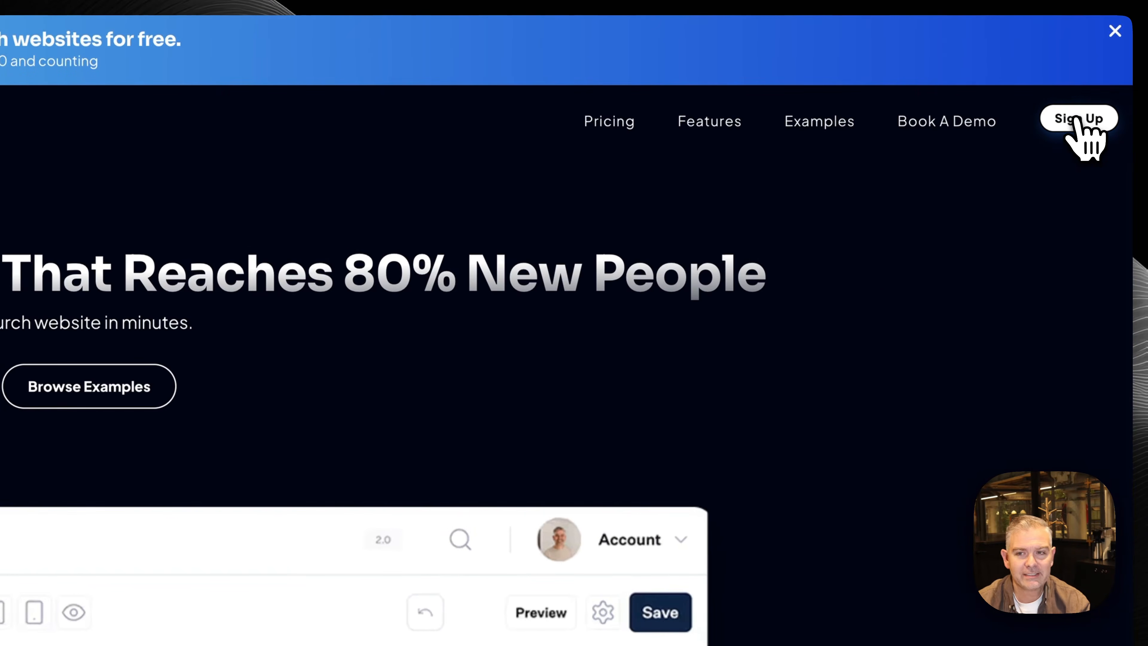
Open the sign-up form and enter the full name, email address and phone number
left_click(1078, 118)
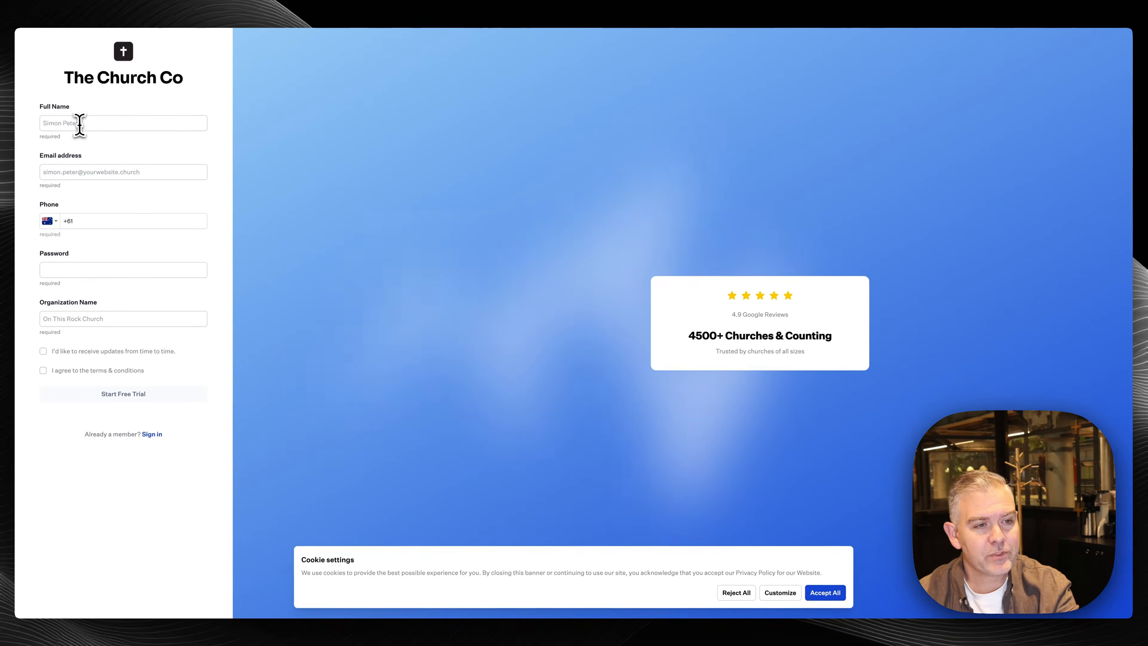
left_click(80, 123)
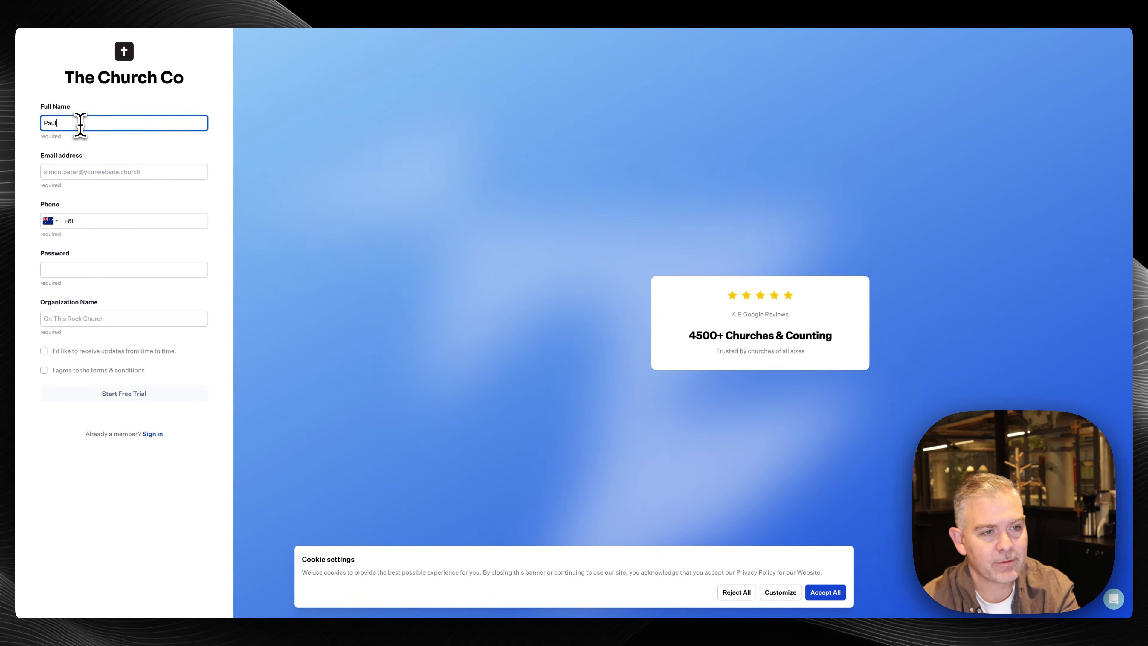
key("Tab")
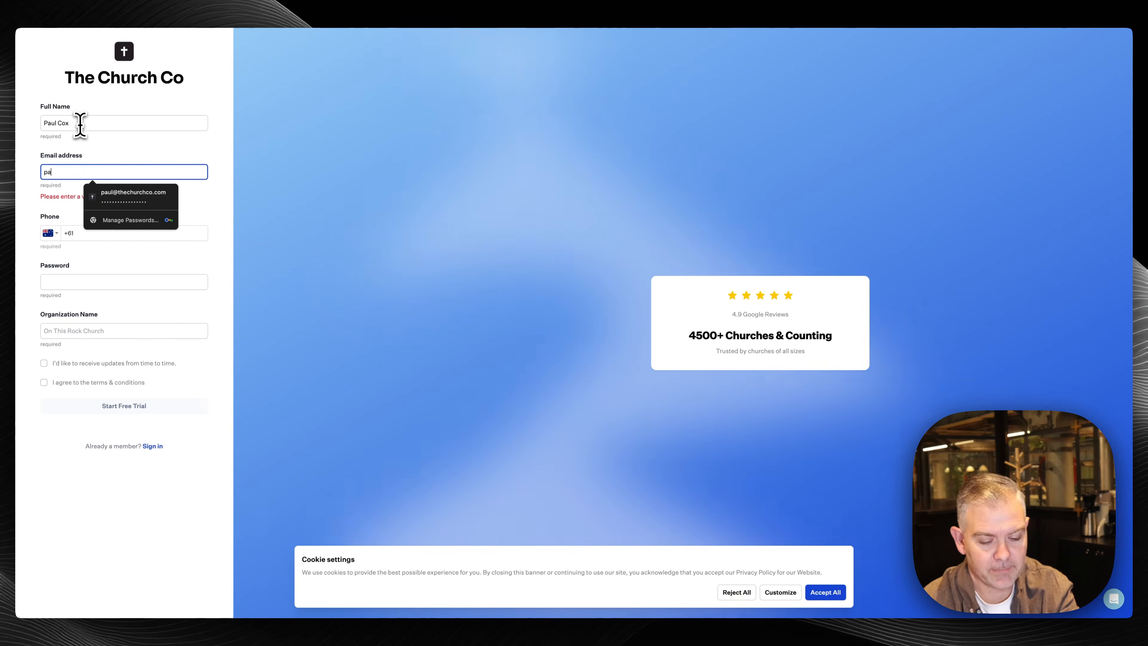
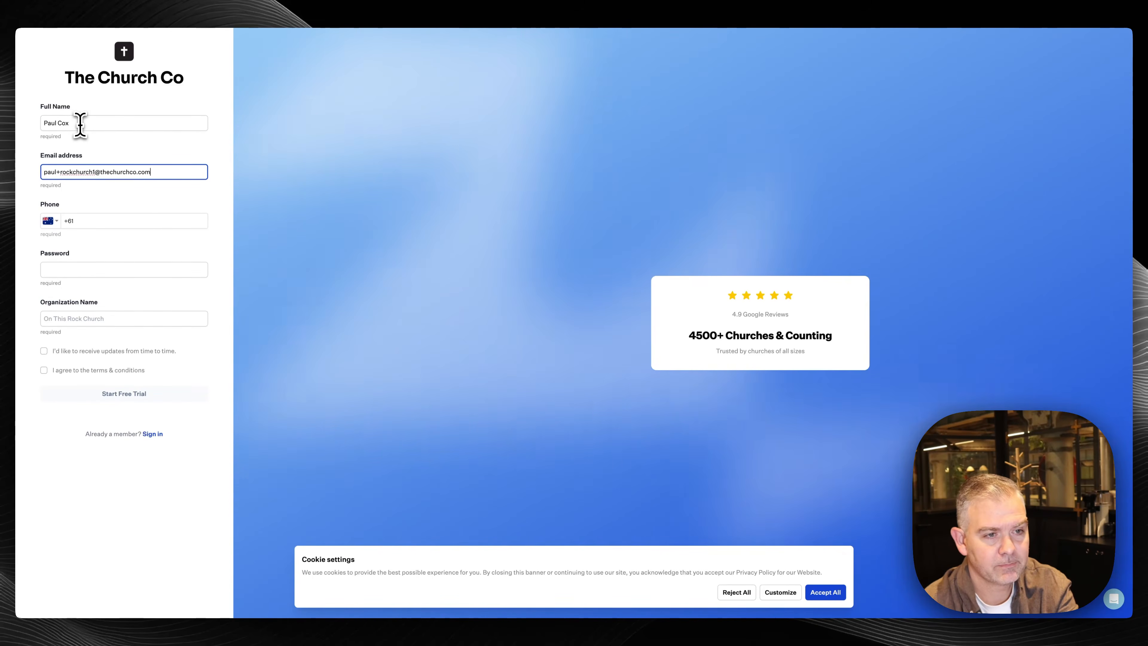
key("Tab")
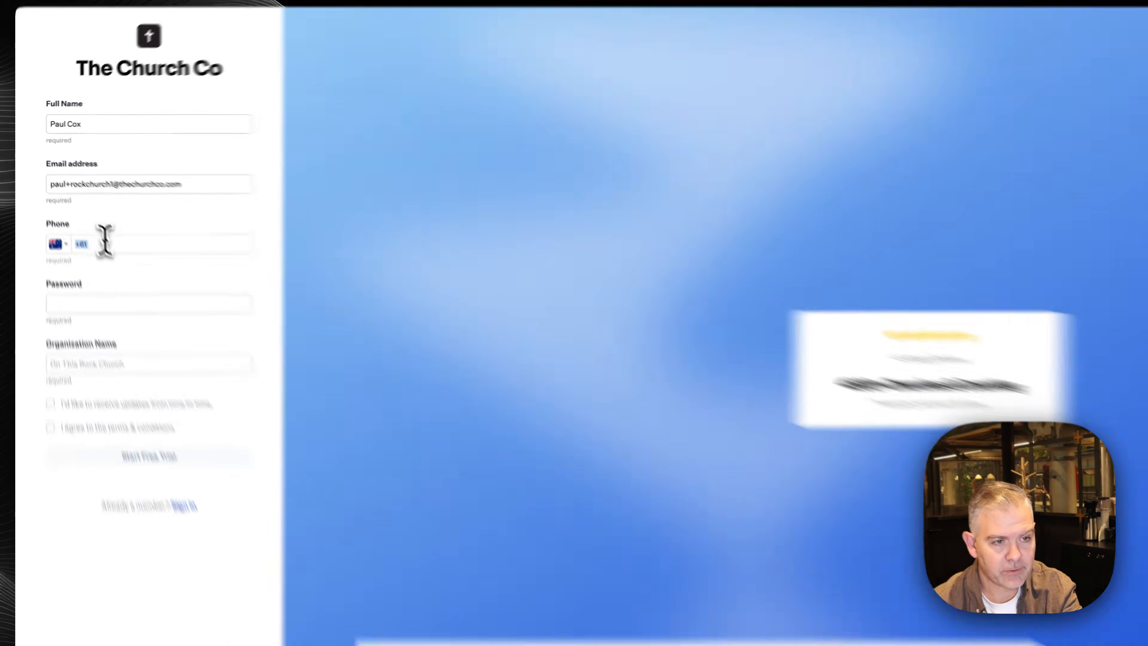
left_click(88, 221)
type("499 ")
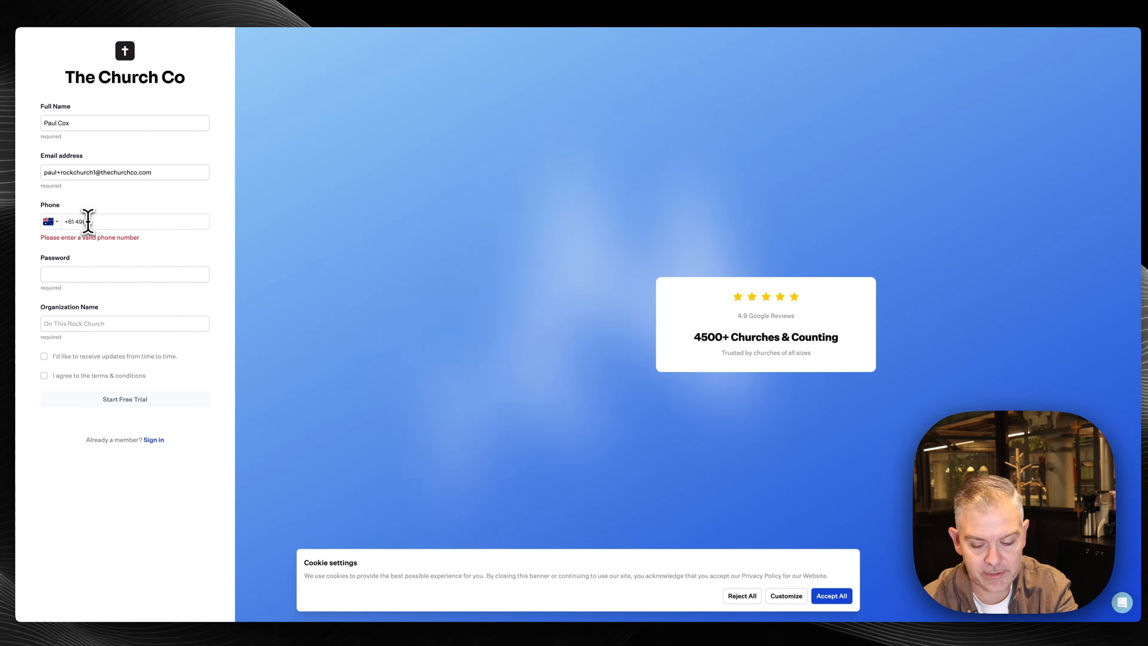
type("777 777")
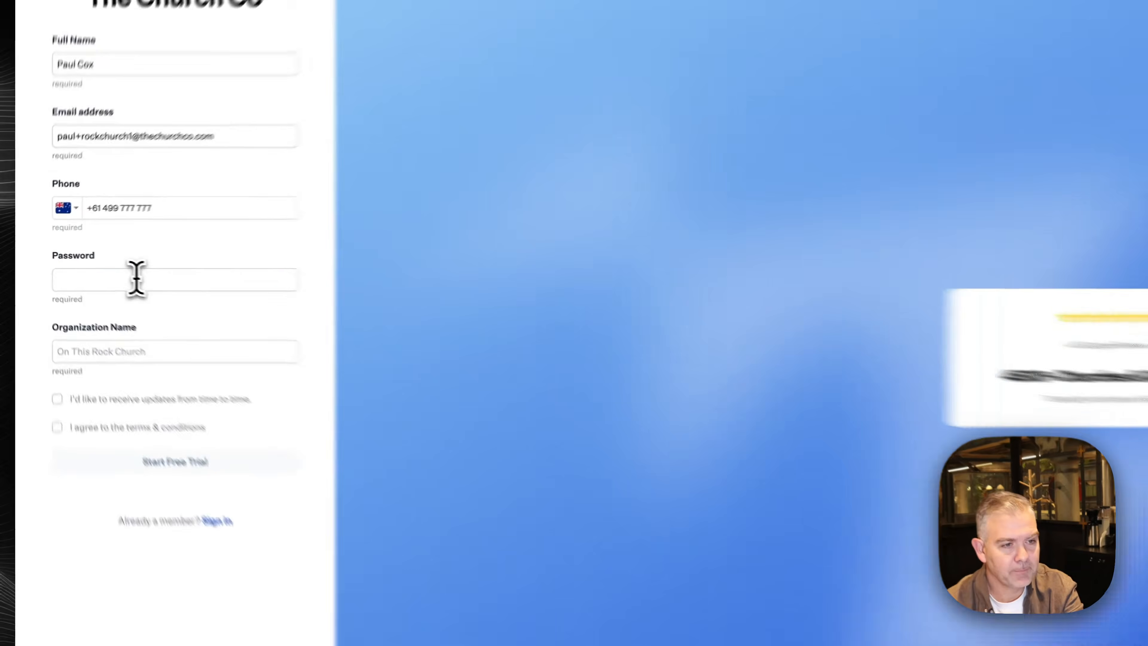
Set the account password, name the organization 'Rock Church', accept terms and cookies, and start the trial
left_click(98, 268)
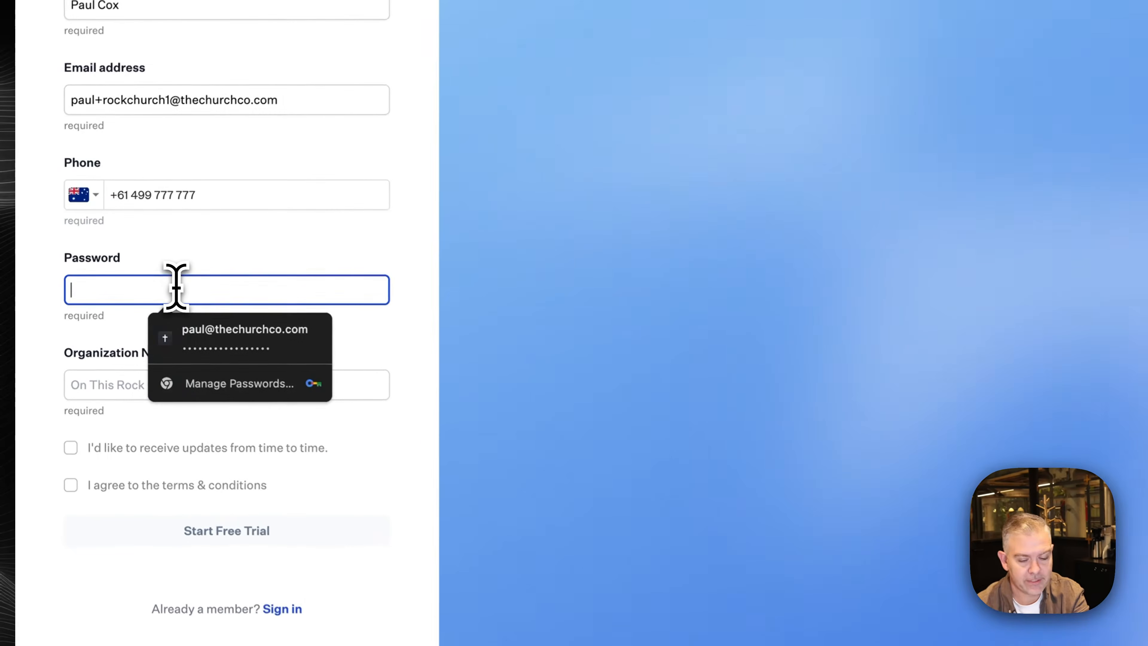
type("••••••")
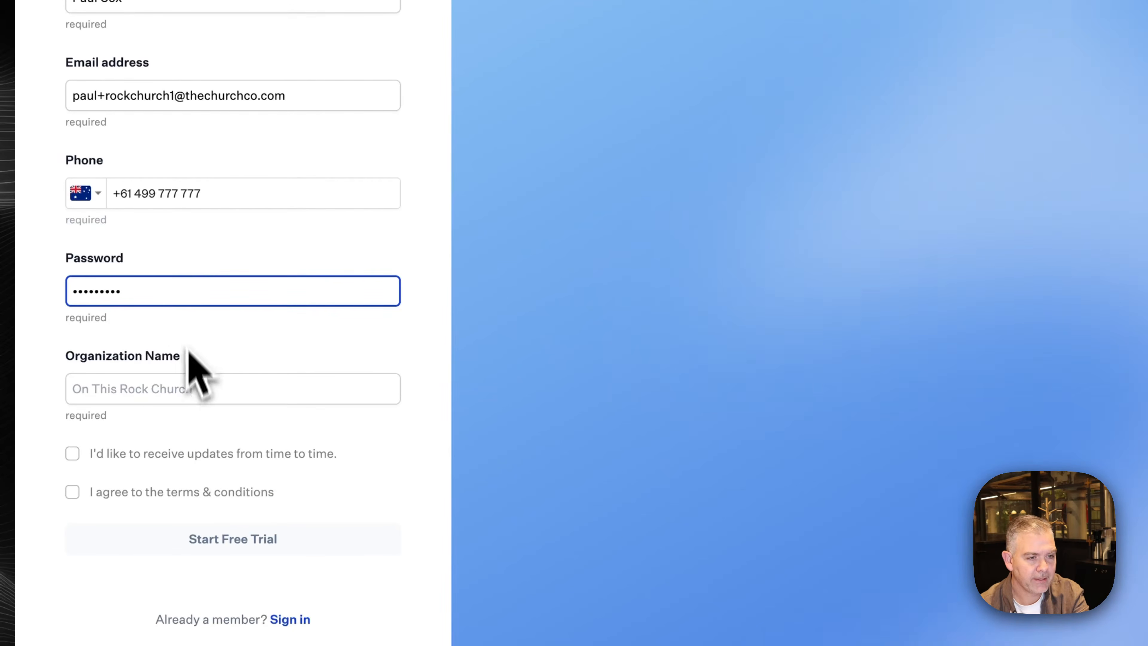
left_click(186, 379)
type("Ro")
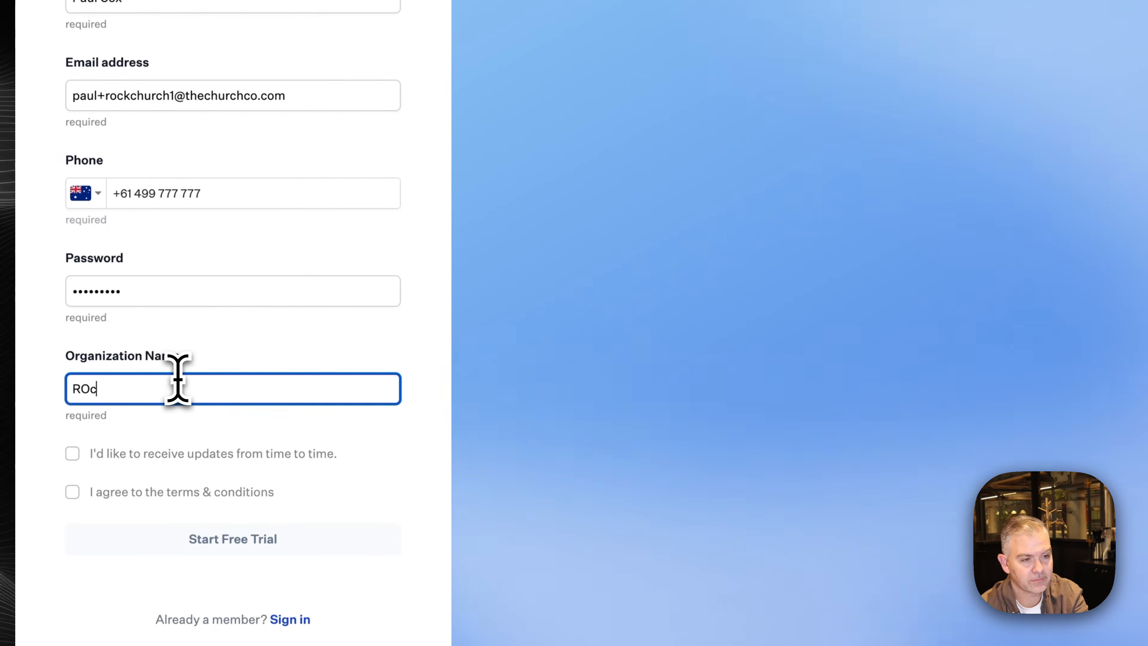
type("ck")
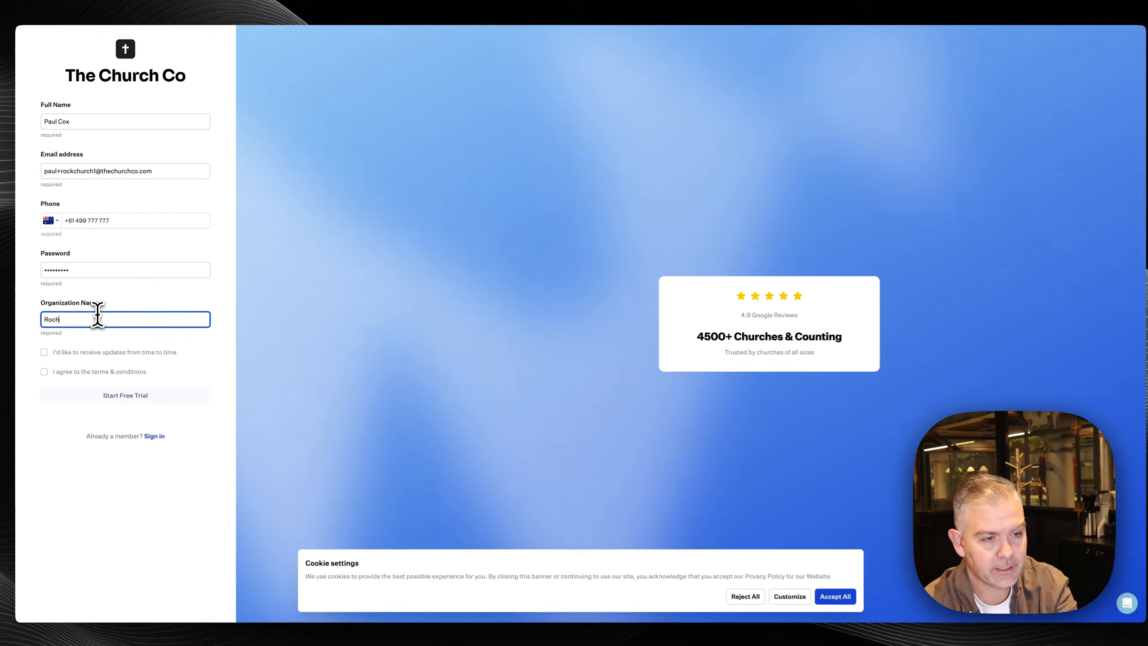
type(" Church")
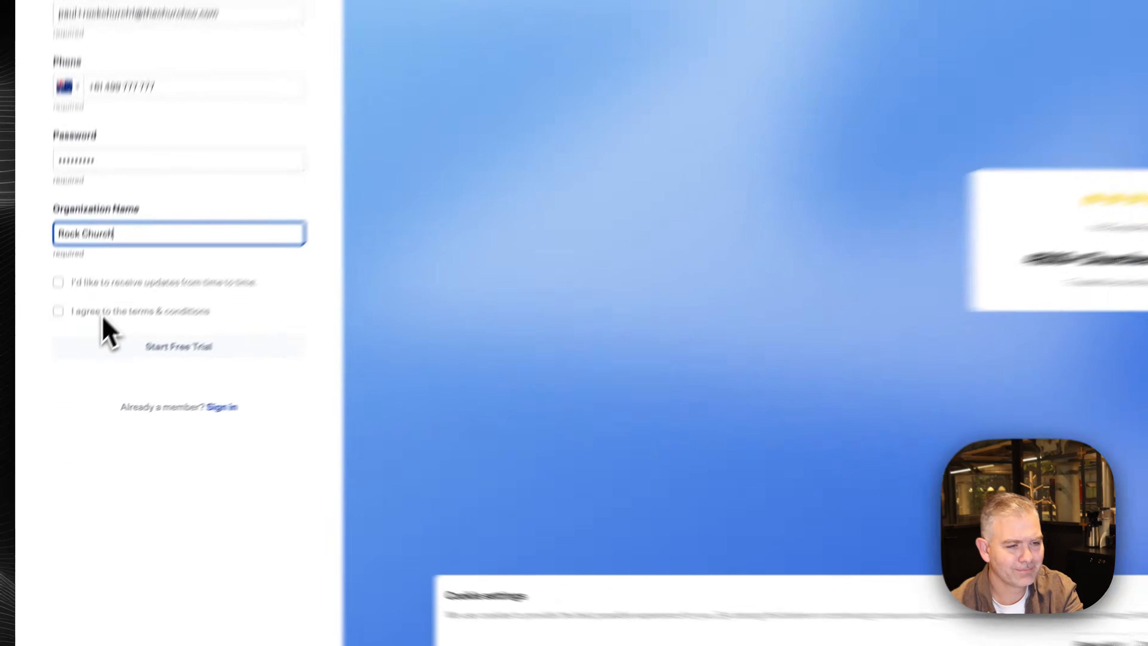
left_click(70, 370)
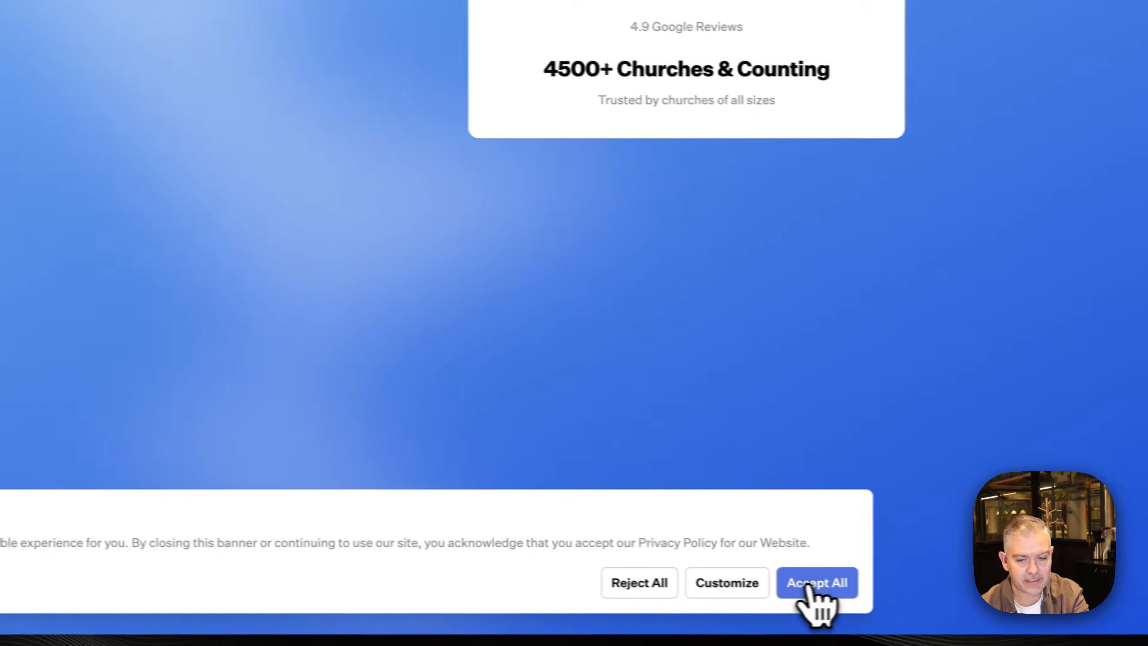
left_click(808, 583)
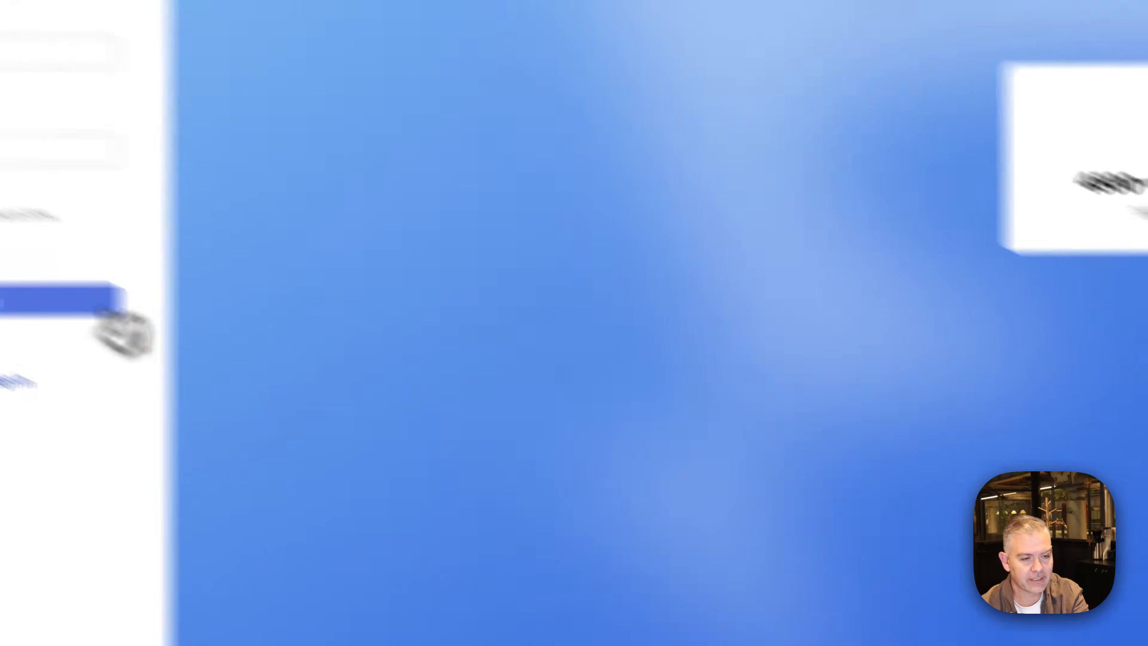
left_click(216, 426)
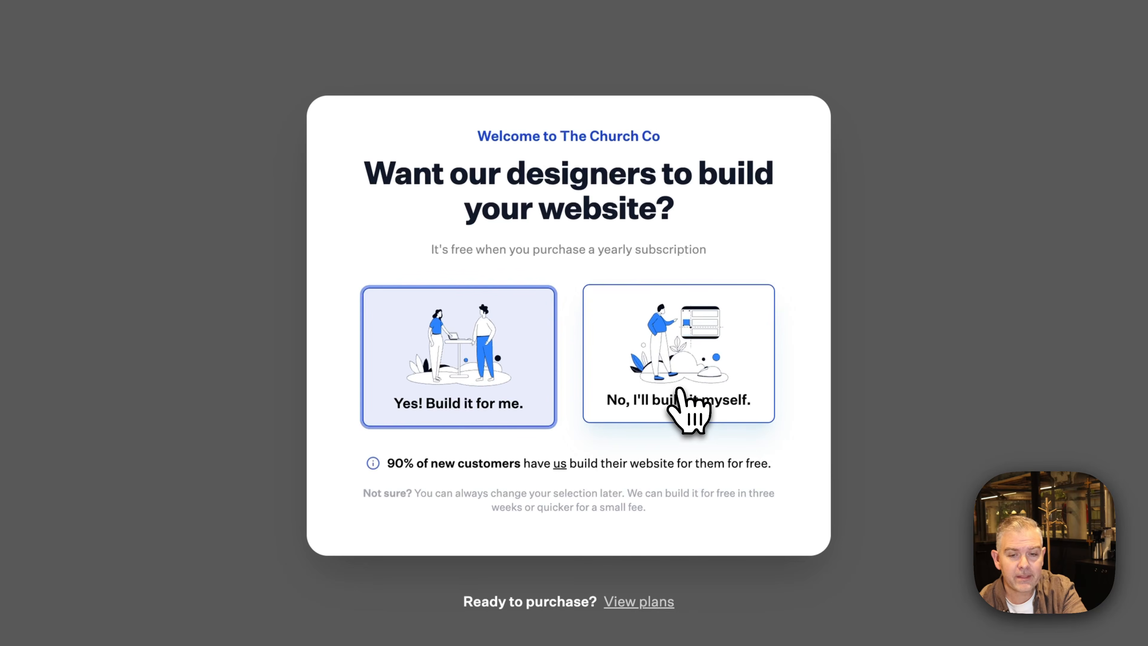
Choose 'No, I'll build it myself.' in the welcome dialog
left_click(685, 399)
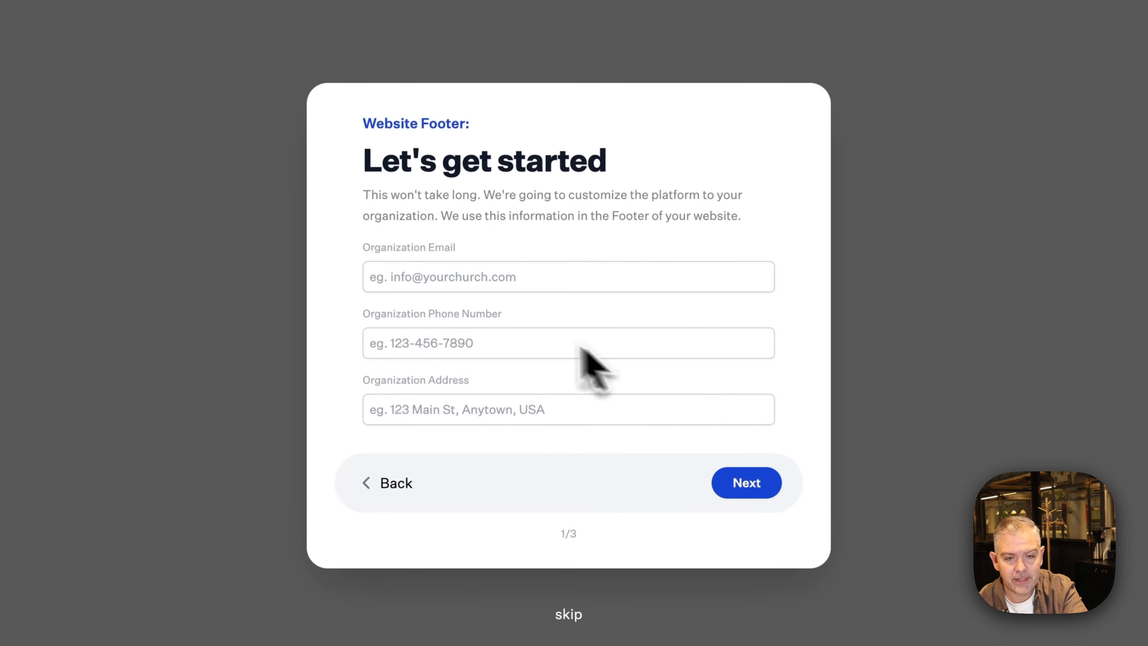
Fill in the organization email and phone, and enter '123 Main Street' as the address
left_click(438, 277)
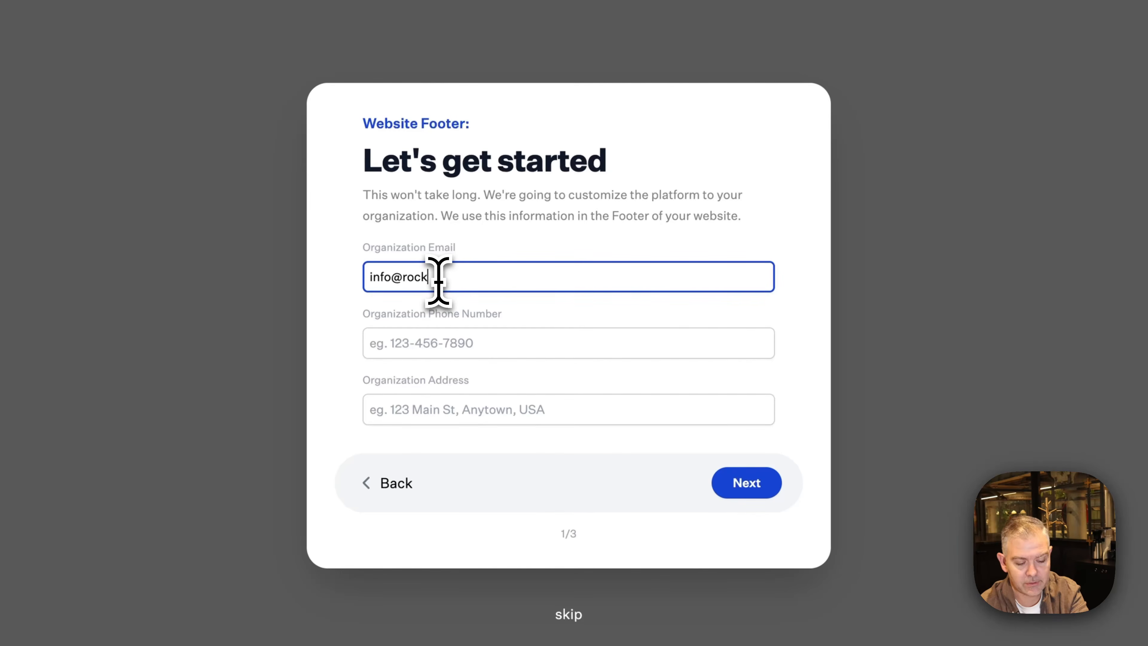
key("Tab")
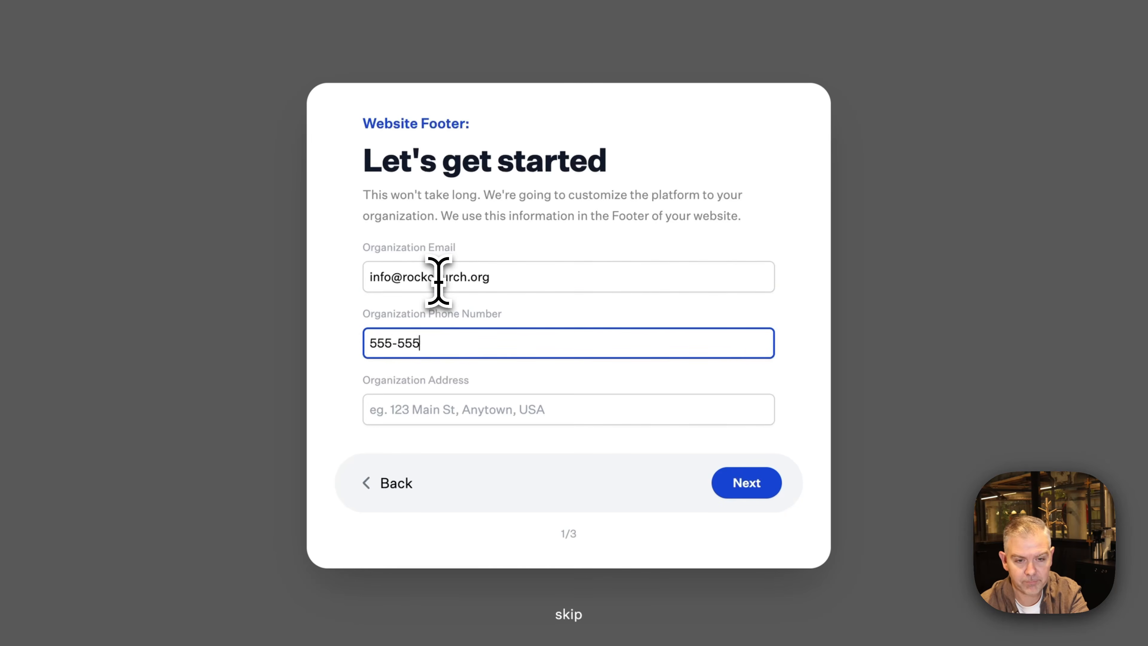
key("Tab")
type("1")
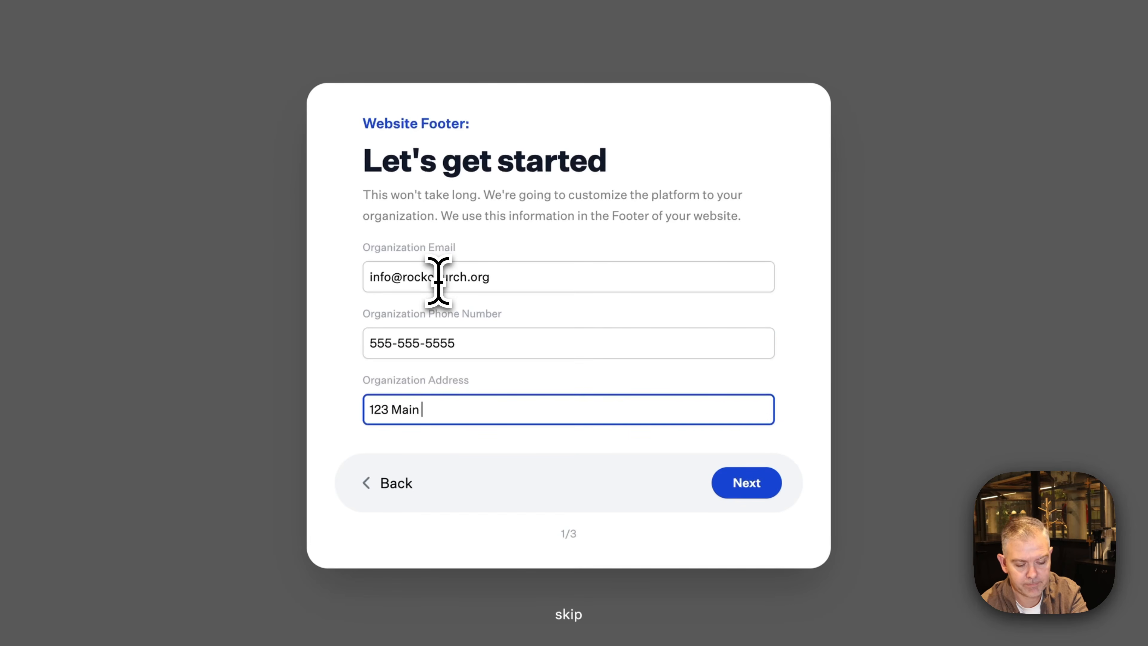
type("23 Main Street")
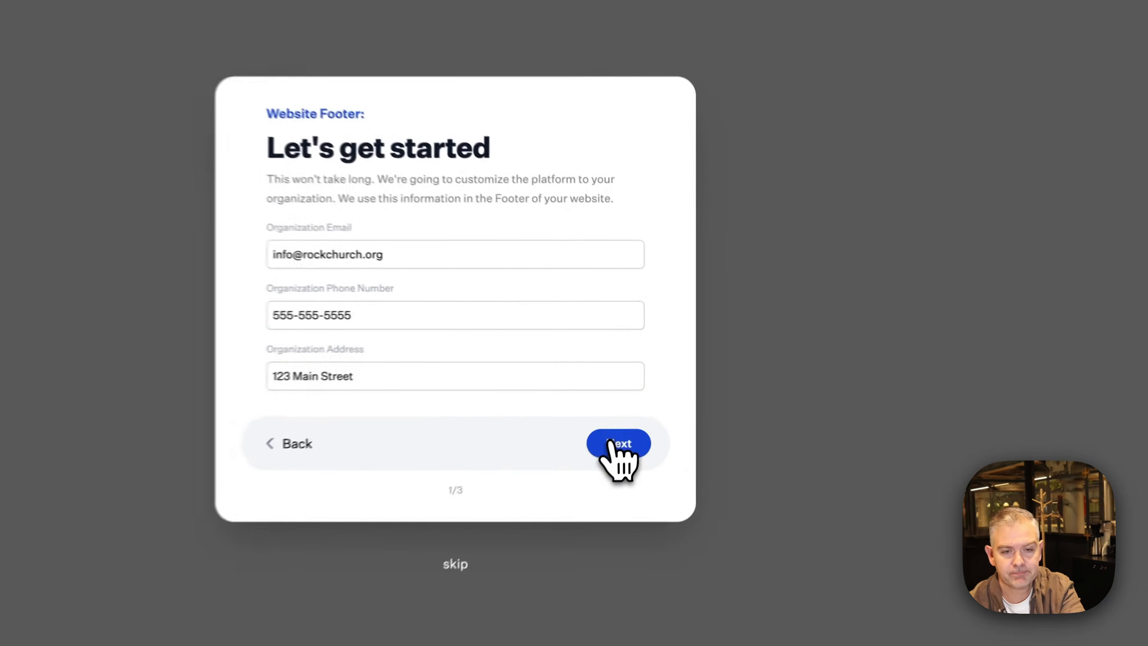
On the Branding step, adjust the main colour's hue and brightness to blue #1175ba
left_click(661, 389)
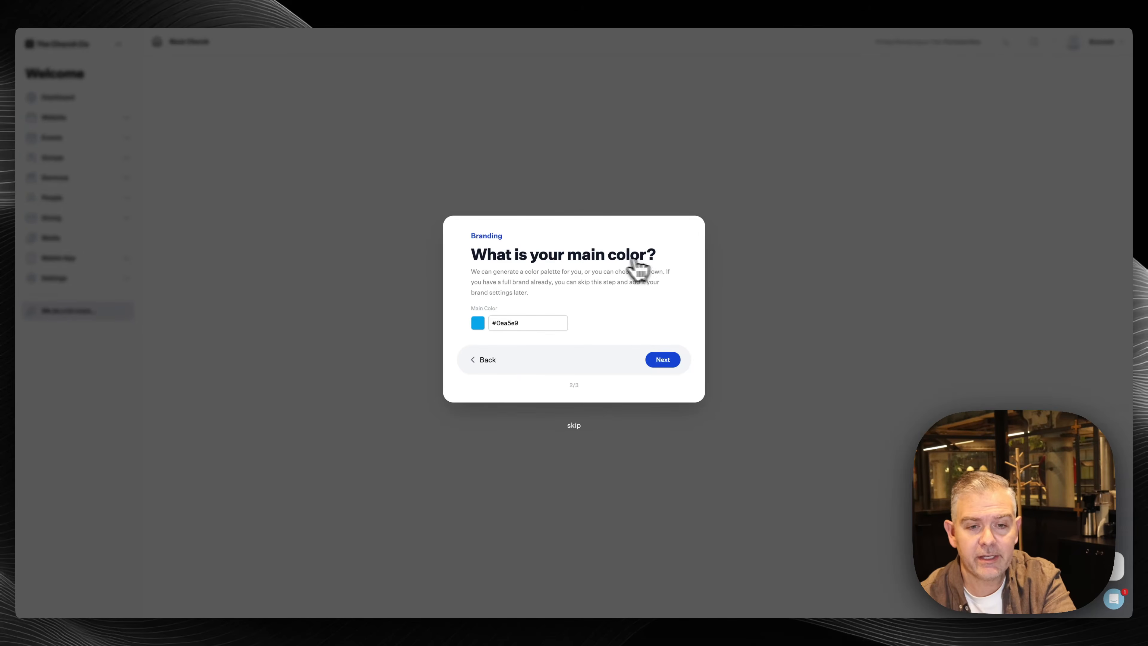
left_click(477, 322)
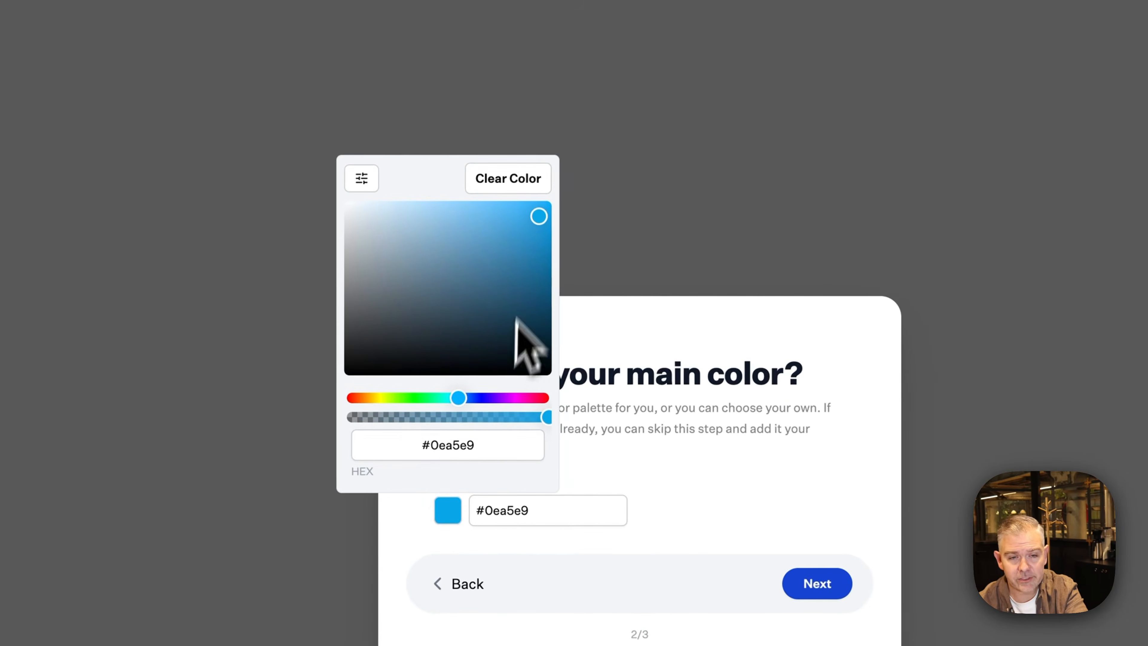
left_click(478, 397)
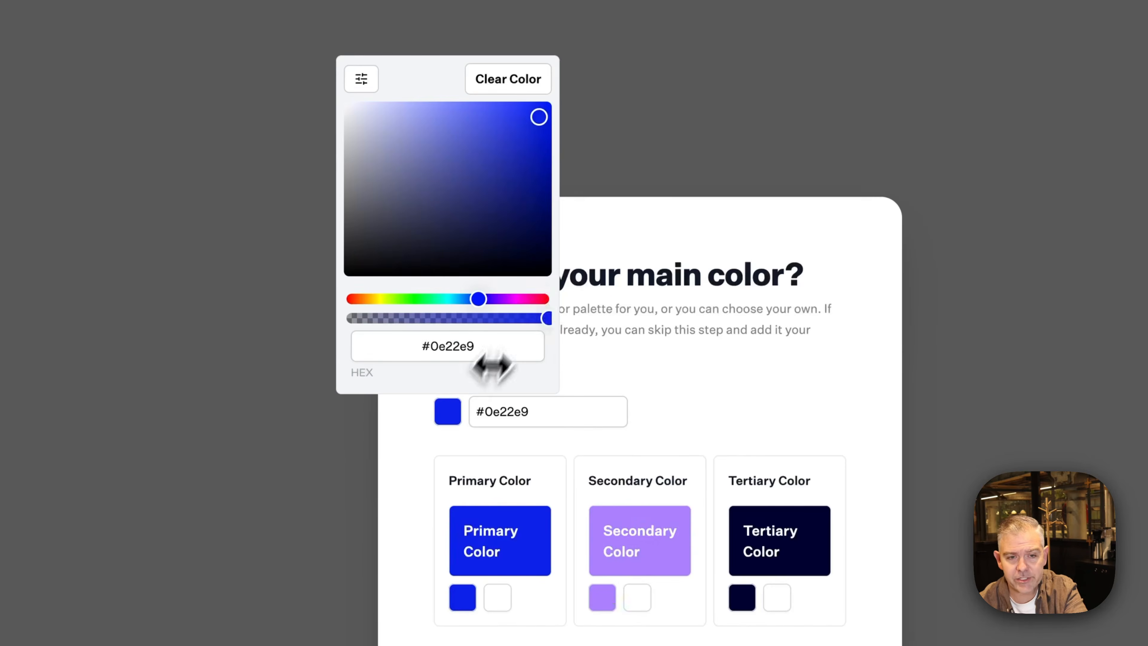
left_click(539, 111)
left_click(700, 376)
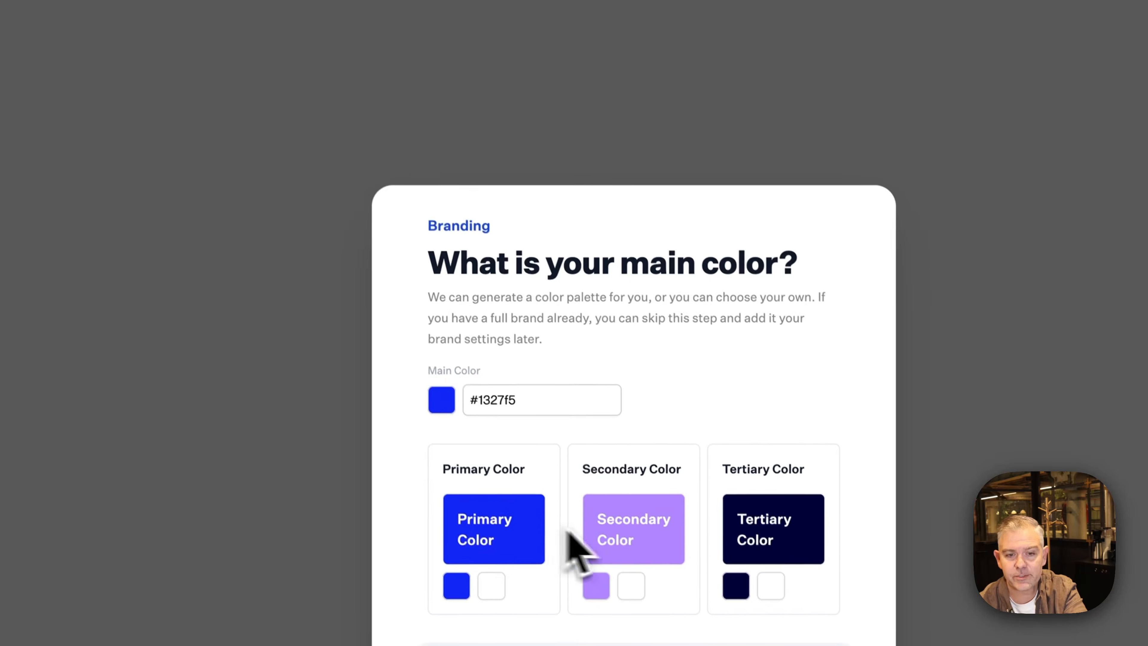
left_click(434, 400)
left_click_drag(466, 276, 453, 305)
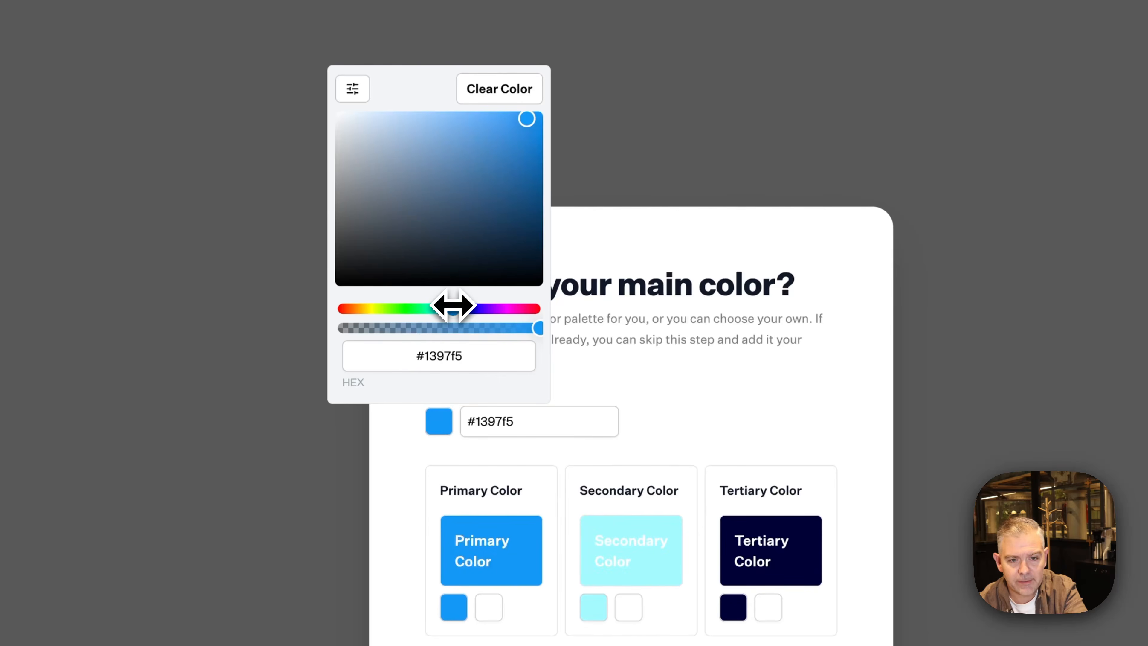
left_click_drag(530, 129, 524, 161)
left_click(687, 383)
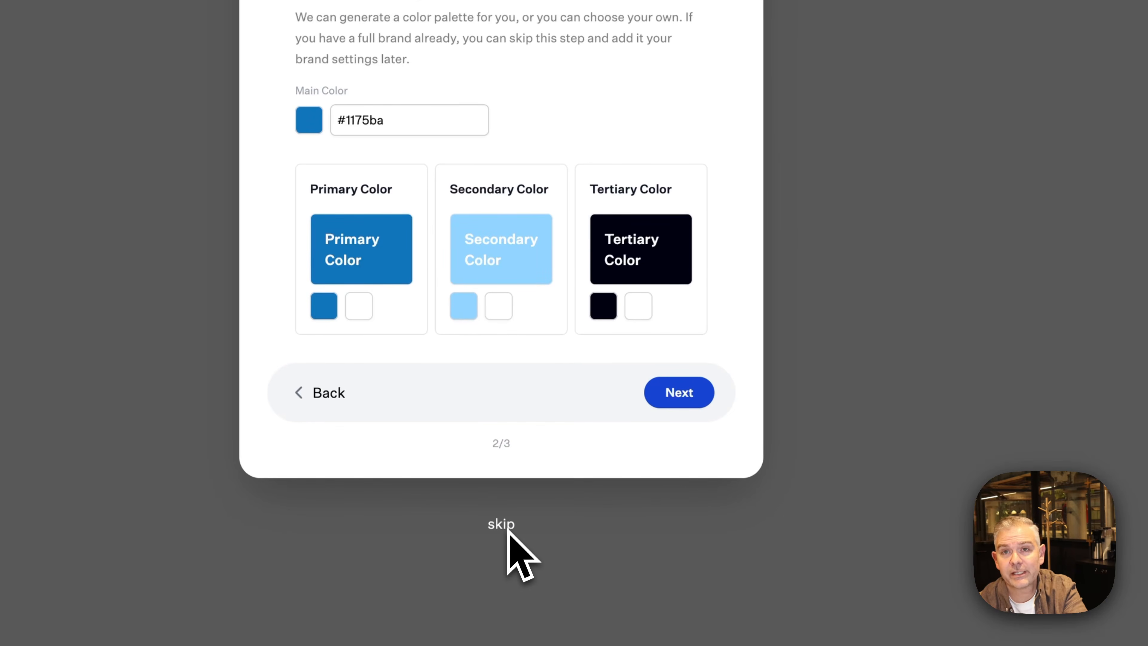
Advance to the theme step, browse the themes, and confirm to generate the website
left_click(679, 400)
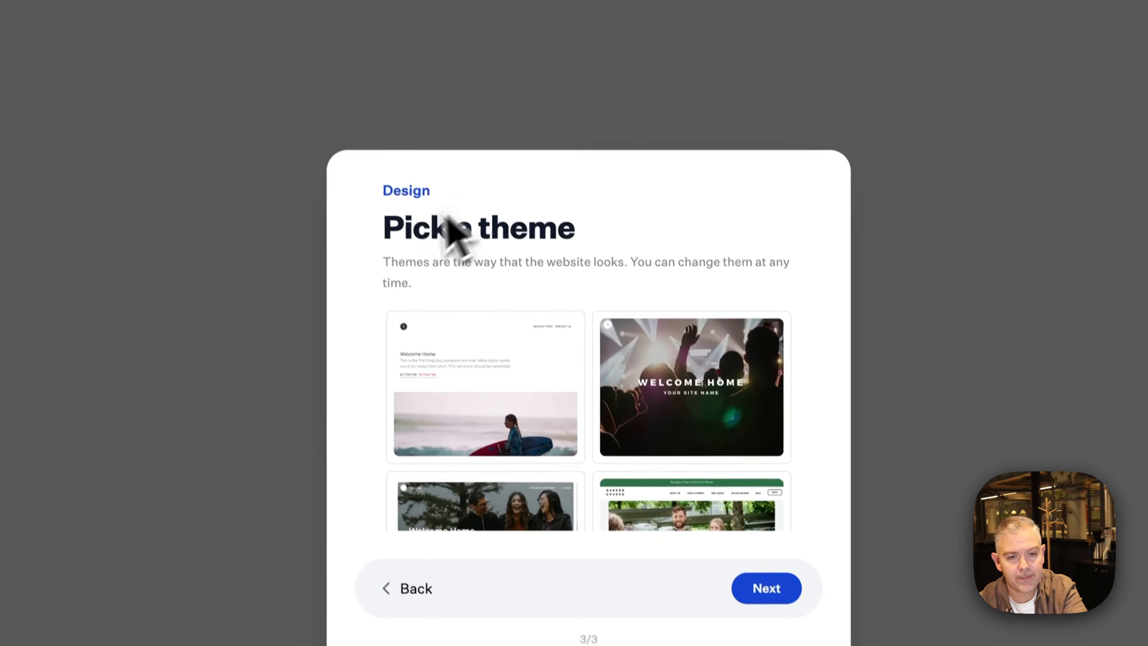
scroll(562, 433, "down", 8)
scroll(562, 435, "up", 6)
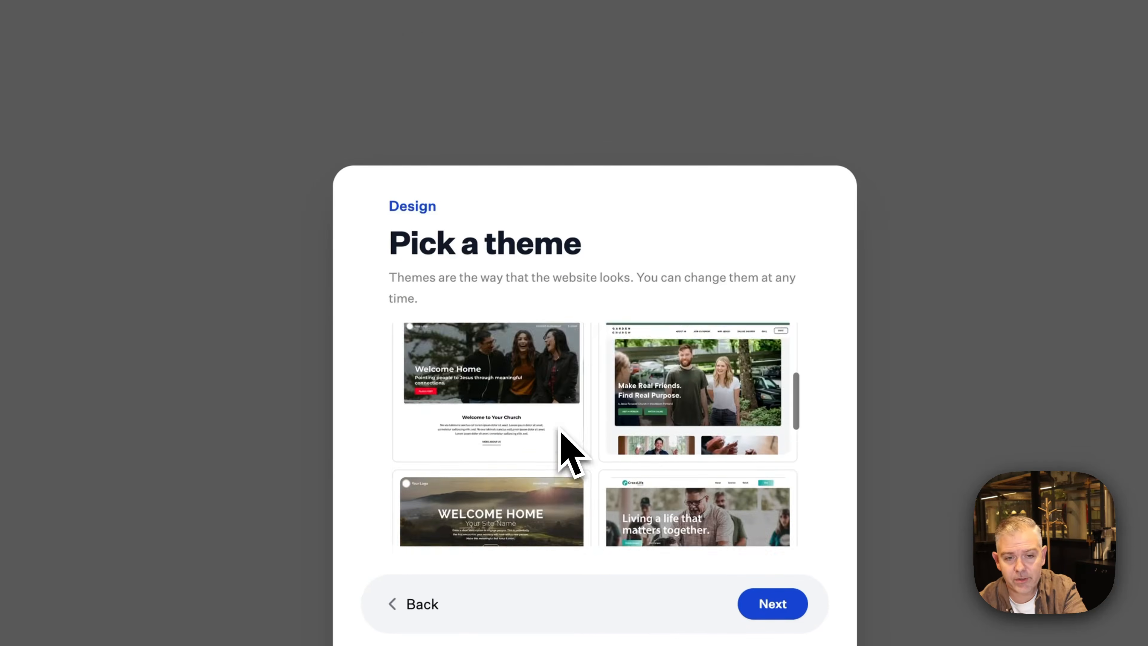
scroll(569, 452, "up", 4)
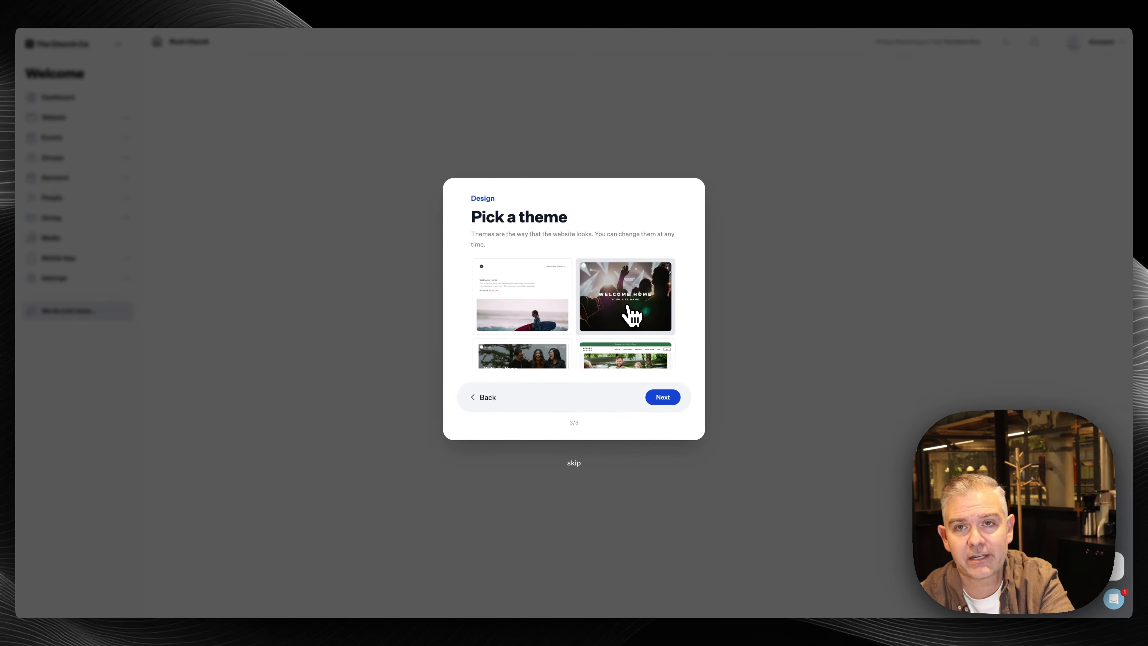
left_click(659, 397)
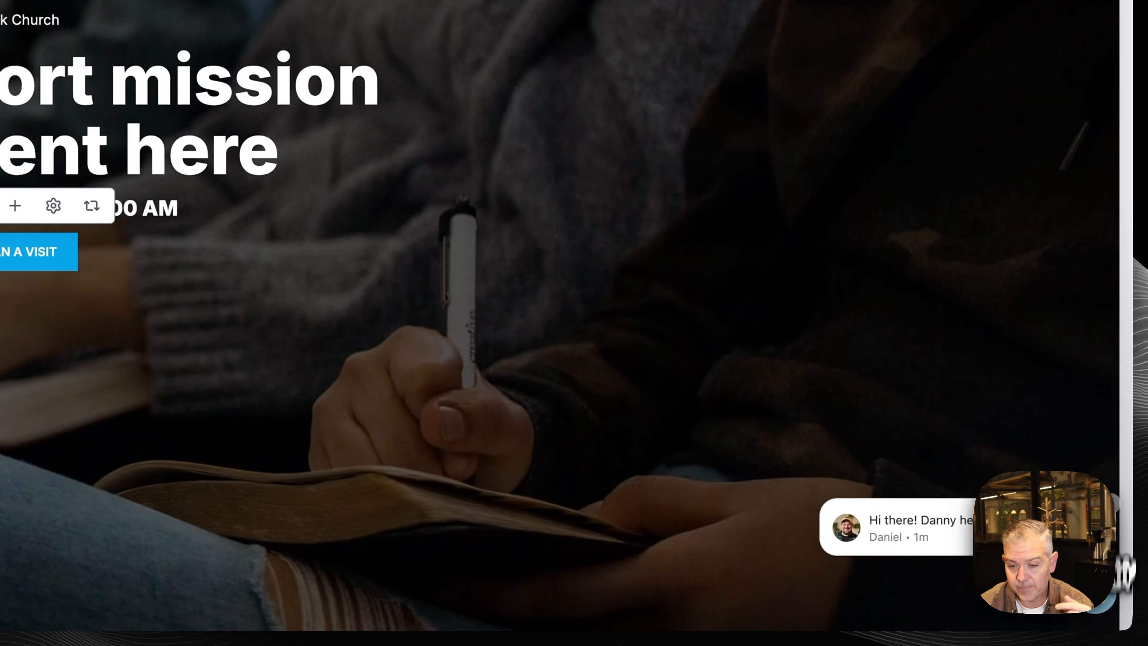
Open and then close the support chat panel
left_click(1104, 601)
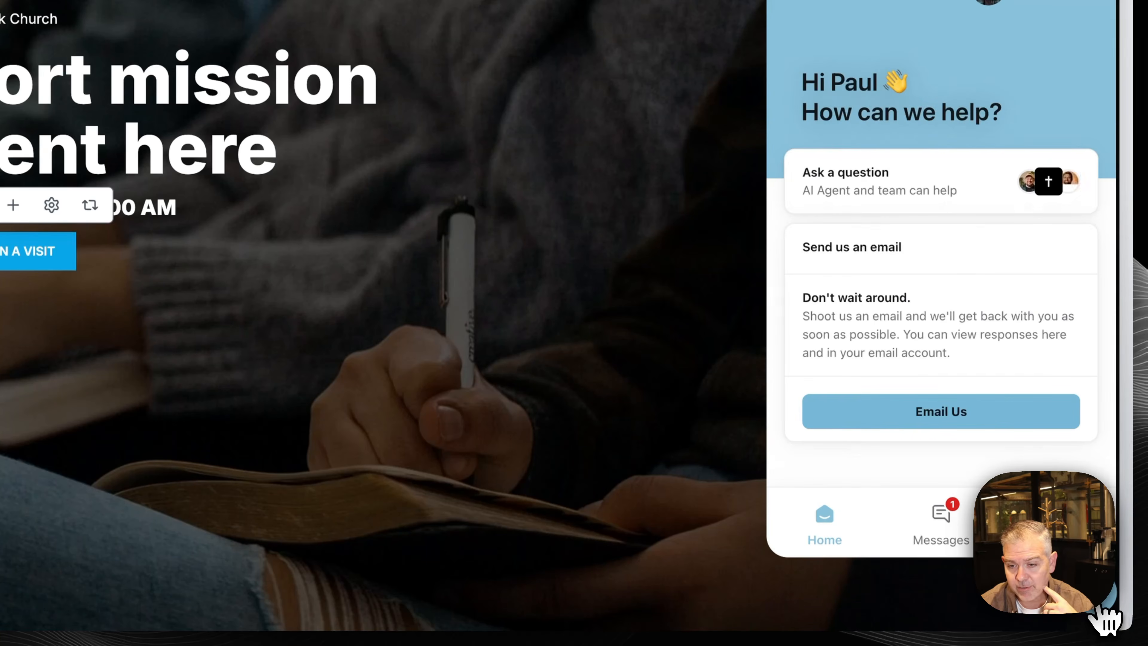
left_click(1102, 615)
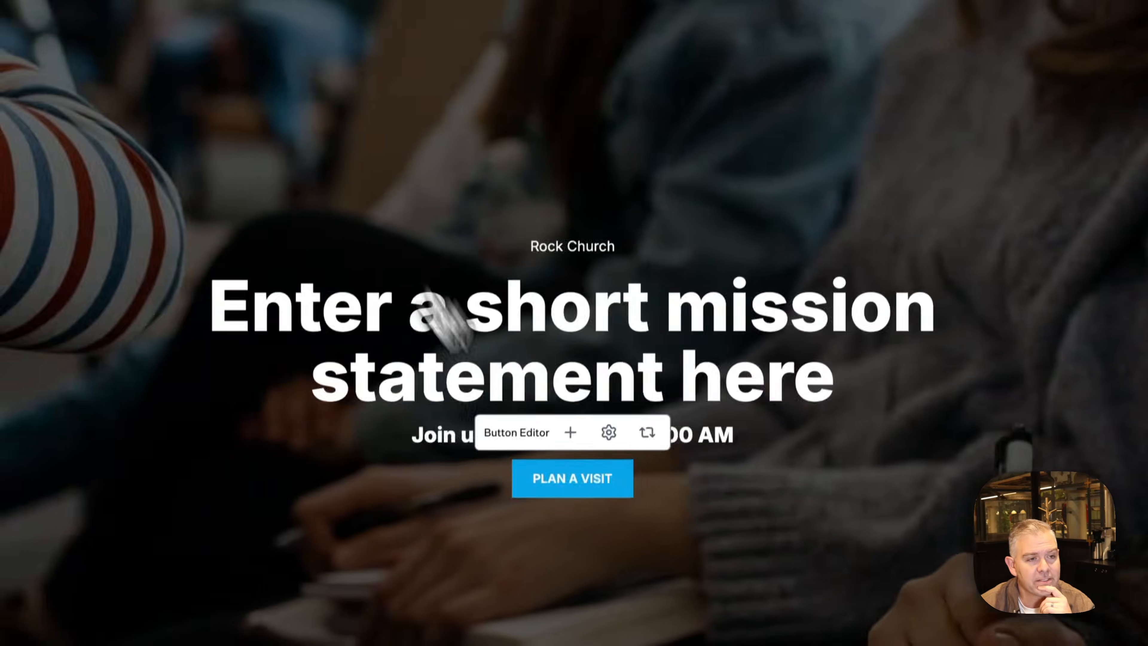
Toggle the block library, then preview the page at phone, tablet, desktop and responsive widths
left_click(40, 136)
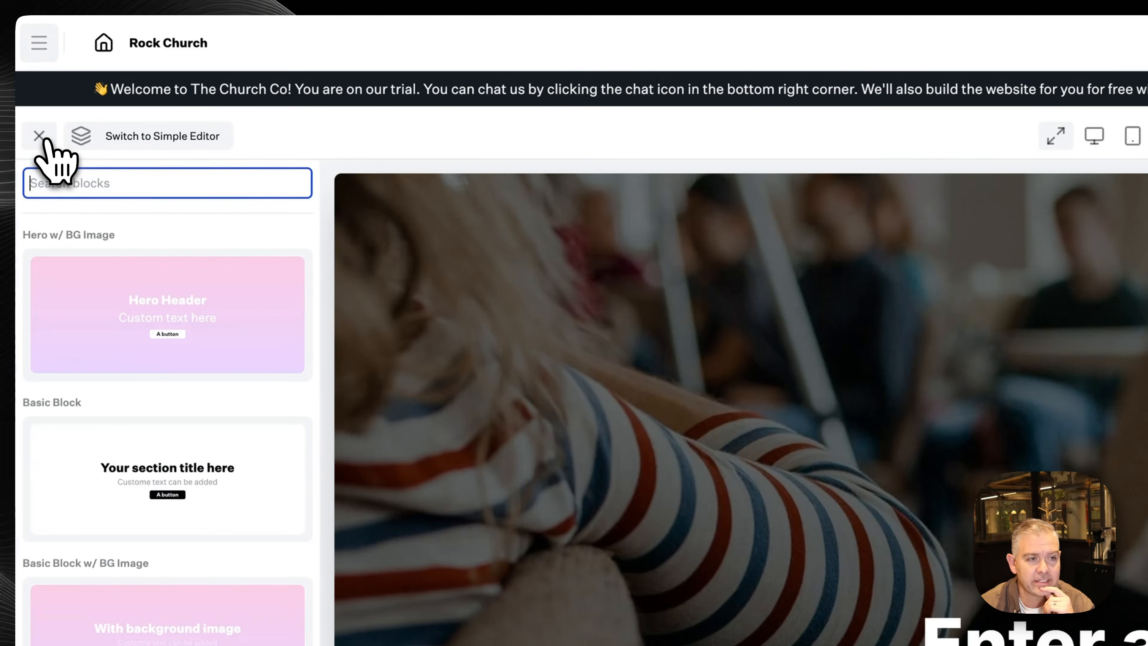
left_click(41, 137)
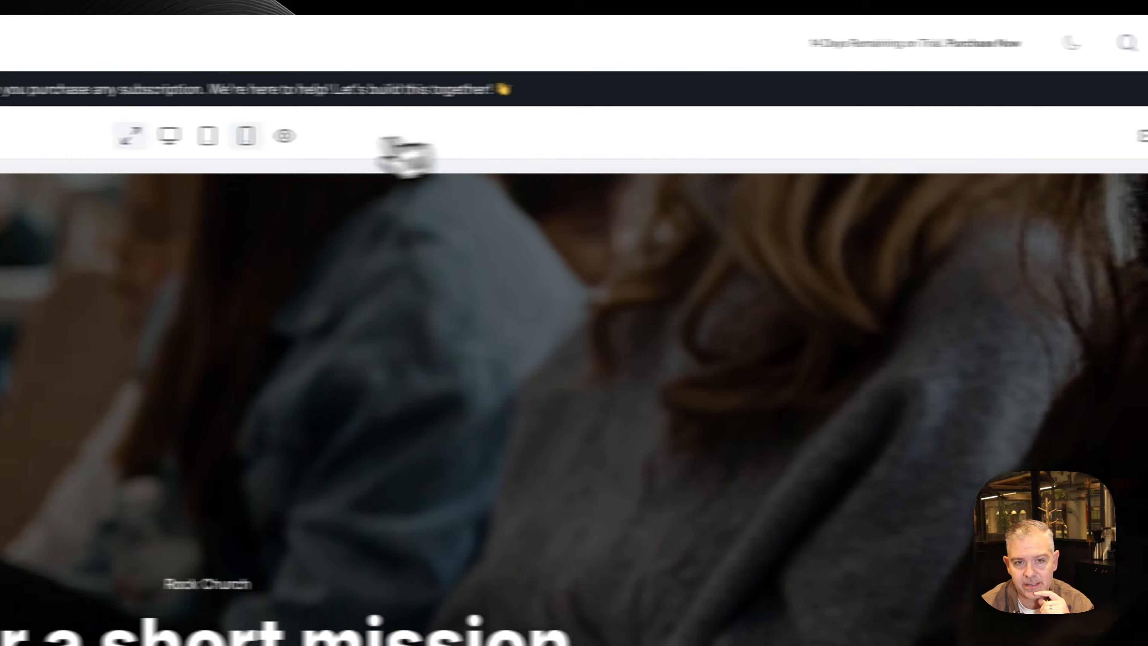
left_click(245, 136)
left_click(208, 136)
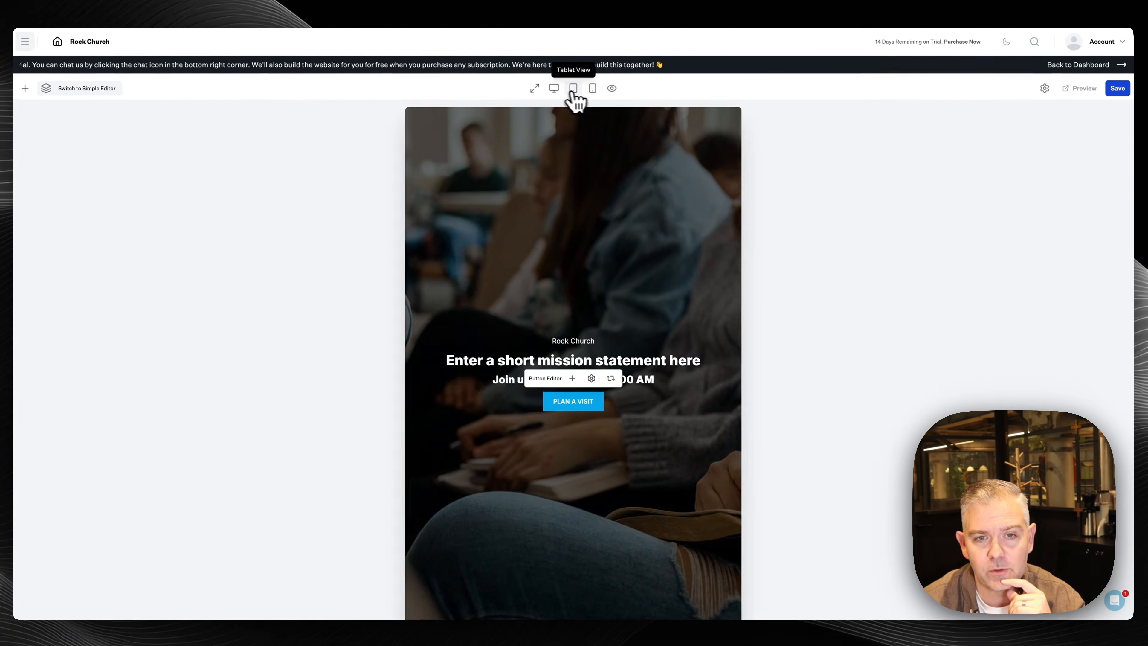
left_click(554, 87)
left_click(535, 88)
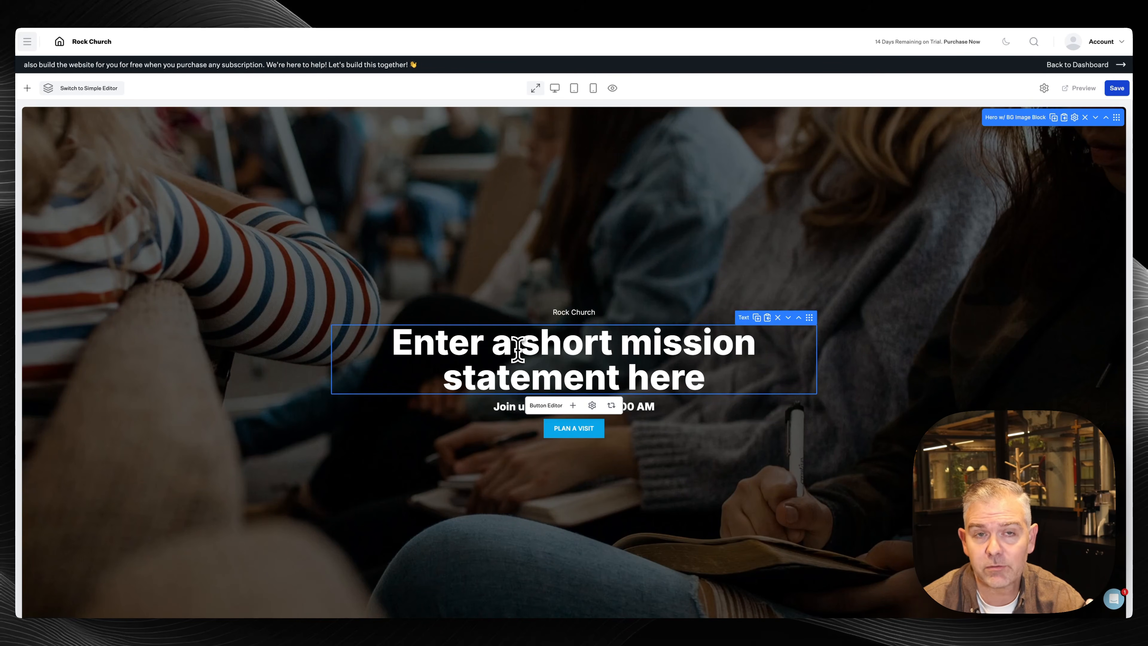
Expand the Hero Block fields in the block list, then return to the visual editor's hero heading
left_click(101, 88)
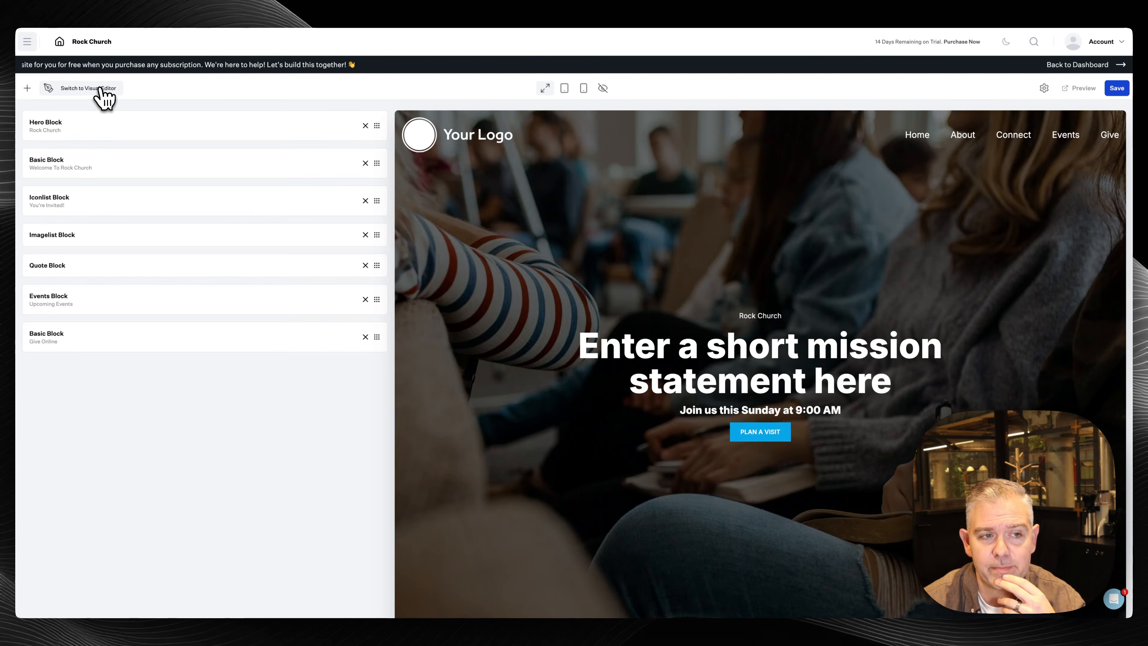
left_click(99, 138)
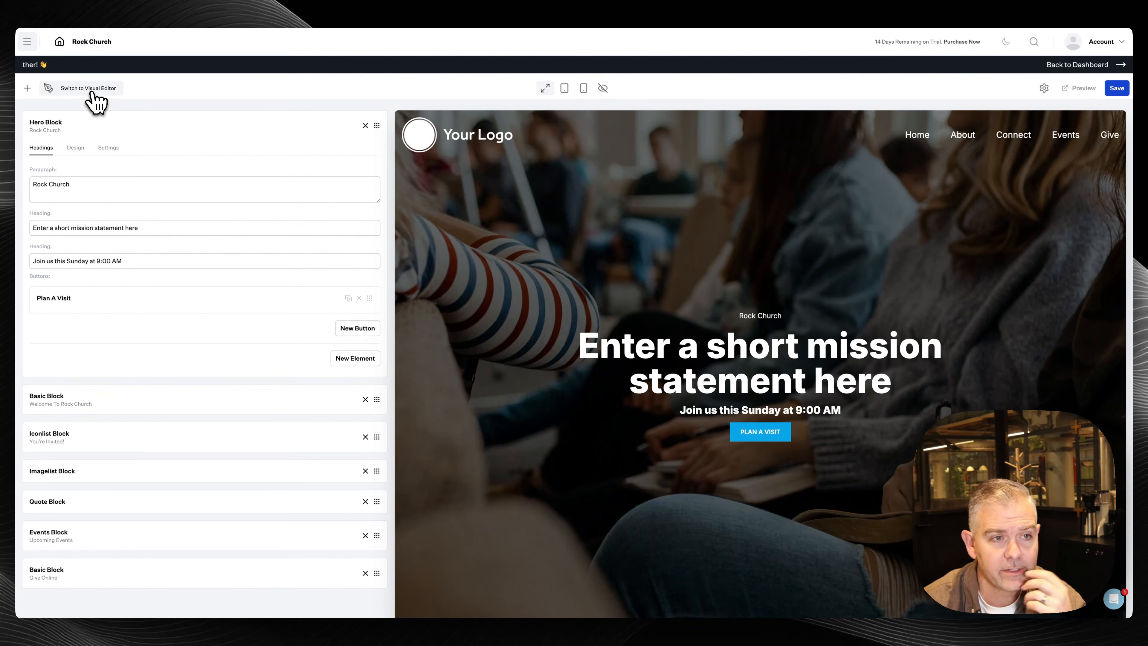
left_click(88, 88)
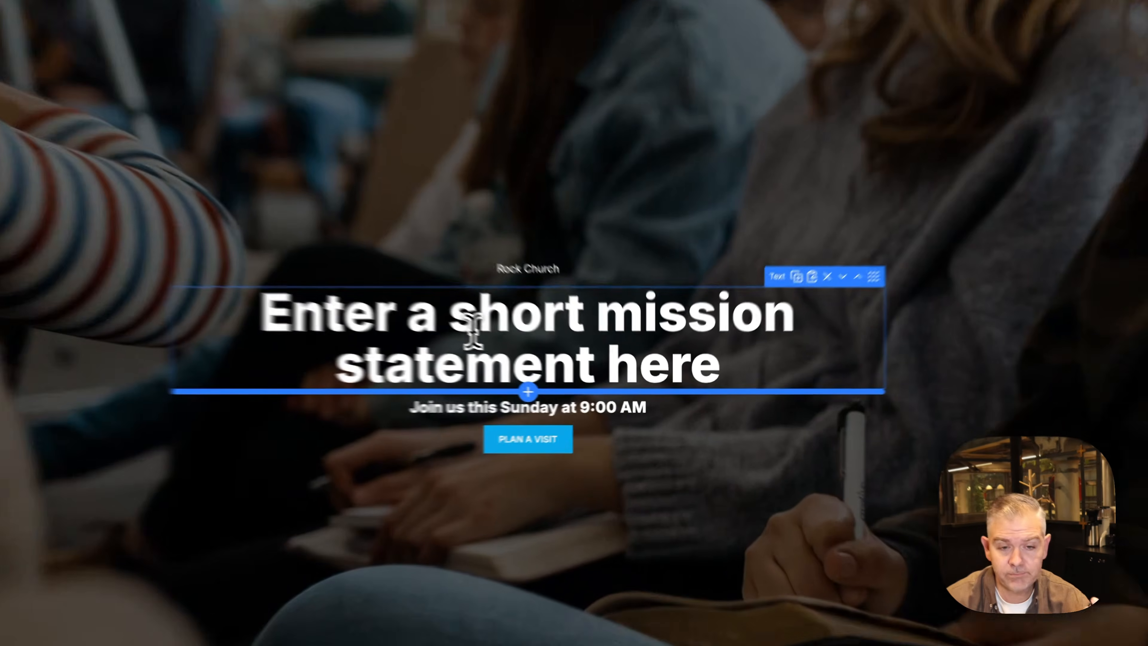
left_click(544, 342)
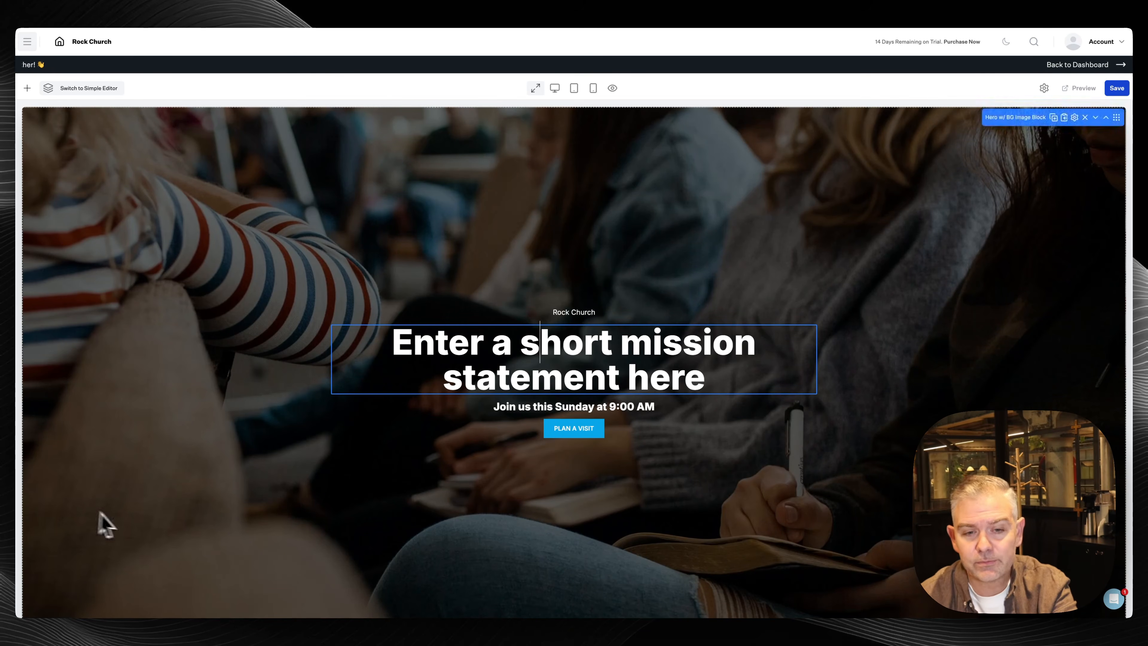
Replace the hero heading with 'Serving our community while preaching the Gospel', correcting the 'Gospek' typo
left_click(574, 348)
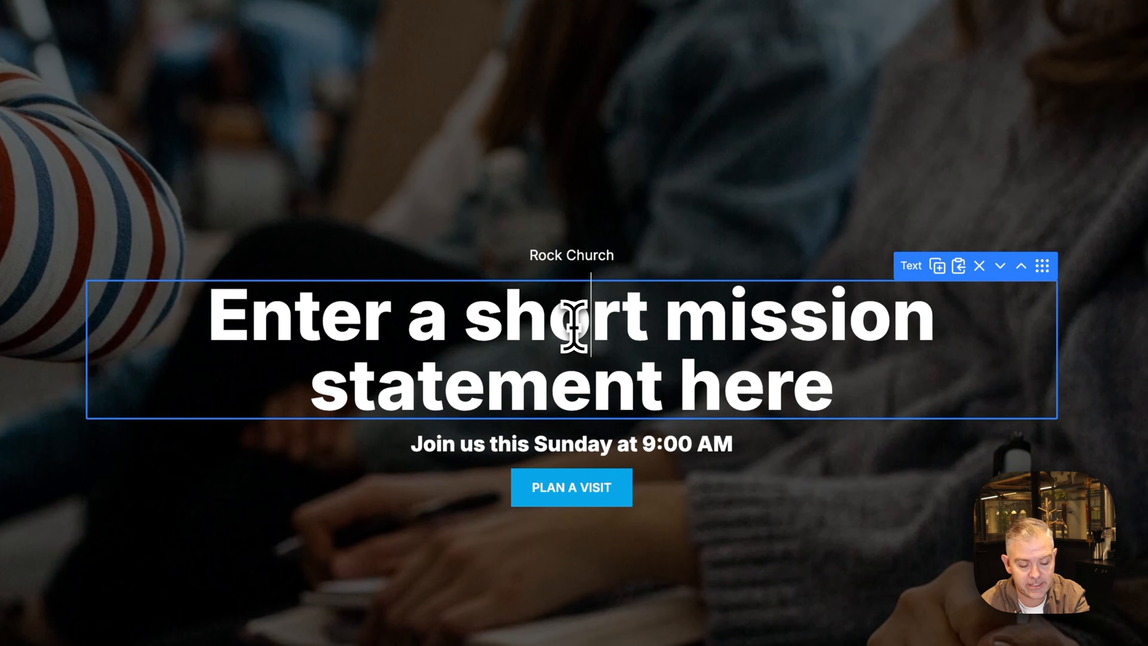
triple_click(575, 326)
type("Ser")
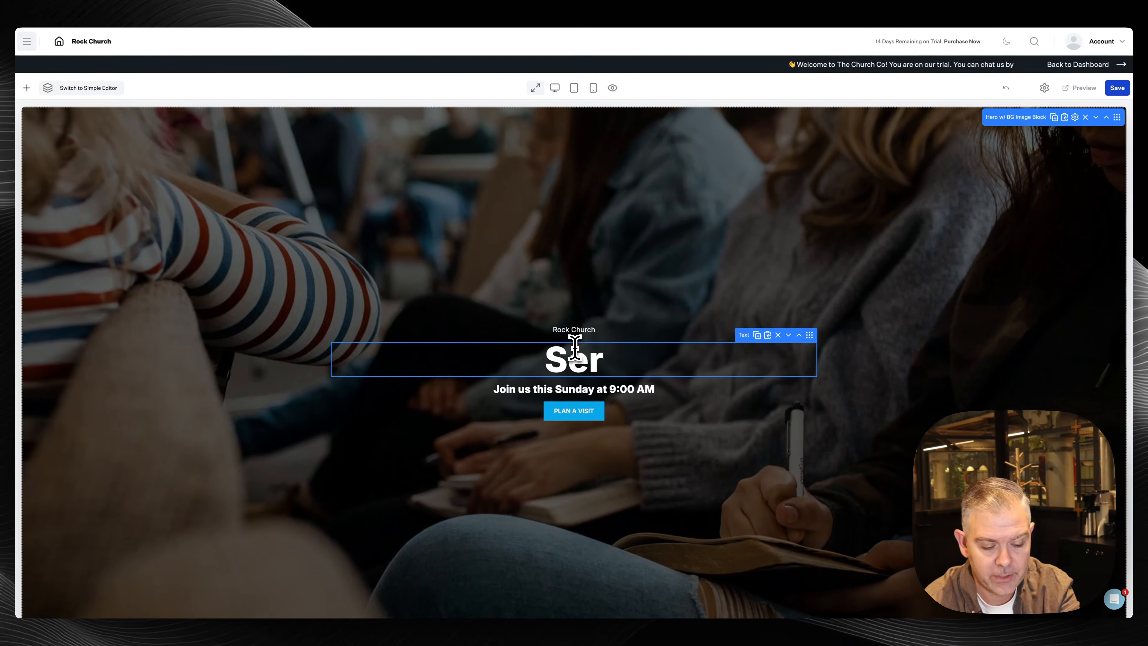
type("ving our com")
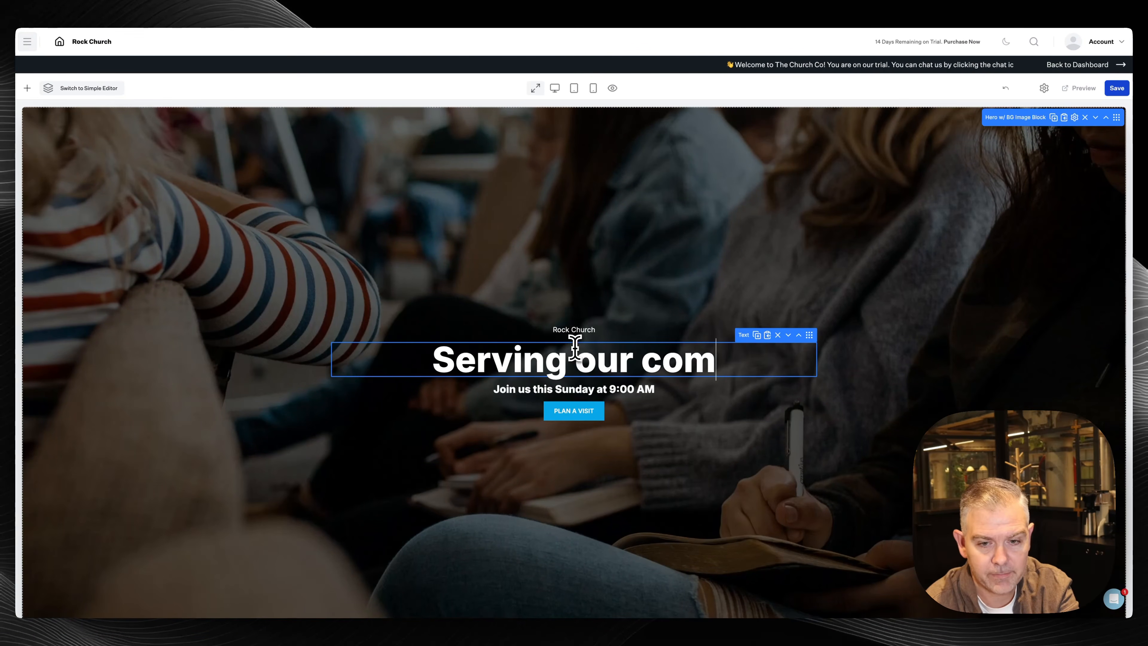
type("munity")
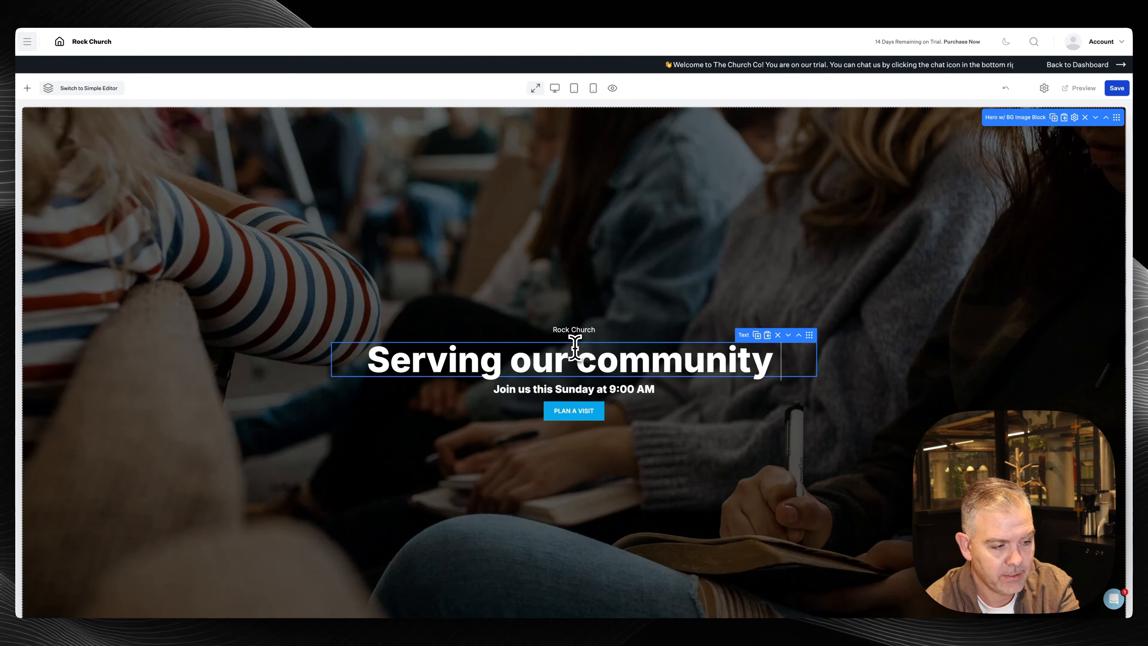
type(" while preaching")
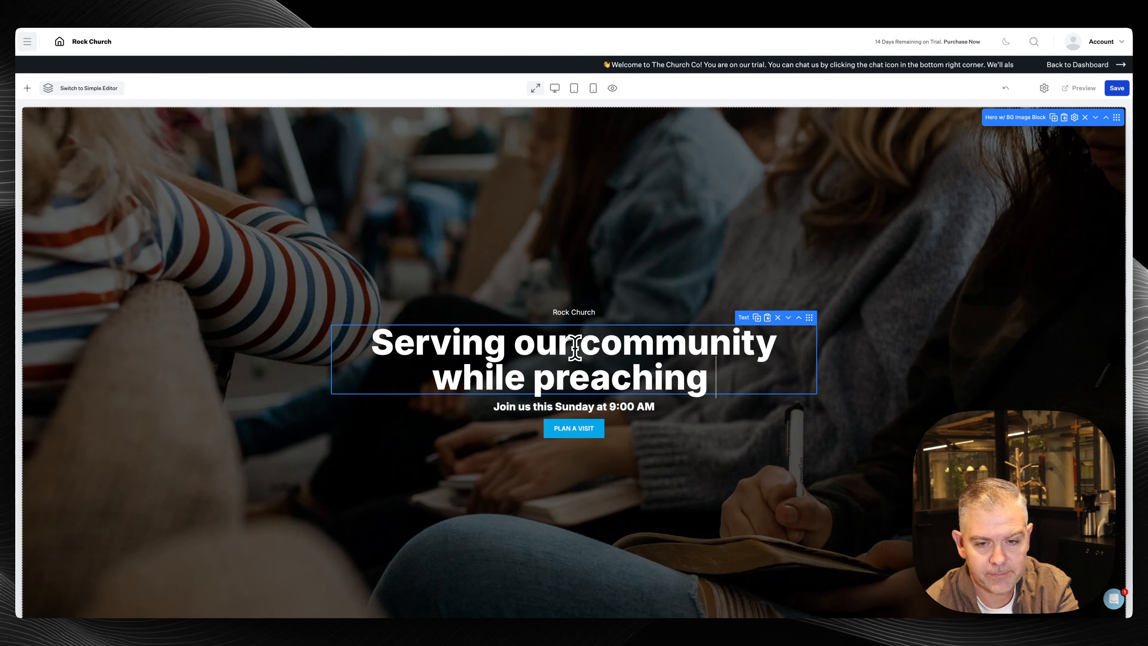
type(" the Gospek")
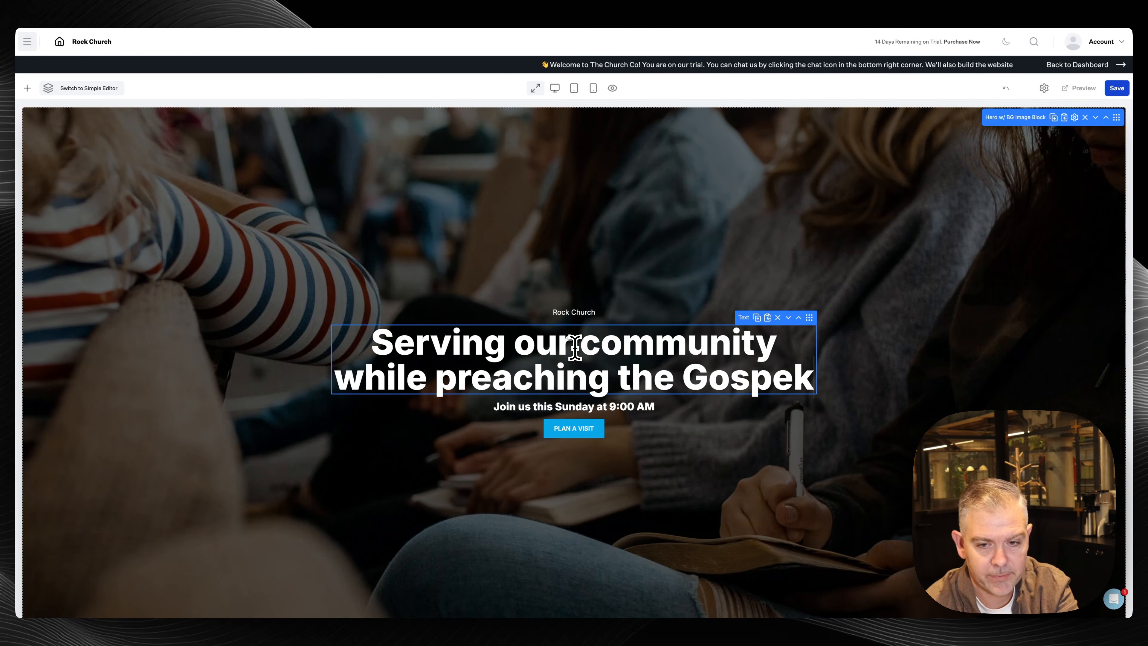
key("BackSpace")
type("l")
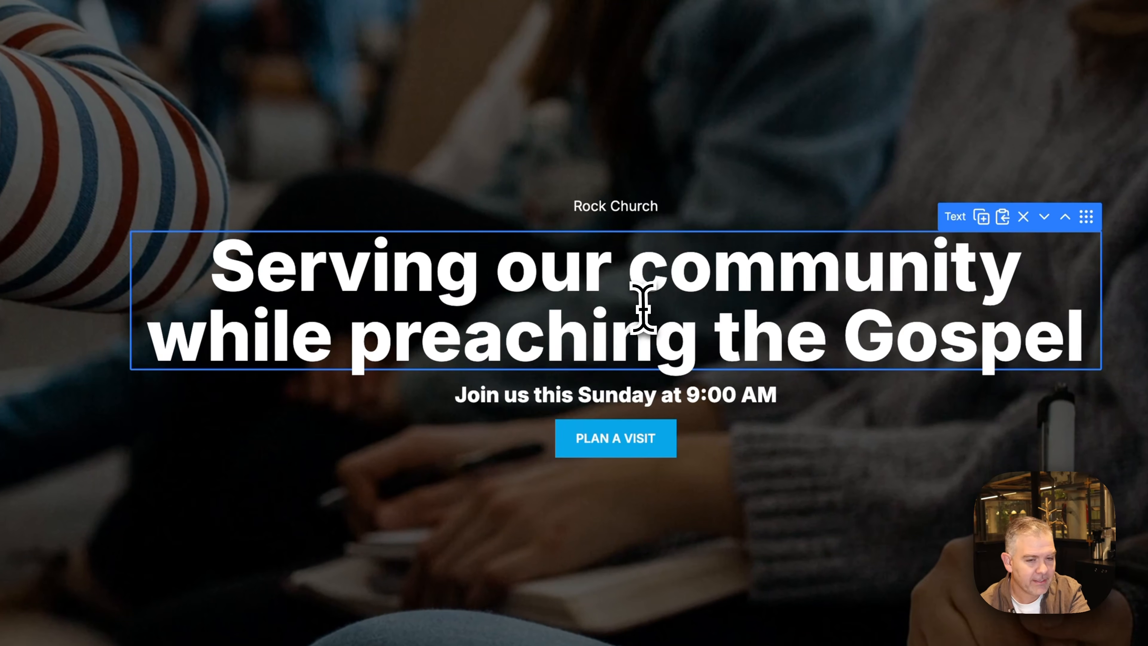
left_click(631, 323)
left_click(542, 396)
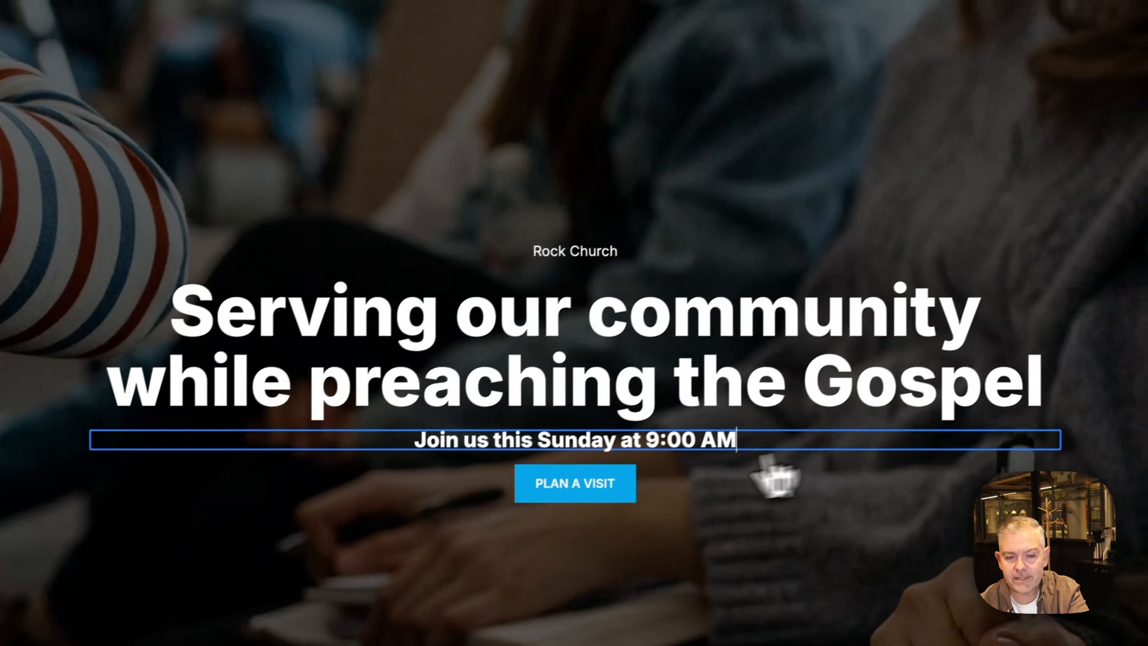
Give the PLAN A VISIT button a right-arrow icon positioned on the Right and save
left_click(692, 425)
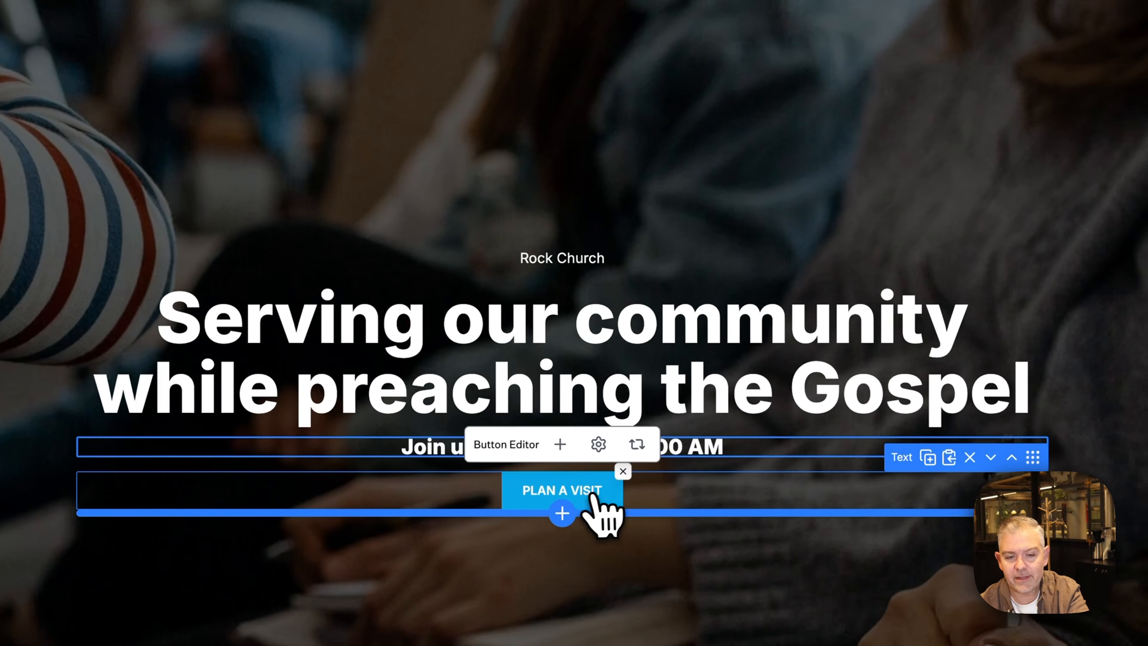
left_click(573, 492)
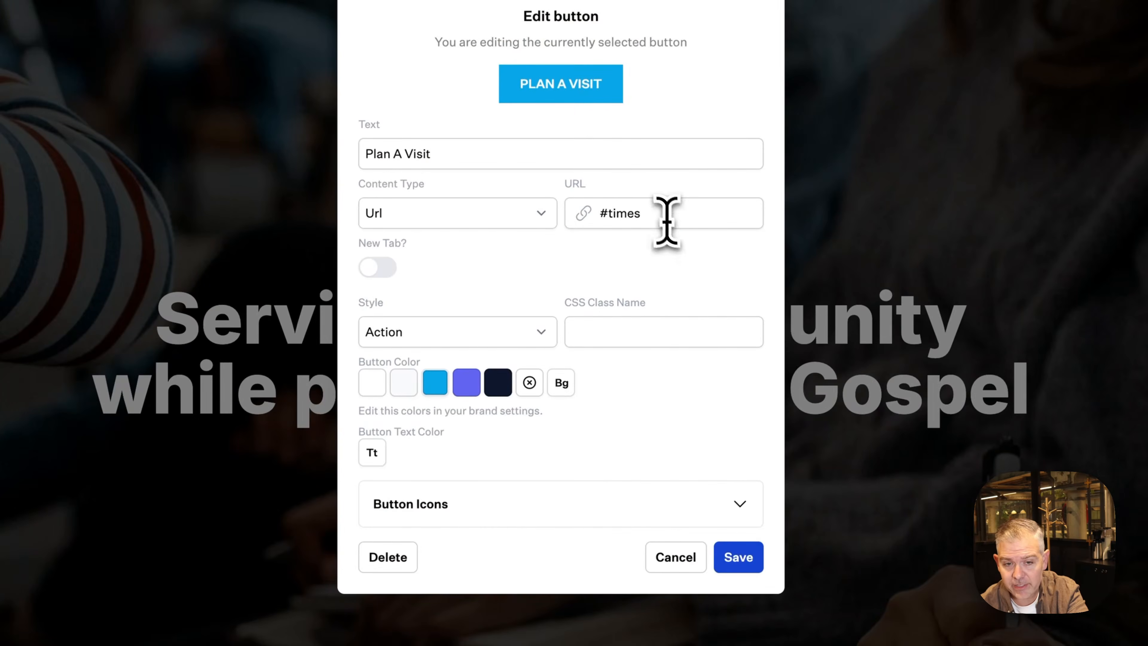
left_click(661, 211)
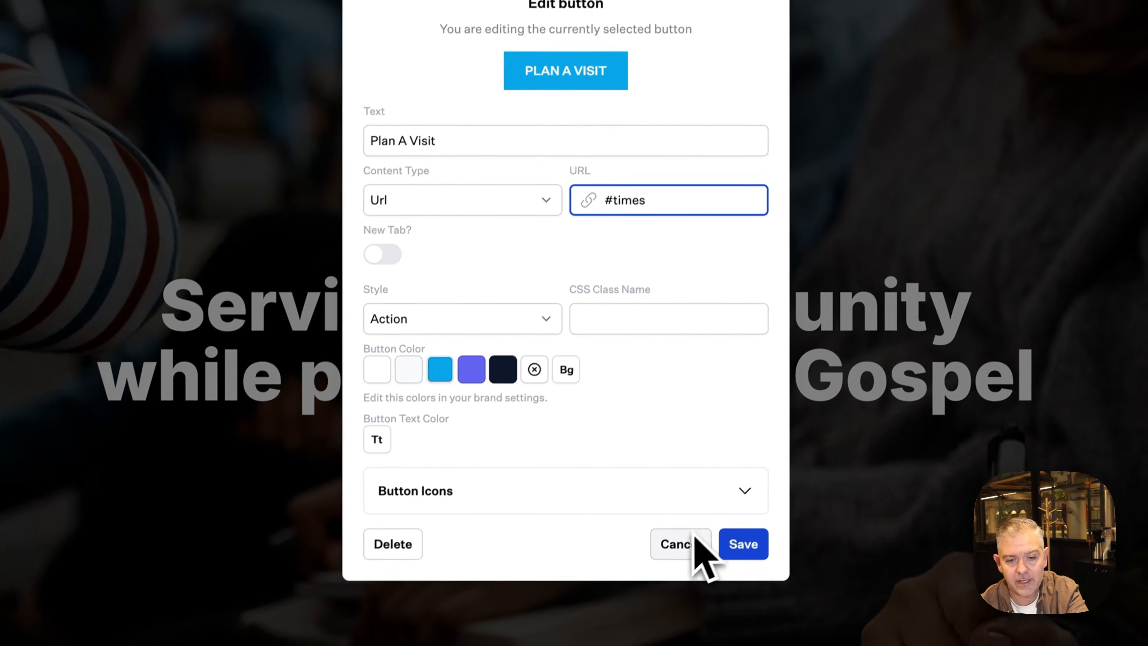
left_click(741, 492)
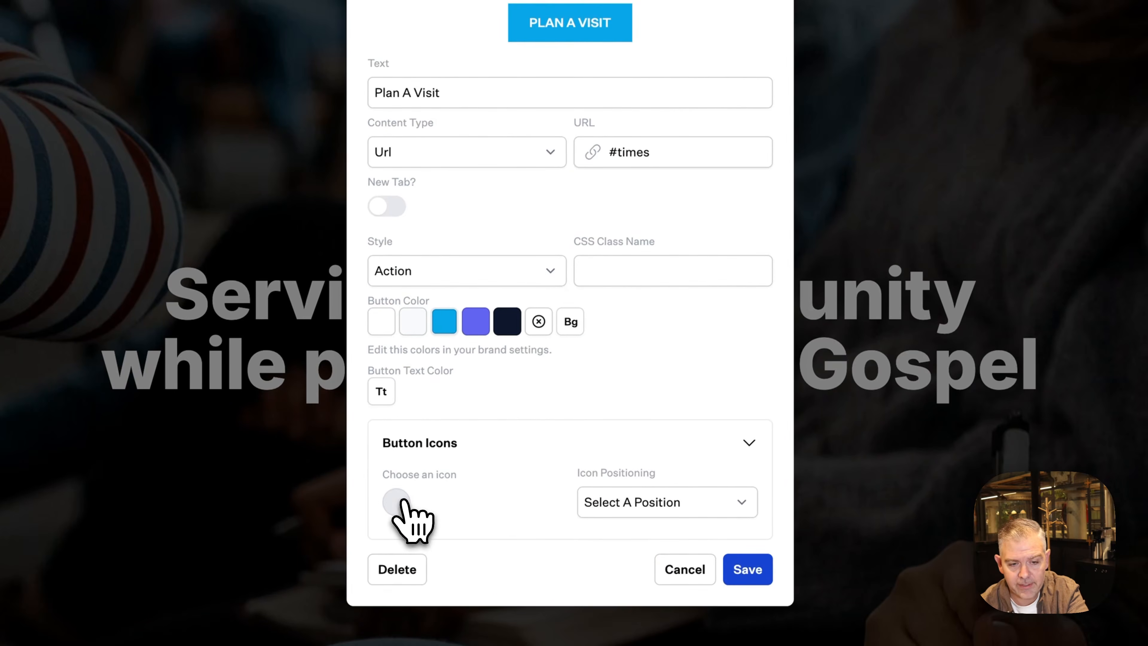
left_click(397, 503)
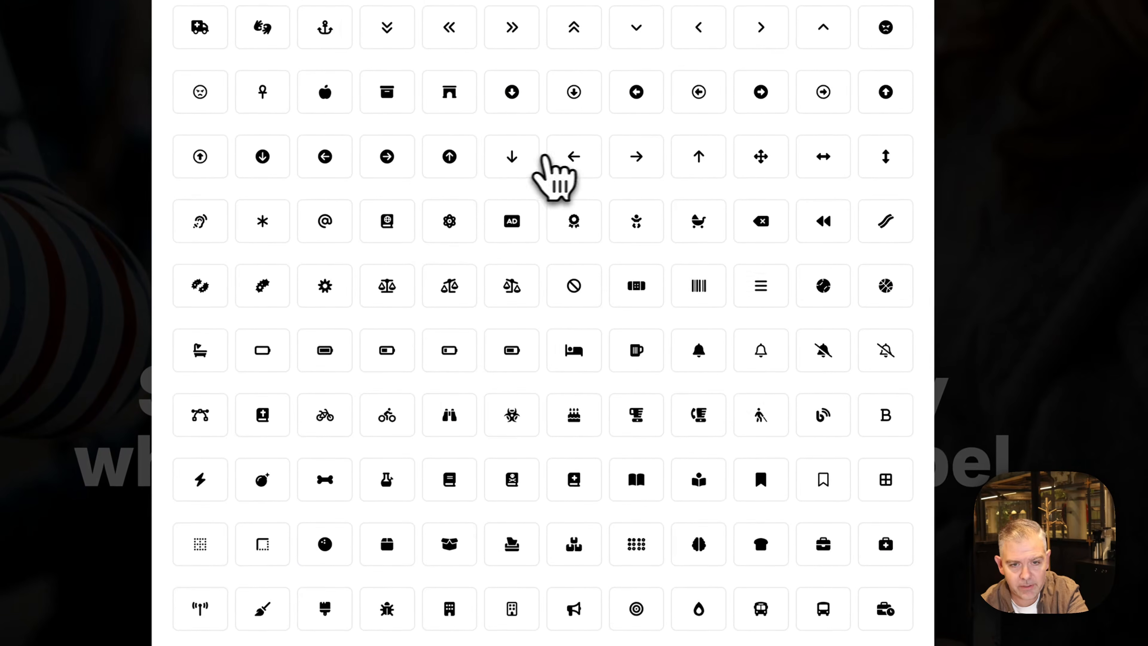
left_click(654, 160)
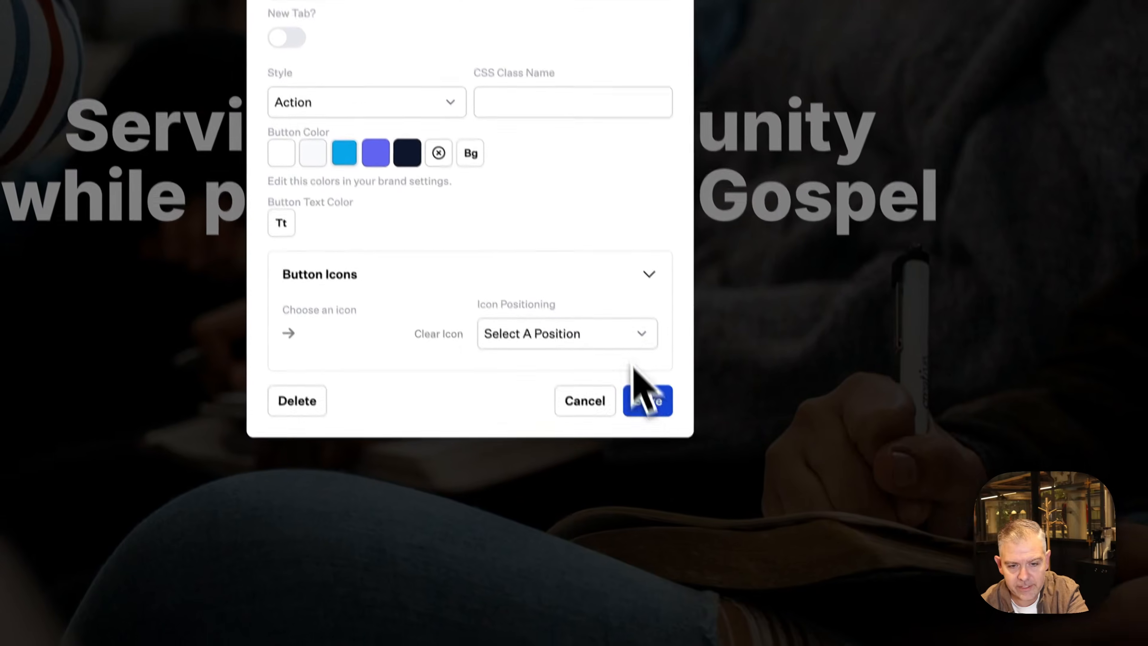
left_click(673, 512)
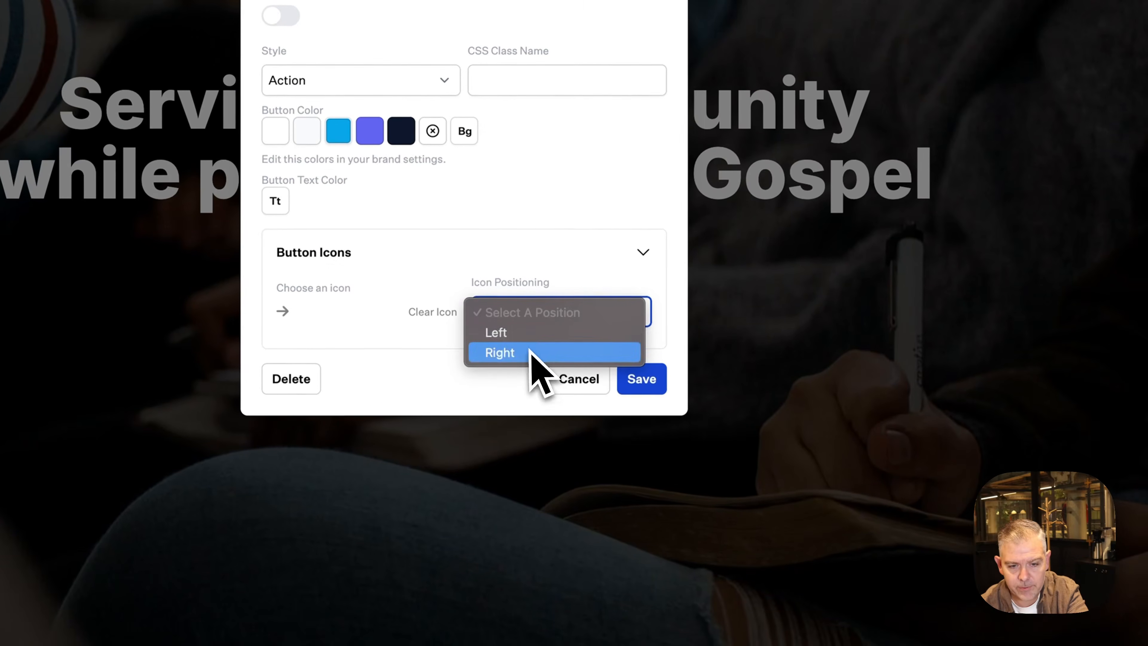
left_click(584, 550)
left_click(655, 380)
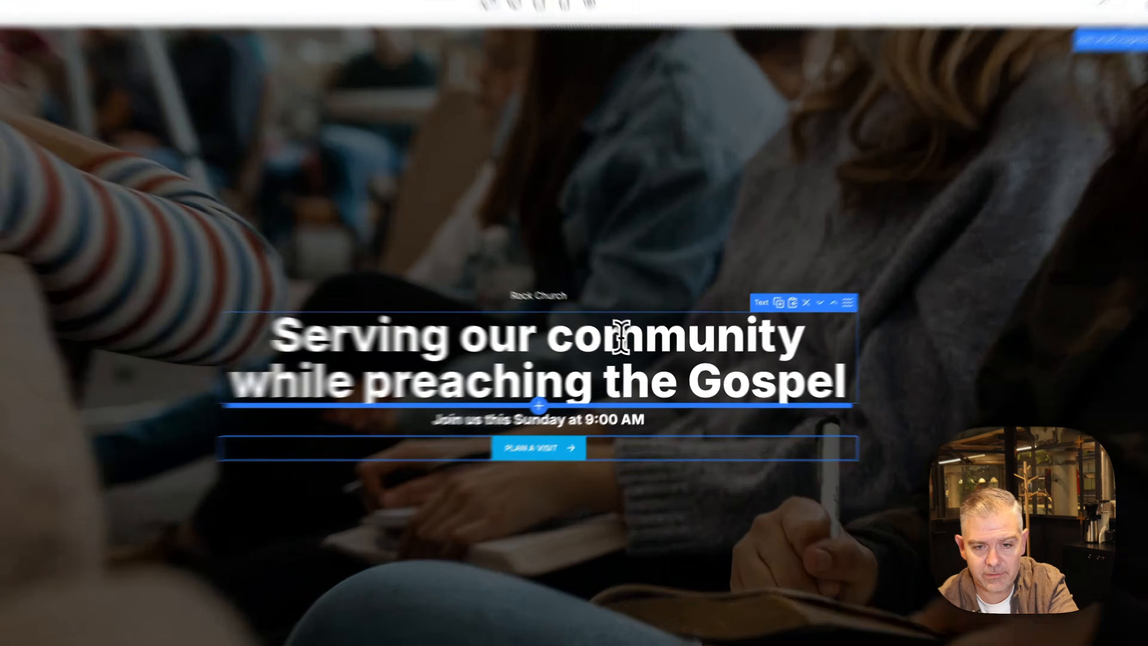
Try hand-drawn underline and outline highlights on 'community', then set its highlight style to None
double_click(633, 344)
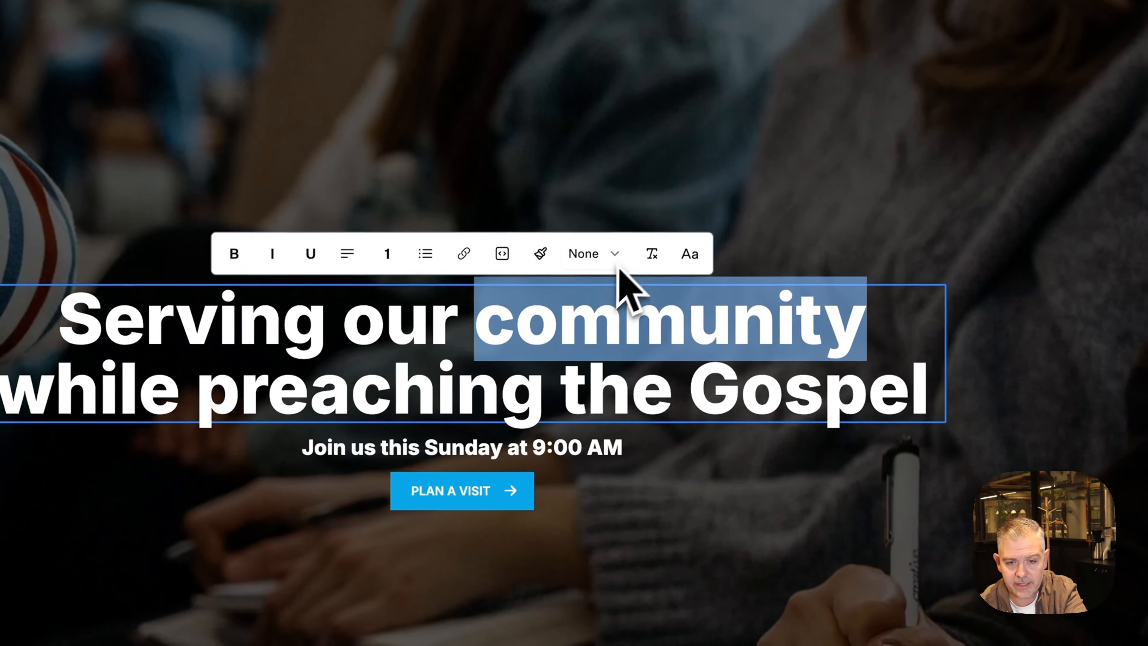
left_click(653, 312)
left_click(617, 294)
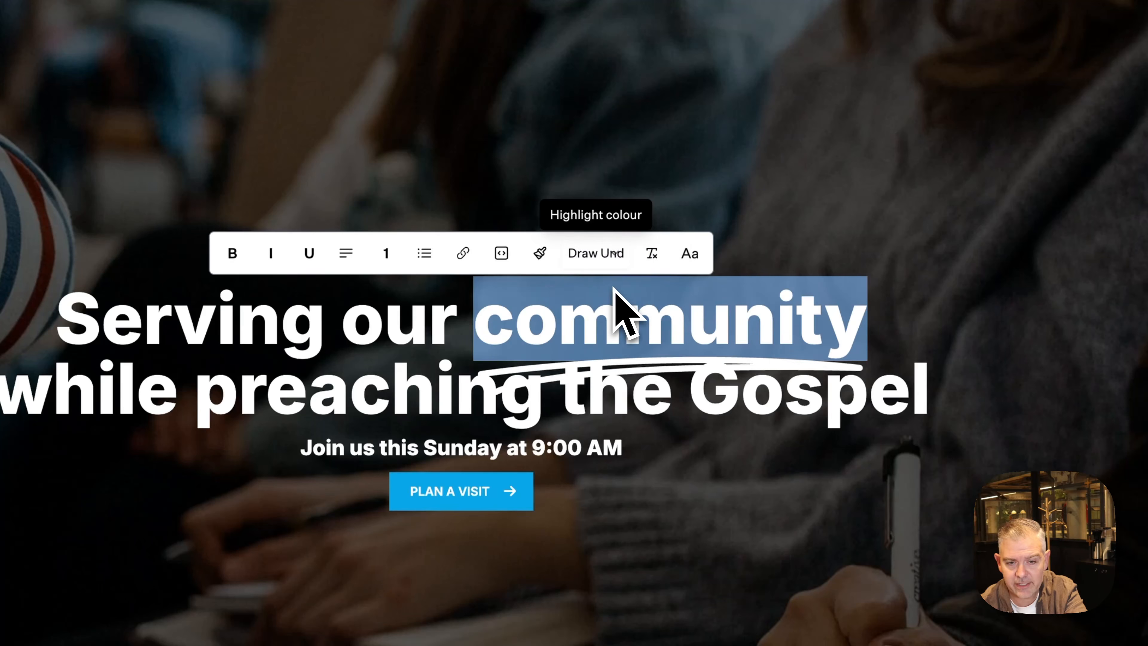
left_click(603, 253)
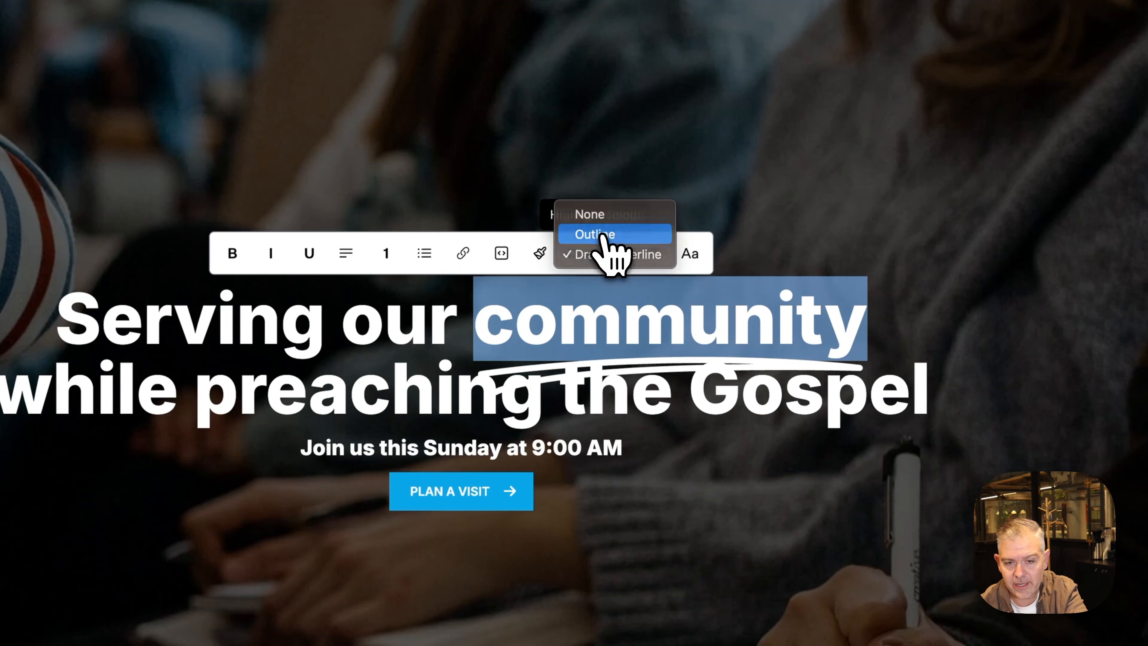
left_click(603, 234)
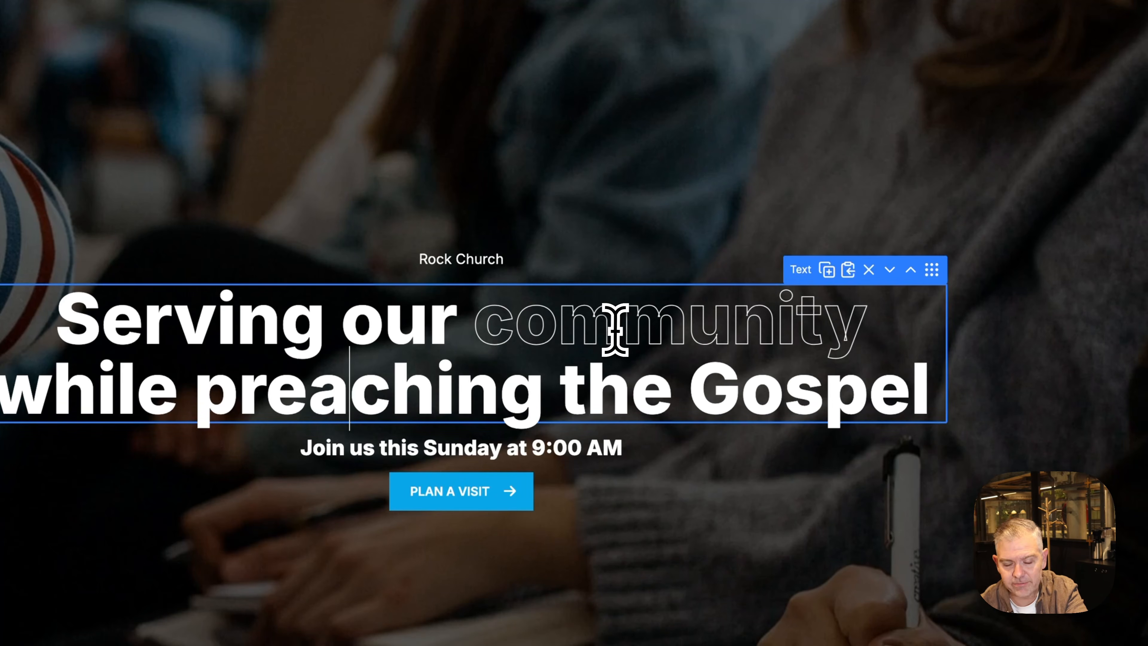
double_click(615, 328)
left_click(601, 253)
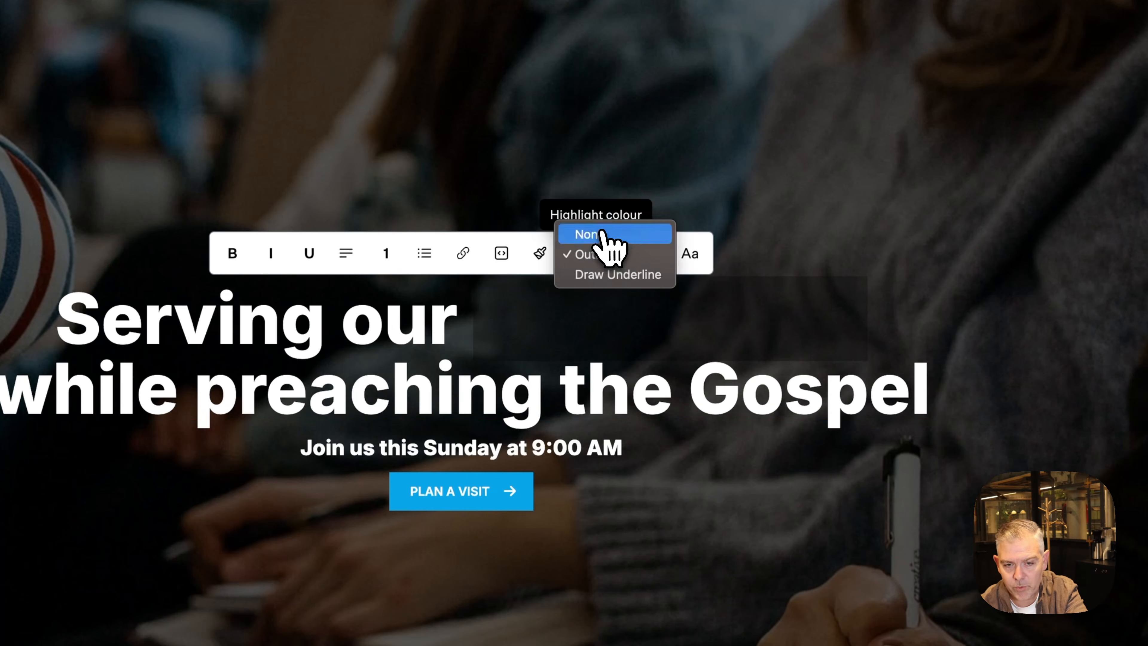
left_click(603, 235)
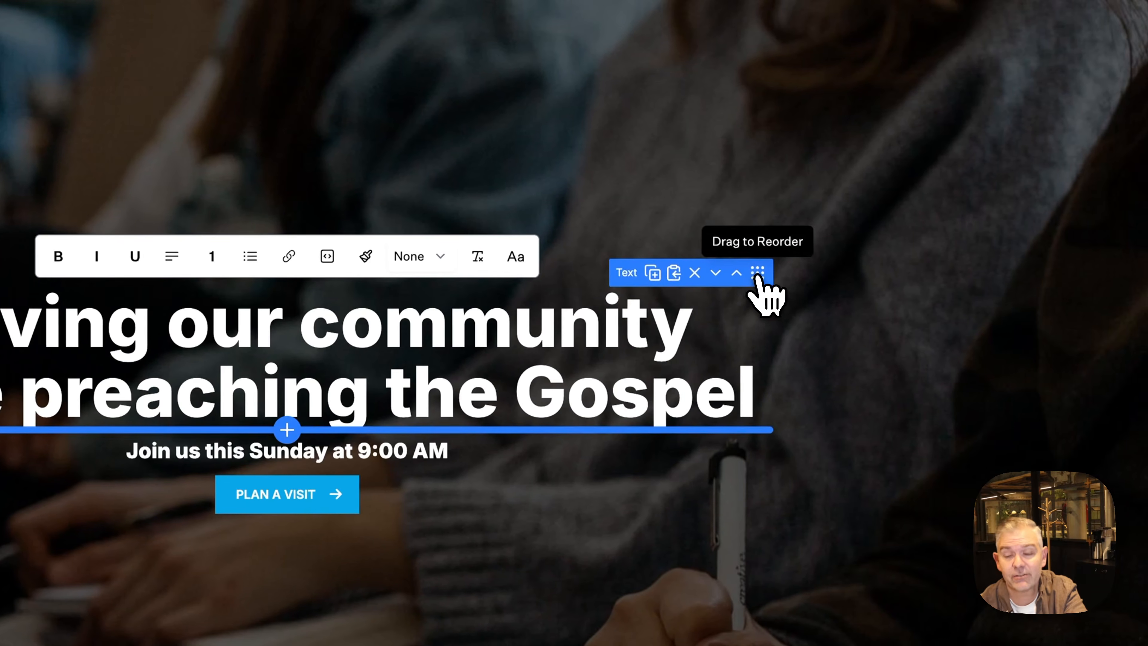
Drag the Rock Church label above the hero heading, then undo the move
left_click_drag(932, 270, 930, 251)
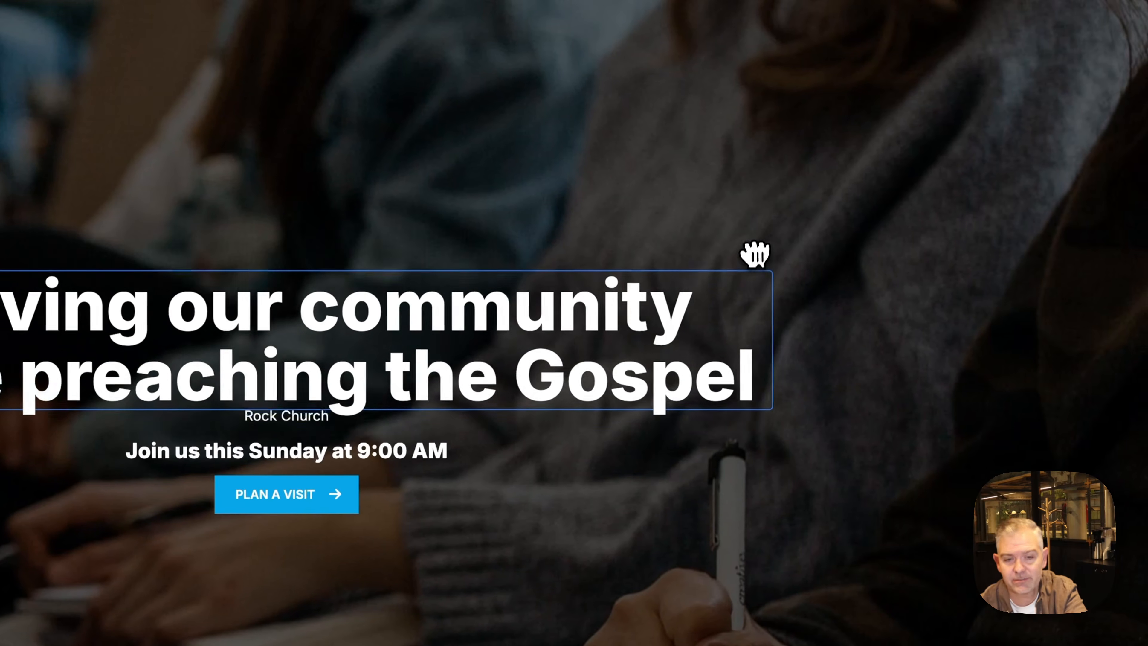
left_click_drag(754, 254, 572, 416)
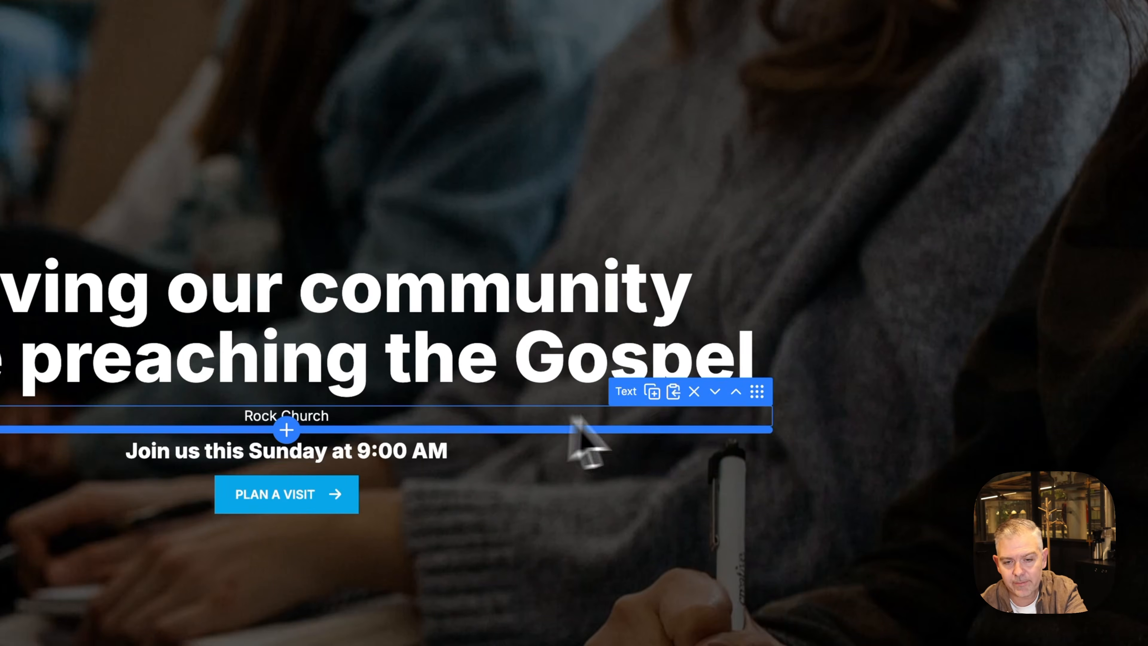
left_click_drag(764, 397, 751, 254)
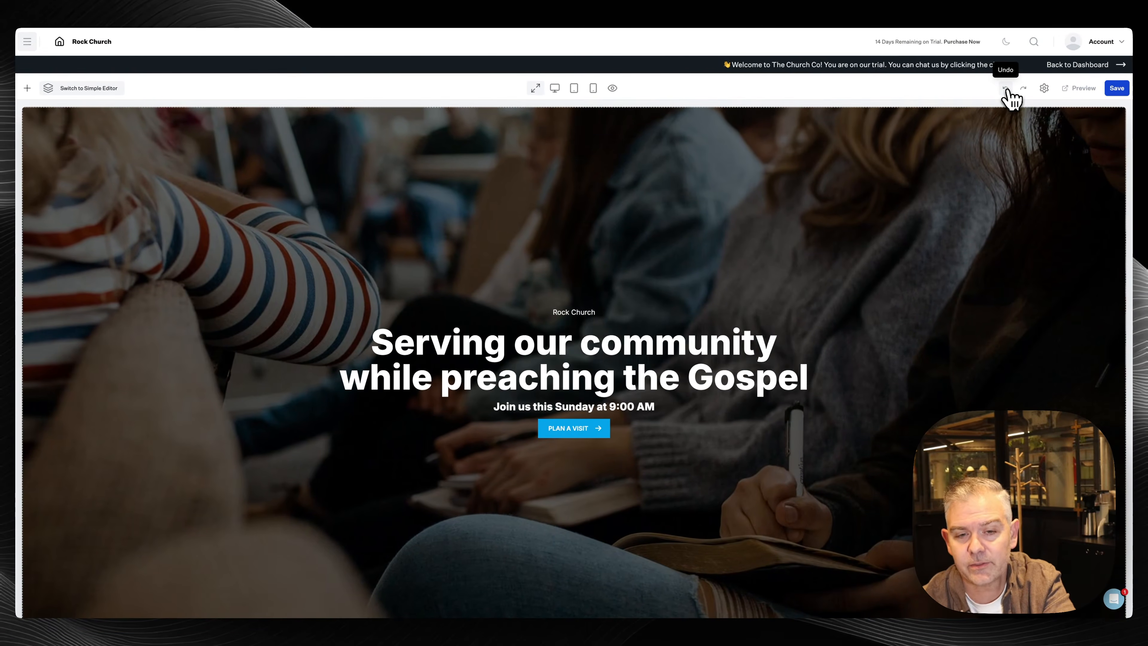
left_click(1007, 90)
Redo to restore plain white 'community', and test left and right hero alignment before returning to centred
left_click(1023, 90)
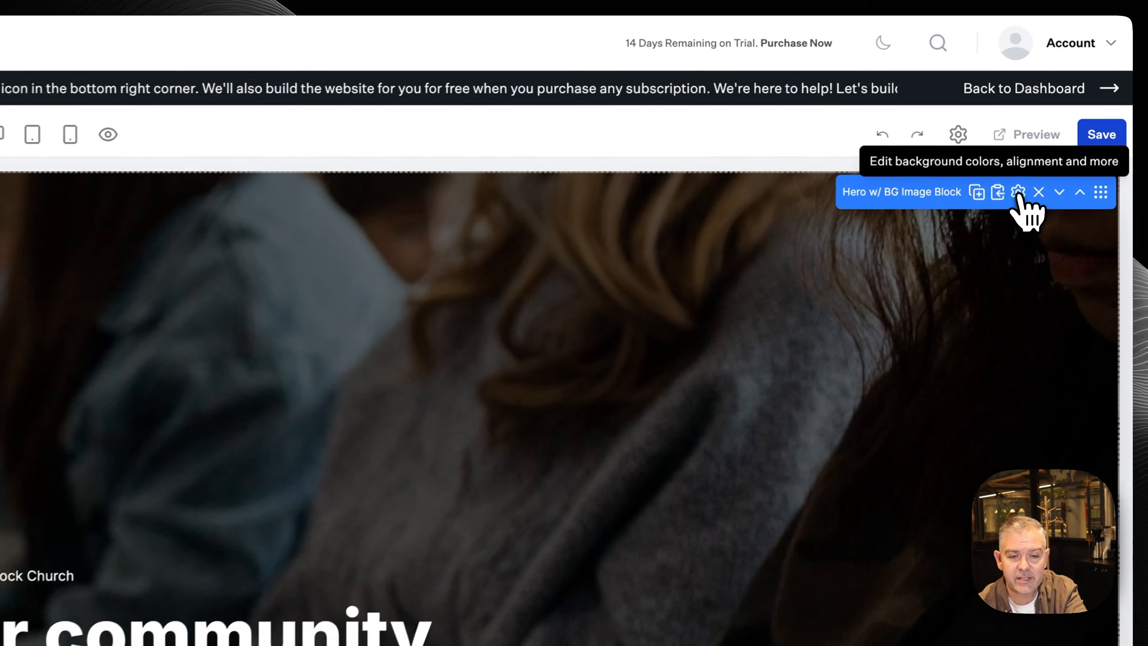
left_click(1075, 117)
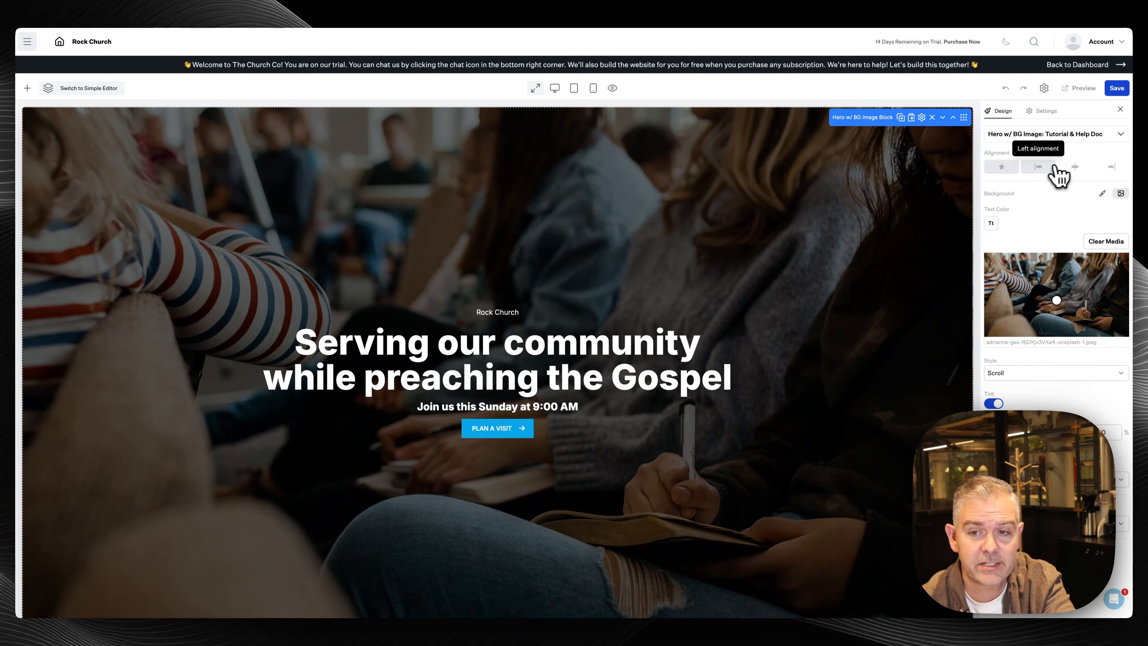
left_click(1055, 176)
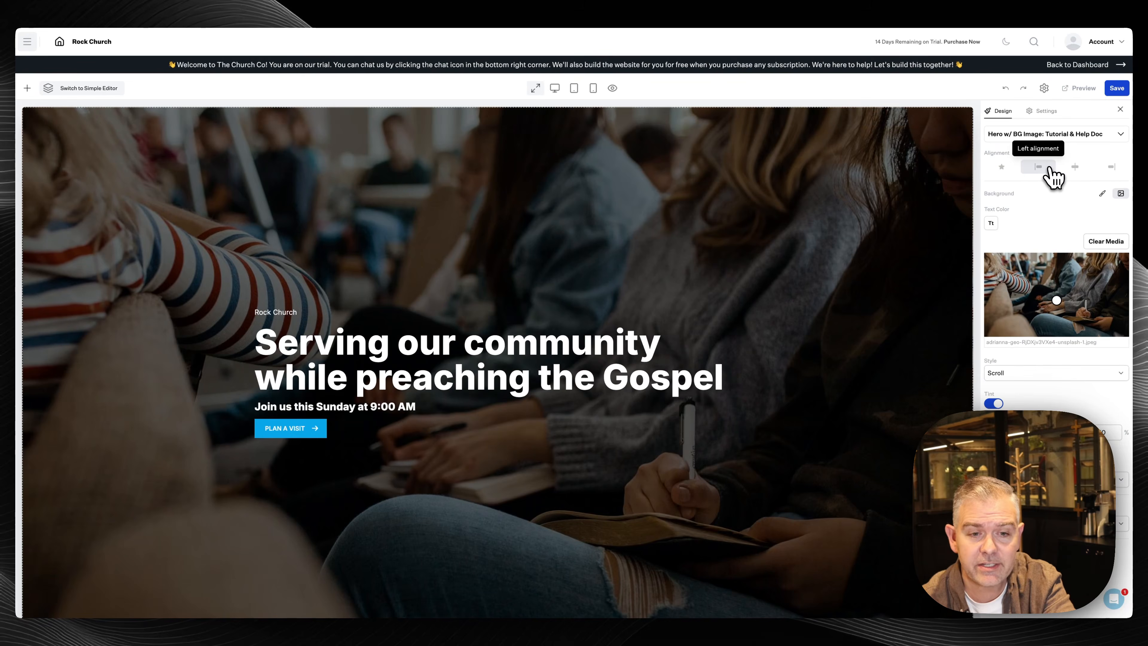
left_click(1101, 168)
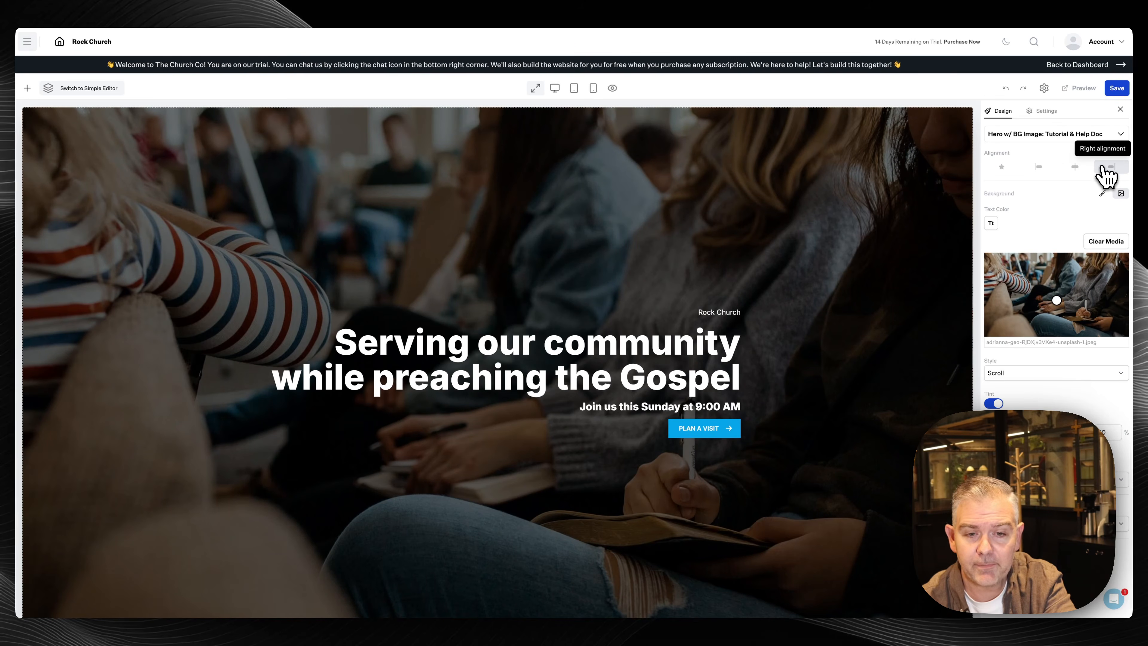
left_click(1044, 168)
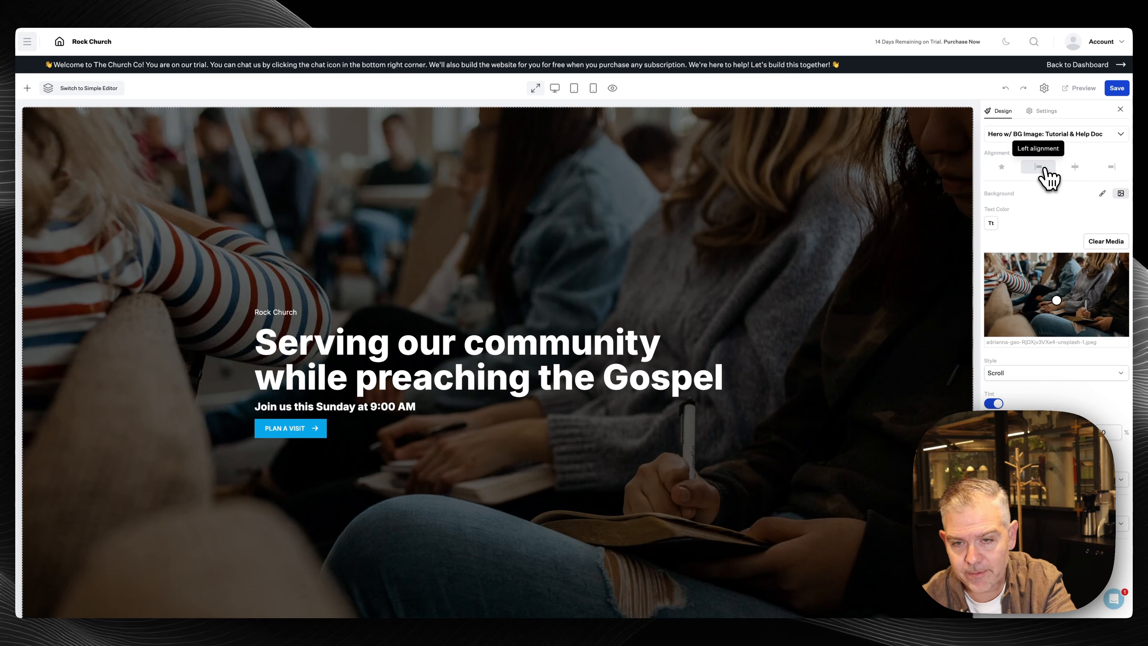
left_click(1001, 169)
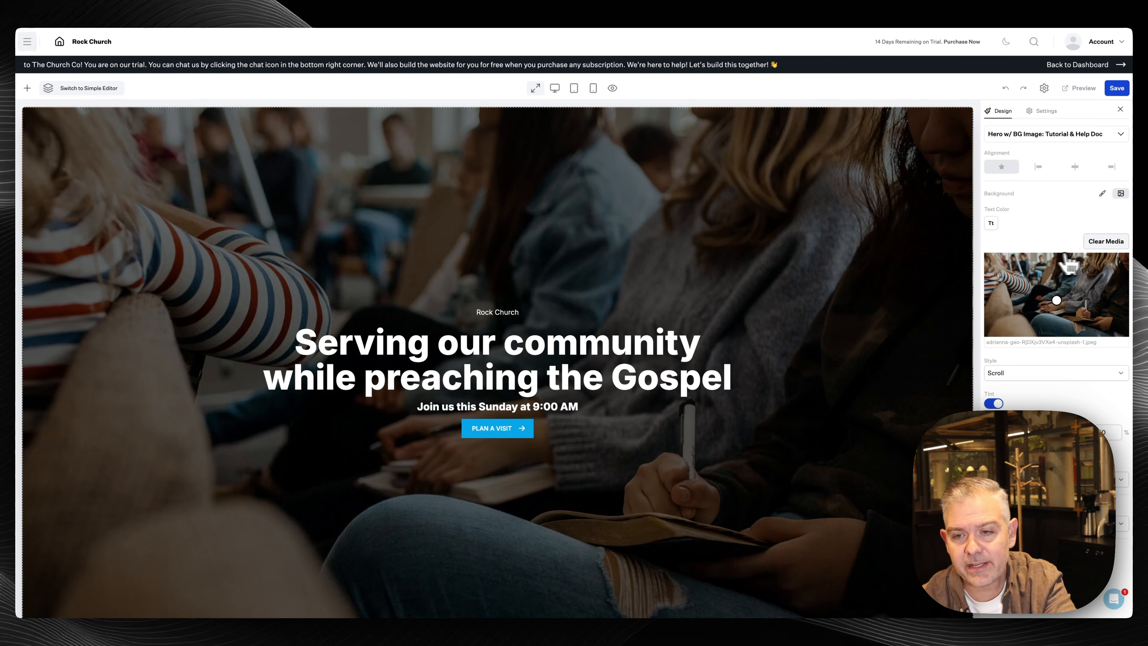
Clear the hero background photo and import the dark raised-hands stock photo from a 'Church' search
left_click(1105, 241)
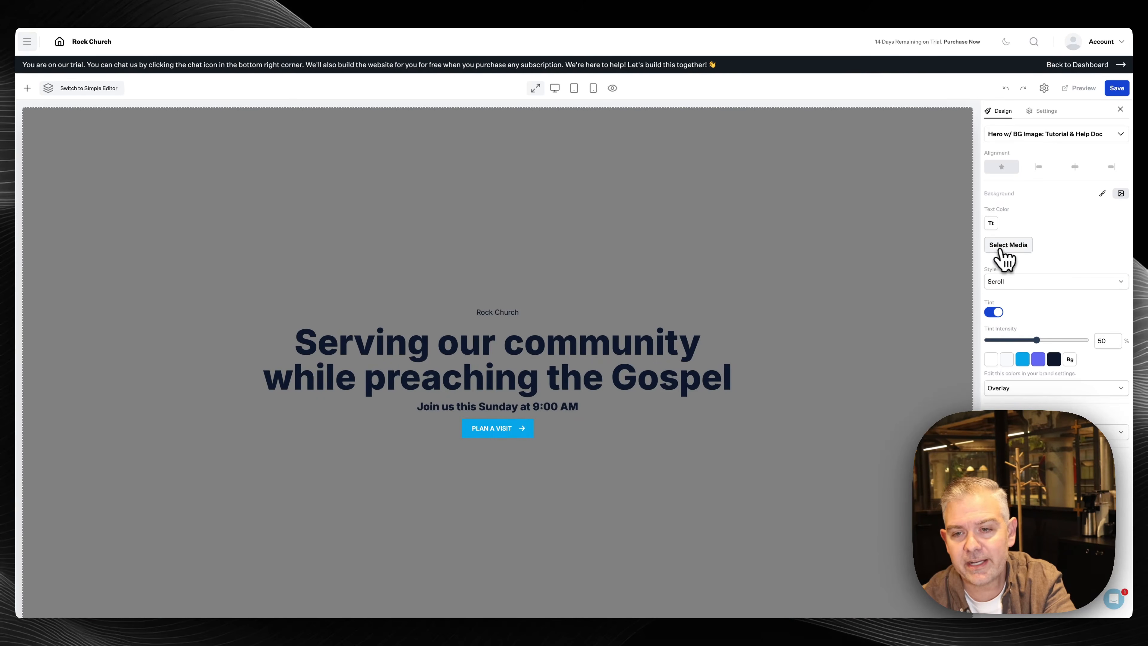
left_click(1008, 246)
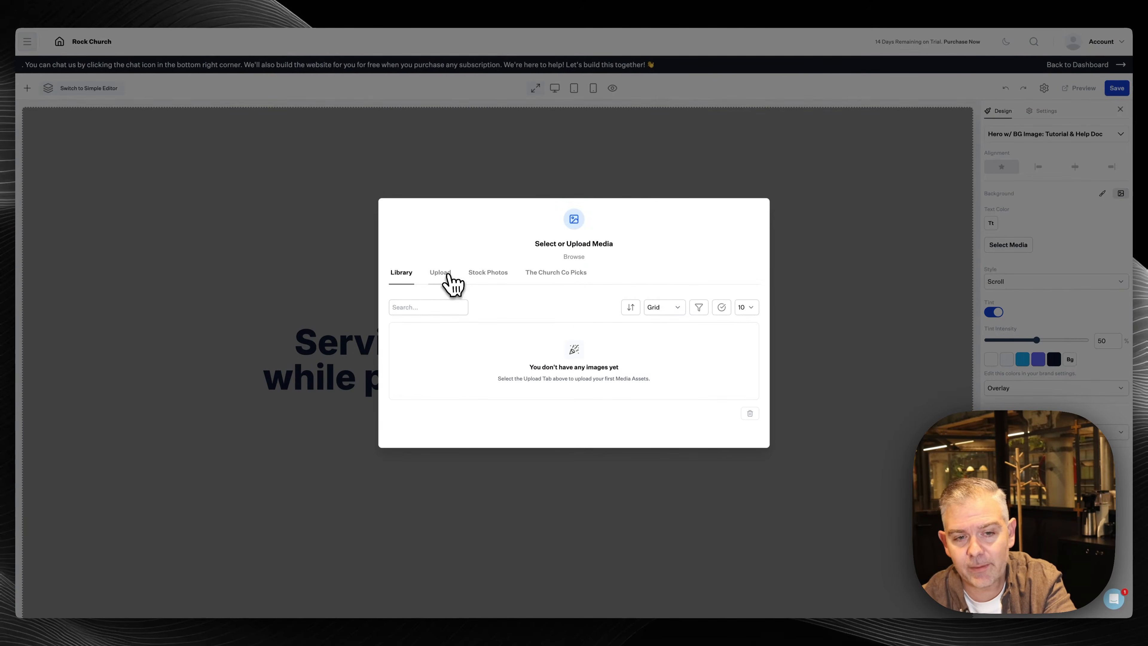
left_click(556, 273)
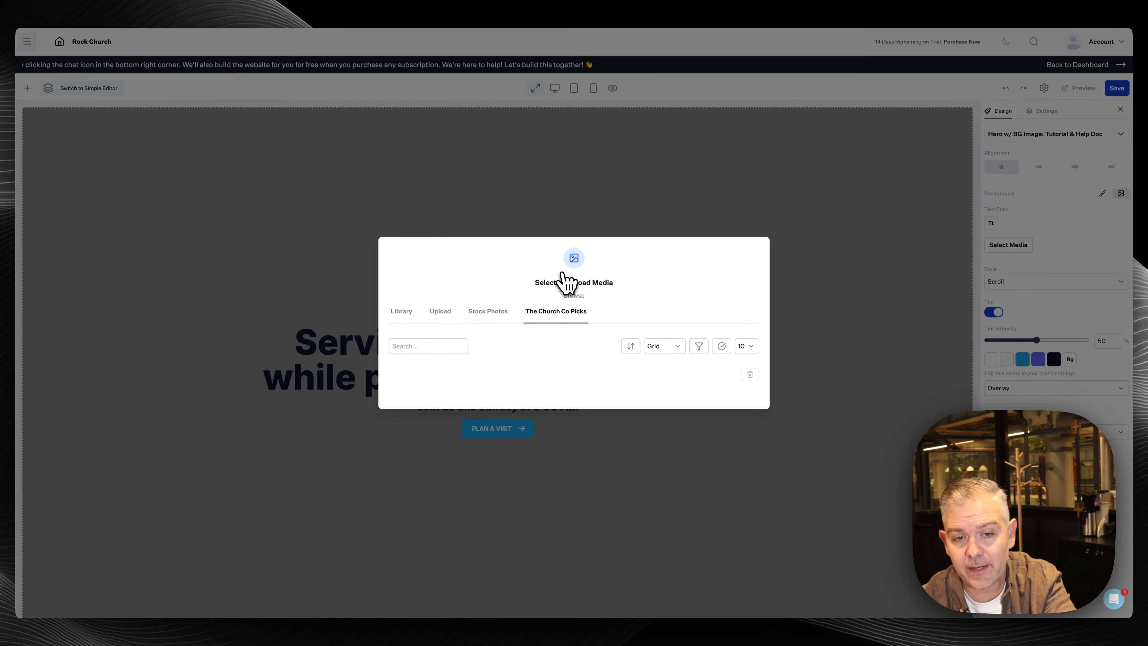
left_click(510, 317)
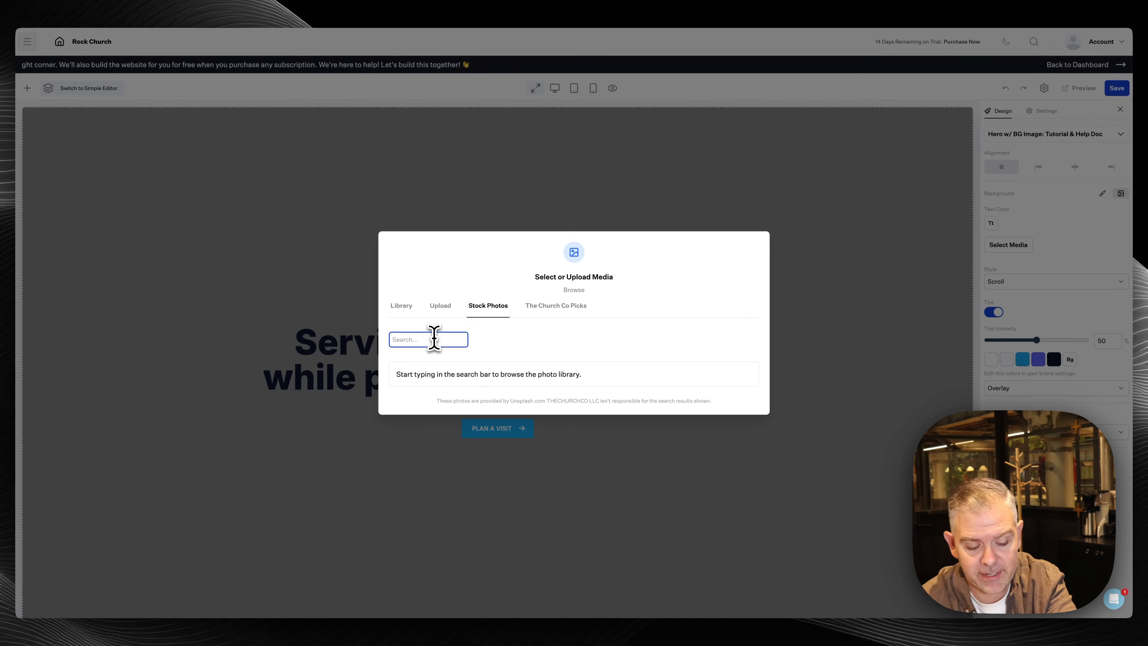
type("Church")
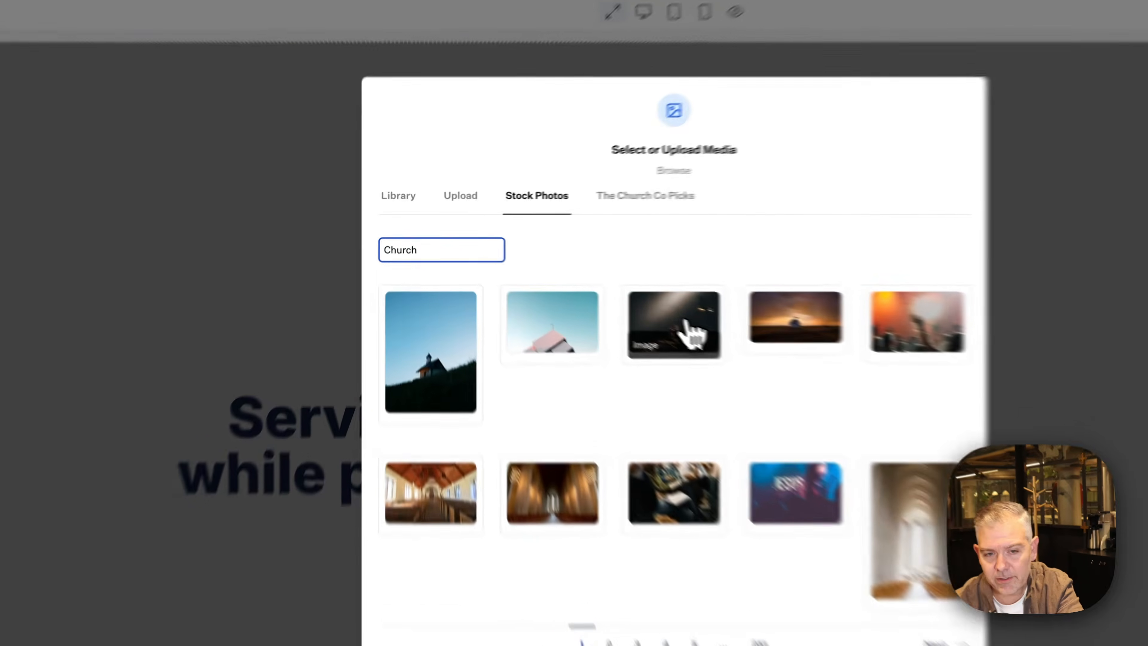
left_click(581, 281)
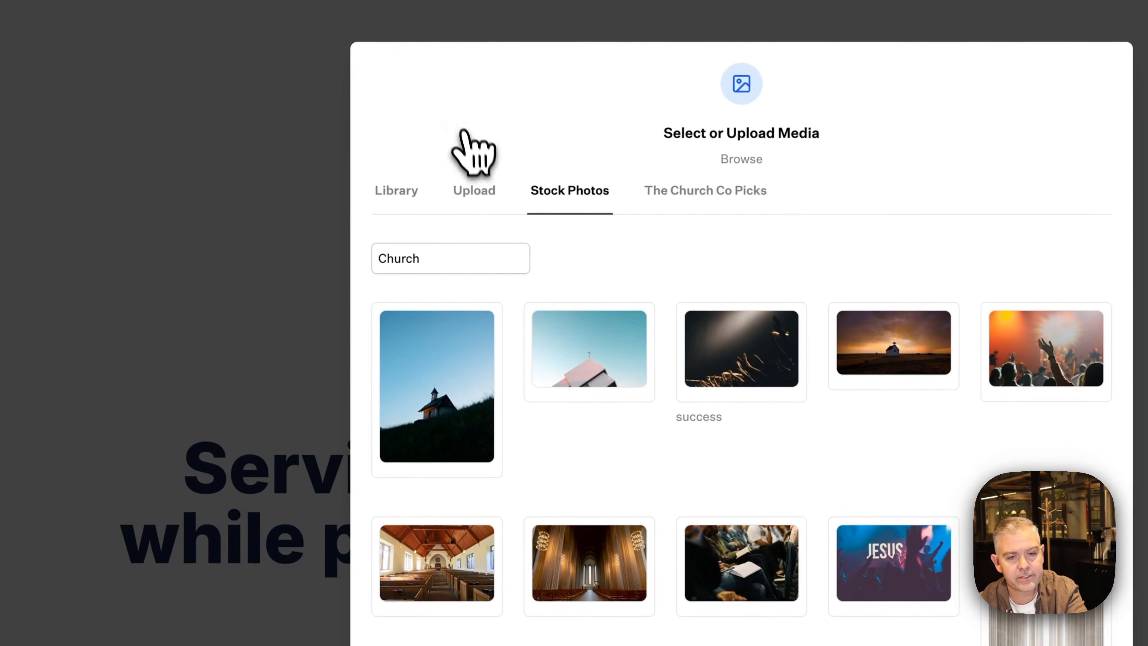
left_click(397, 192)
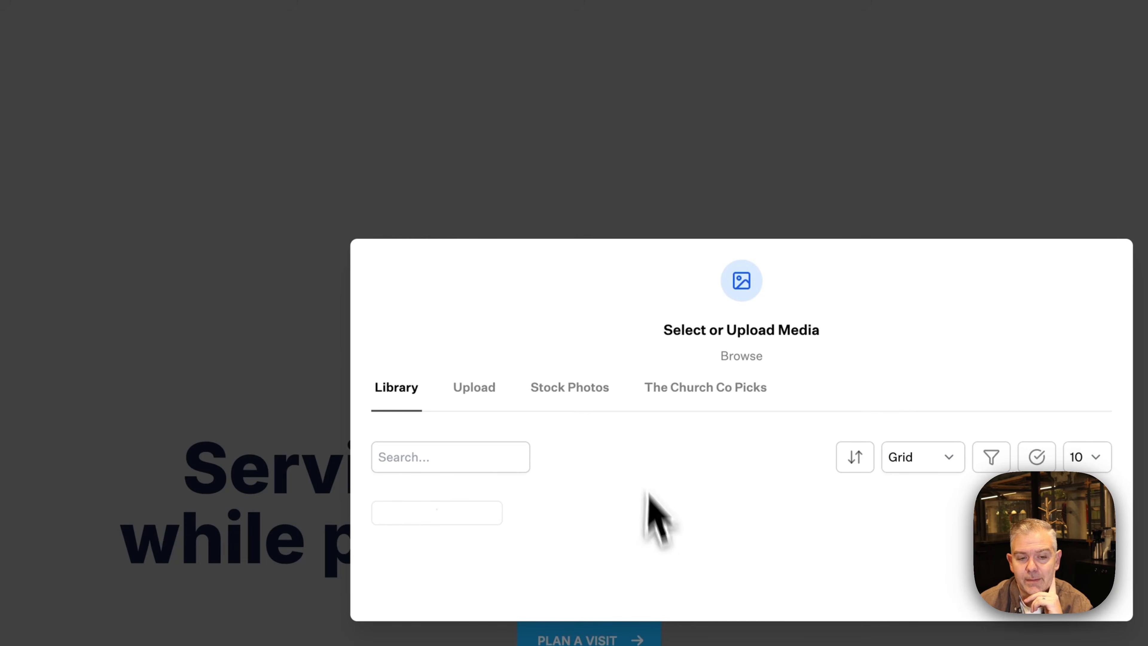
Apply the raised-hands photo as hero background after trying navy, purple and cyan solid colours
left_click(467, 492)
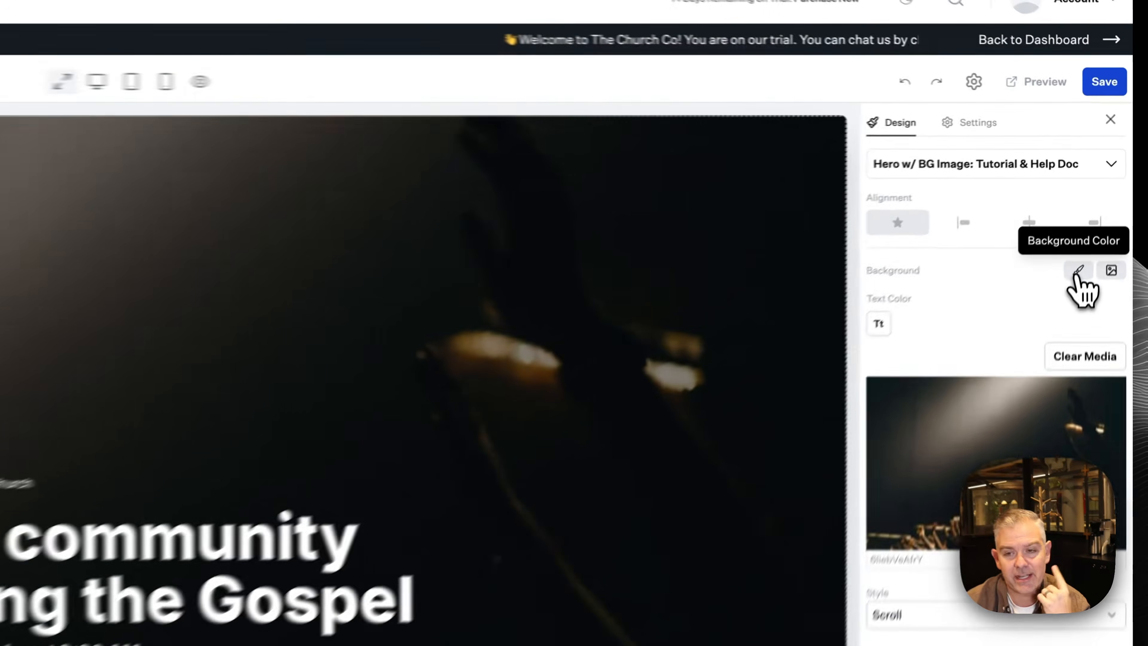
left_click(1103, 194)
left_click(1054, 213)
left_click(946, 332)
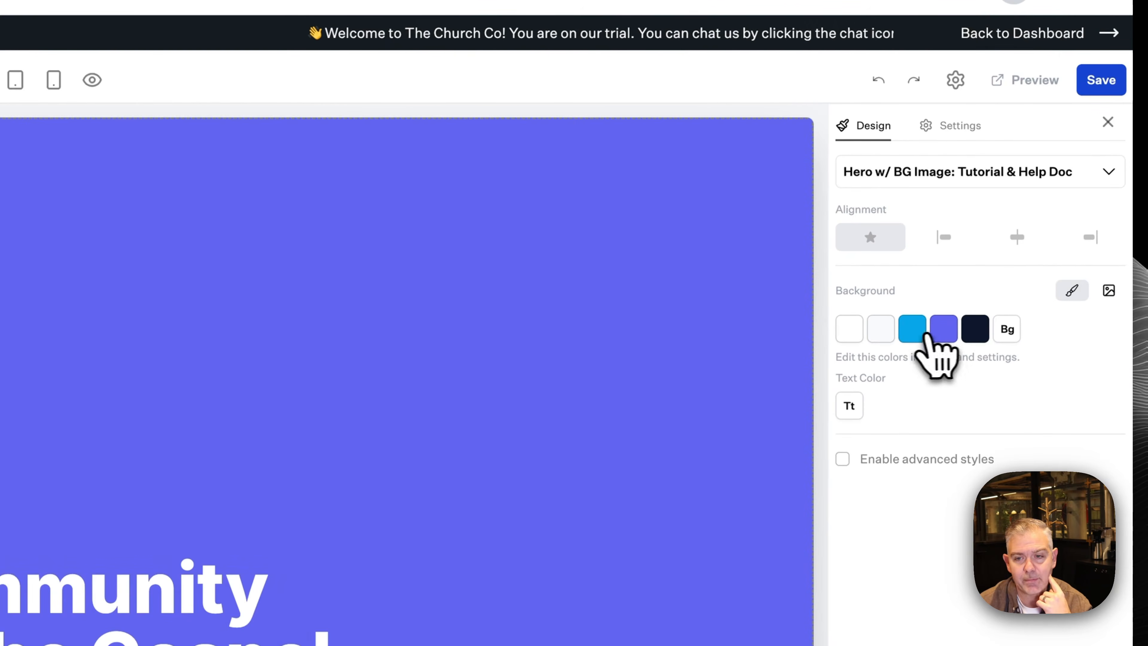
left_click(914, 329)
left_click(944, 331)
left_click(974, 330)
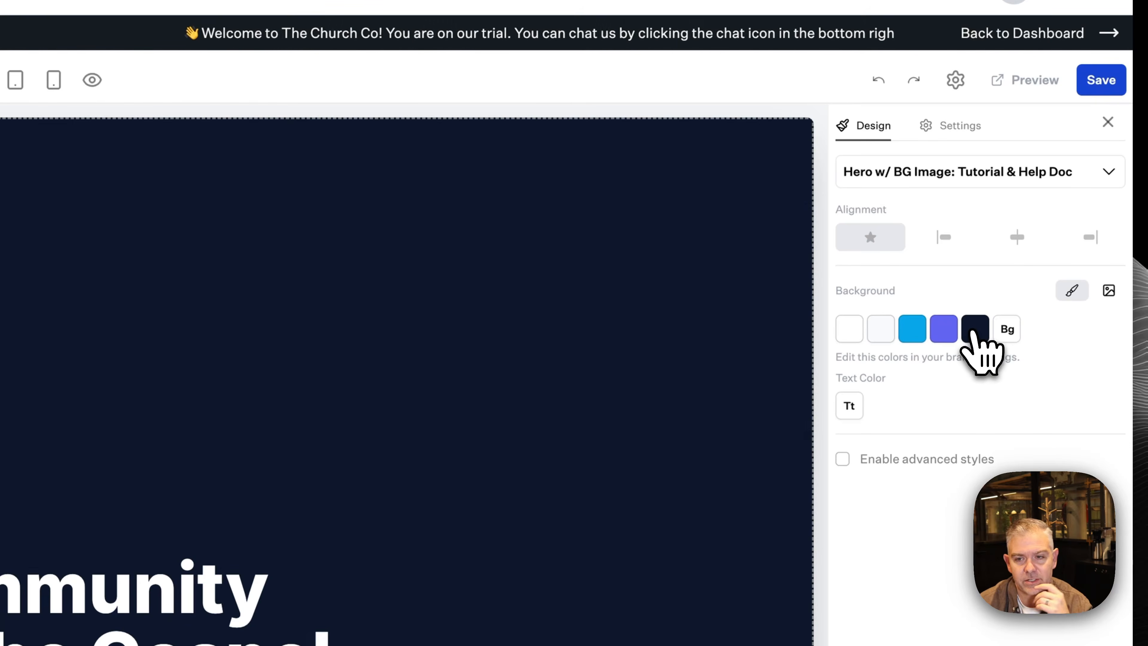
left_click(1109, 291)
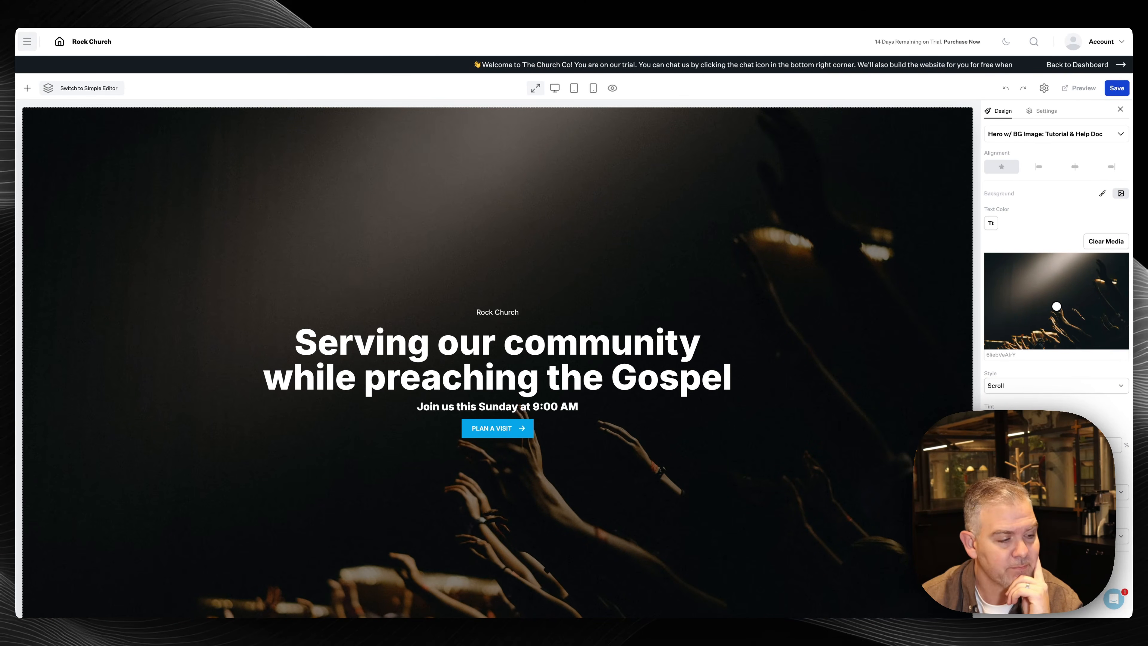
scroll(638, 349, "down", 10)
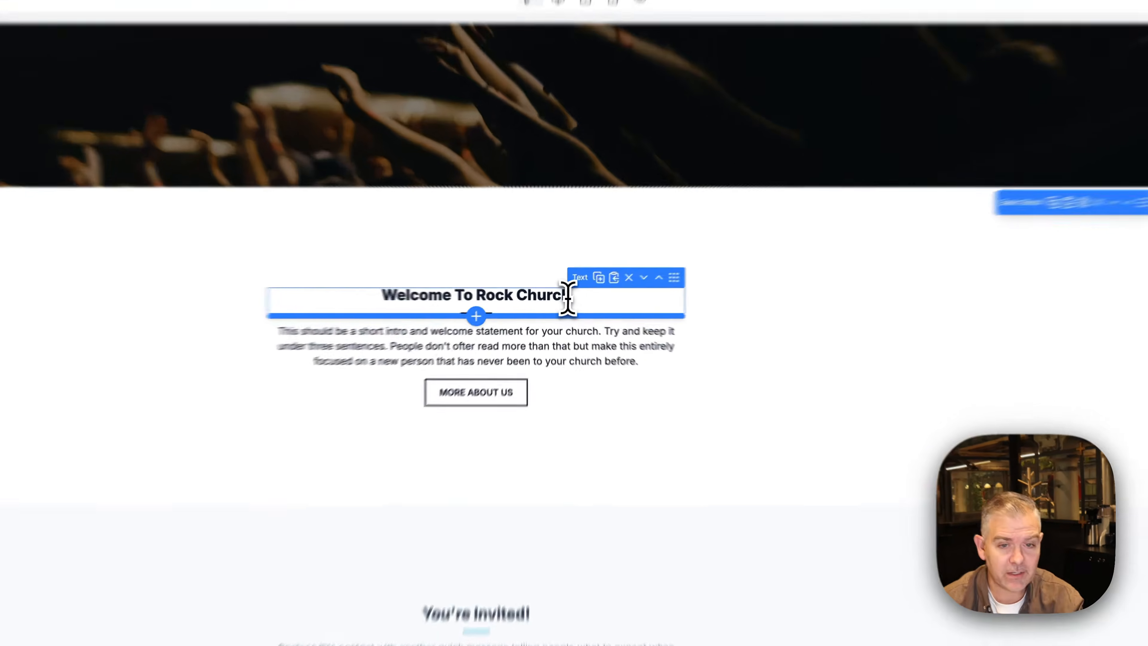
Append ', Fort Mill' to the 'Welcome To Rock Church' heading
left_click(562, 297)
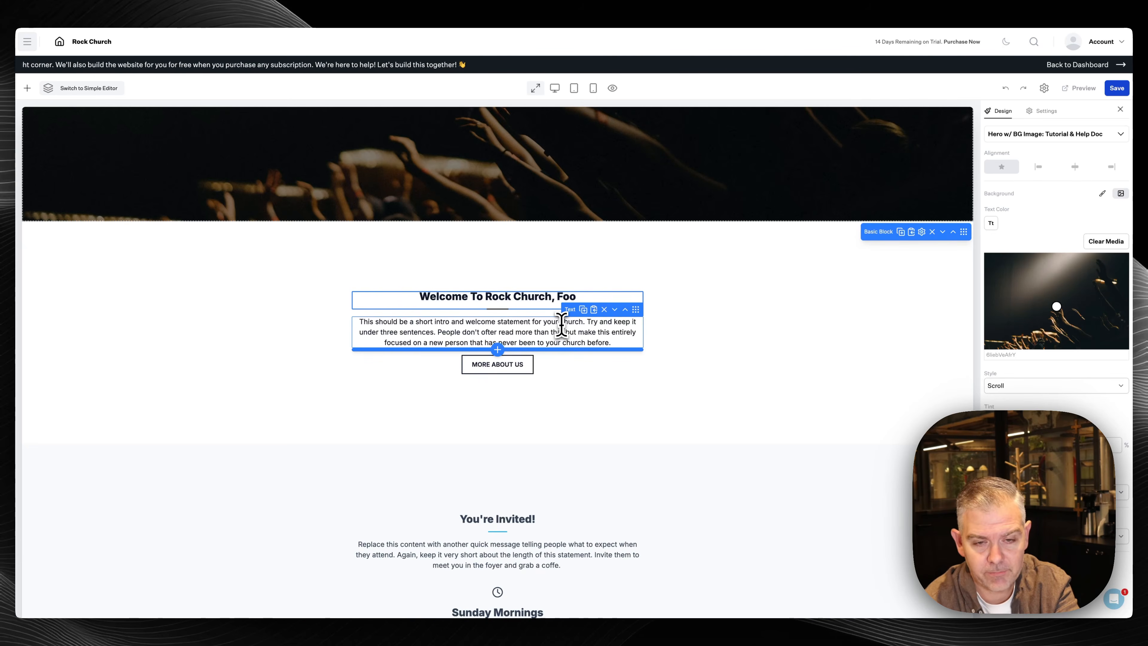
type(", Fort Mill")
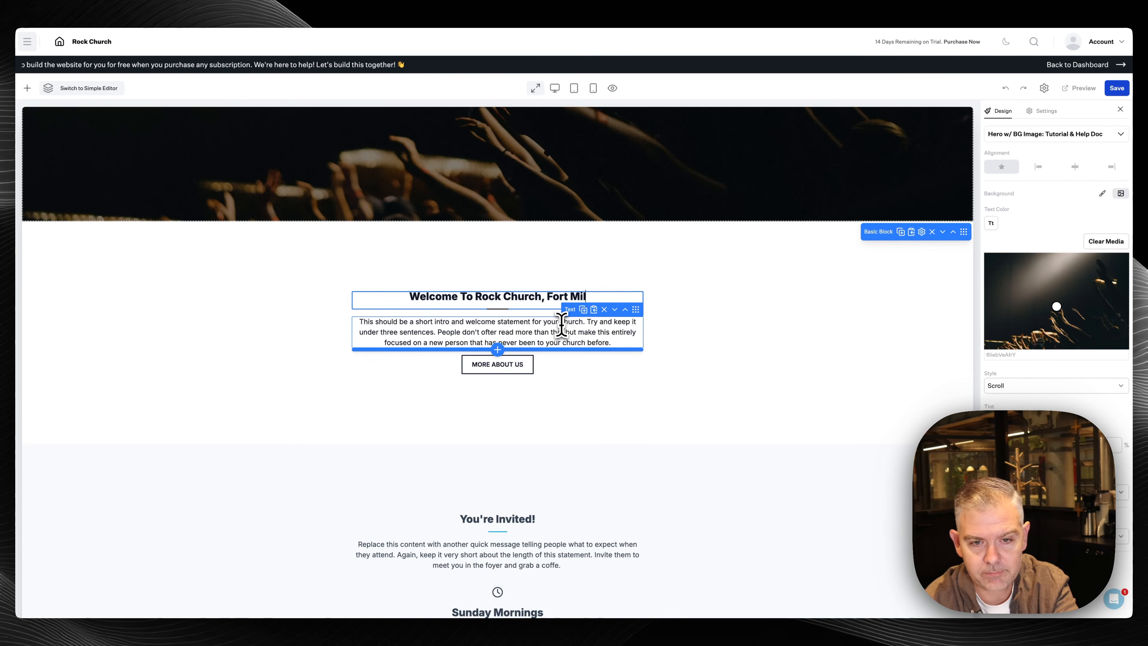
left_click(465, 334)
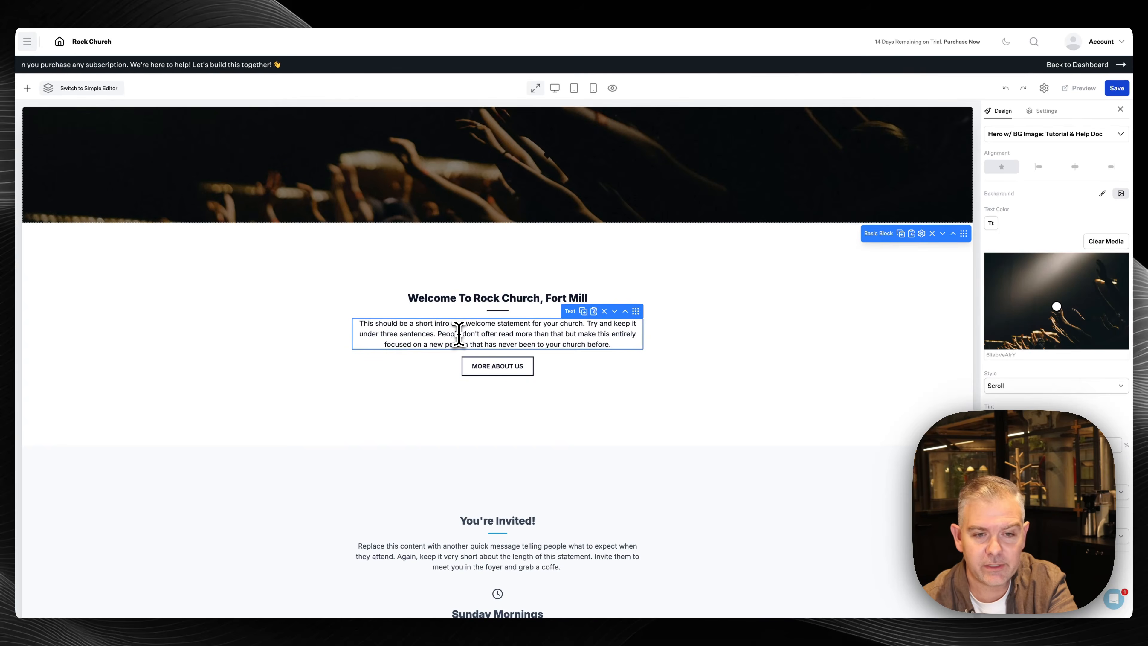
left_click(466, 334)
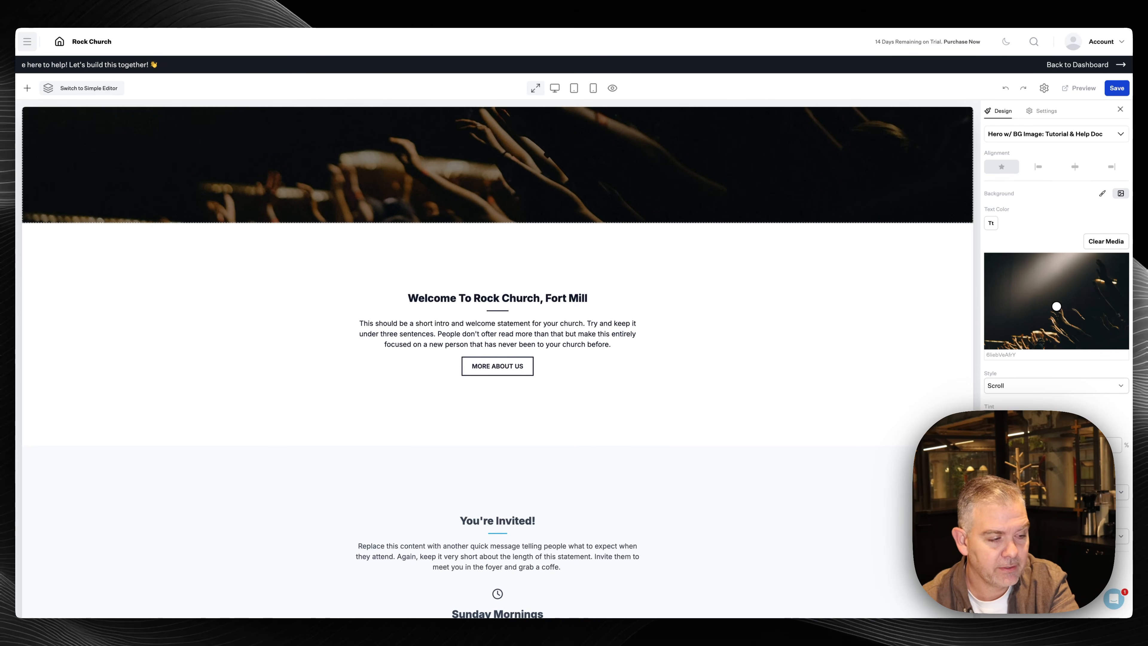
Paste the new intro text over the welcome paragraph and remove its italics
left_click(474, 338)
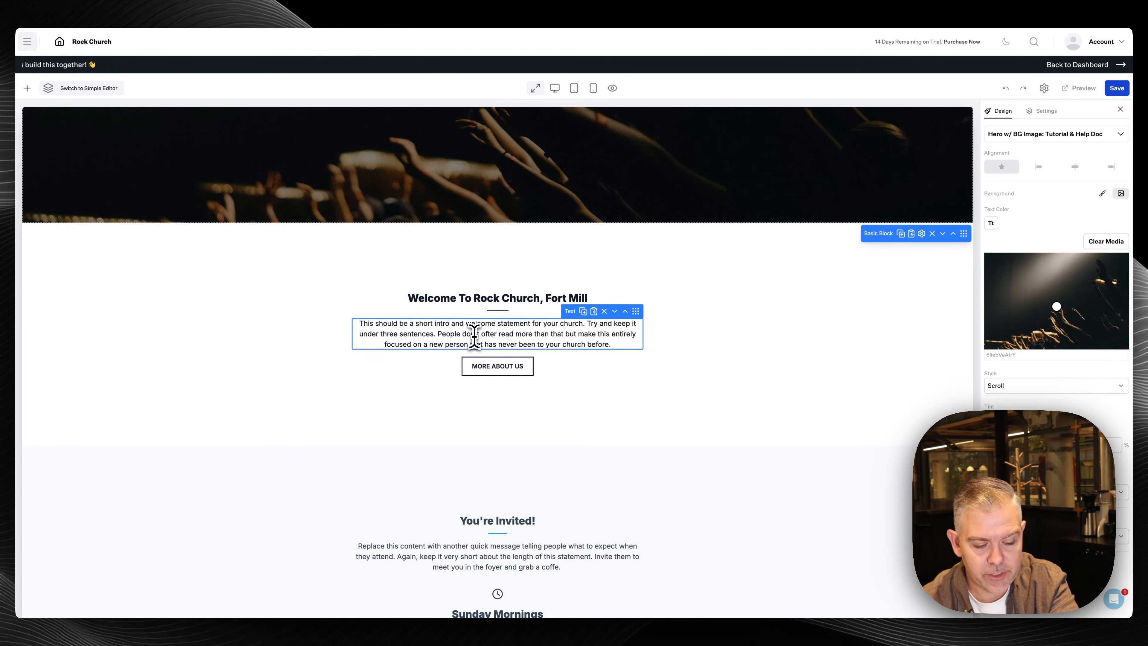
triple_click(474, 338)
type("We know visiting can be overwhelming so here’s a bit about us. We’re a bible-based church in CITY and we’ve been around since YEAR. We believe that everyone has a purpose and call of God on their life. We’d love to invite you to a service and for a coffee after. If you aren’t ready for that, then how about a quick call.")
triple_click(410, 334)
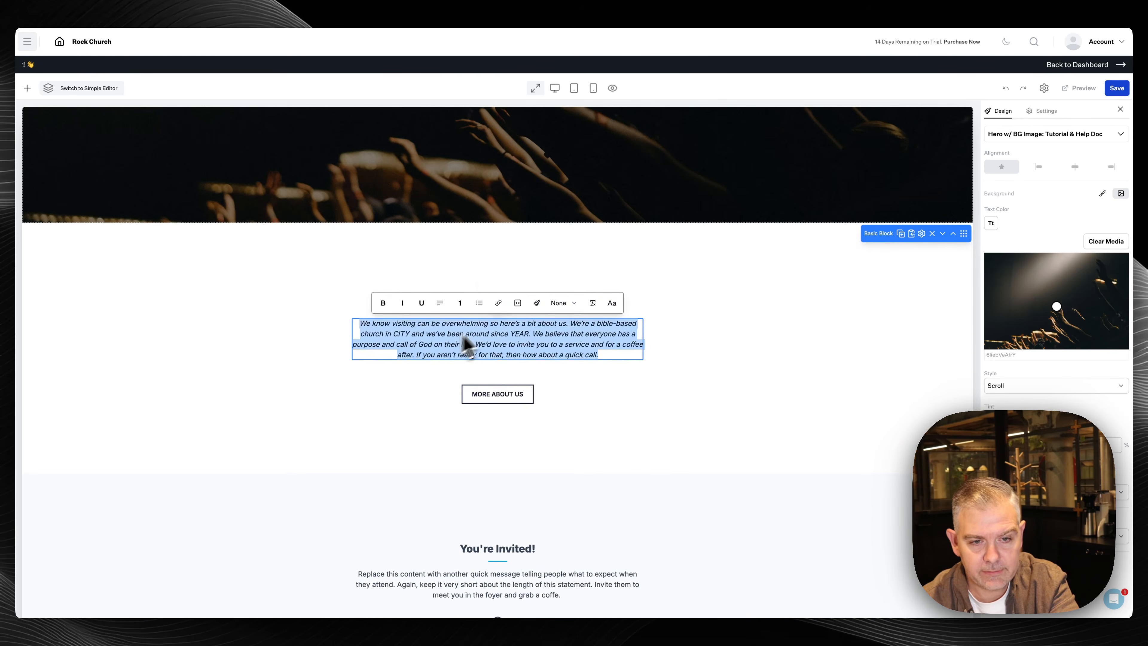
left_click(403, 303)
left_click(405, 334)
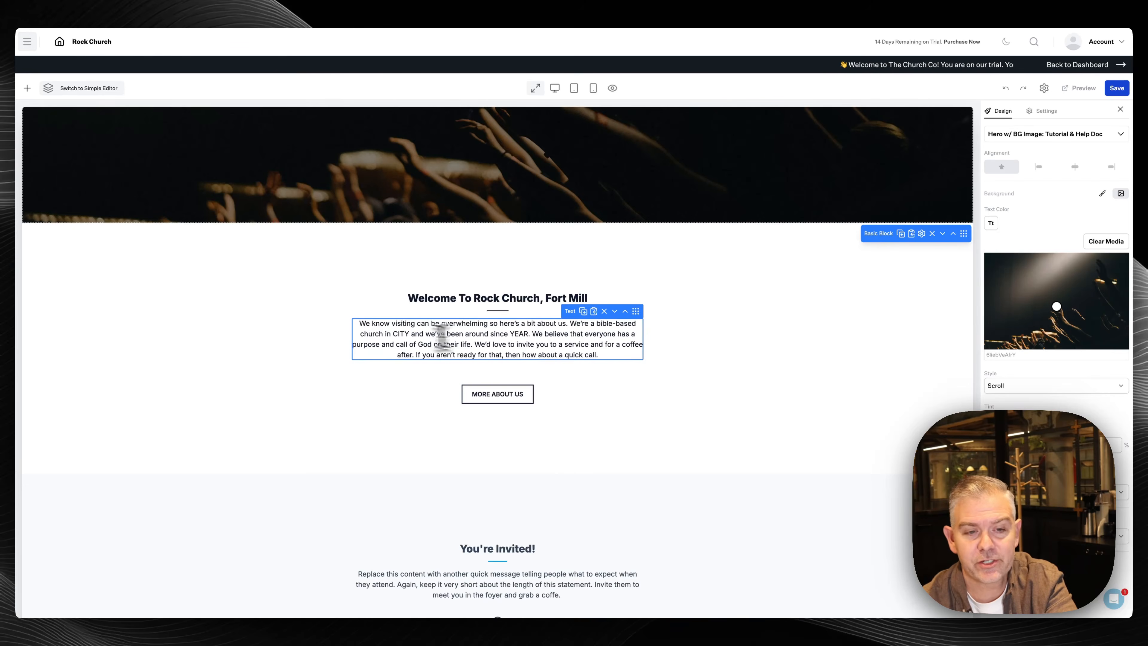
Replace the placeholder CITY with Fort Mill and YEAR with 2002
double_click(398, 333)
type("Fort Mill")
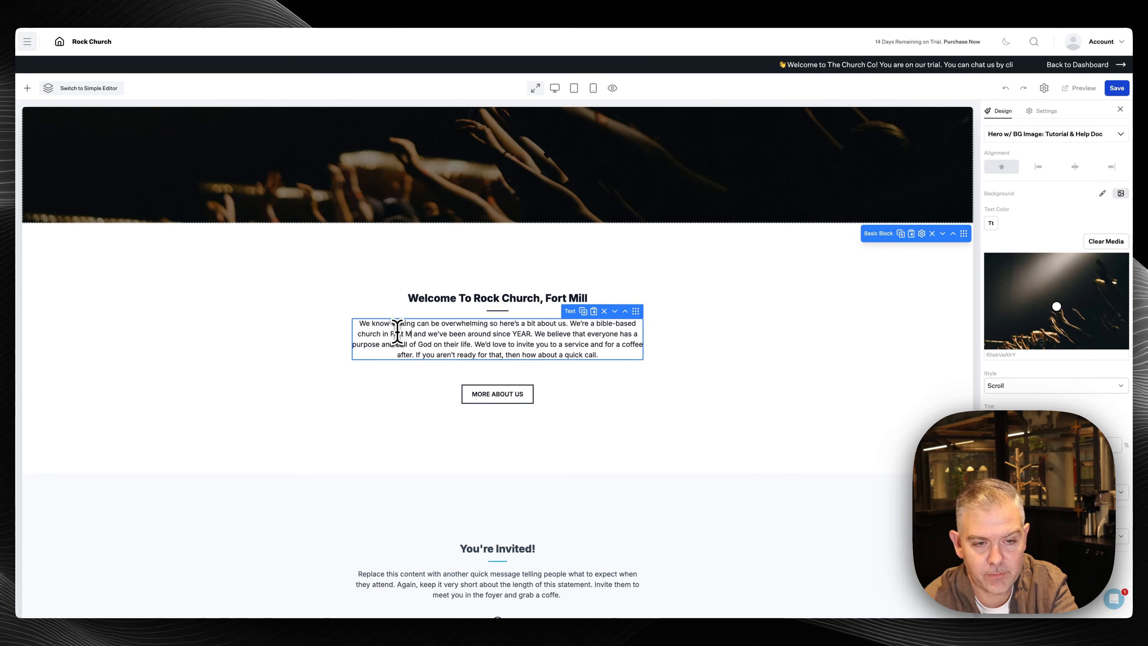
double_click(525, 335)
type("2002")
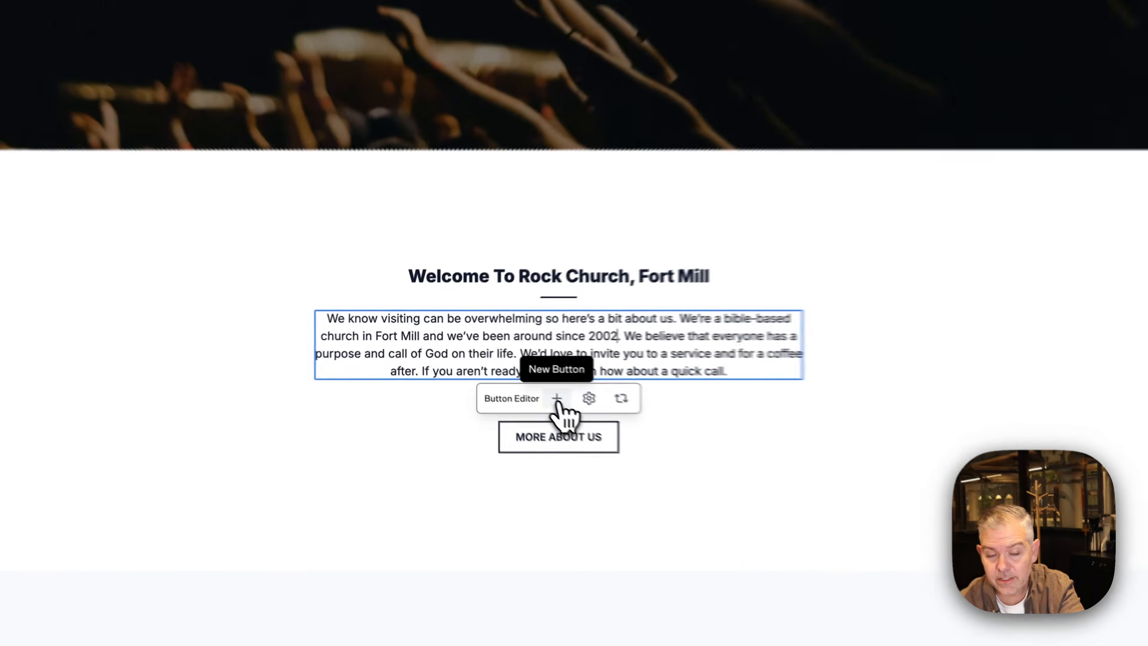
Add a 'Talk To A Pastor' email button in Outlined style with no custom colour, and save it
left_click(556, 398)
left_click(595, 445)
left_click_drag(613, 189, 498, 189)
type("Talk")
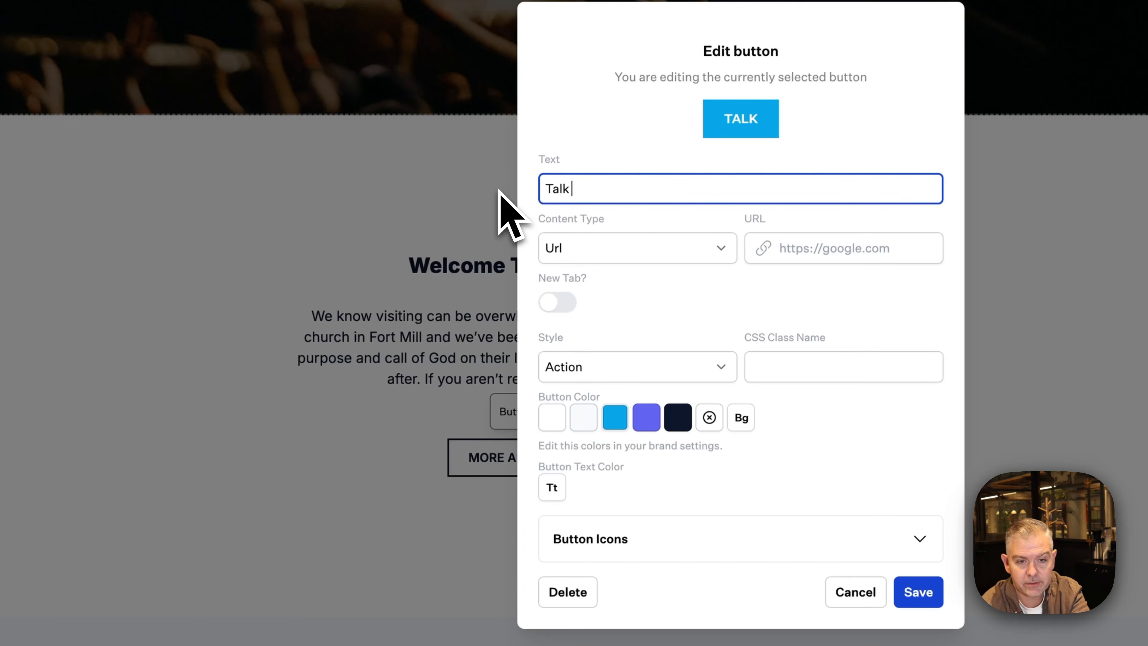
type(" To A Pastor")
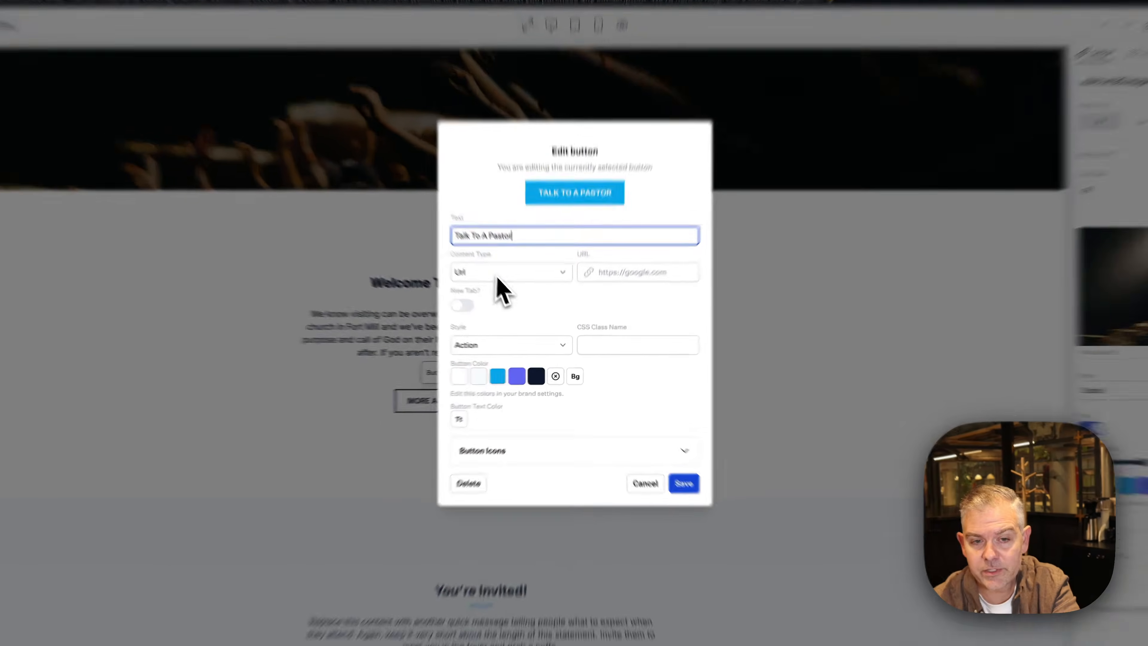
left_click(510, 290)
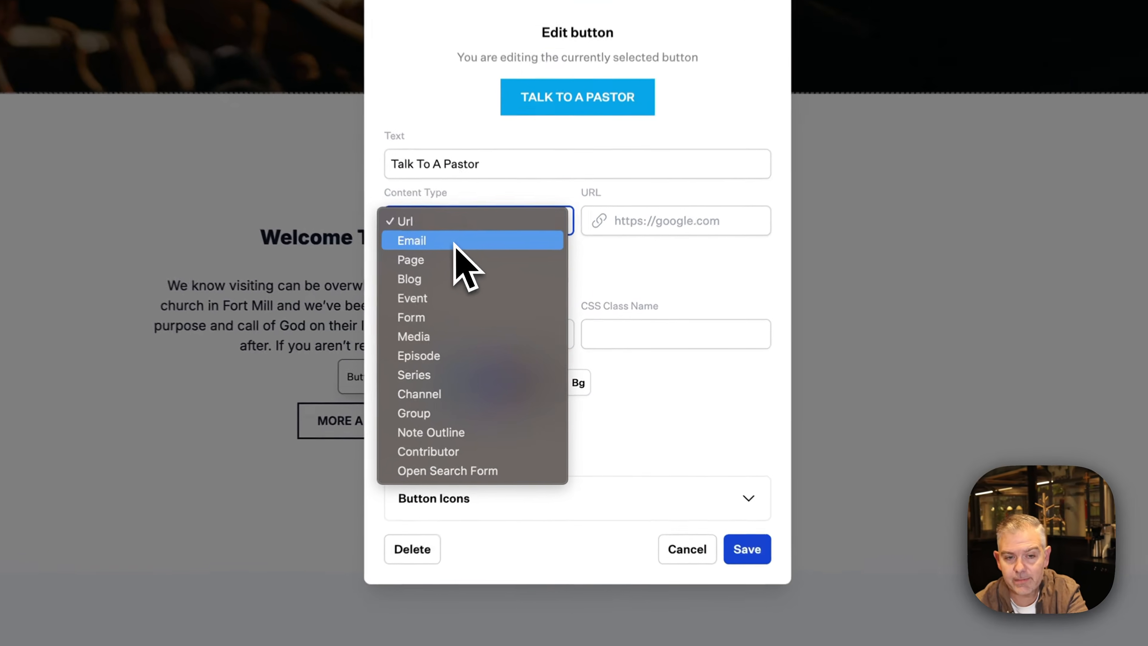
left_click(502, 304)
left_click(642, 213)
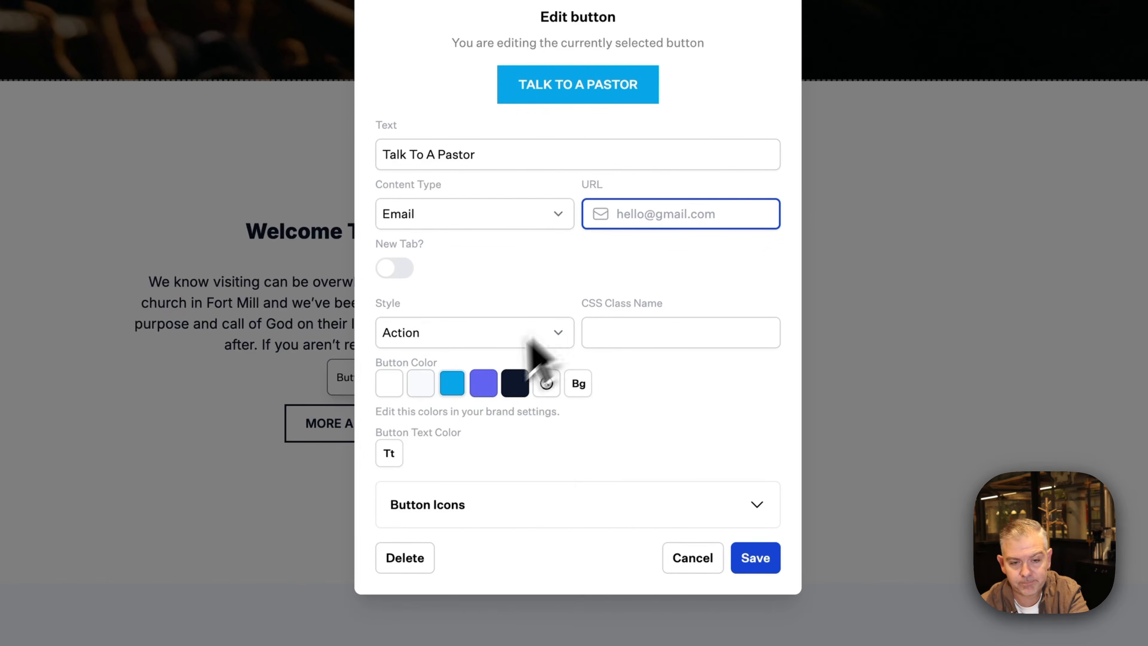
left_click(520, 322)
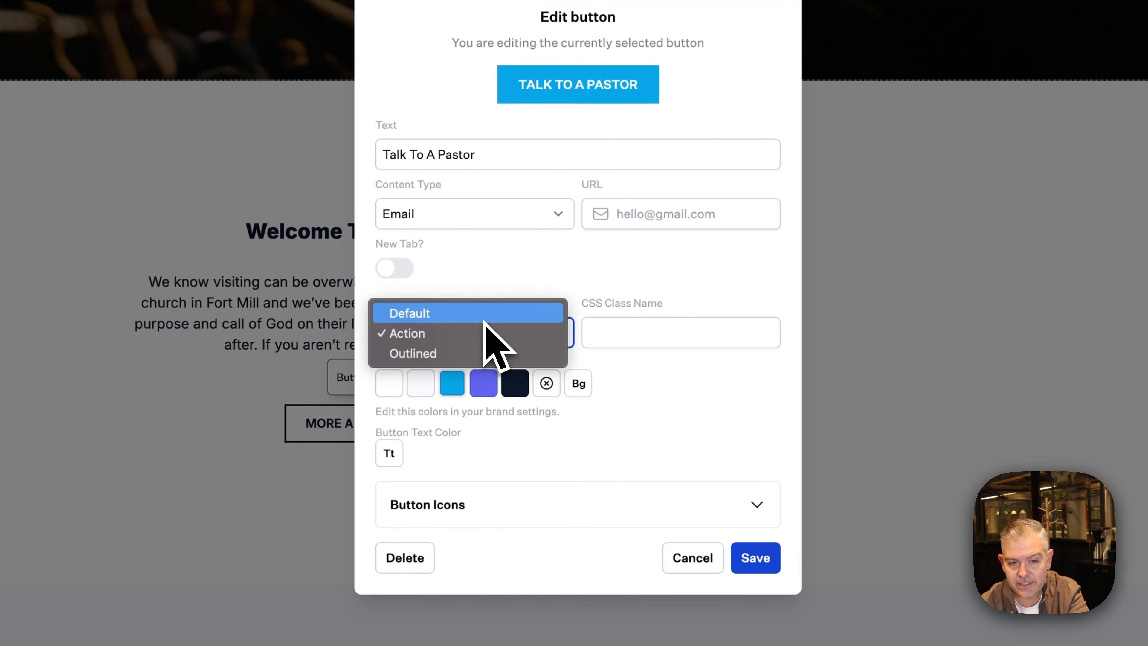
left_click(468, 355)
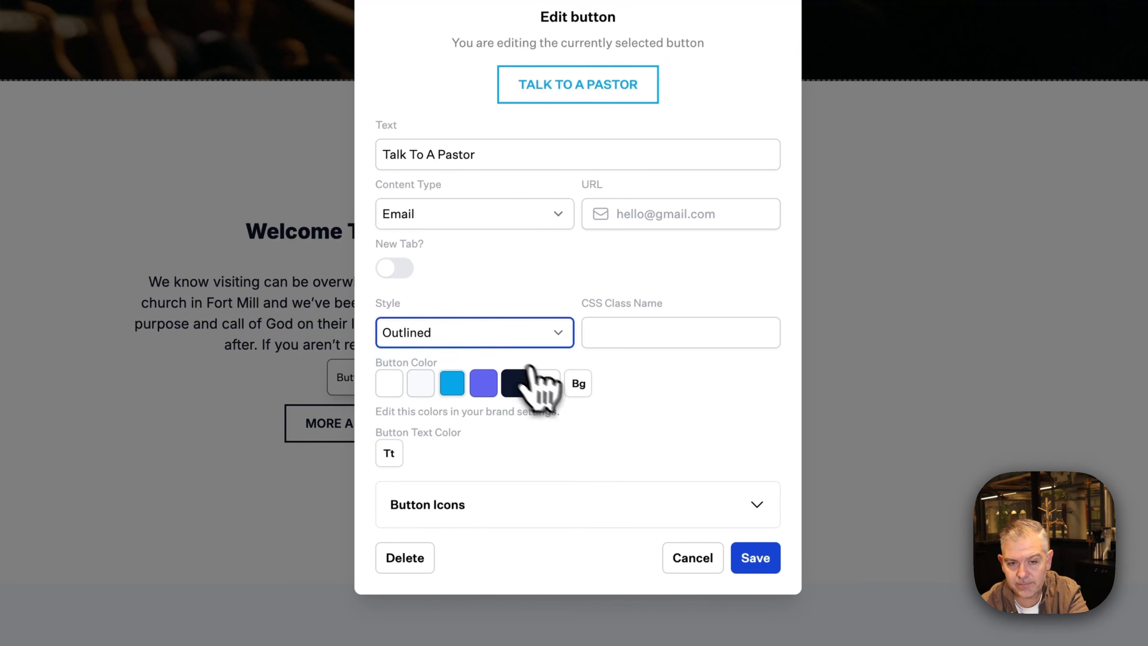
left_click(546, 383)
left_click(755, 558)
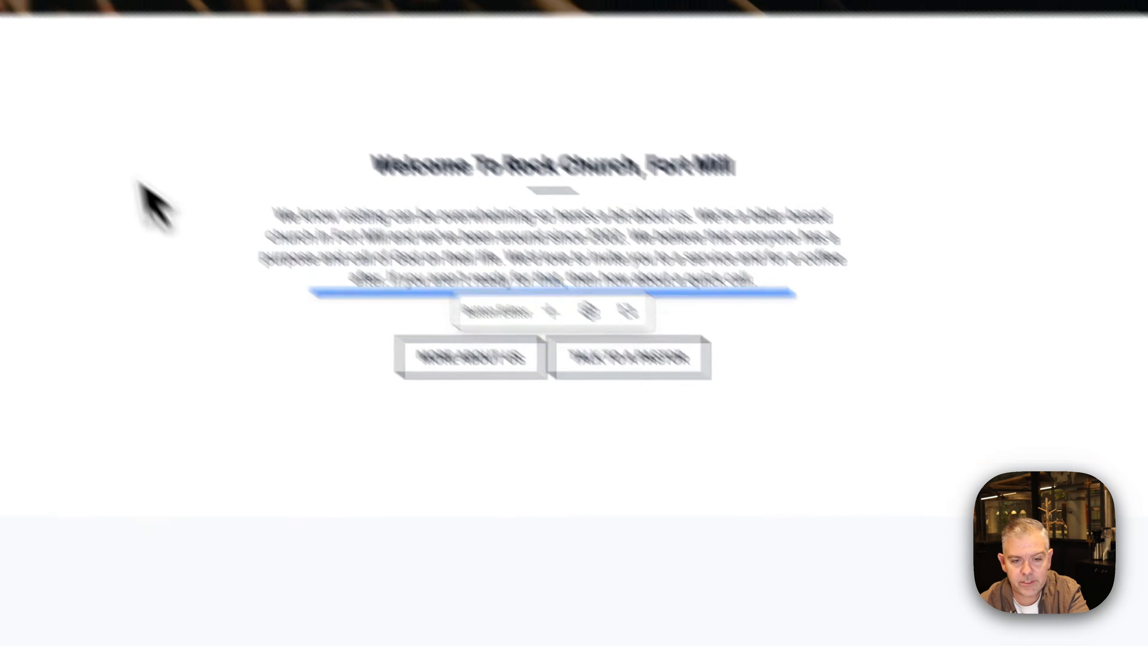
Delete the empty text block above the welcome section's buttons
left_click(72, 124)
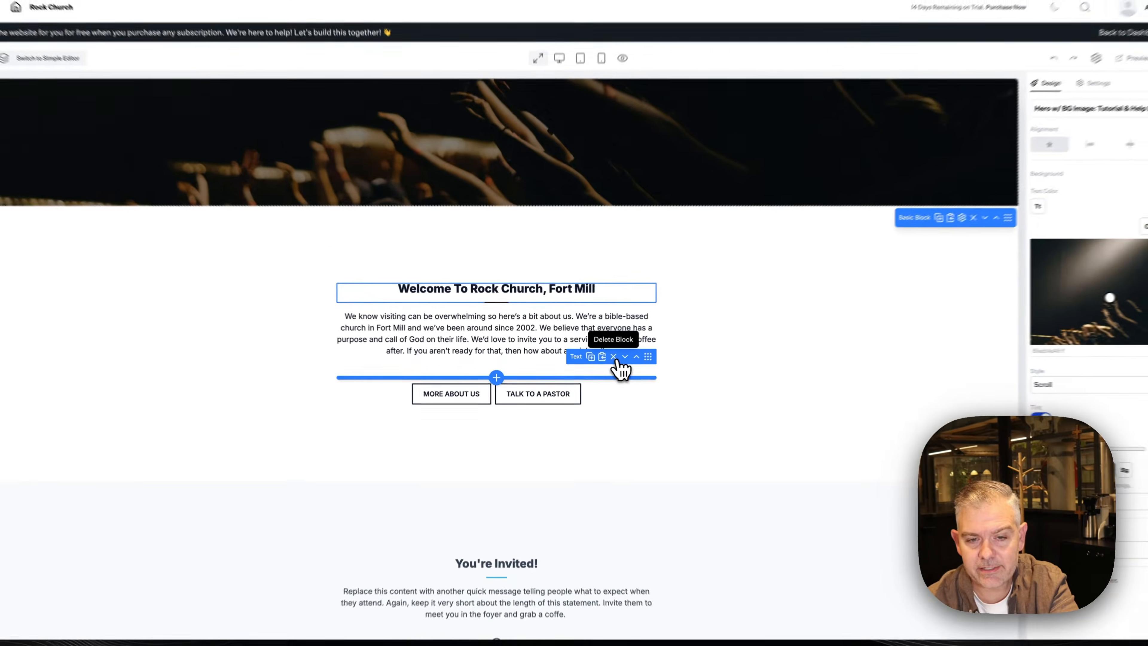
left_click(930, 418)
mouse_move(471, 383)
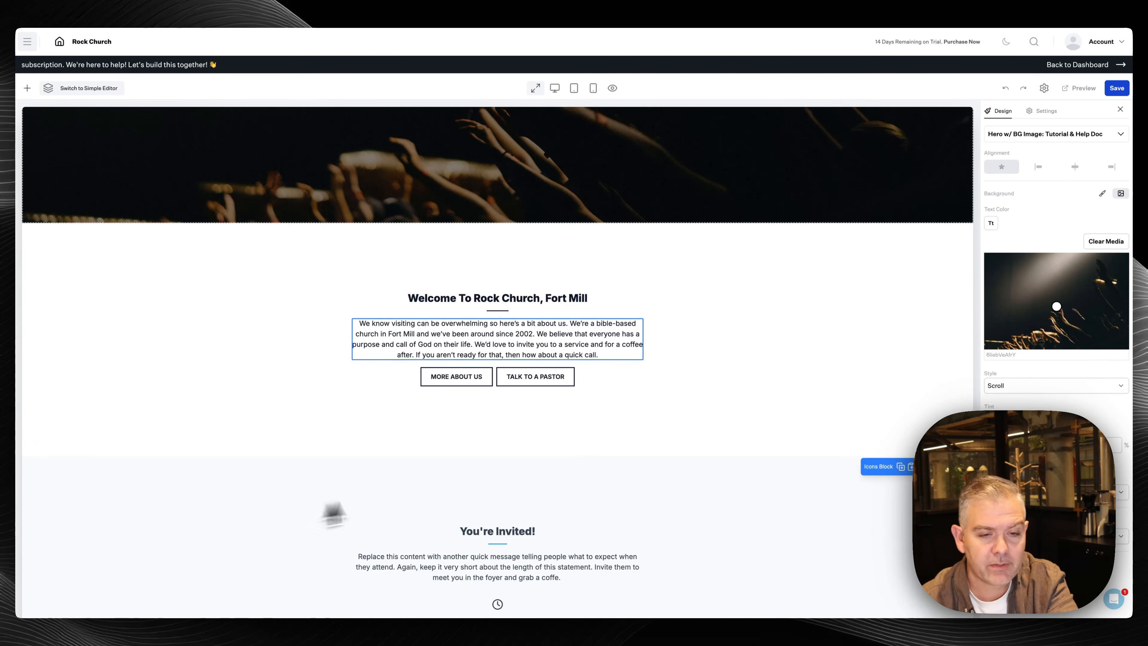
Add a second service-times item with the outline clock icon
scroll(361, 502, "down", 5)
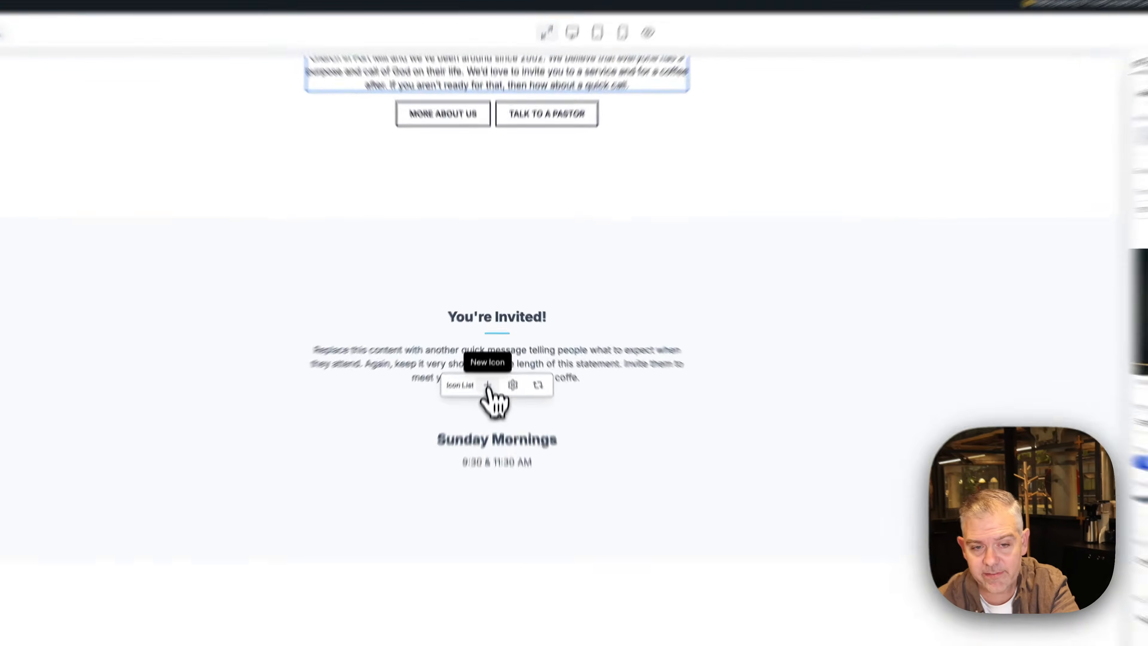
left_click(490, 356)
left_click(741, 483)
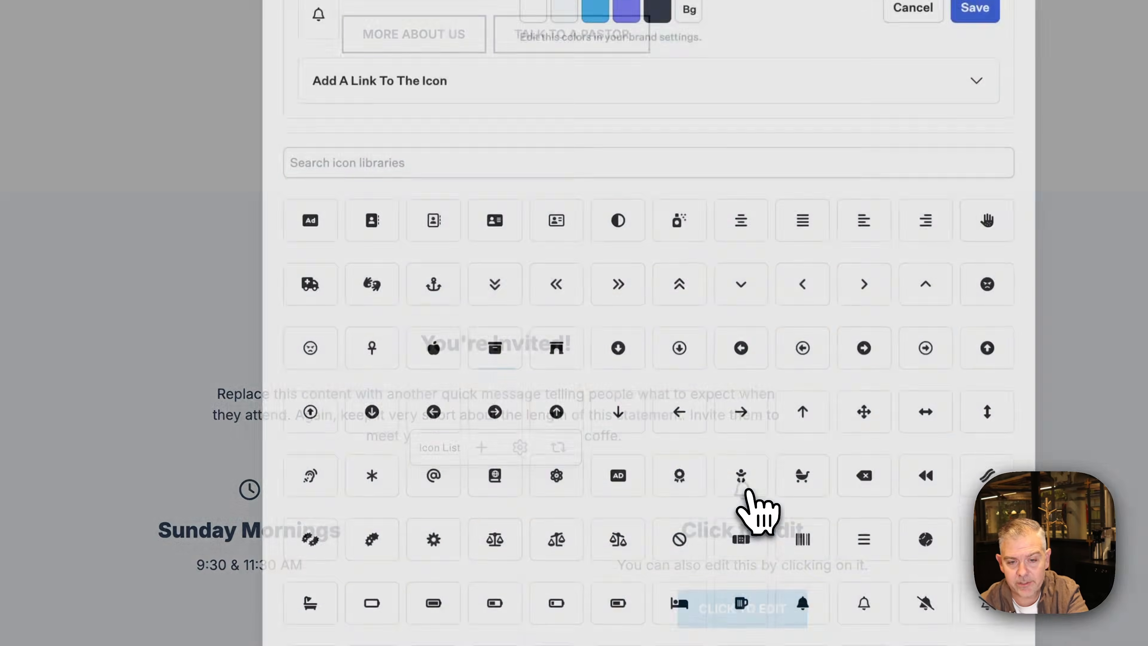
left_click(383, 124)
type("clo")
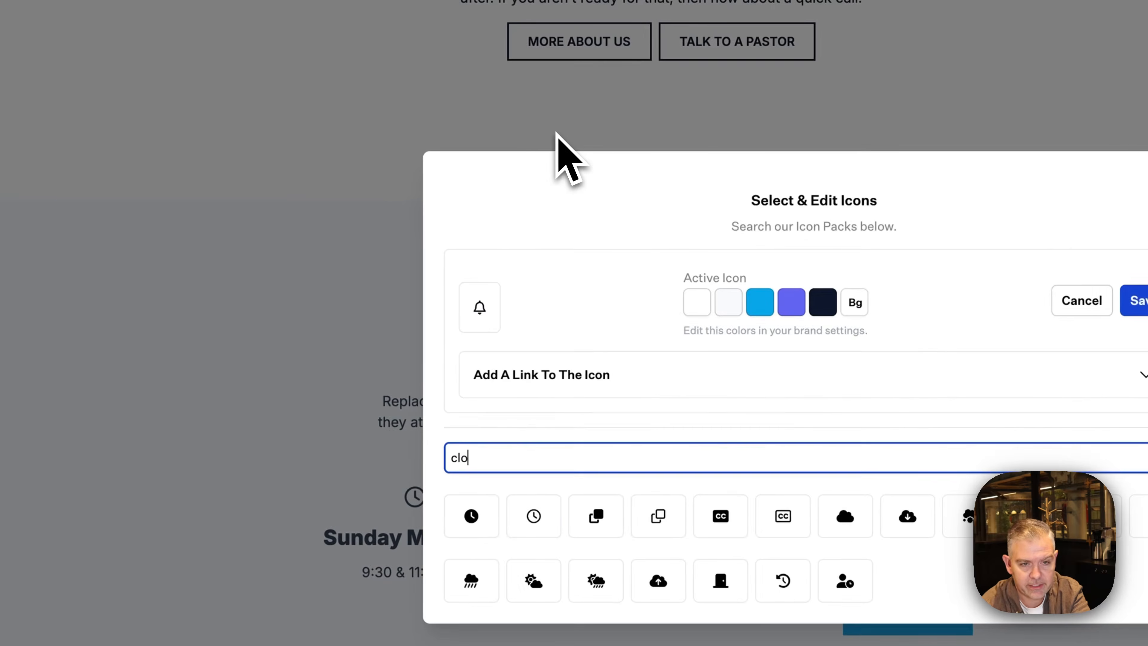
left_click(534, 513)
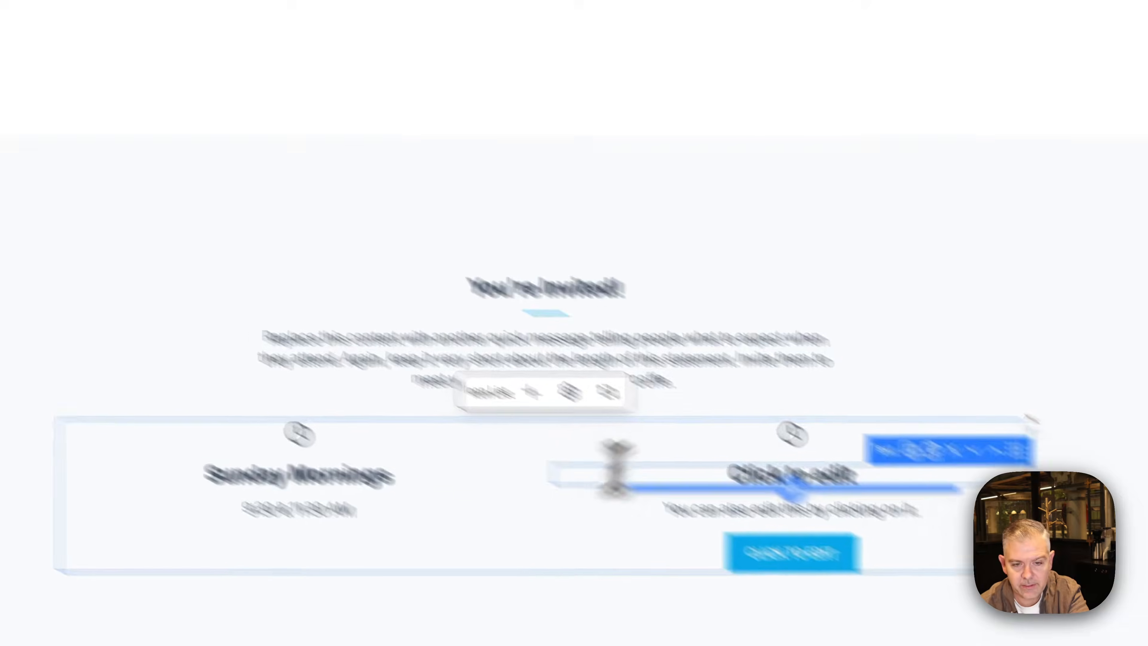
Set the new item's heading to 'Sunday Night' and text to '6:00 PM', removing its button
triple_click(840, 474)
type("Sunday Night")
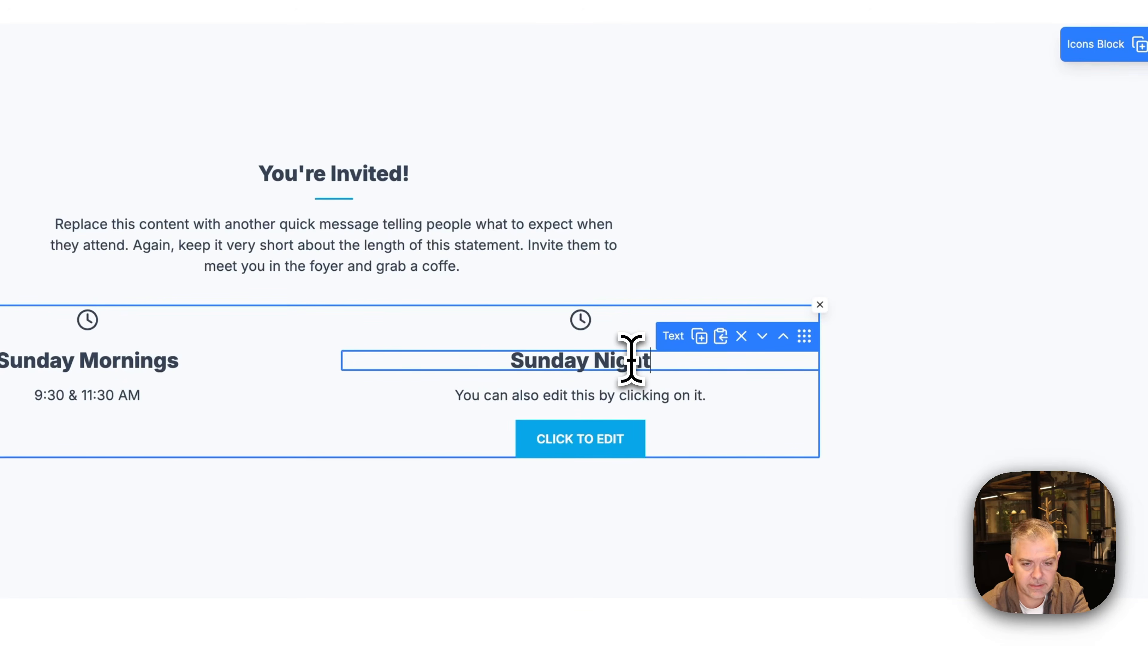
left_click(640, 391)
triple_click(643, 392)
type("6")
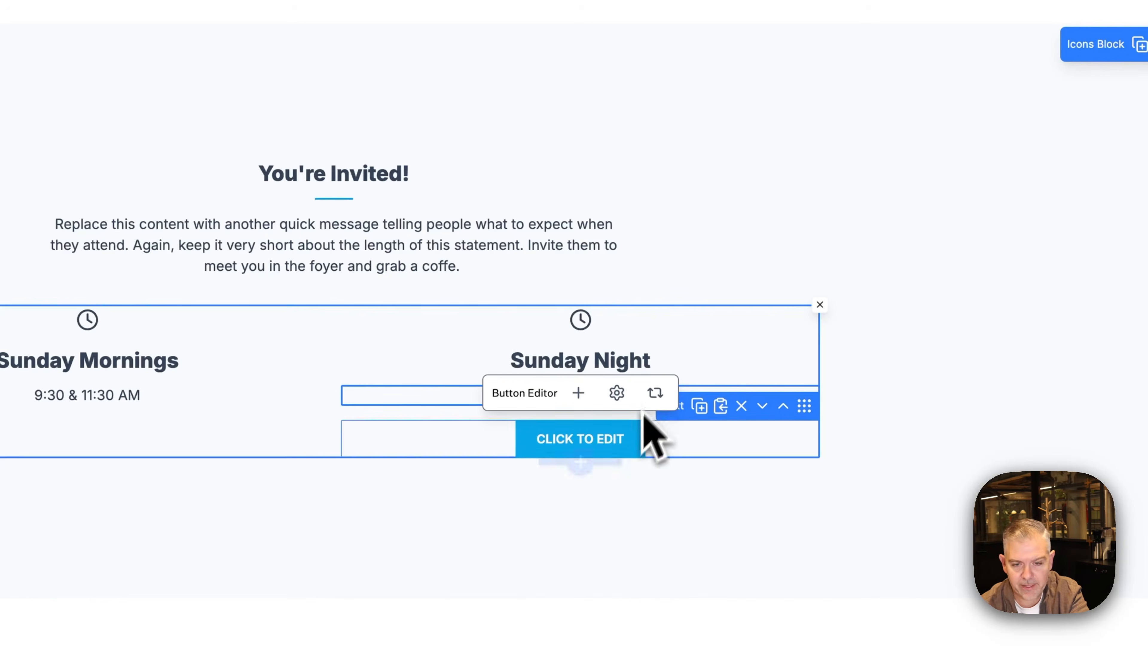
left_click(740, 405)
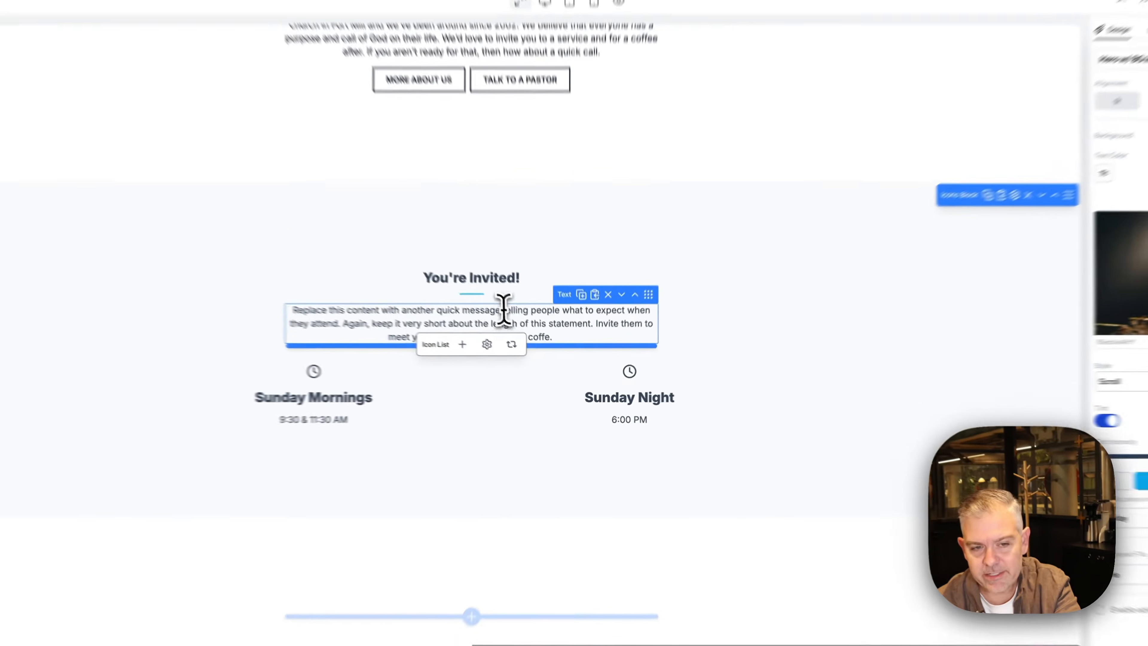
left_click(424, 225)
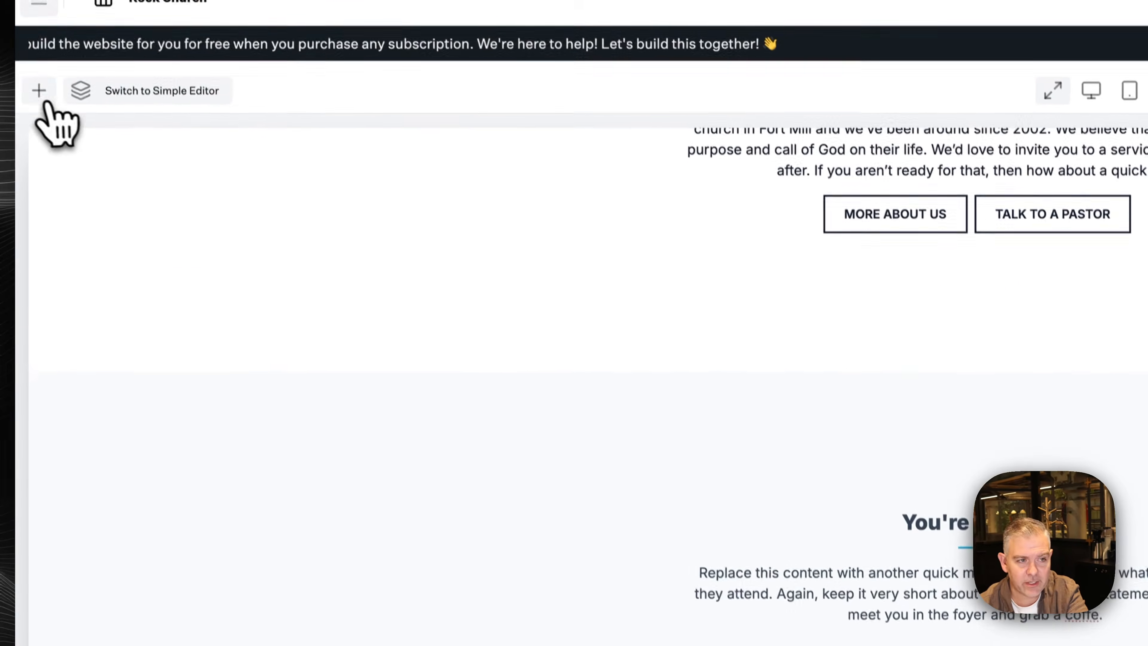
Insert a Marquee Block below You're Invited with 'Let's Connect' items in the Outline font style
left_click(27, 88)
type("mar")
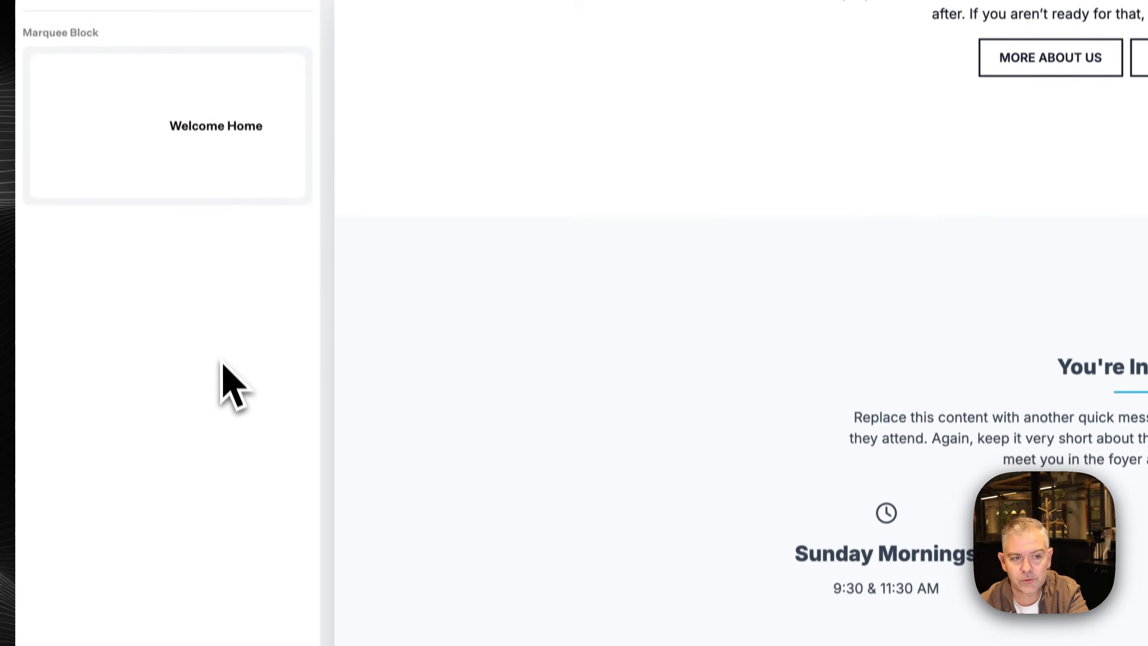
left_click_drag(210, 161, 673, 382)
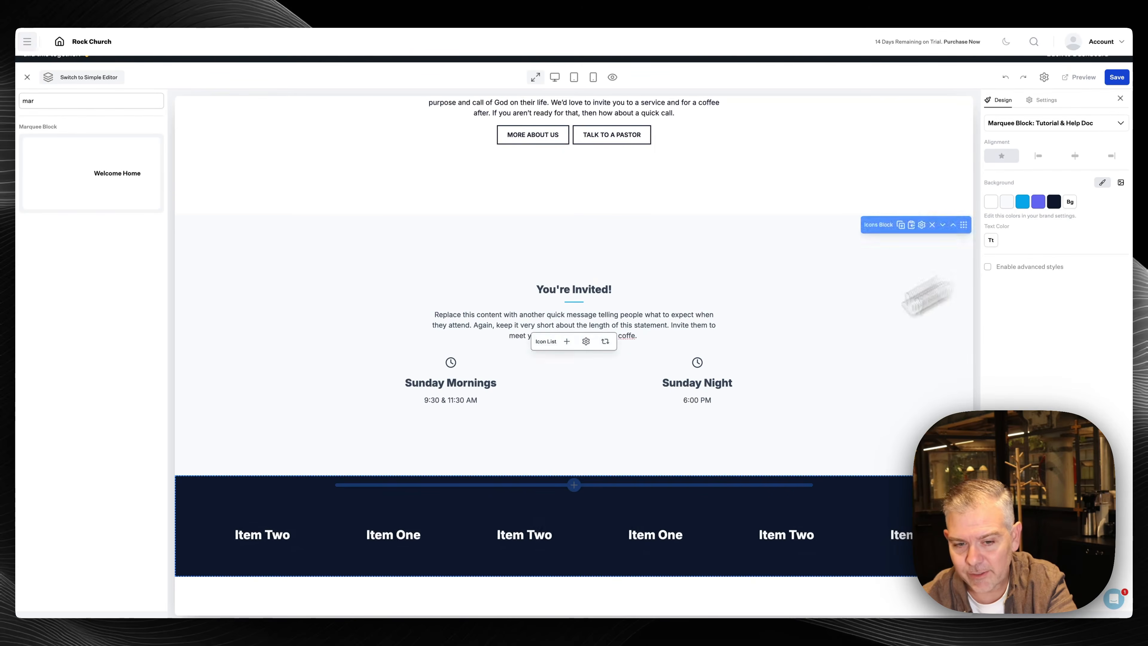
left_click(515, 537)
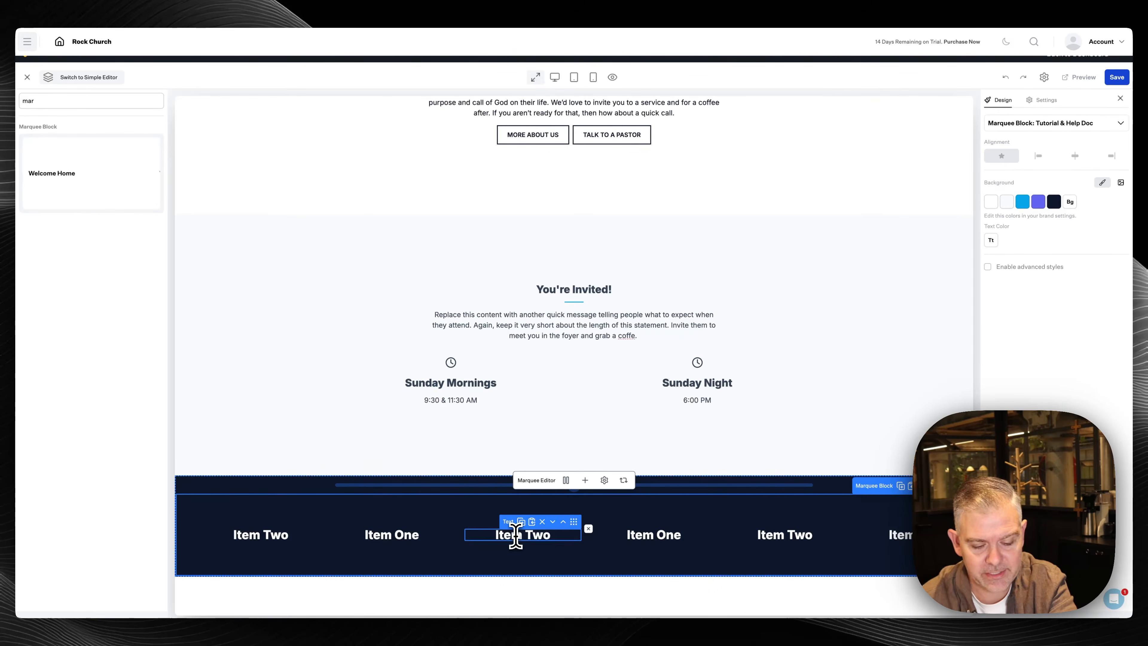
double_click(515, 537)
type("Let's Connect")
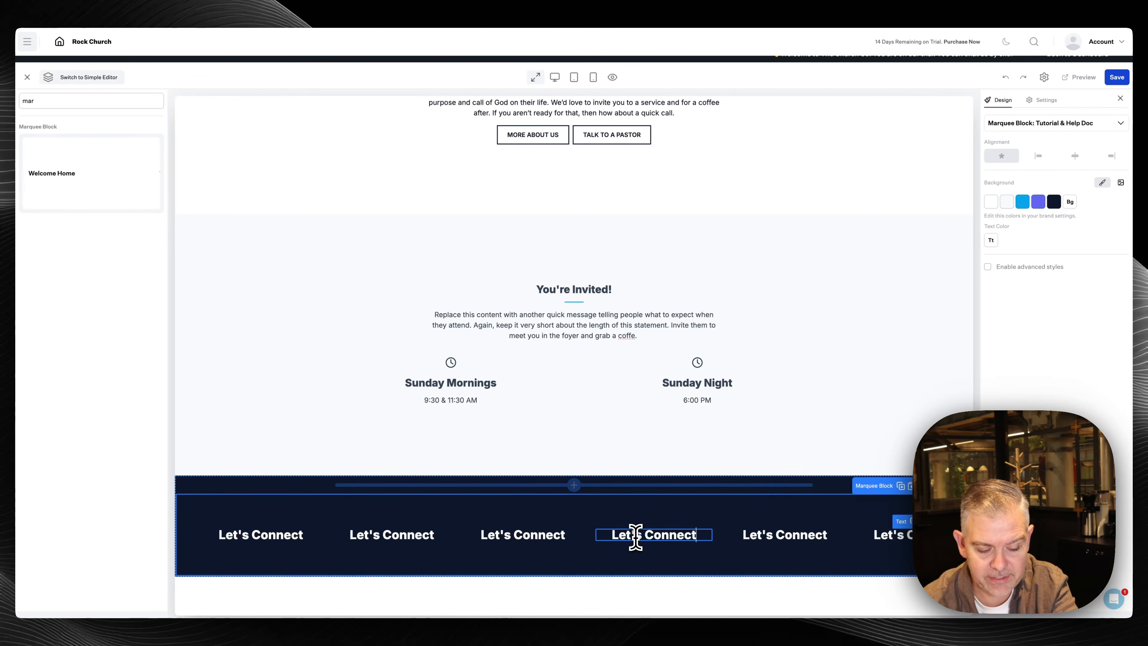
left_click(707, 513)
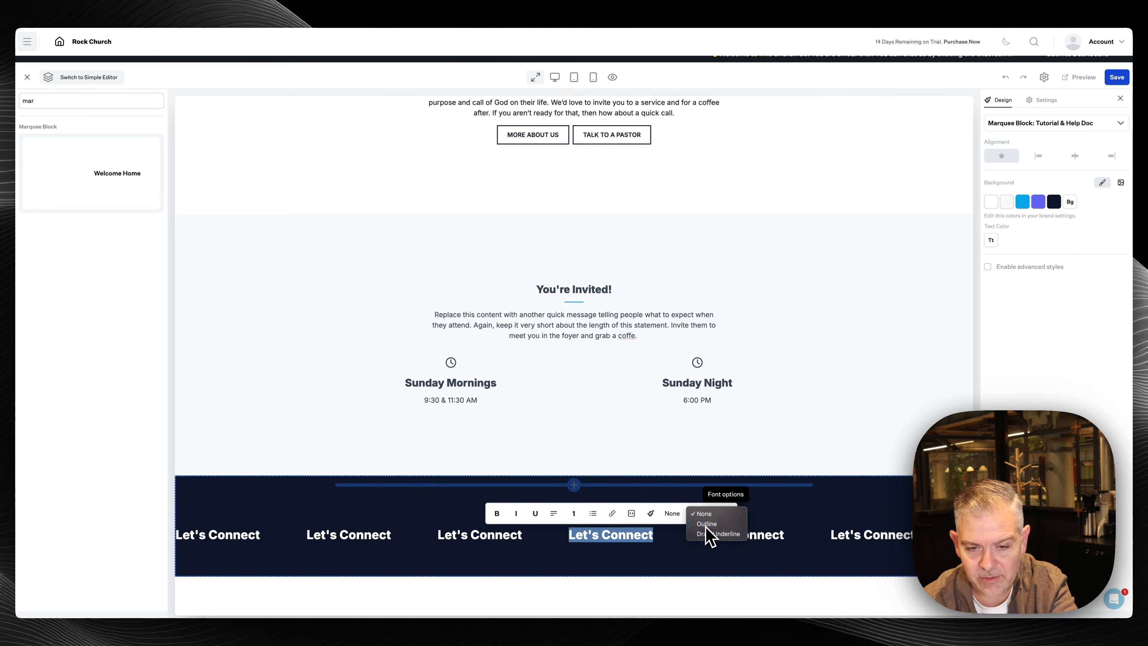
left_click(706, 524)
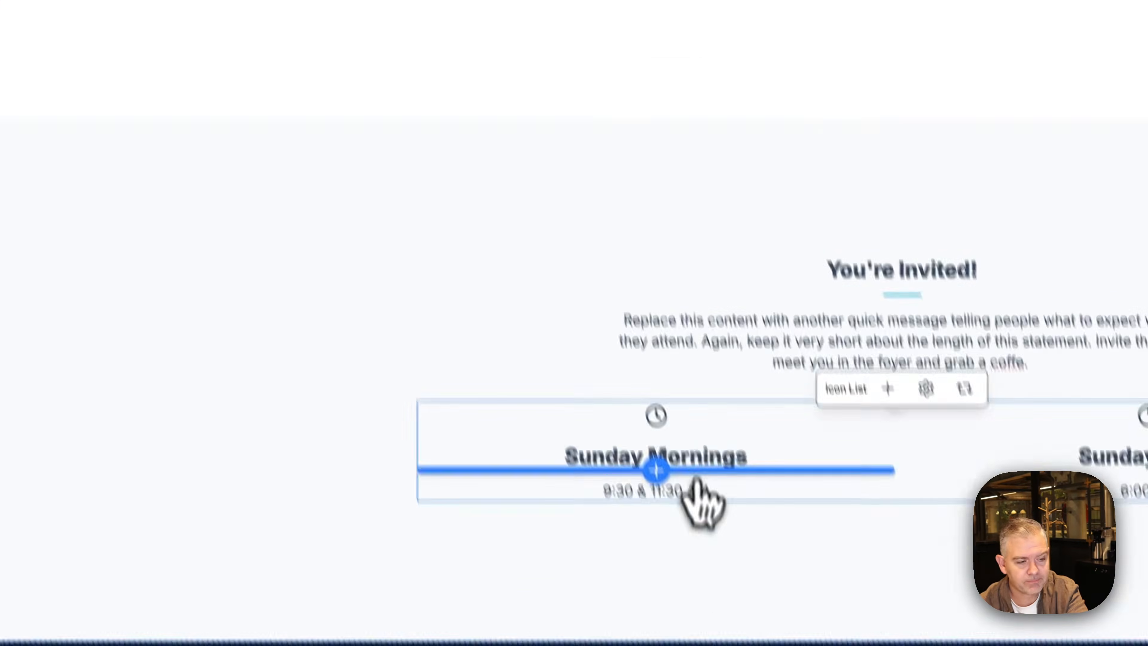
scroll(694, 480, "down", 10)
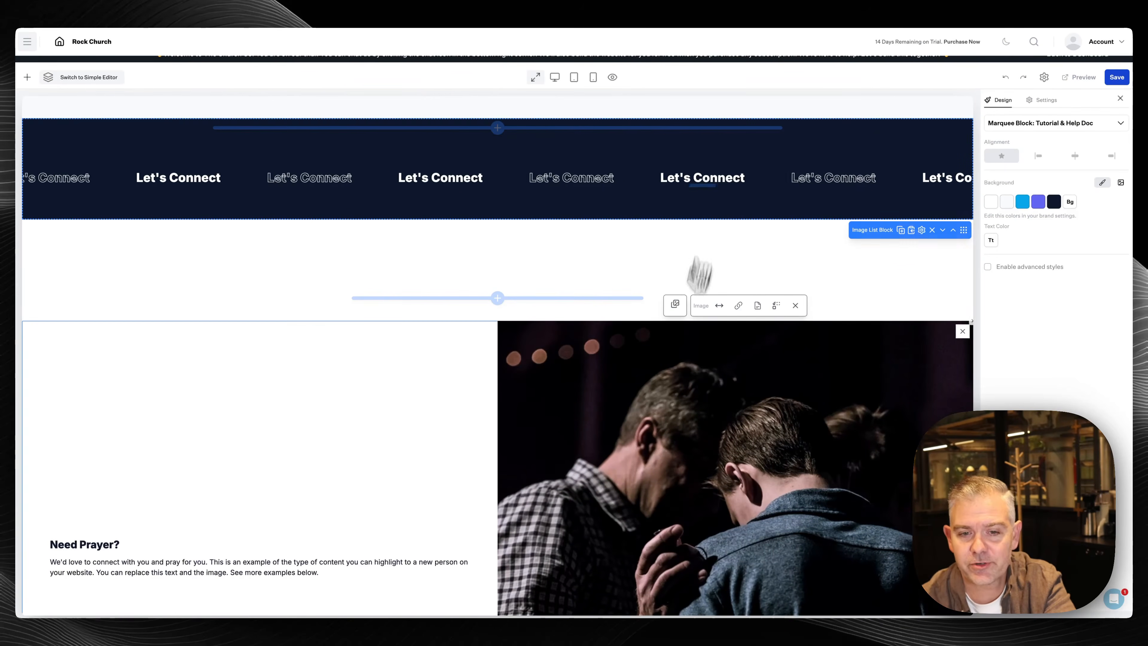
scroll(671, 470, "down", 1)
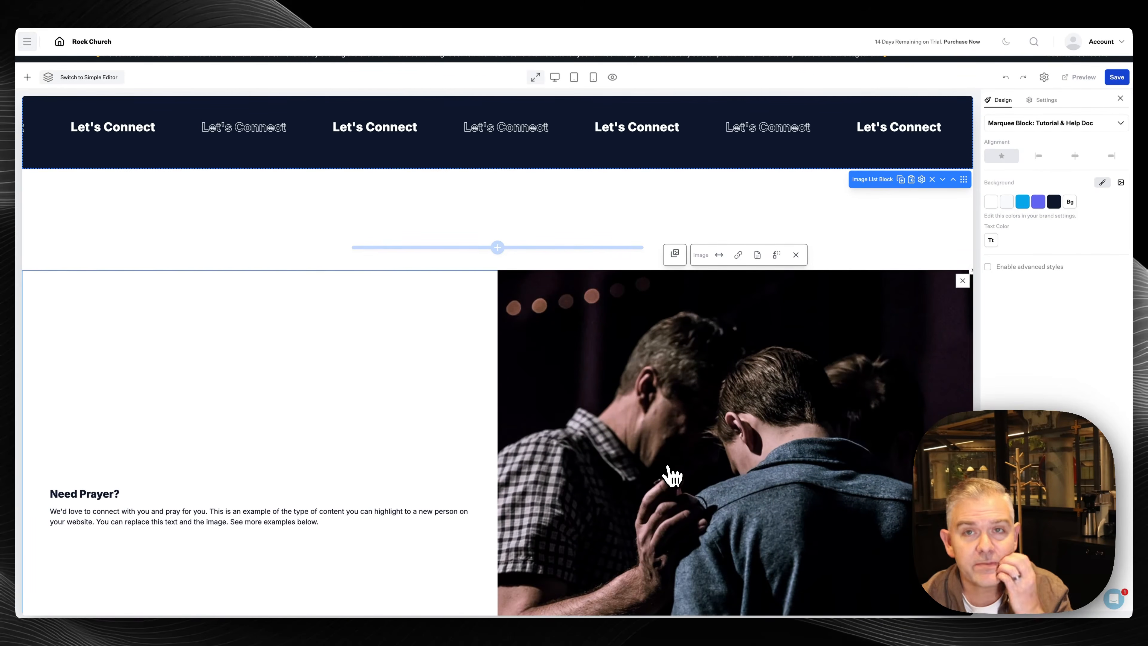
scroll(676, 475, "down", 1)
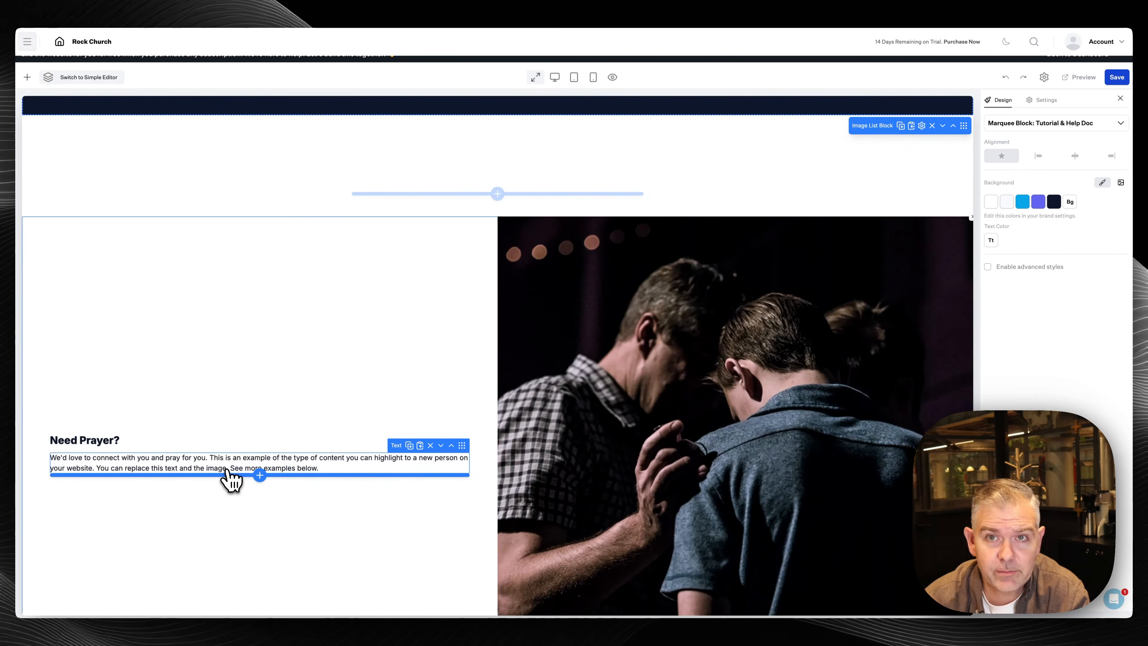
scroll(489, 441, "down", 10)
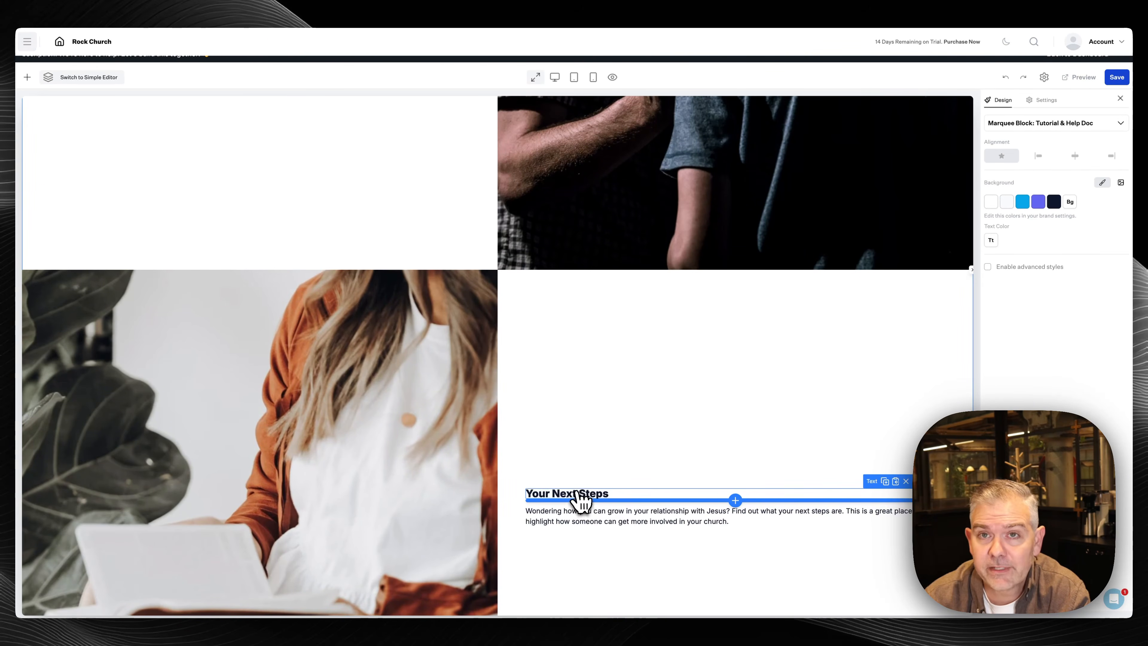
scroll(581, 497, "down", 11)
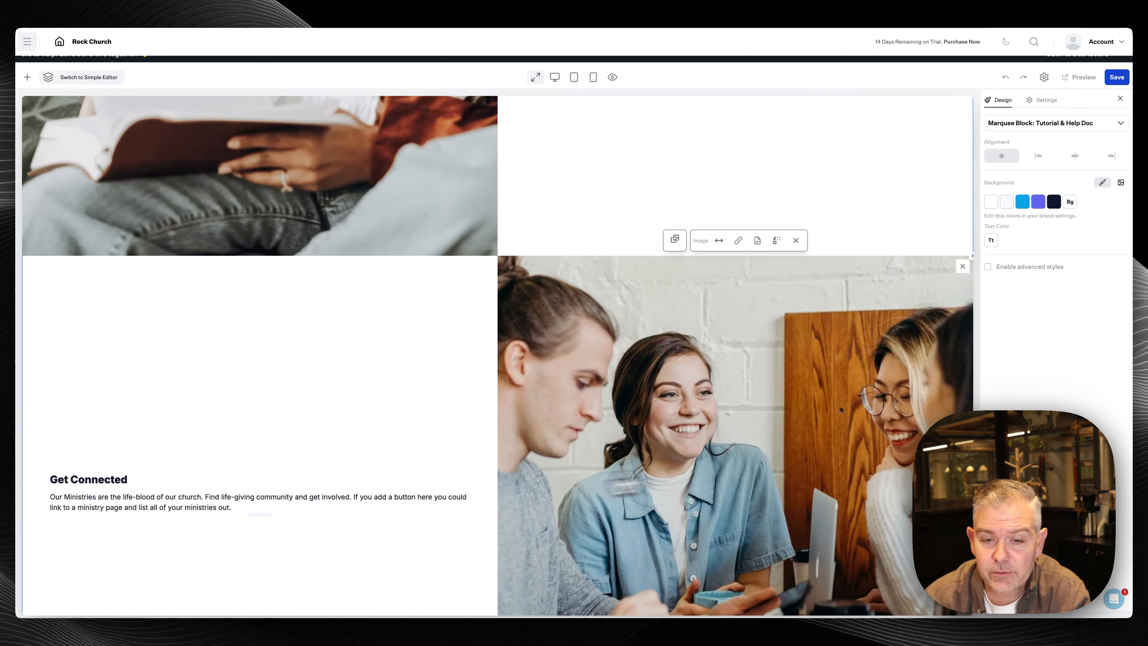
scroll(764, 464, "down", 2)
scroll(761, 452, "up", 3)
scroll(757, 419, "down", 2)
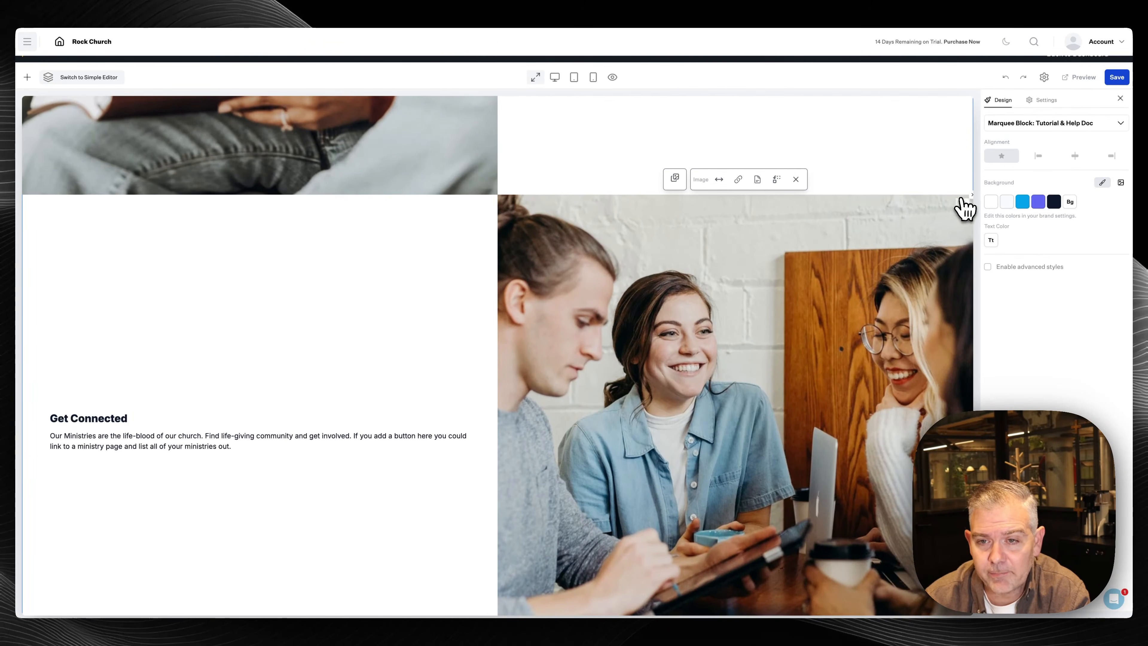
scroll(656, 326, "up", 20)
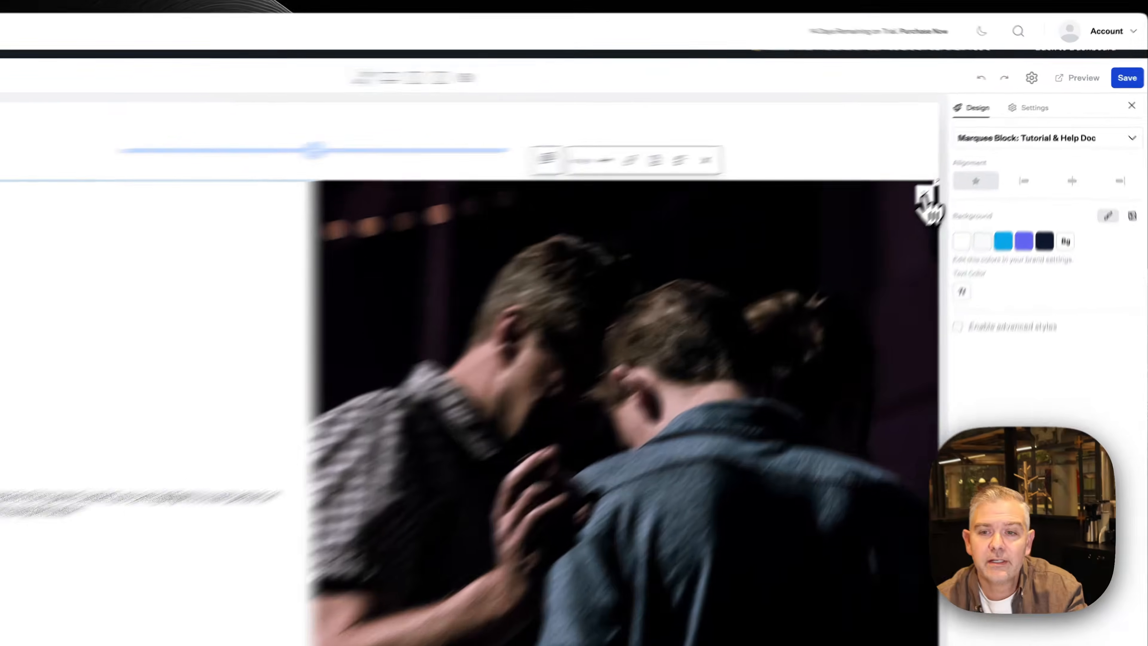
Replace the Need Prayer image with the praying-hands stock photo found by searching 'Prayer'
left_click(962, 166)
left_click(521, 209)
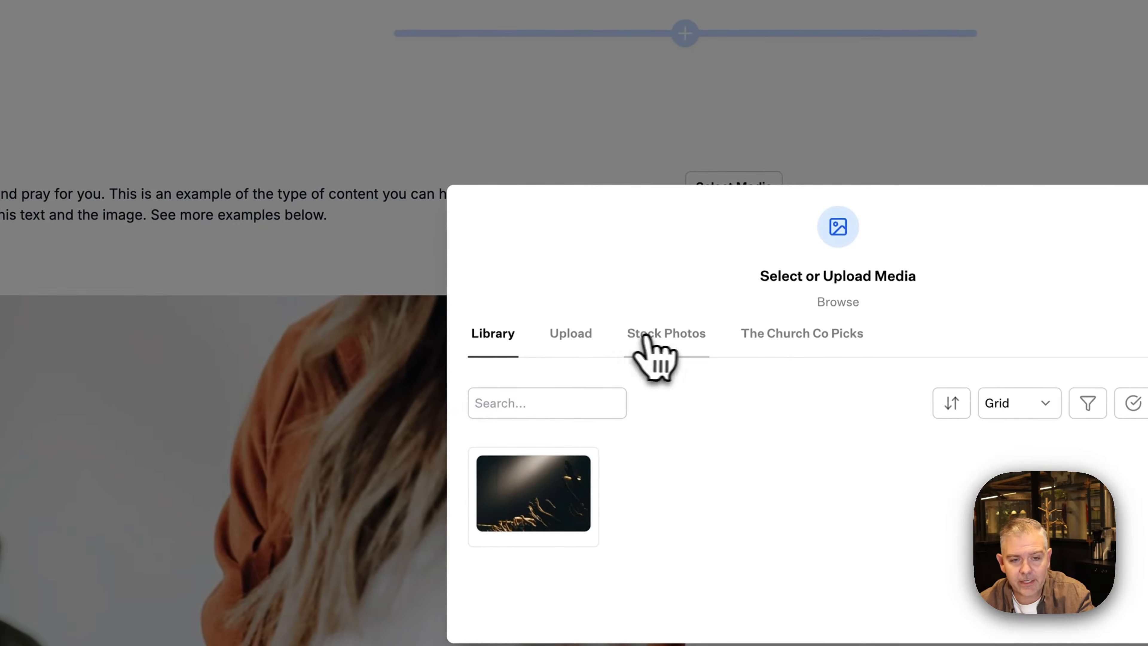
left_click(665, 337)
left_click(533, 444)
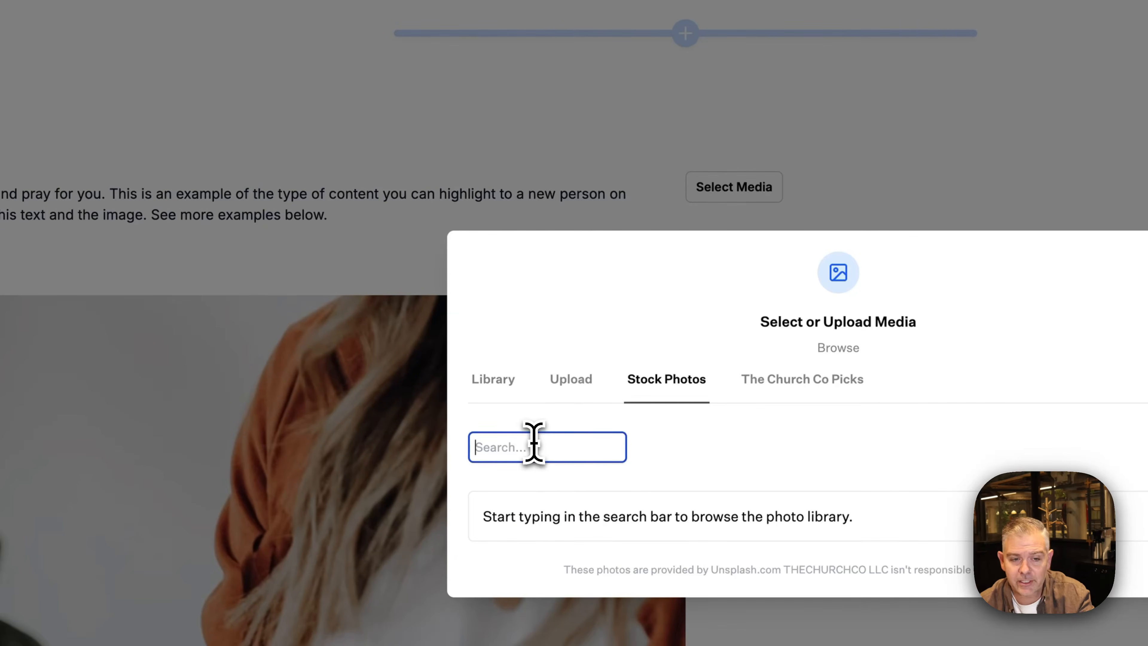
type("Prayer")
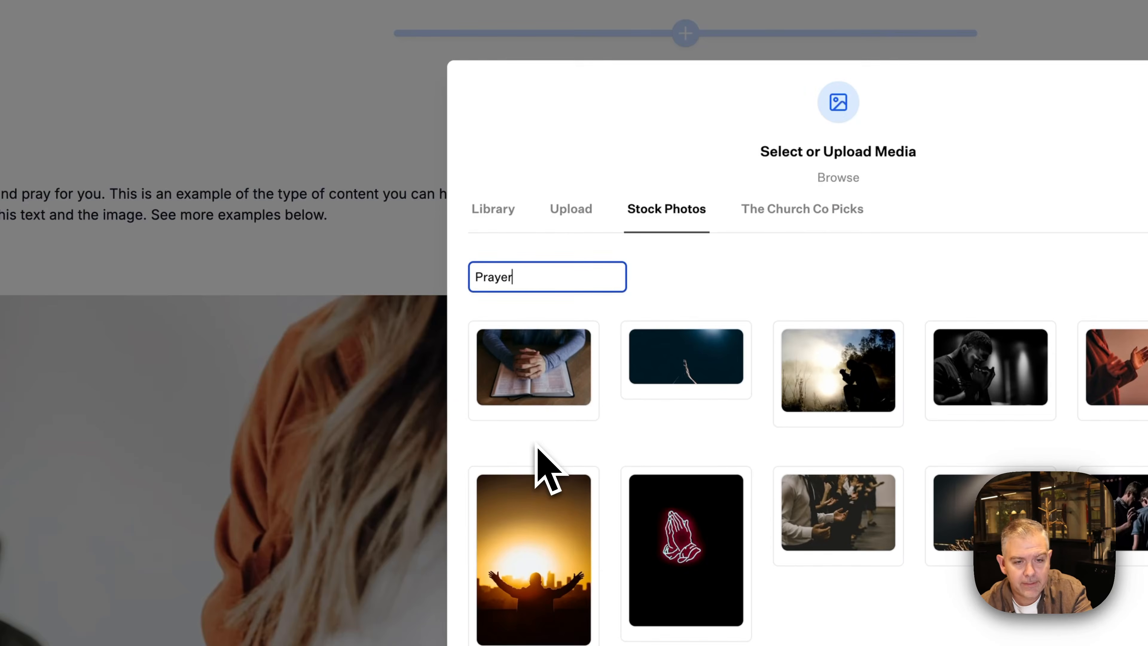
left_click(528, 364)
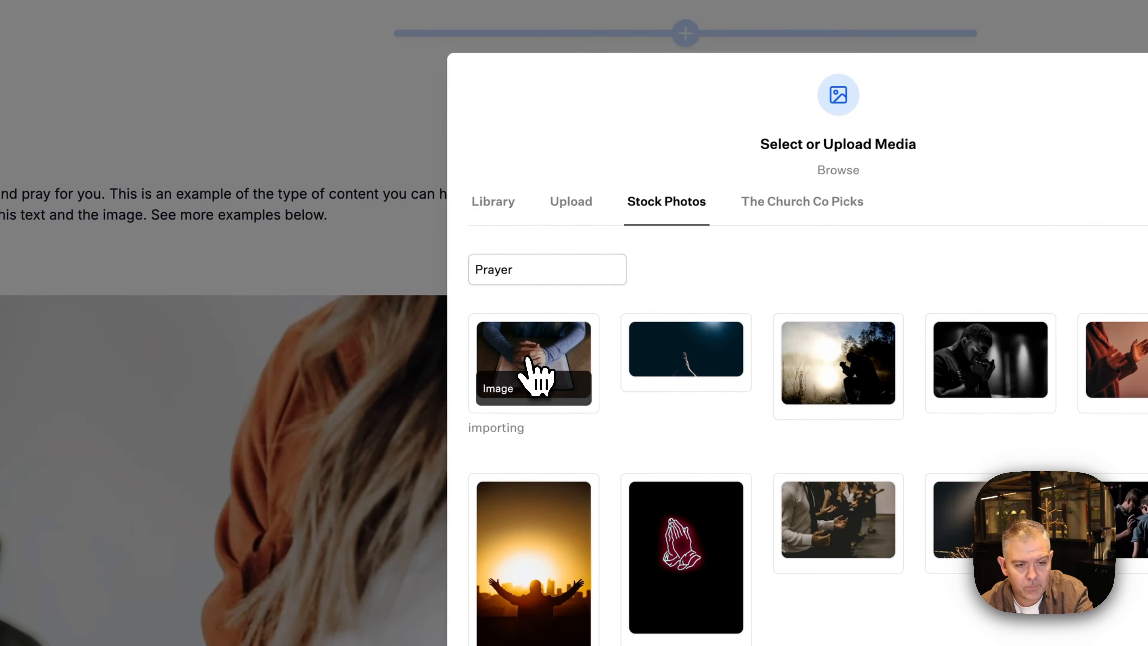
left_click(497, 202)
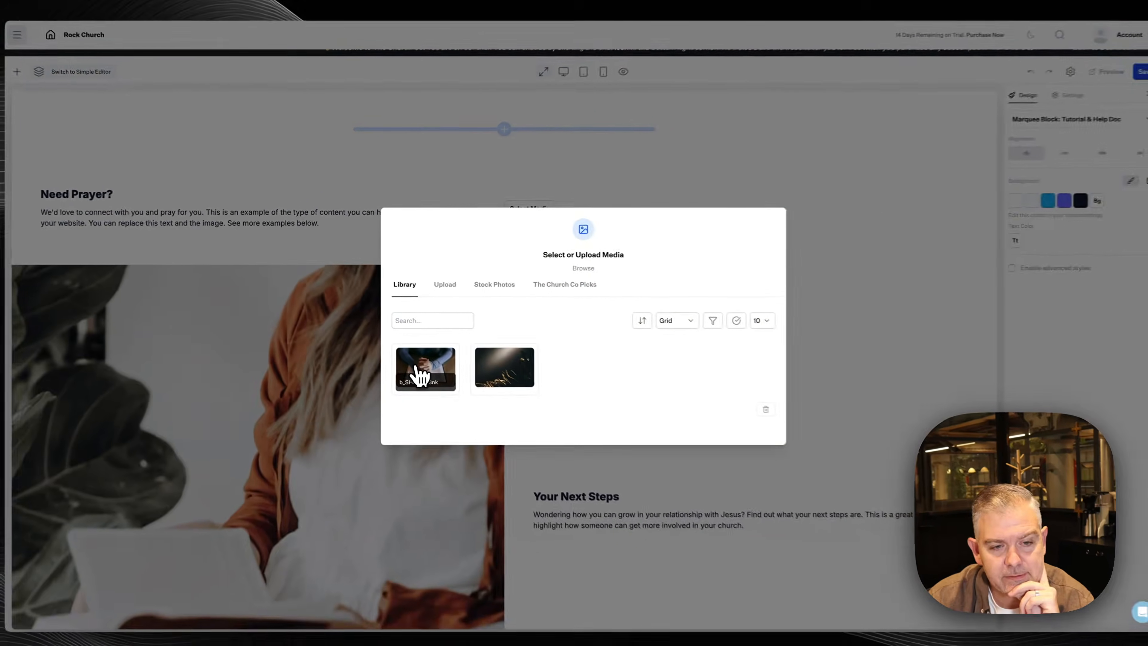
left_click(420, 373)
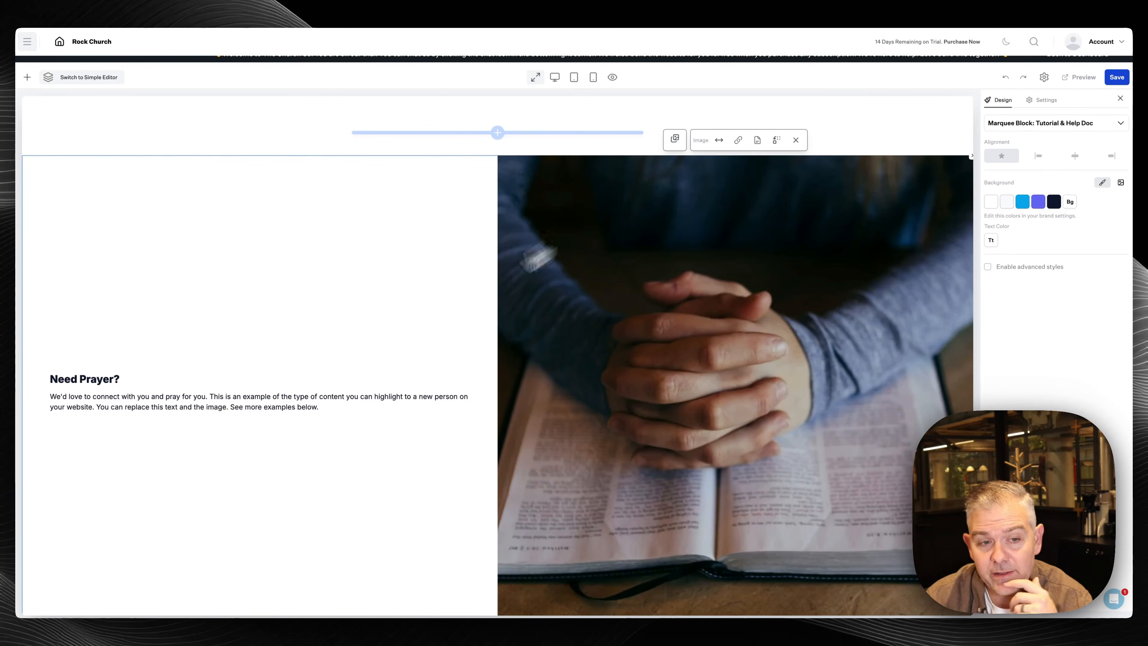
Try the image list's layouts: three columns, Smart Columns, Rows, Left/Right and Horizontal Scroll
left_click(675, 139)
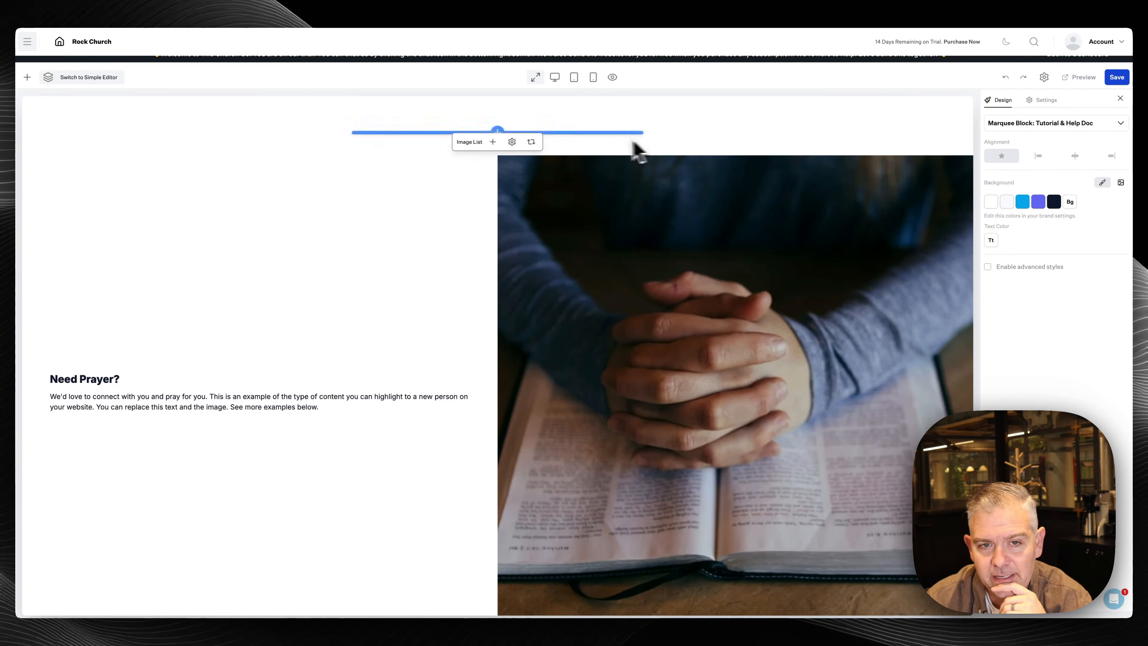
left_click(512, 142)
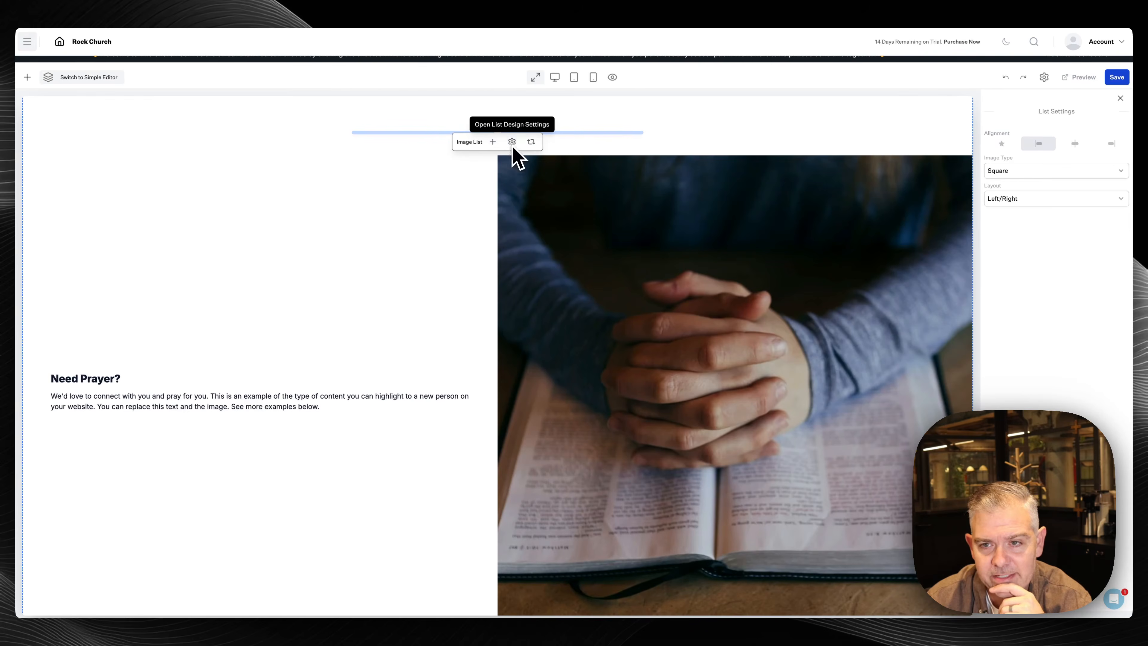
left_click(1025, 199)
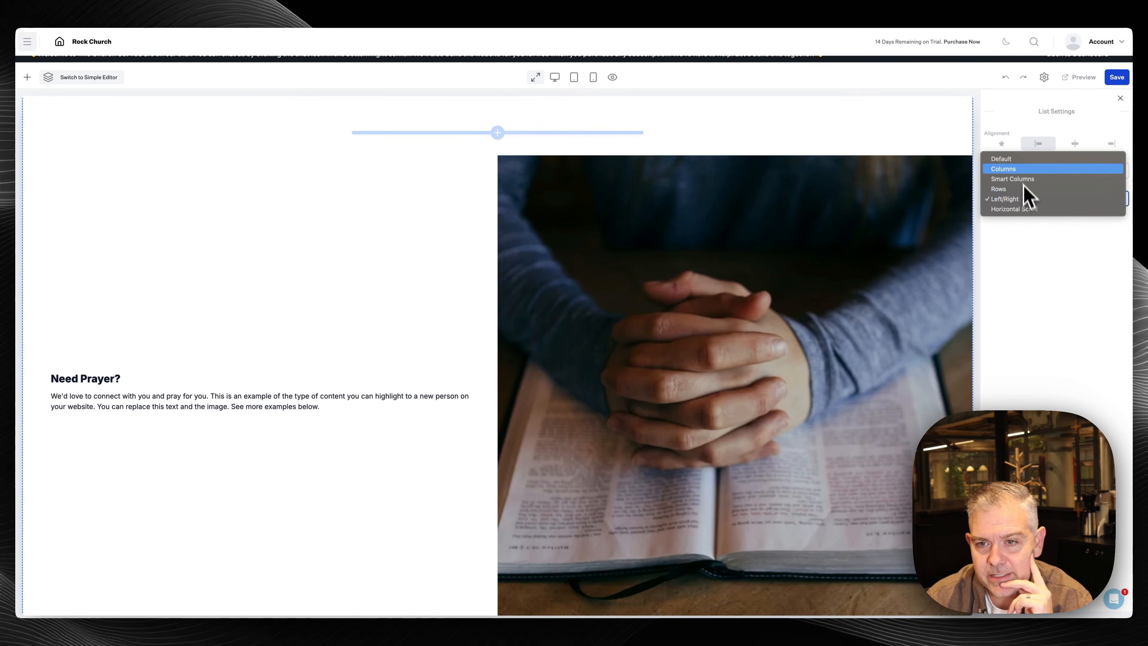
left_click(1022, 159)
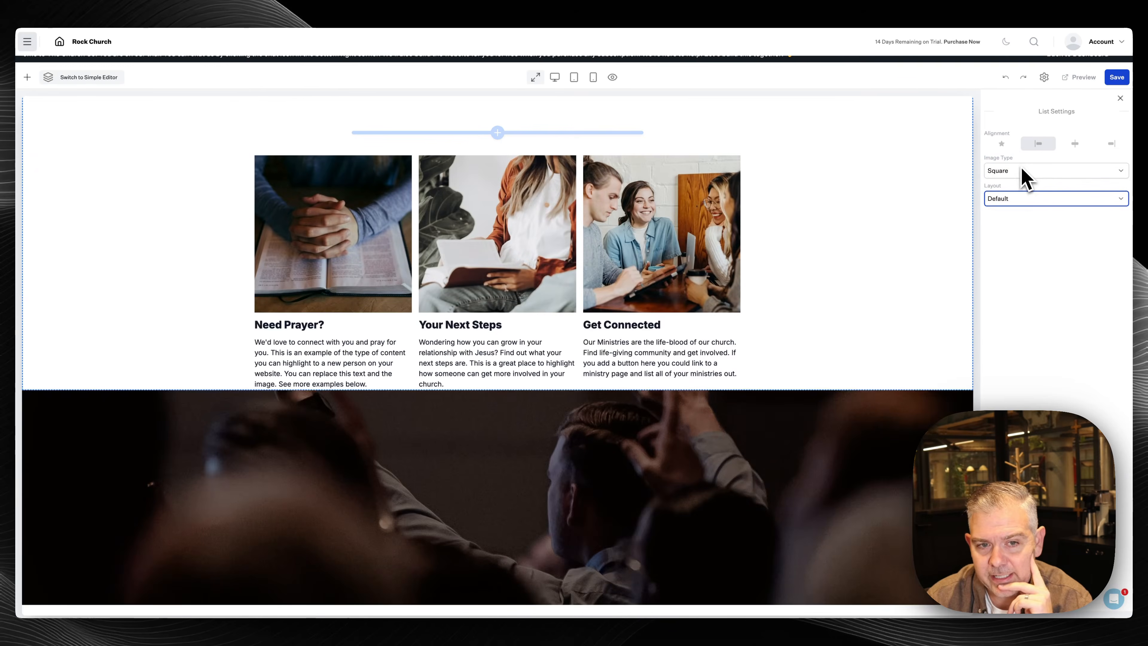
left_click(1015, 202)
left_click(1015, 218)
left_click(1015, 203)
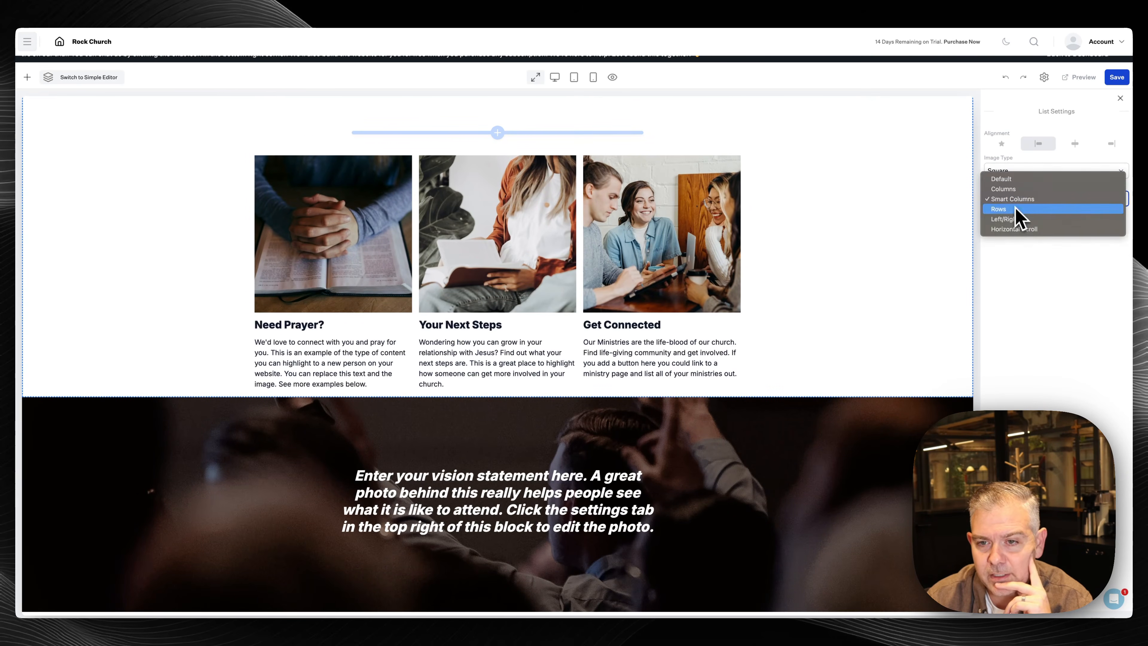
left_click(1008, 209)
left_click(1014, 203)
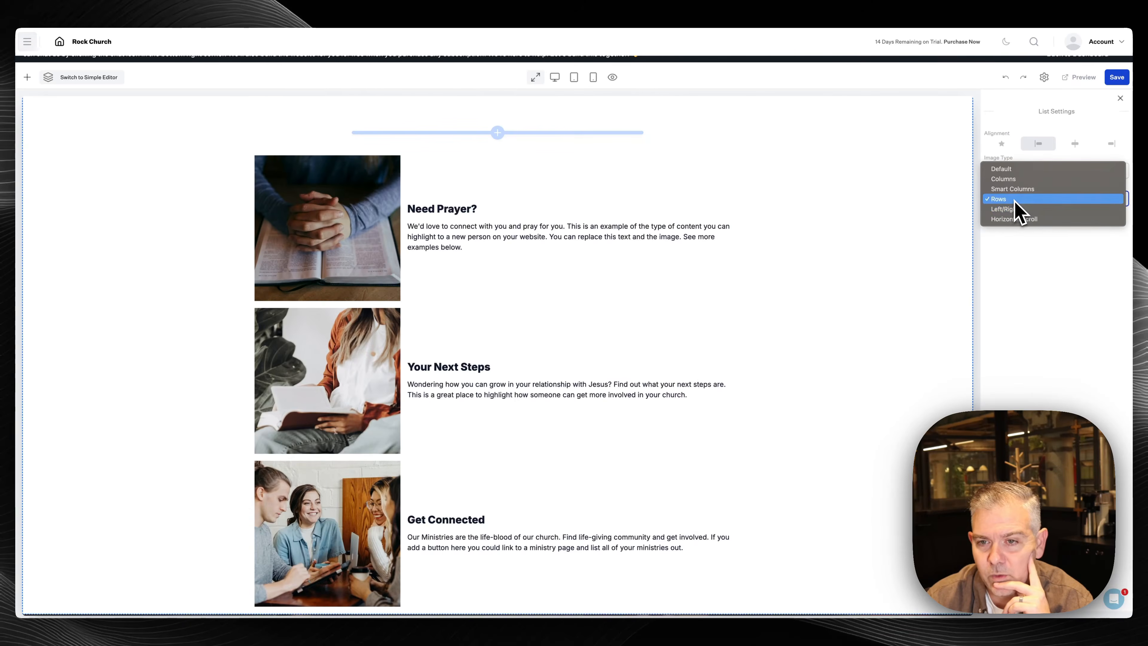
left_click(1014, 210)
left_click(1014, 204)
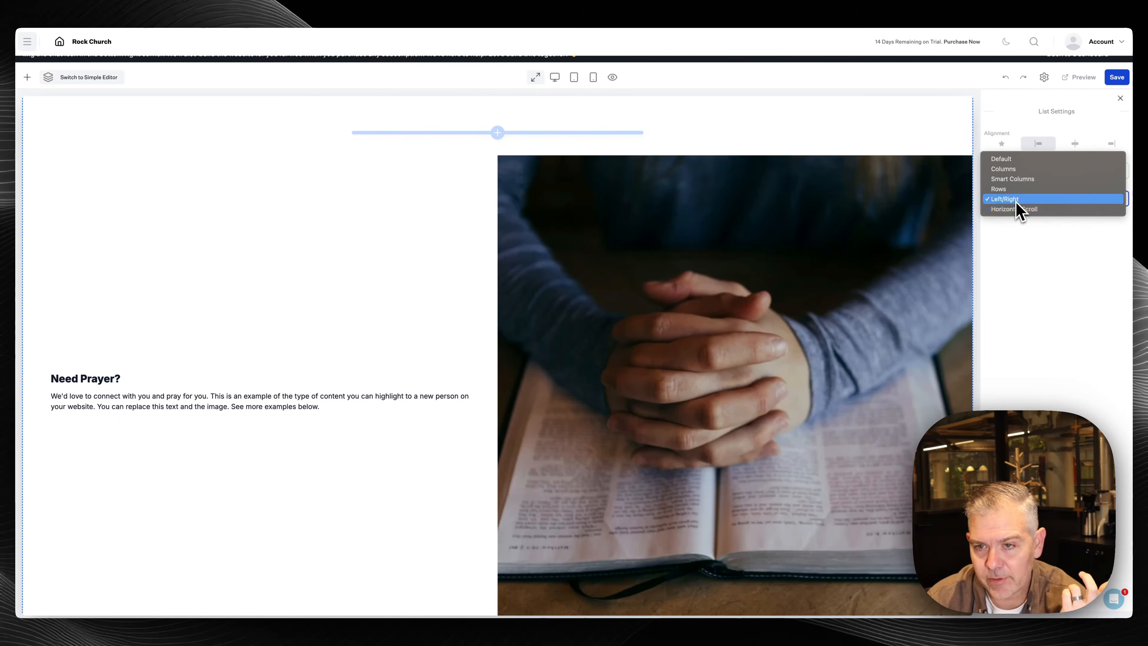
left_click(1017, 219)
Set the list back to Left/Right layout and show the page in a framed device preview
scroll(613, 293, "right", 2)
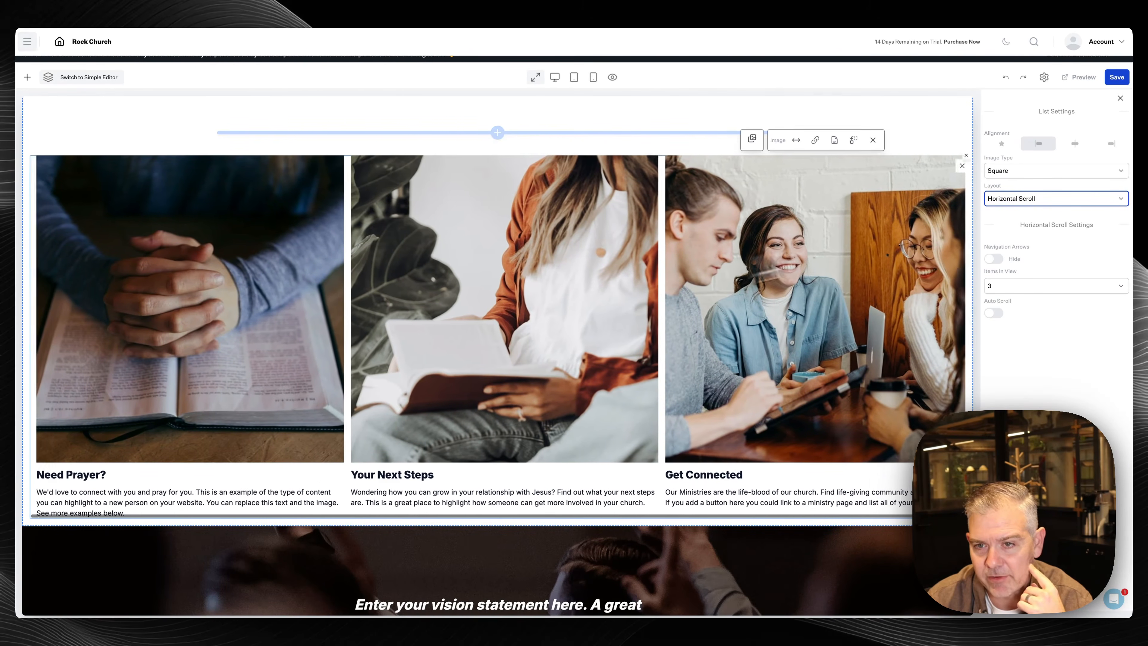
left_click(1009, 201)
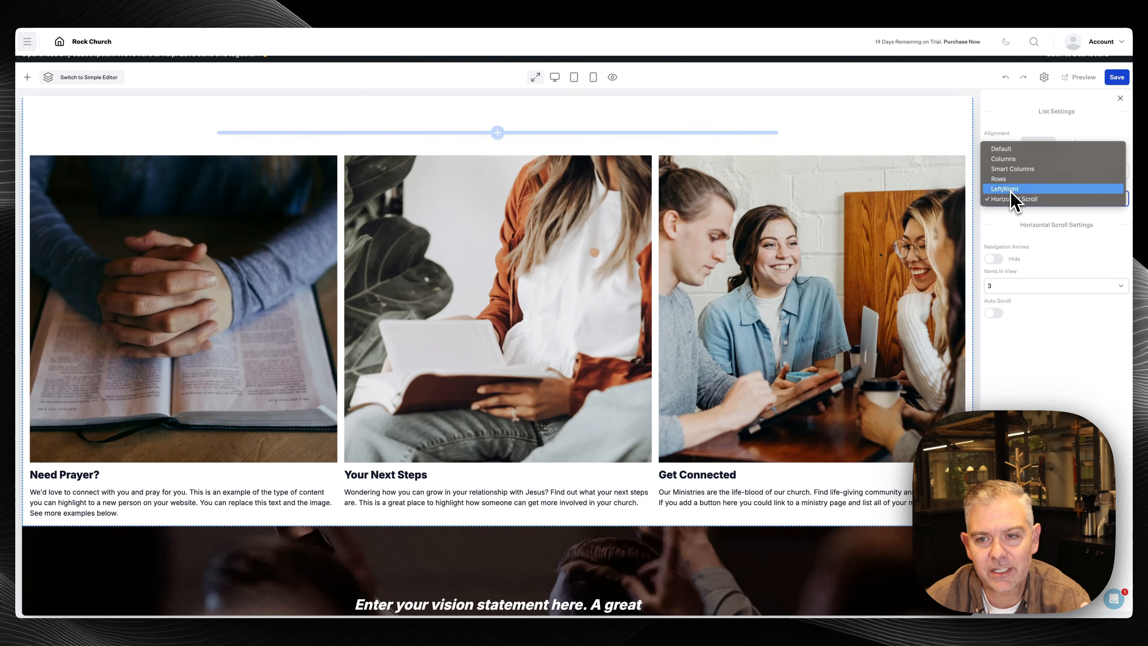
left_click(1012, 189)
scroll(589, 359, "down", 2)
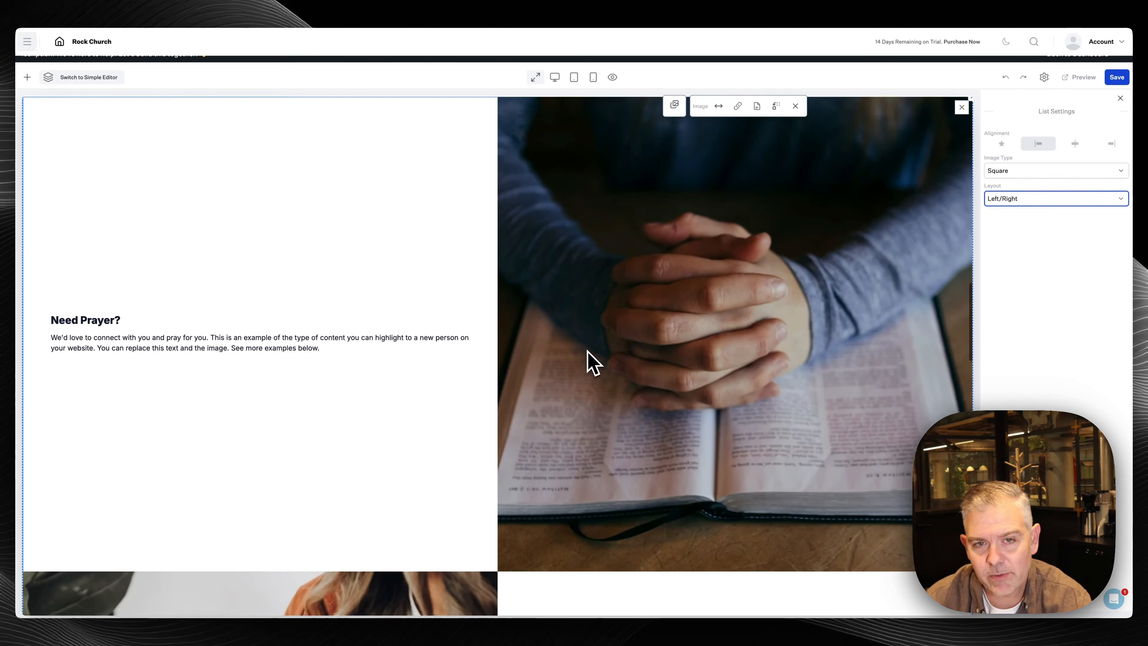
left_click(574, 77)
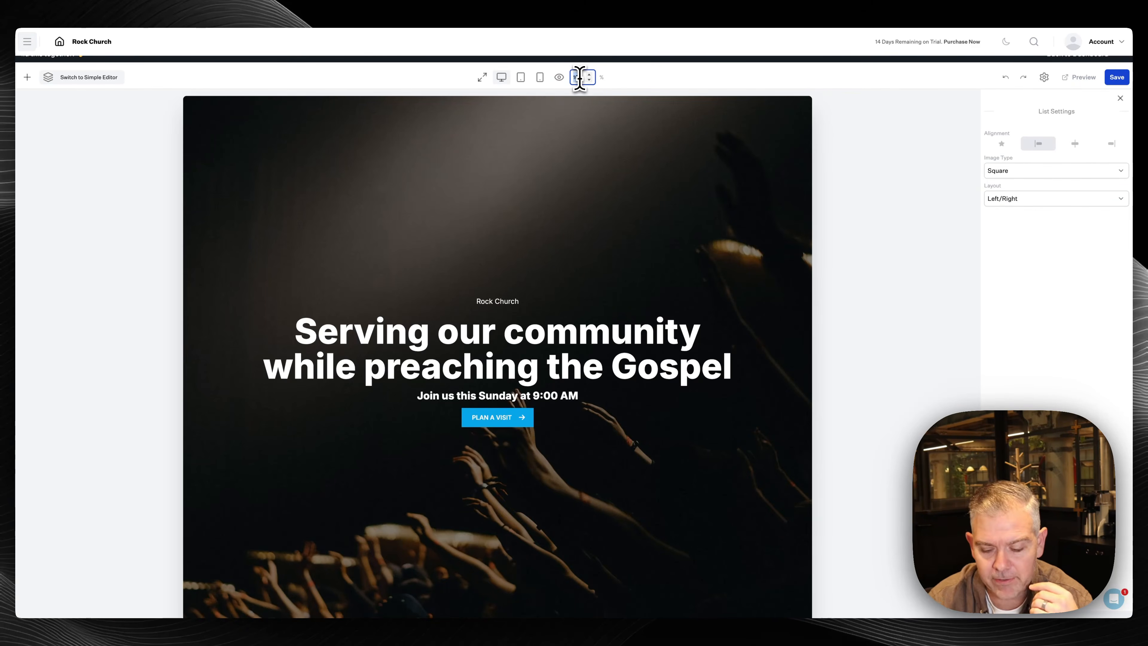
Zoom the preview to 50% and scroll through the page
type("50")
scroll(559, 256, "down", 15)
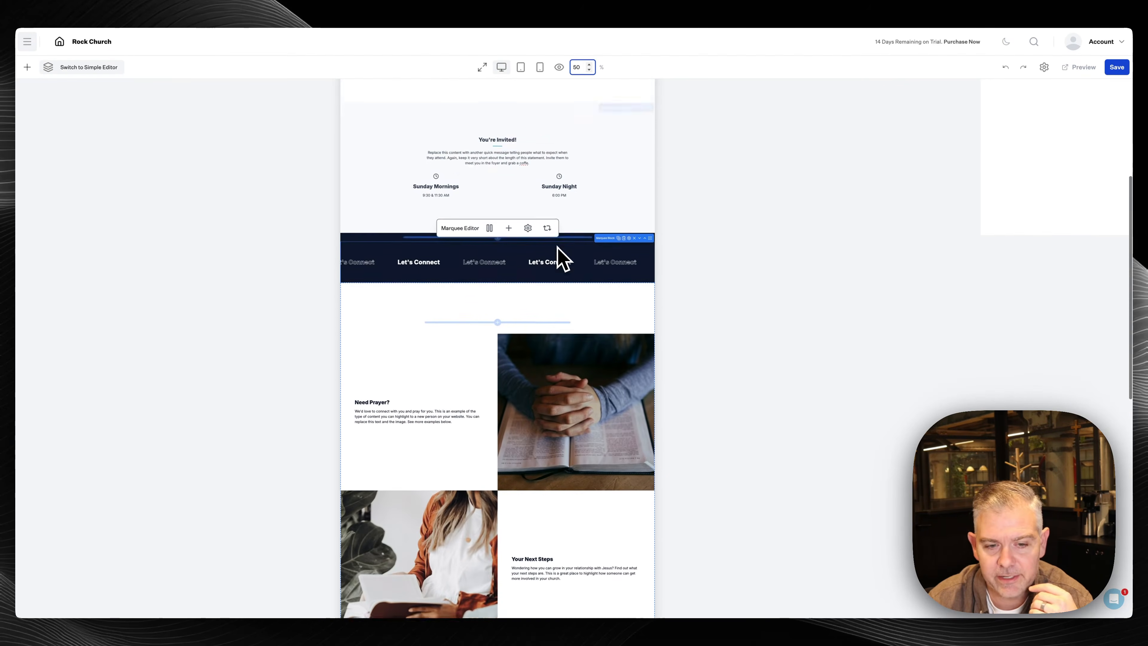
scroll(559, 256, "down", 5)
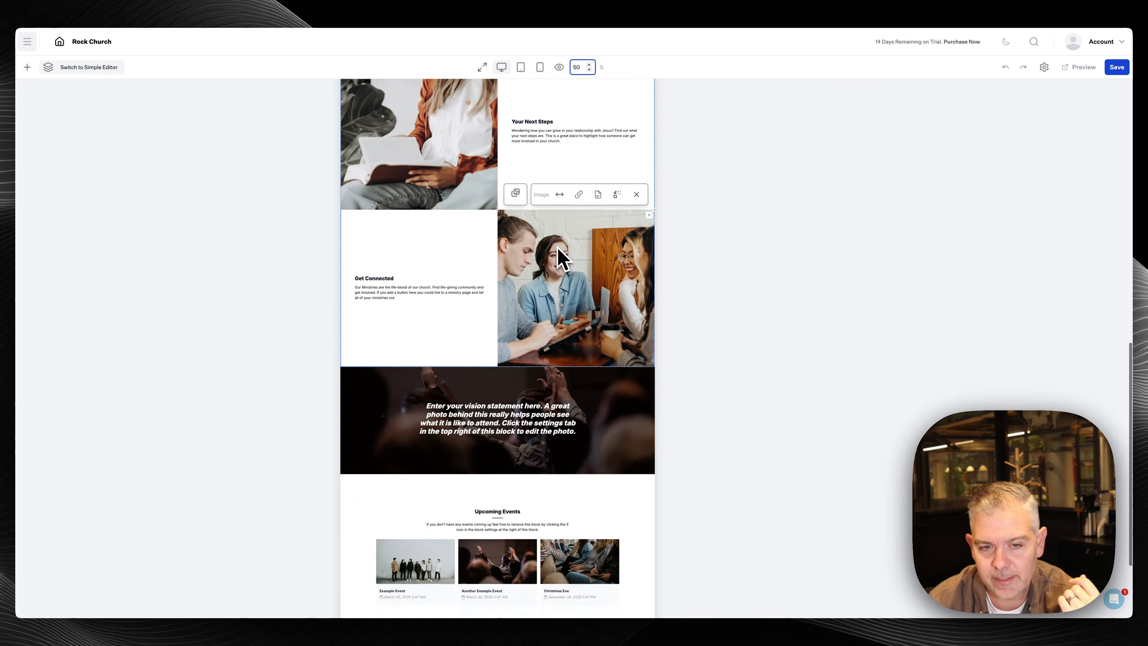
scroll(559, 256, "up", 6)
Check the image list in the phone-width preview, then return to the full-width view
left_click(572, 80)
scroll(533, 353, "down", 5)
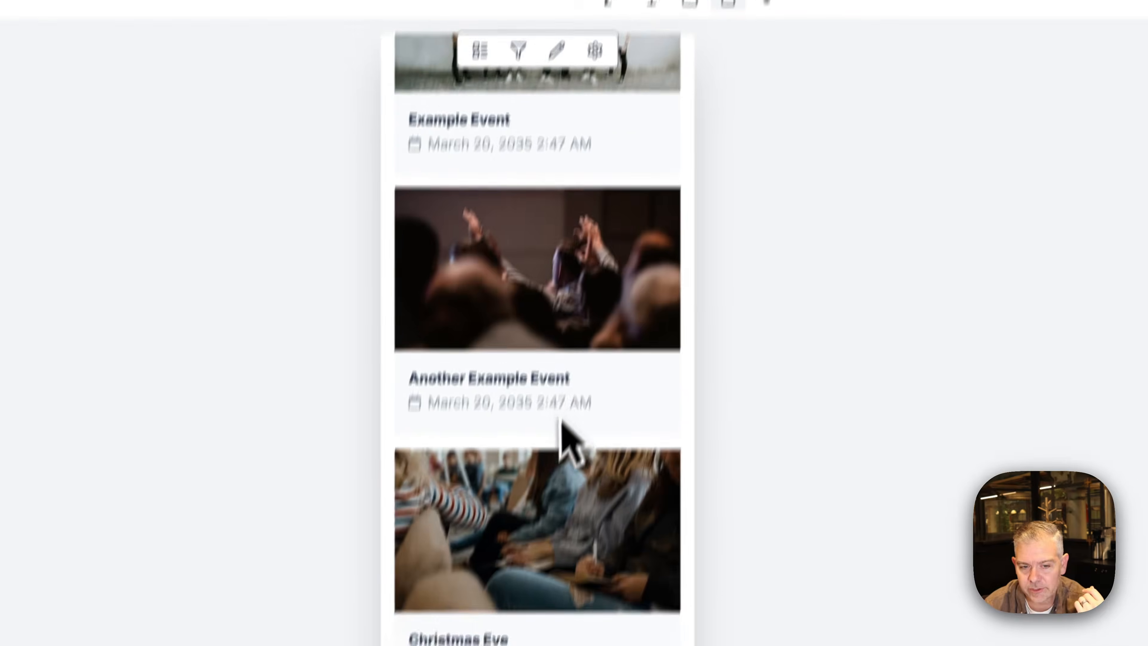
scroll(533, 317, "up", 15)
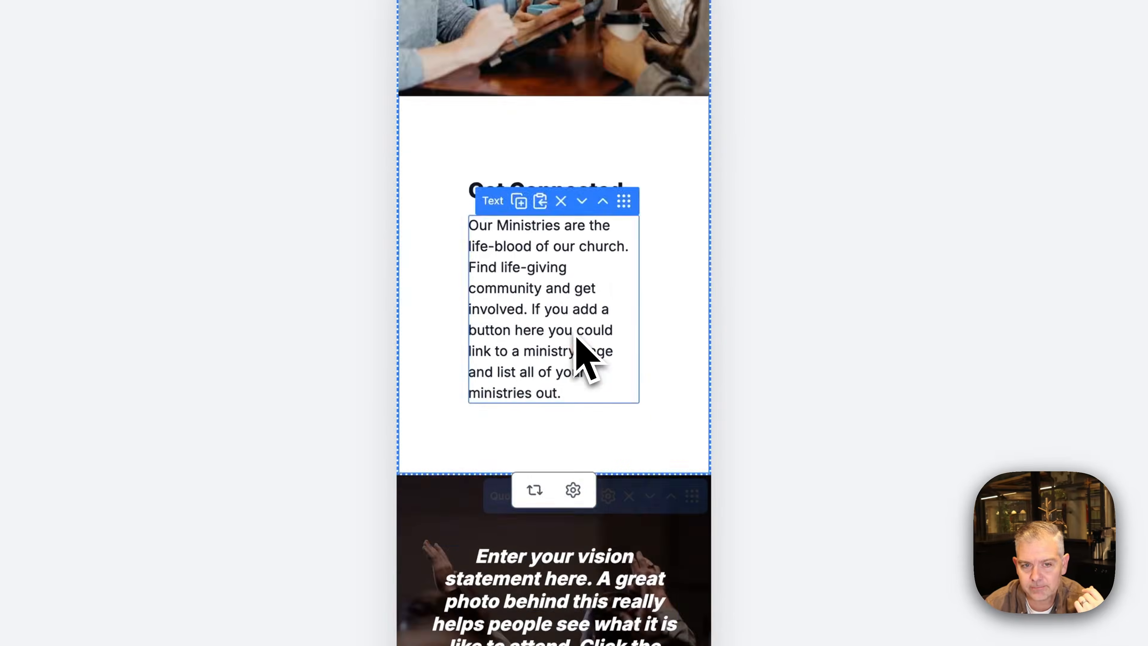
scroll(583, 355, "up", 10)
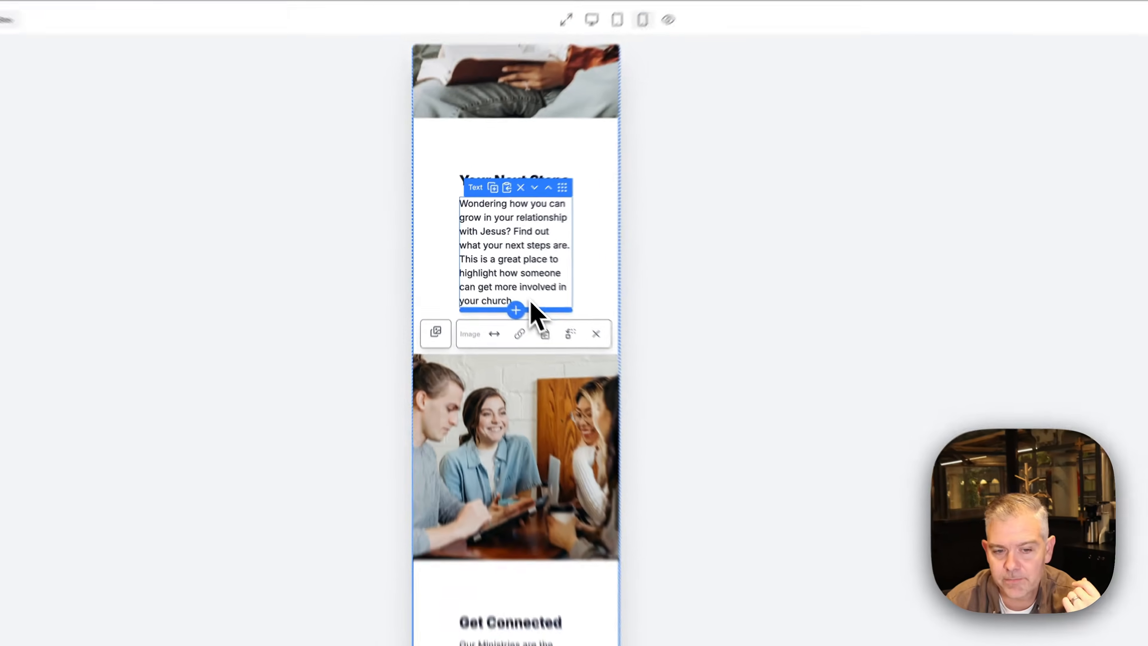
scroll(508, 286, "up", 2)
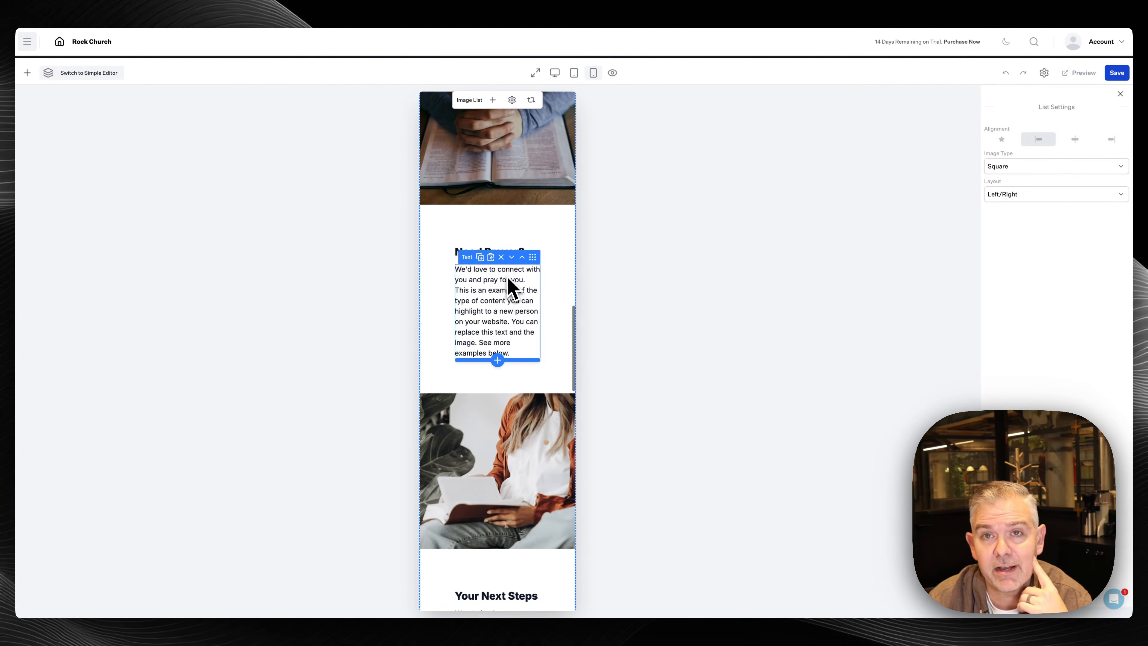
left_click(535, 73)
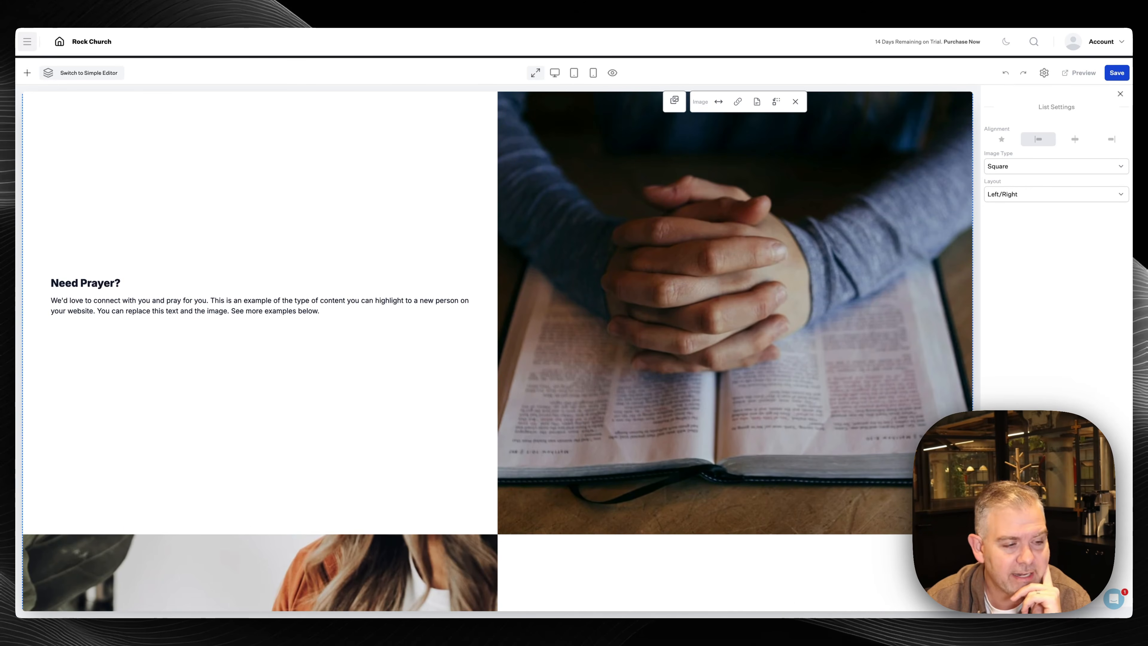
scroll(579, 277, "down", 20)
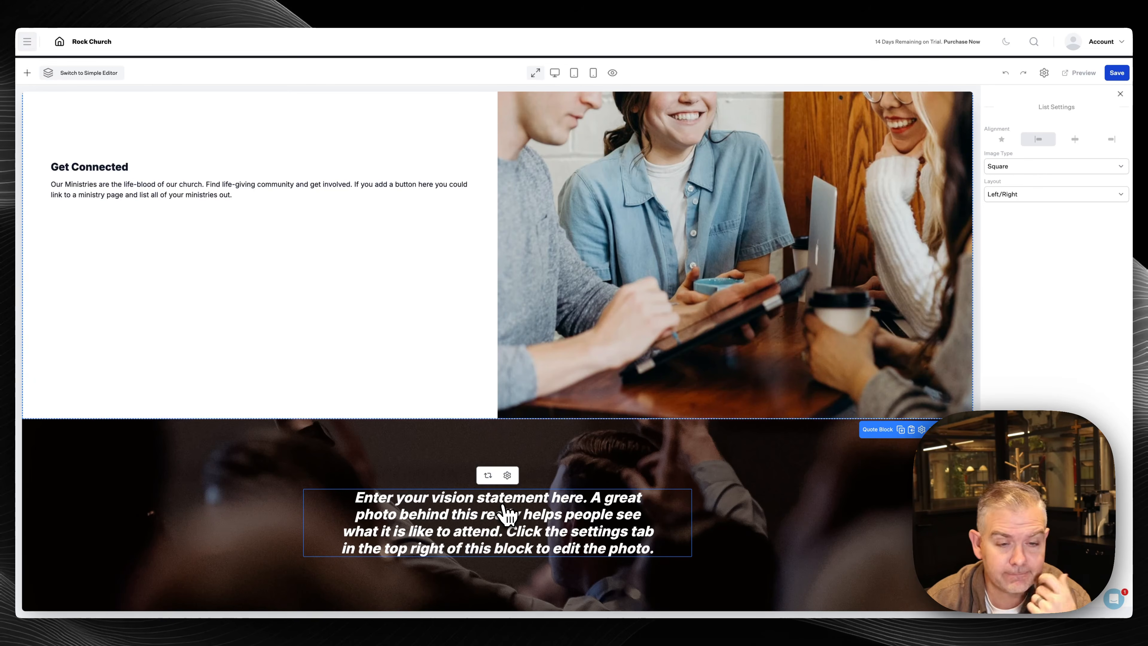
Replace the vision statement with 'Showing people what it's like to know Jesus' and open the Quote Block background settings
scroll(506, 513, "down", 1)
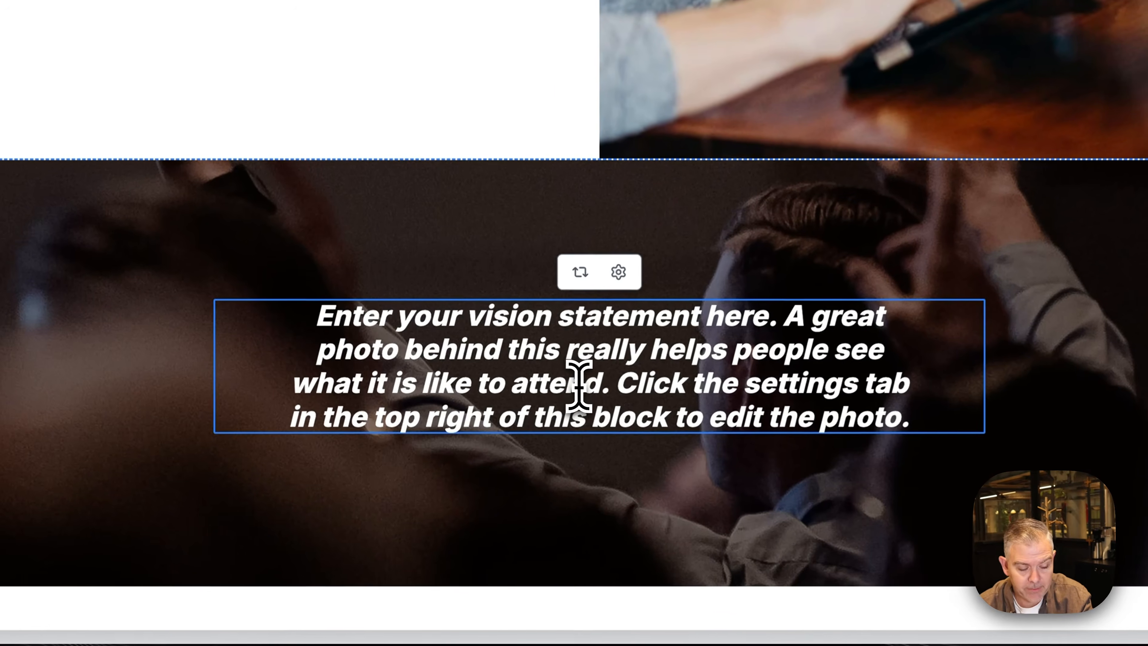
triple_click(487, 488)
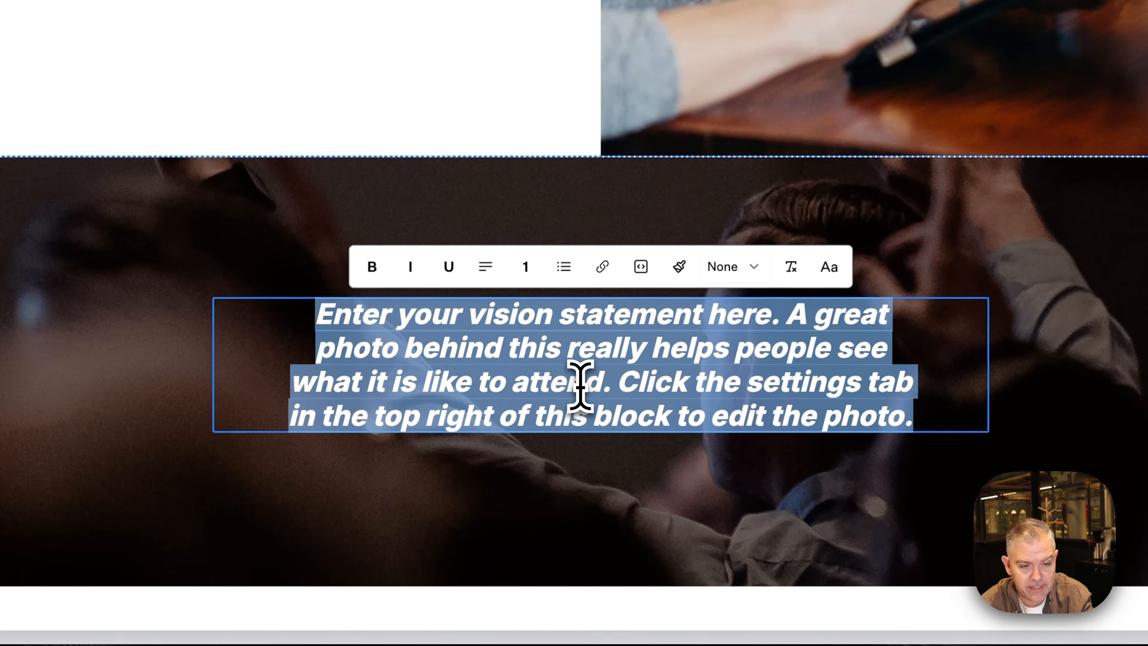
type("Shop")
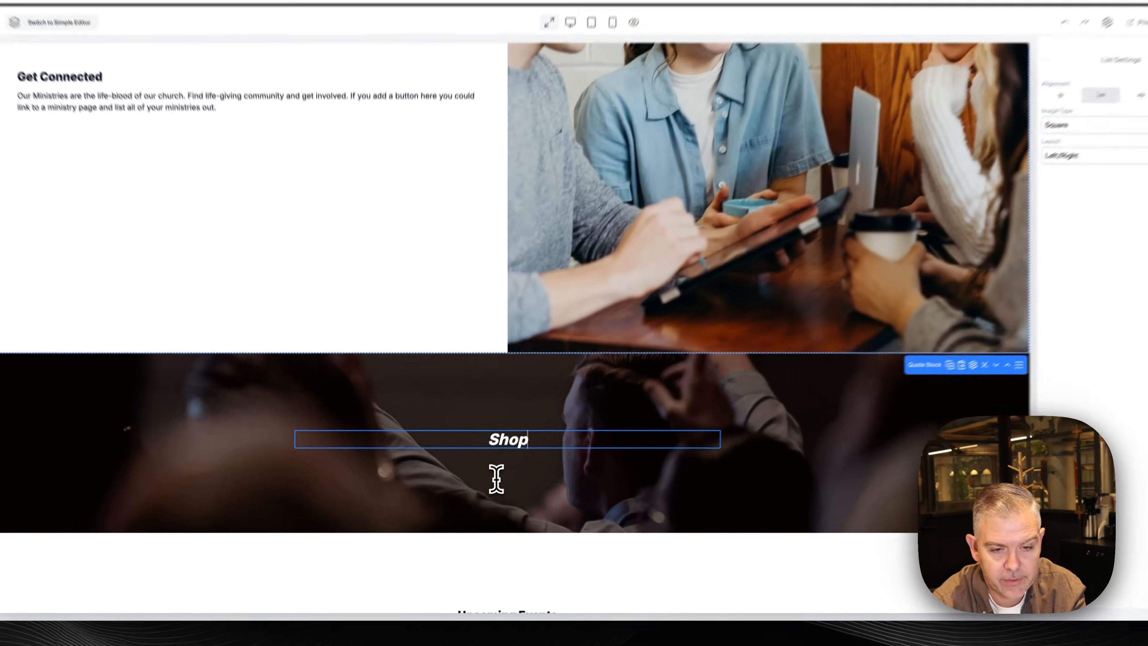
key("BackSpace")
type("wing")
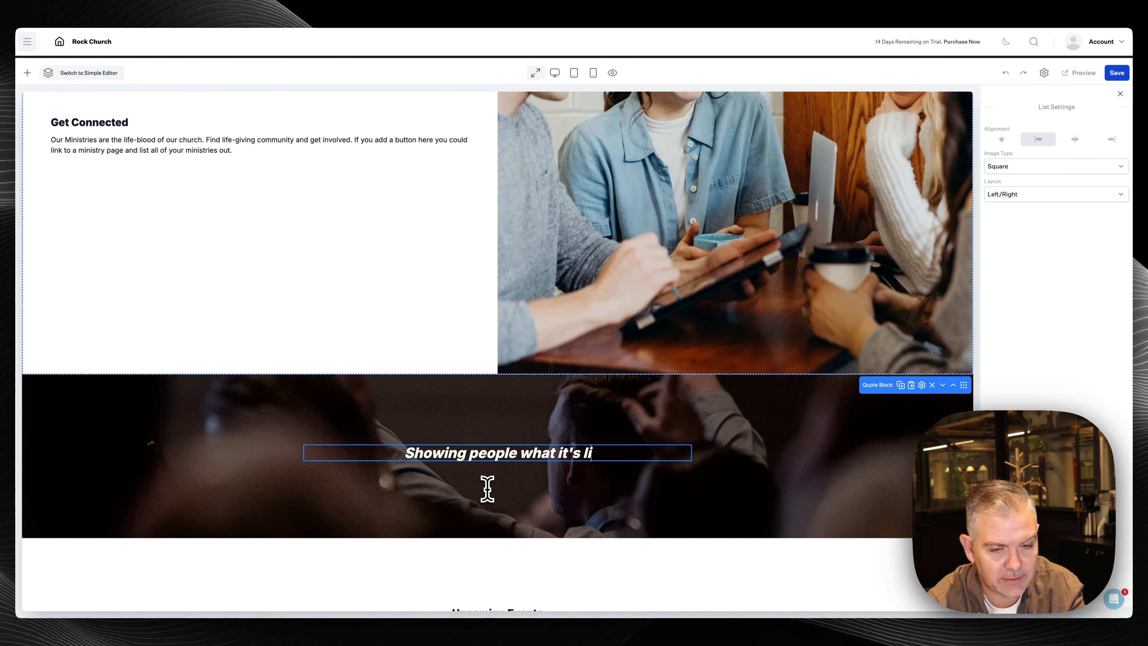
type("people what it's like to know Ke")
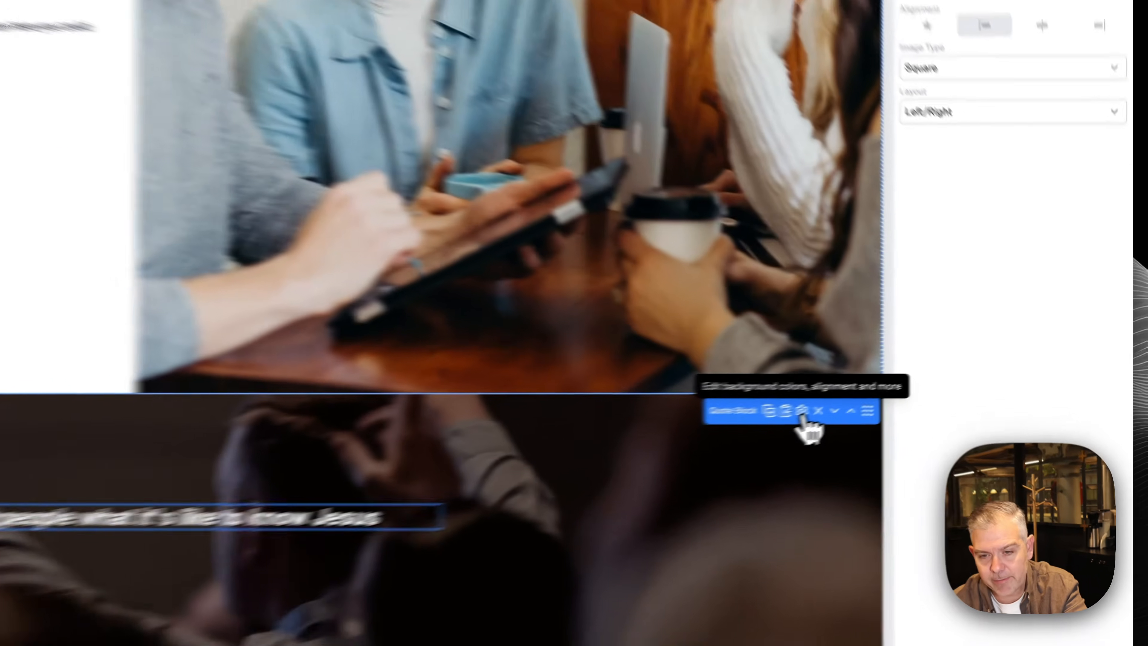
left_click(921, 384)
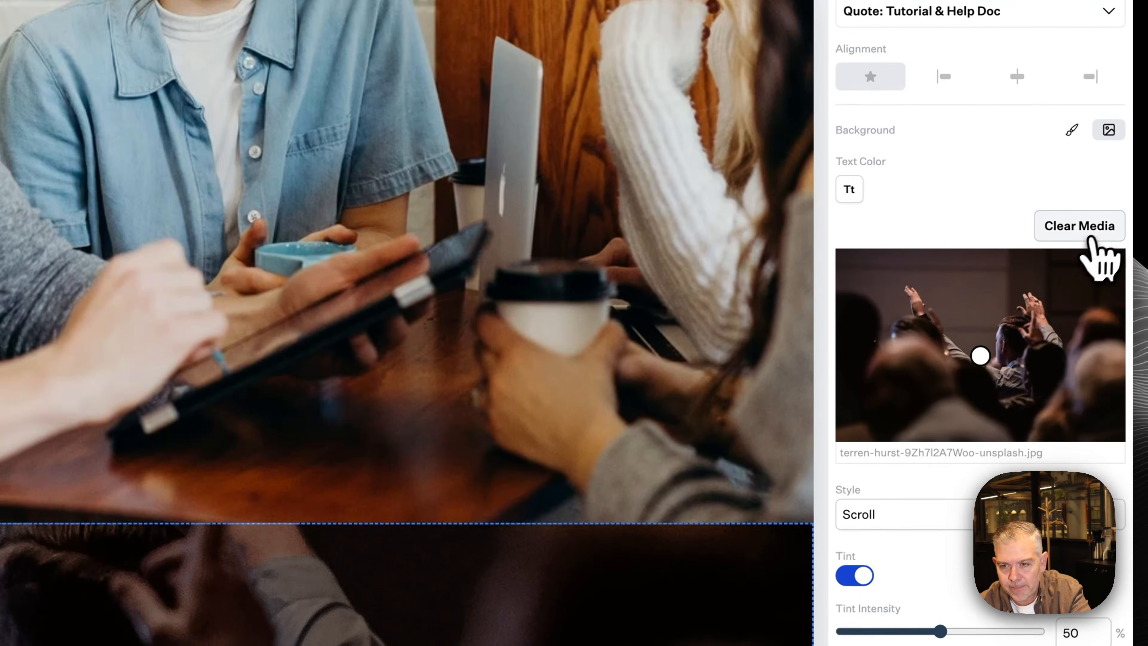
Swap the banner's background for a stock 'People group' photo of smiling young people
left_click(1091, 200)
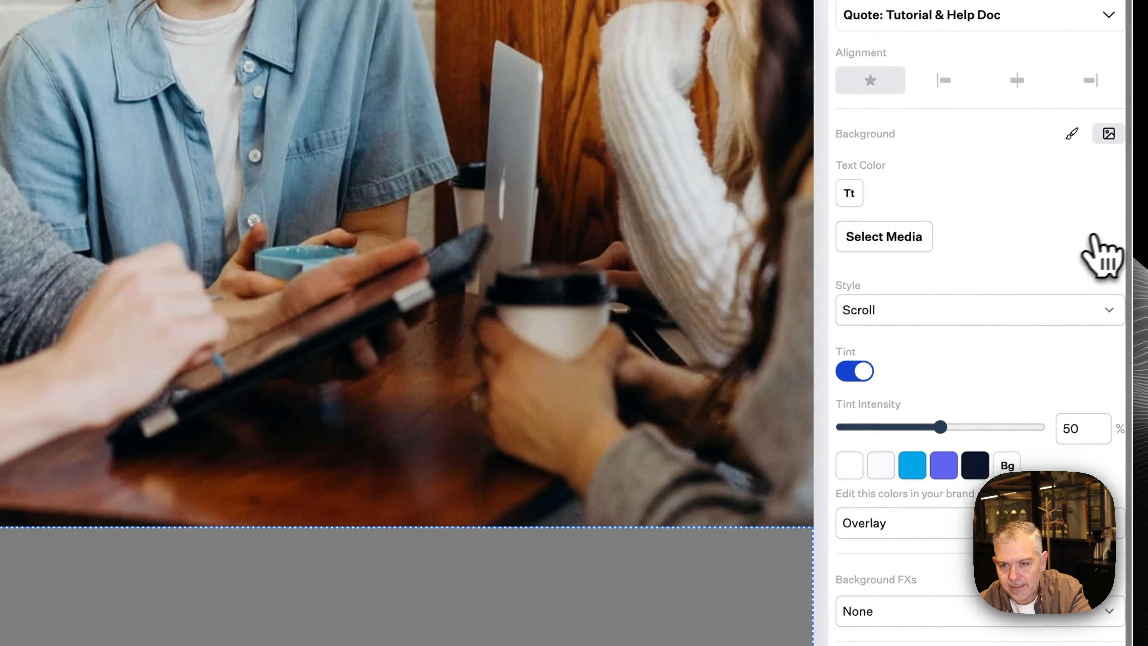
left_click(861, 201)
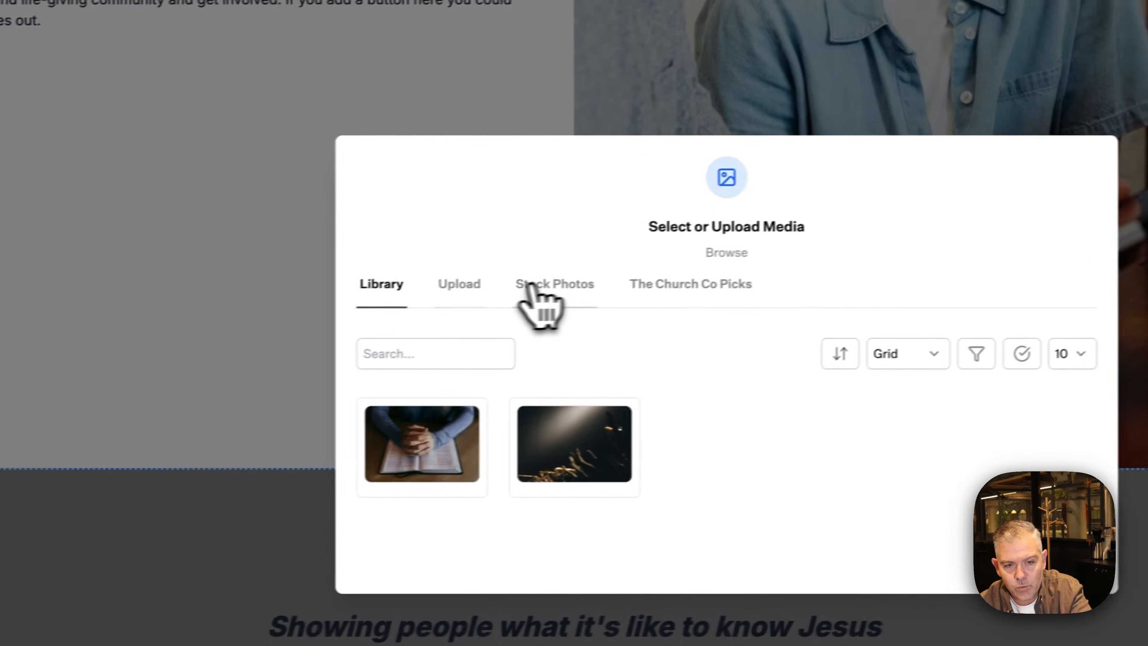
left_click(552, 285)
left_click(423, 392)
type("People")
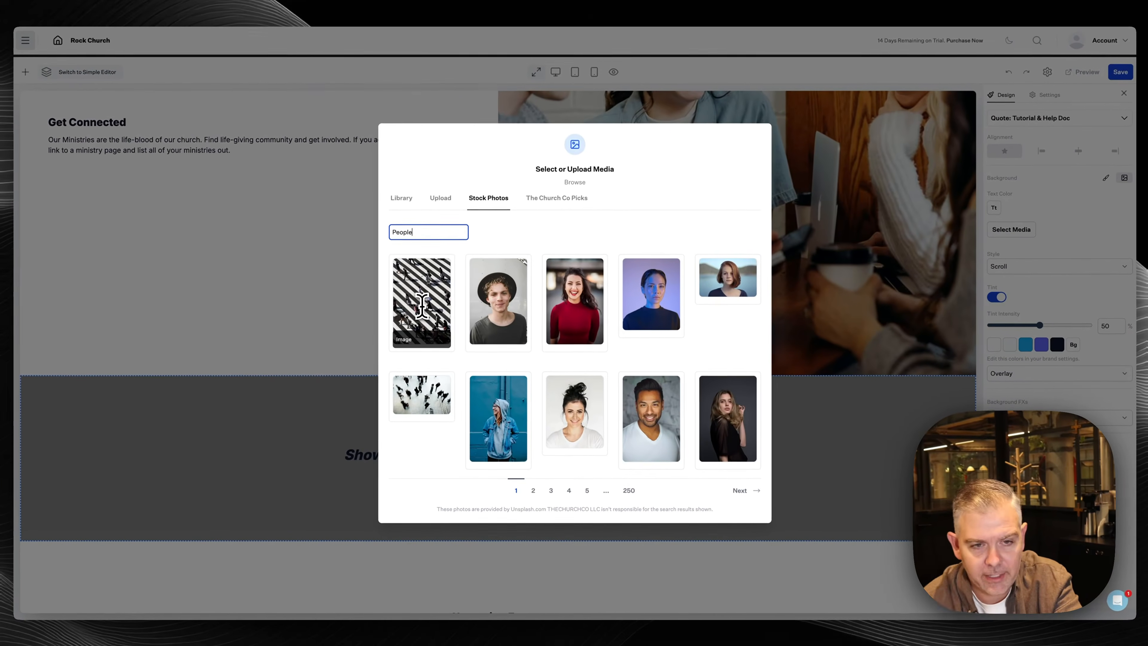
key("super+a")
type("grou")
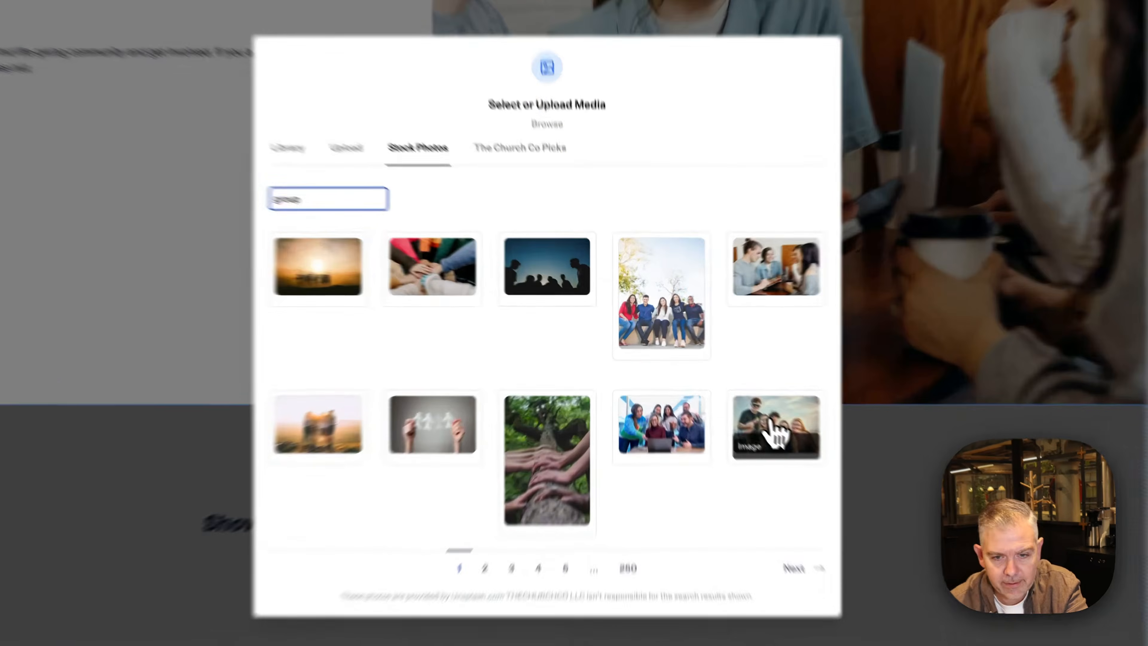
left_click(726, 391)
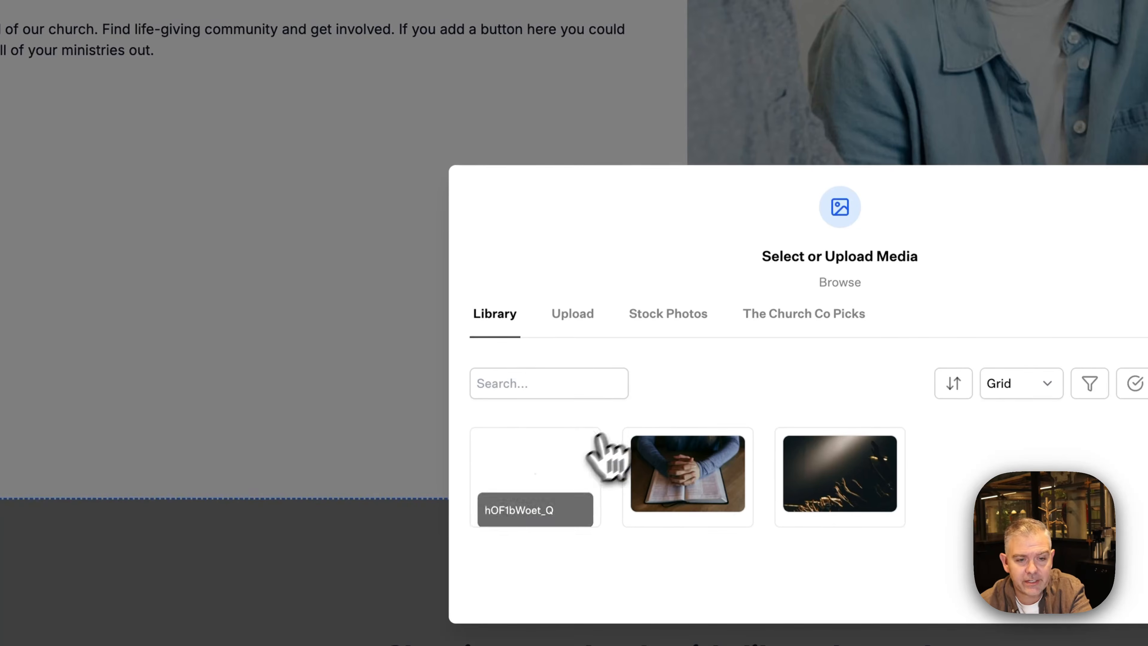
left_click(548, 464)
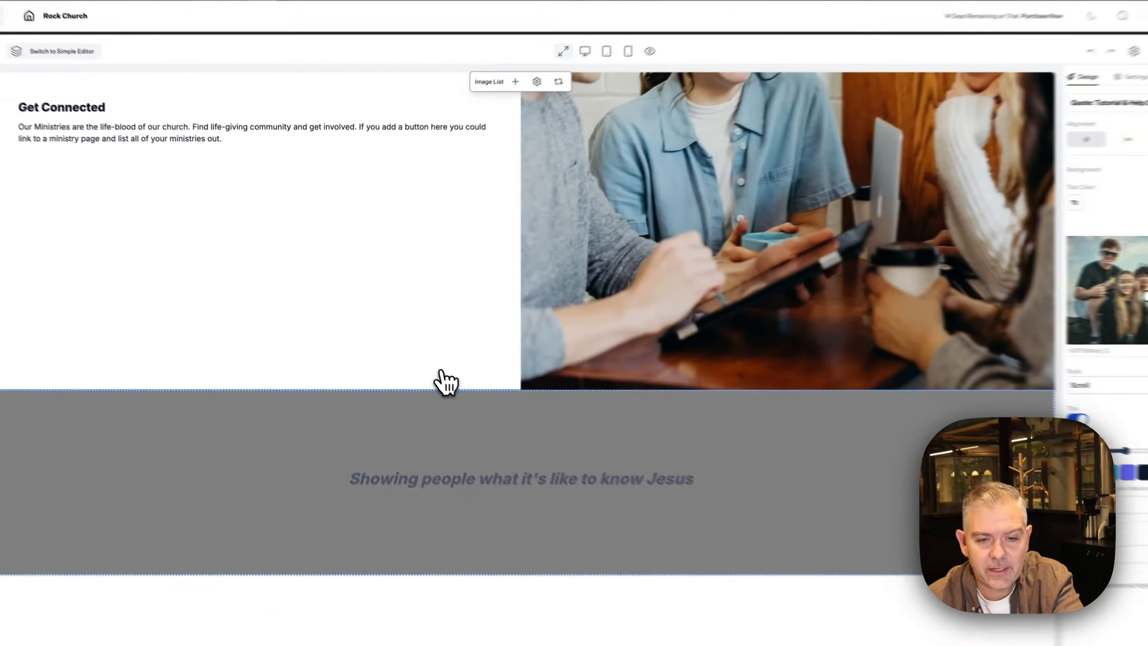
scroll(436, 374, "down", 2)
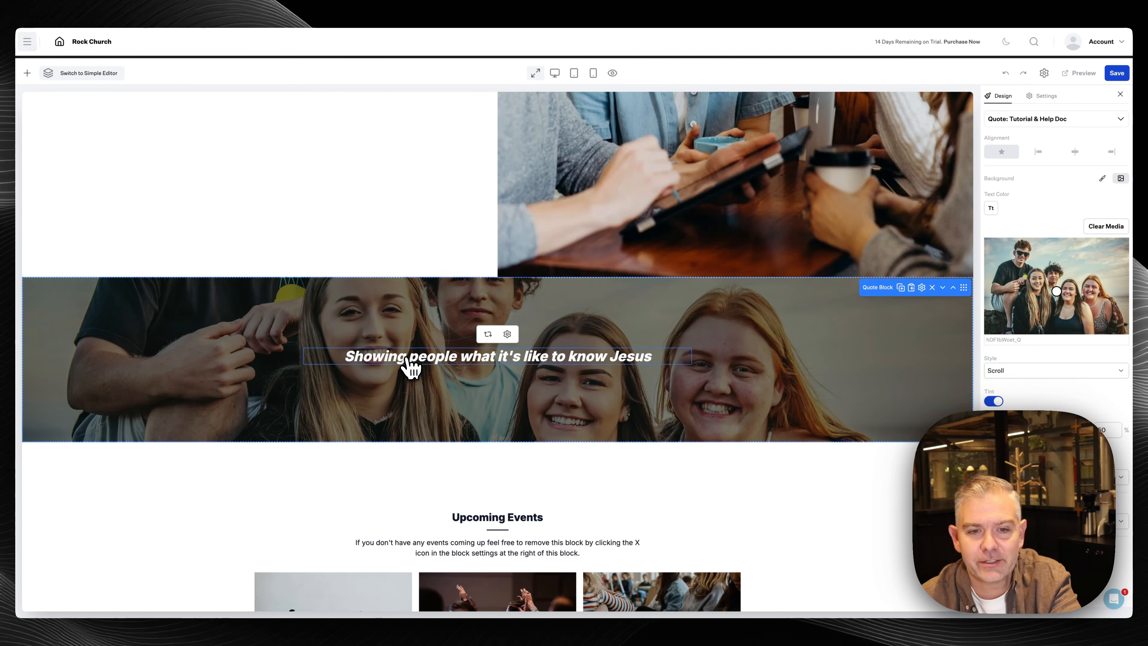
scroll(508, 367, "down", 2)
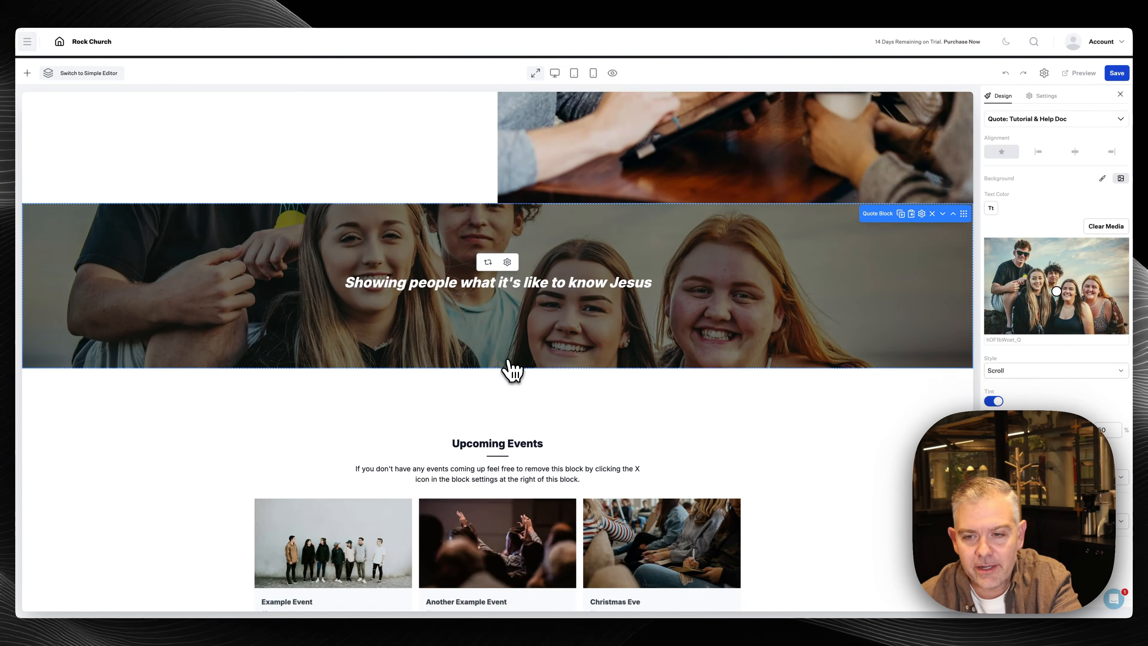
scroll(513, 367, "up", 1)
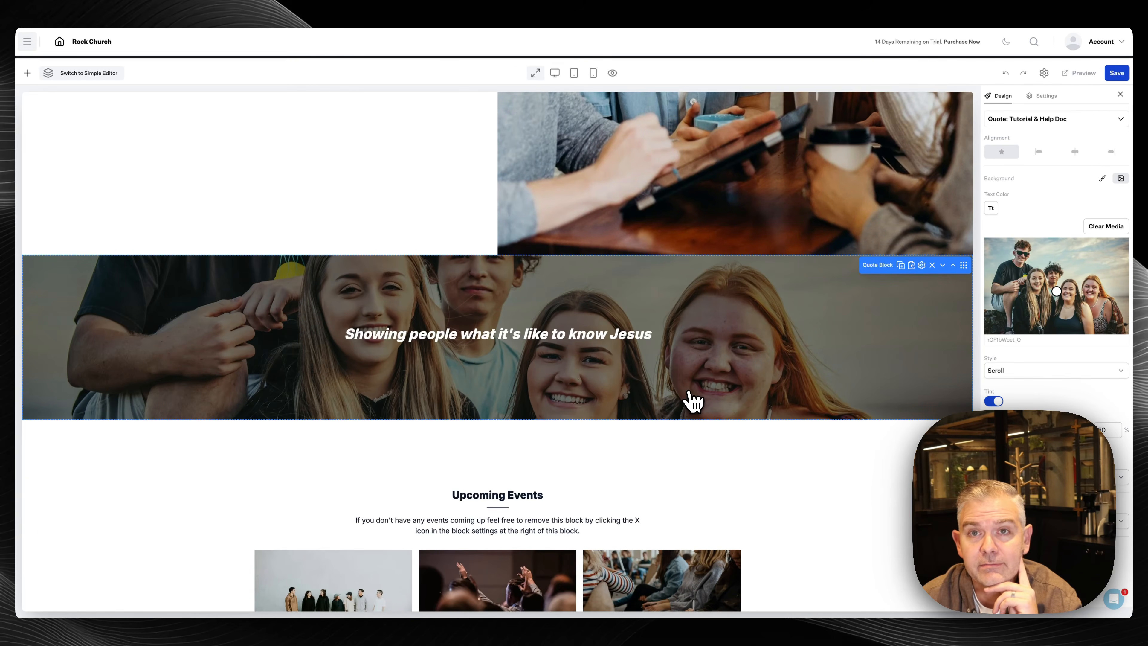
scroll(581, 373, "down", 2)
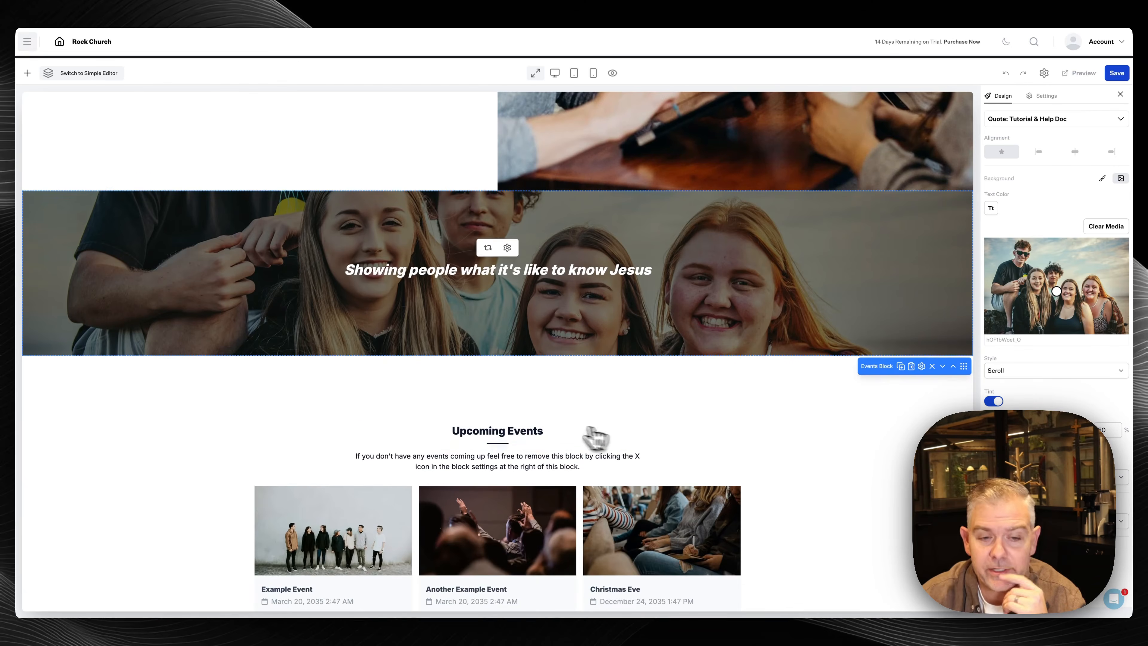
scroll(561, 432, "down", 2)
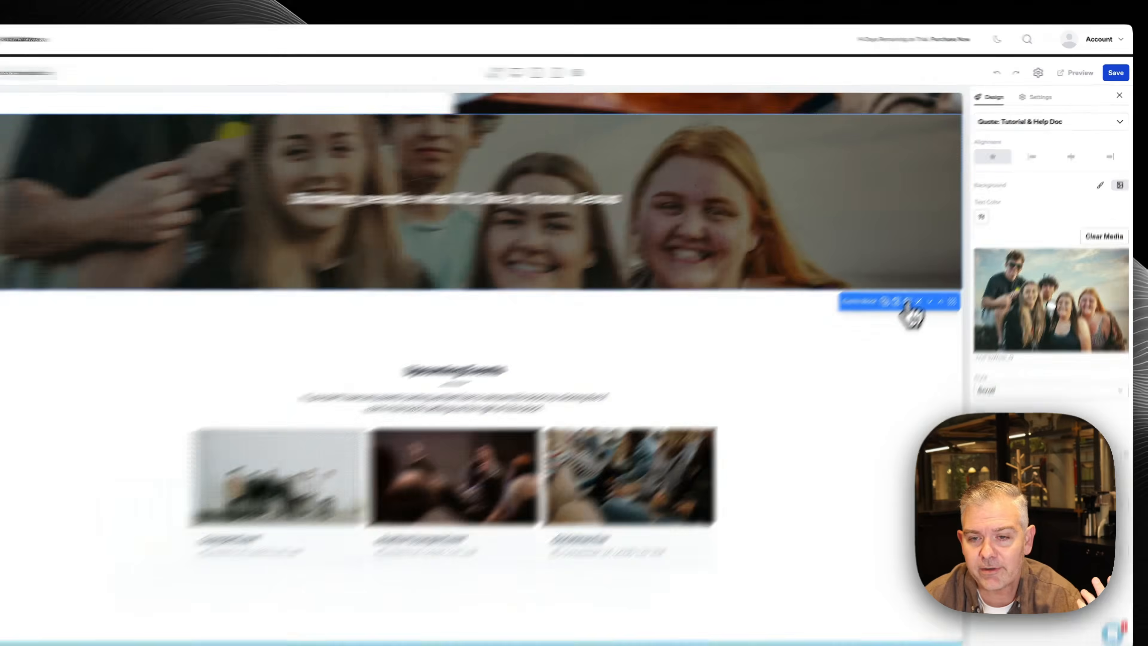
left_click(921, 286)
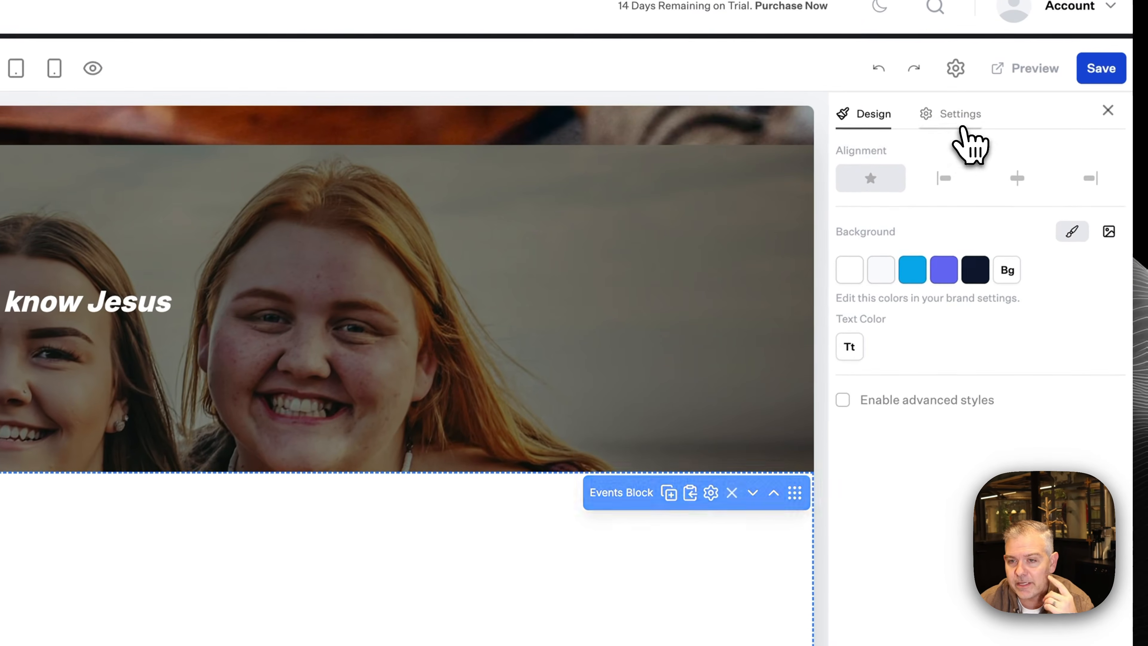
left_click(971, 111)
left_click(967, 284)
left_click(969, 305)
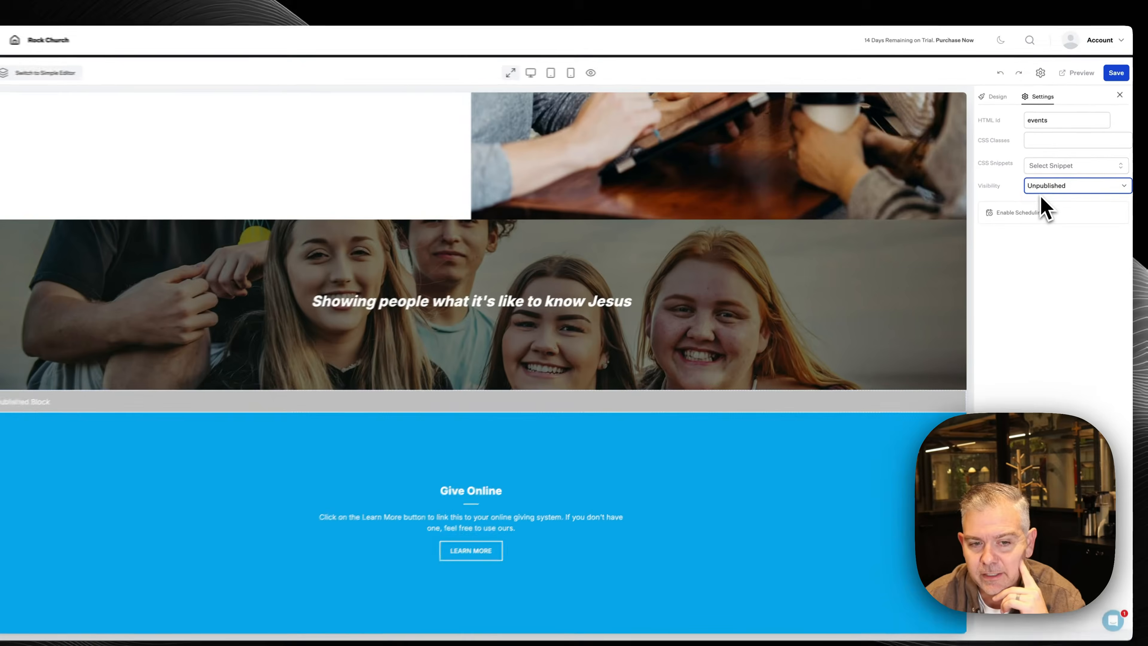
left_click(1049, 183)
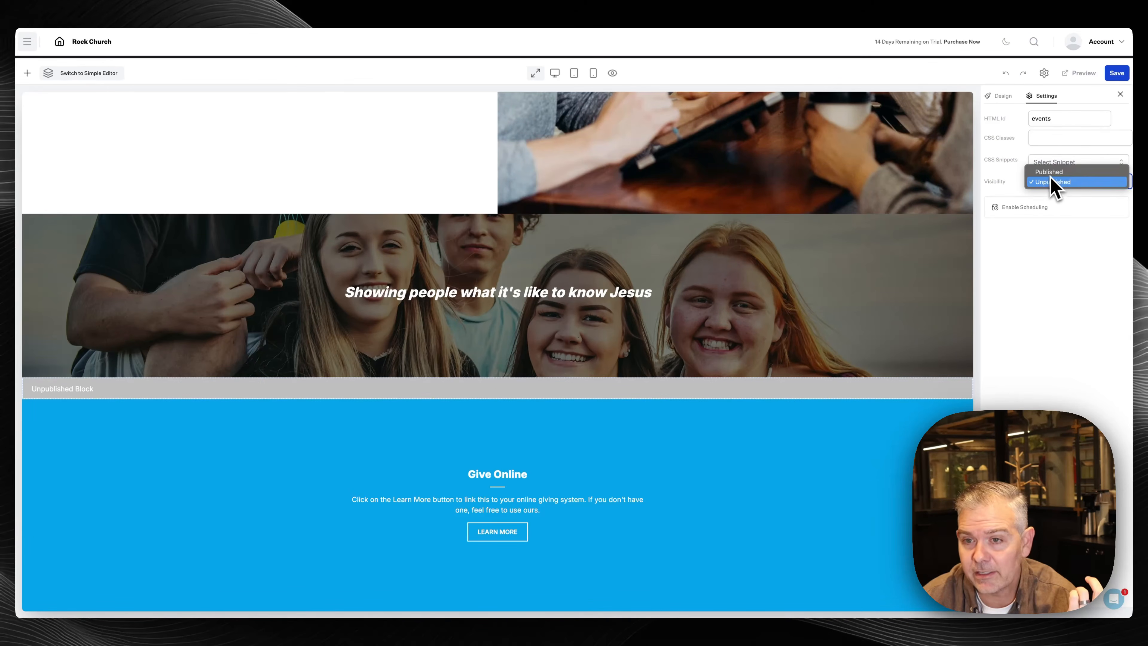
left_click(1053, 171)
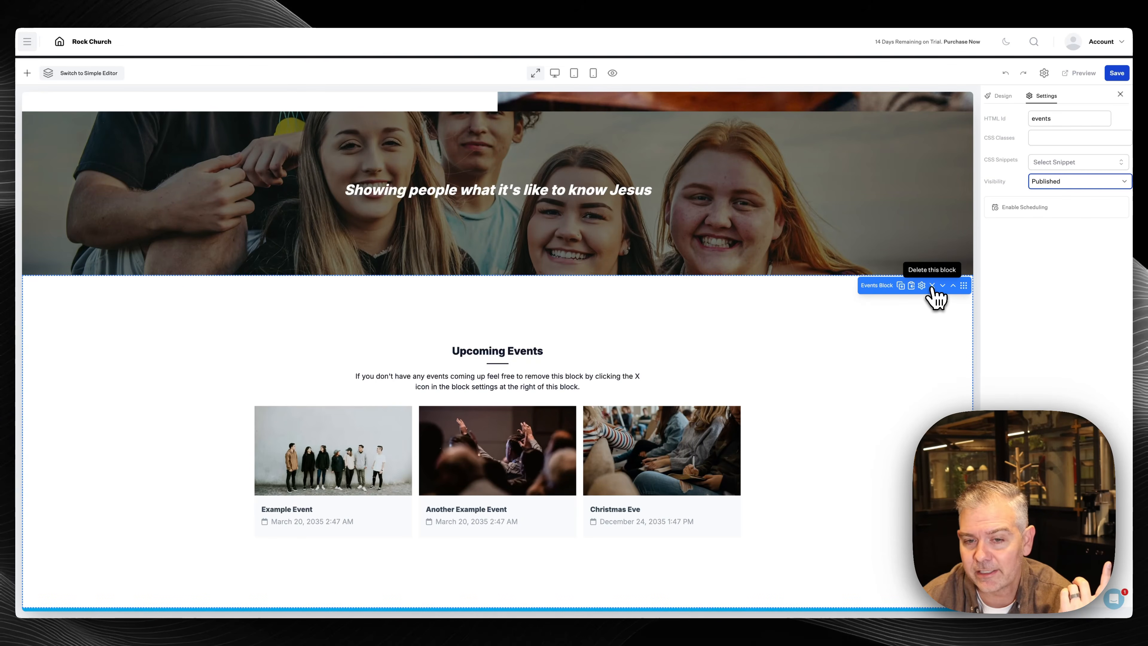
left_click(932, 287)
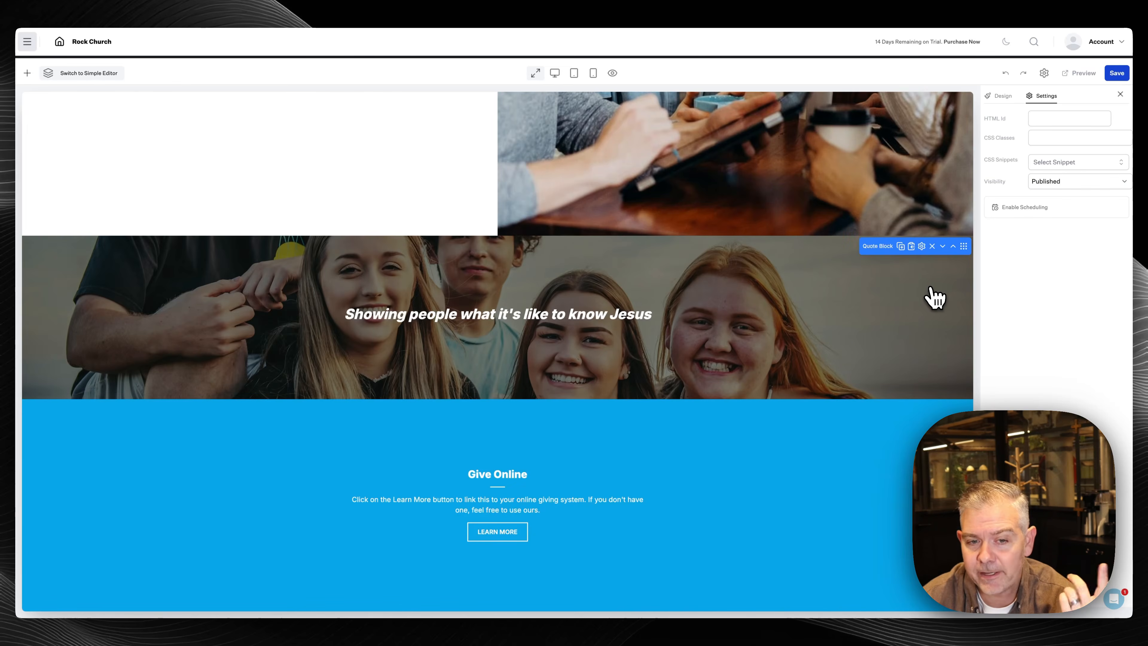
left_click(1011, 75)
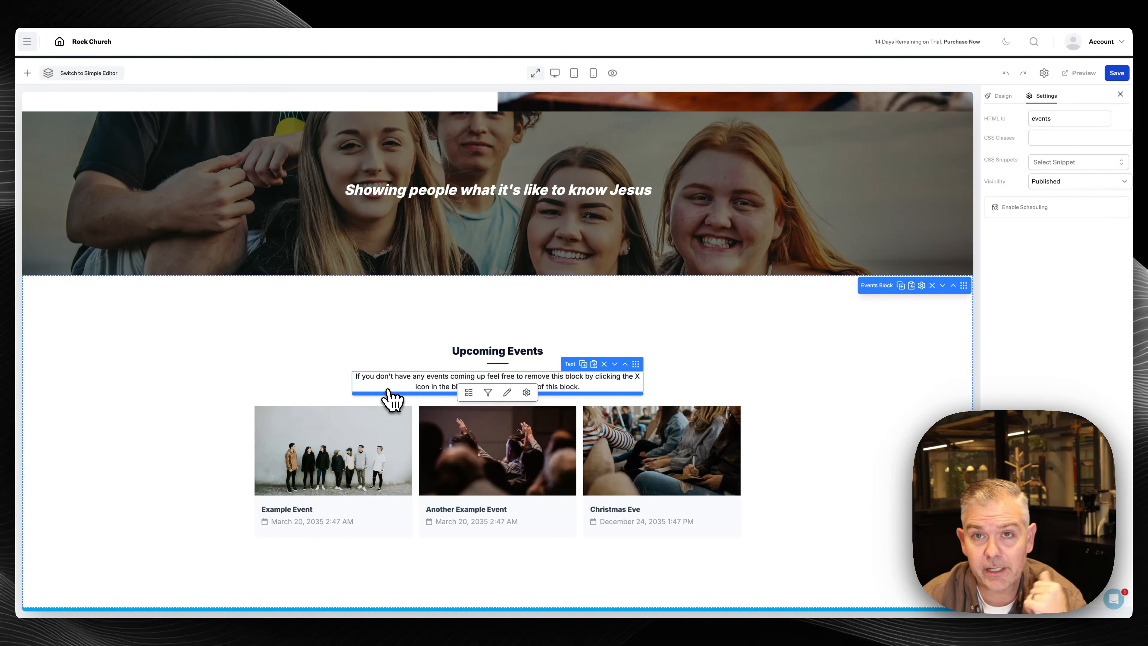
left_click(27, 73)
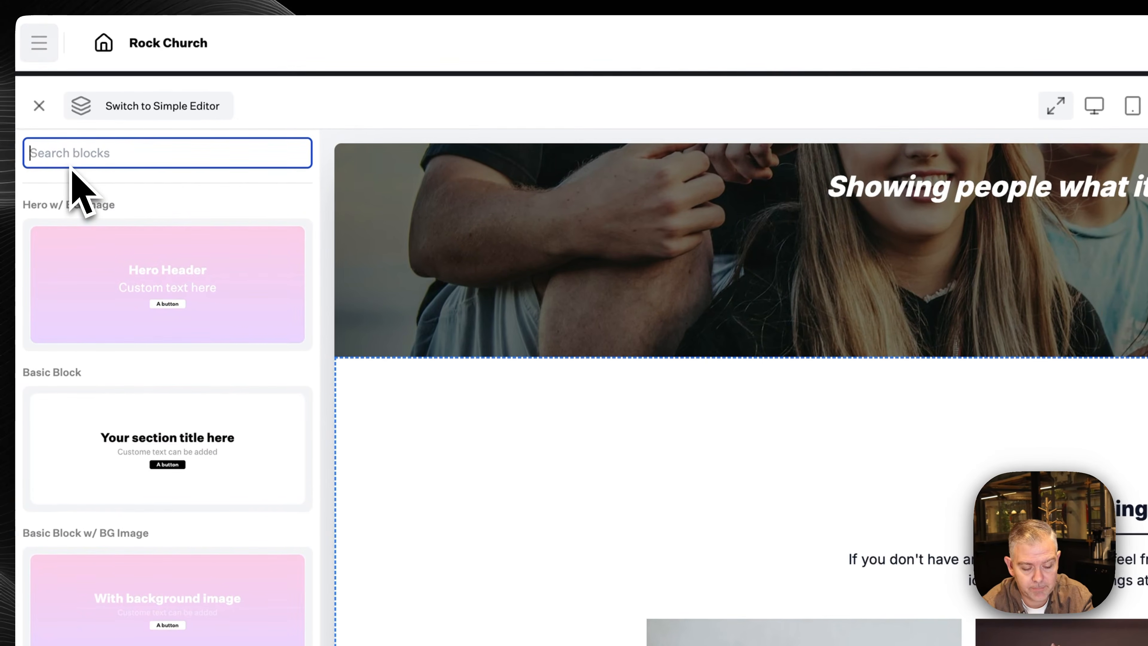
type("pco")
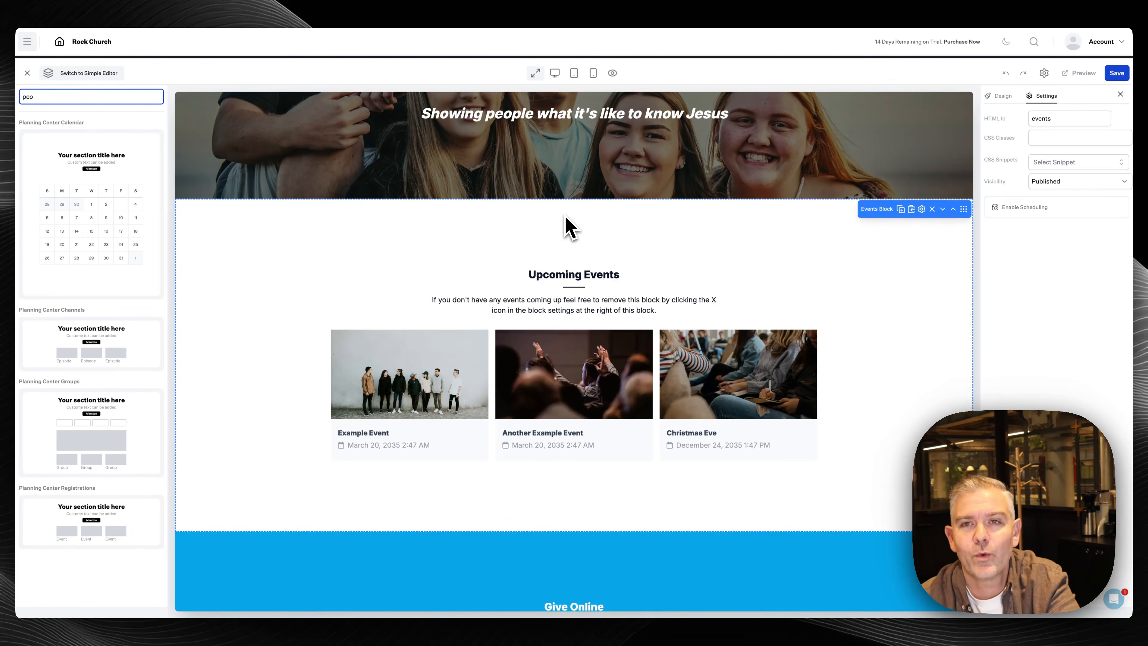
Retitle the Give Online heading to 'Let's Meet Up'
left_click(28, 73)
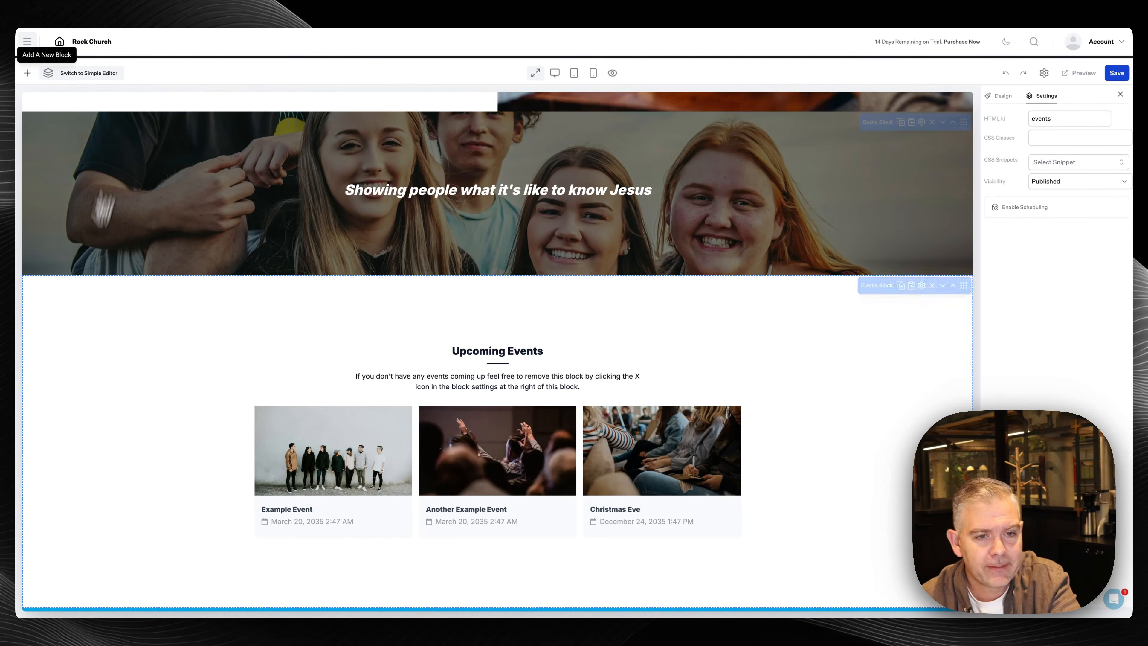
scroll(551, 359, "down", 5)
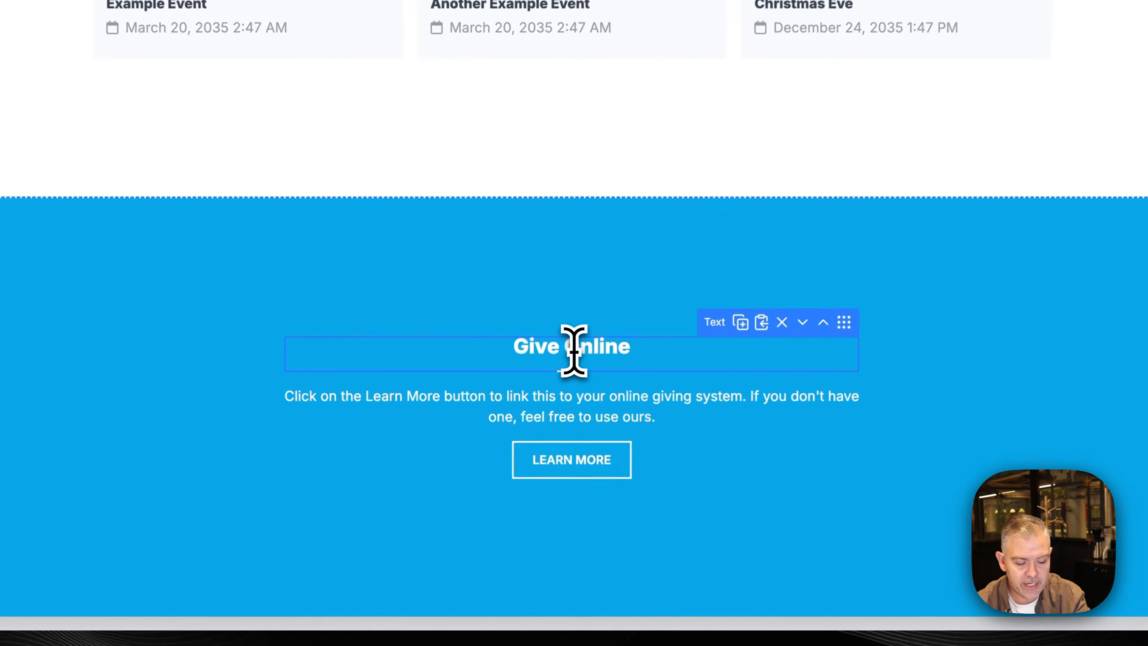
triple_click(498, 474)
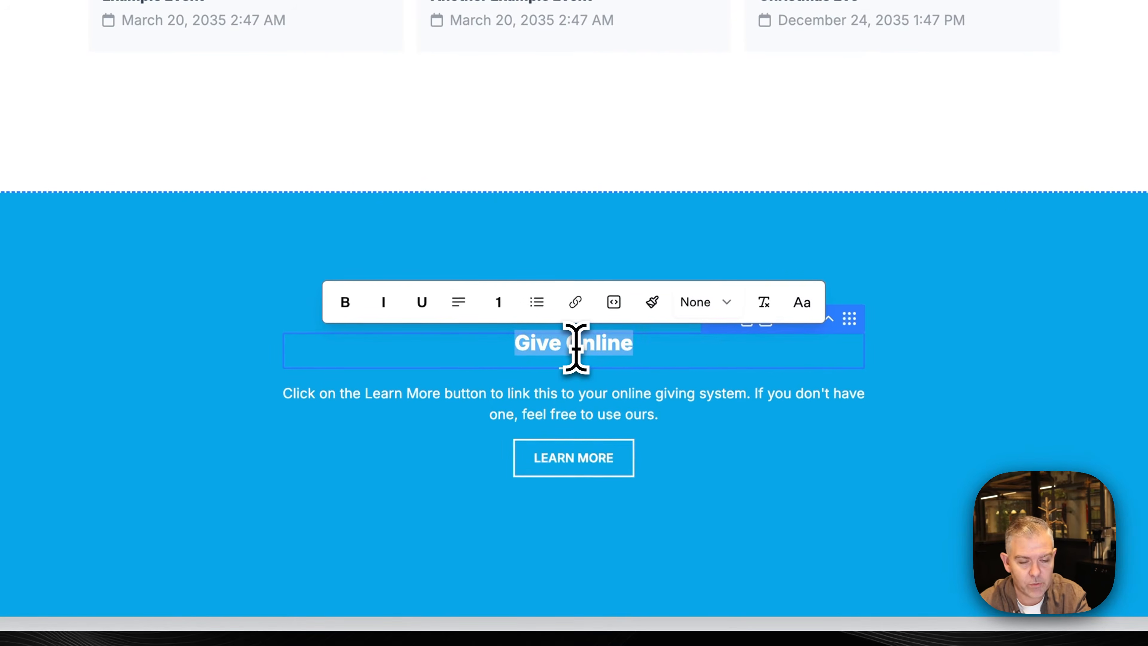
key("BackSpace")
type("Let's Meet Up")
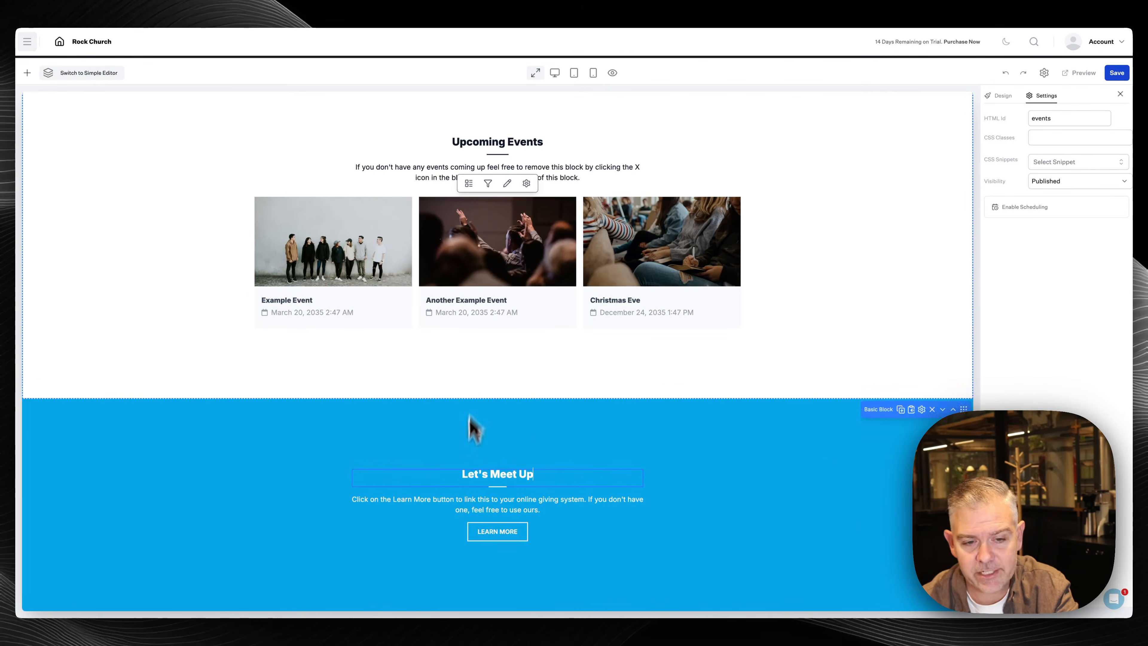
Replace the paragraph with 'We'd love to get to know you more. How about we grab a coffee?'
left_click(471, 500)
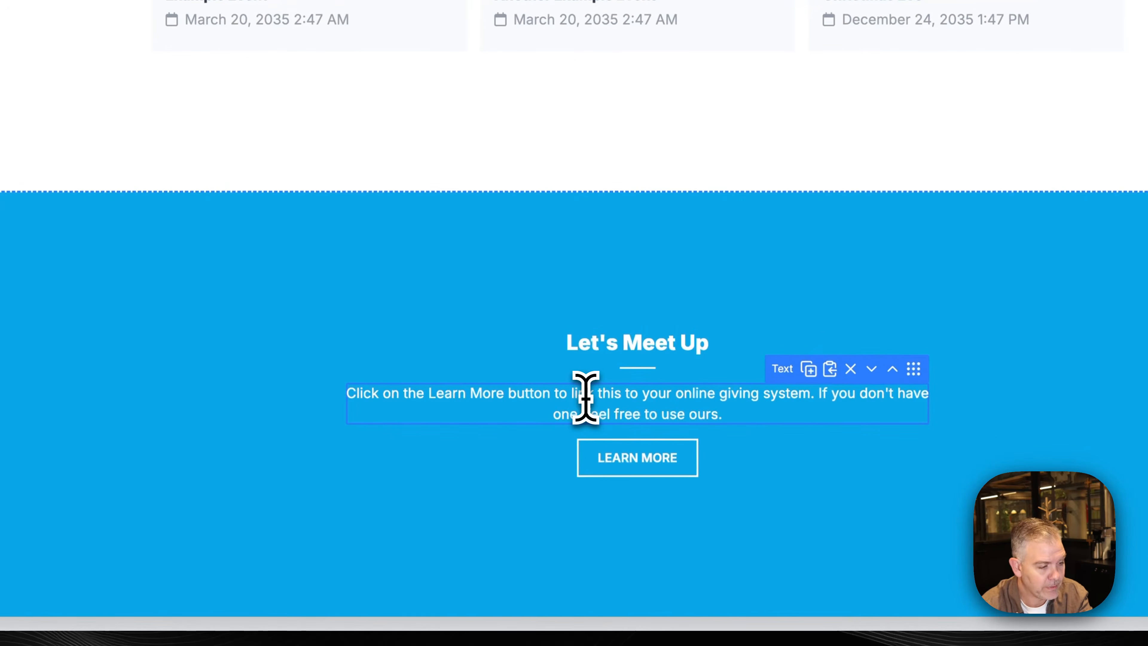
triple_click(579, 402)
type("We'd love to get to know you more.")
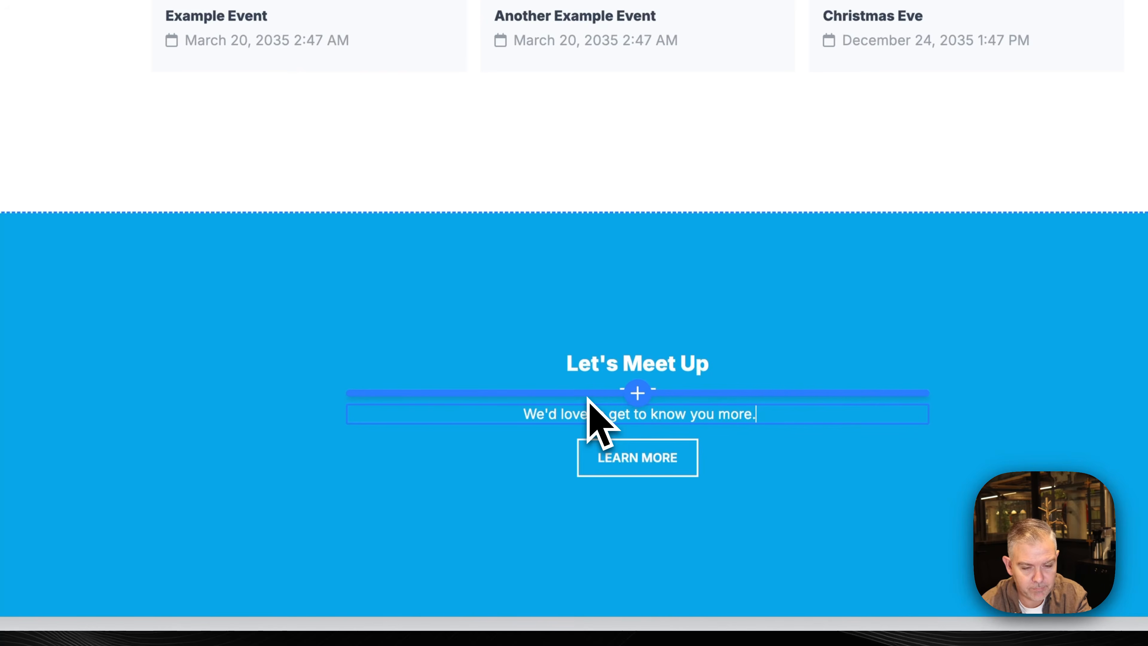
type(" How about we g")
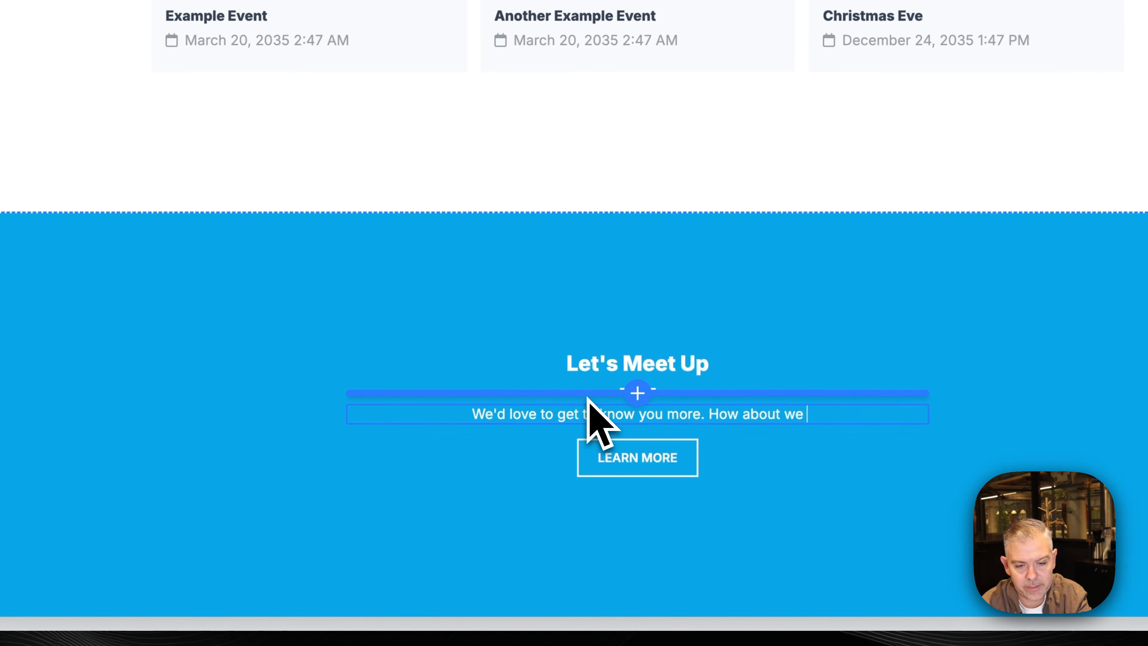
type("rab a coo")
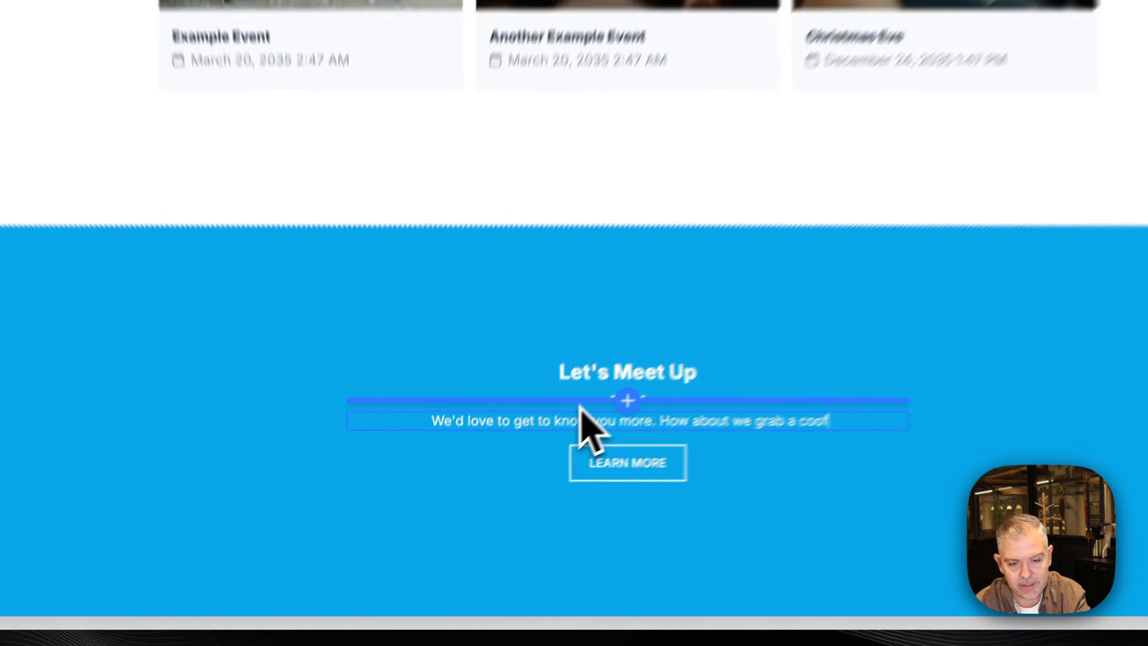
type("fee?")
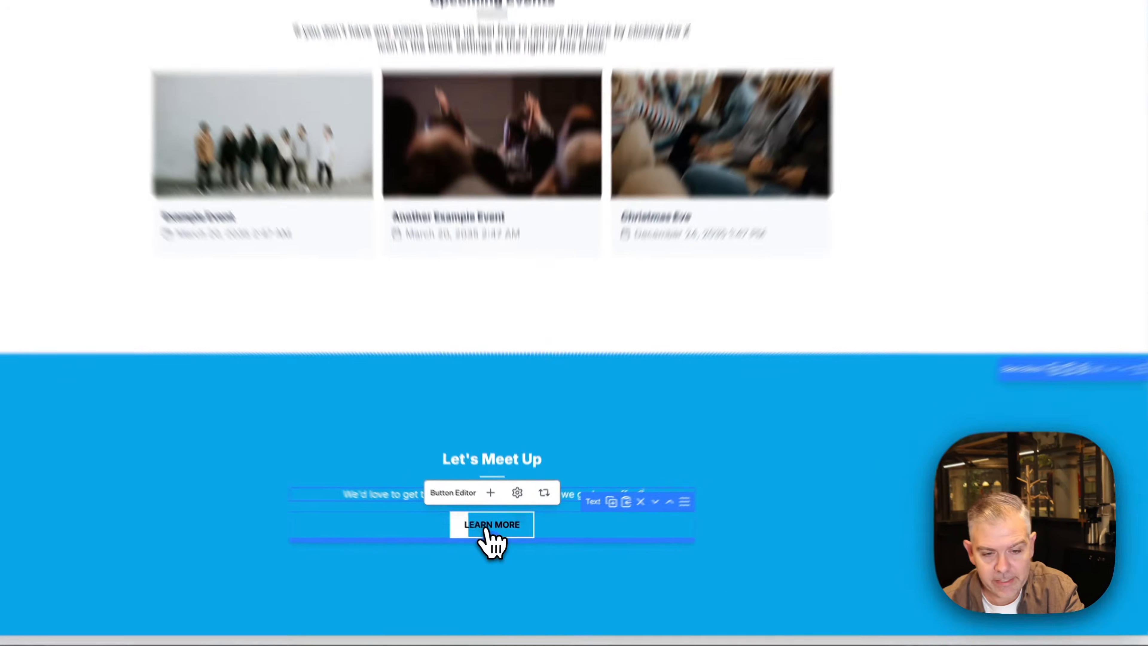
Link the Learn More button to #coffee, set its style to Action, and save
left_click(494, 532)
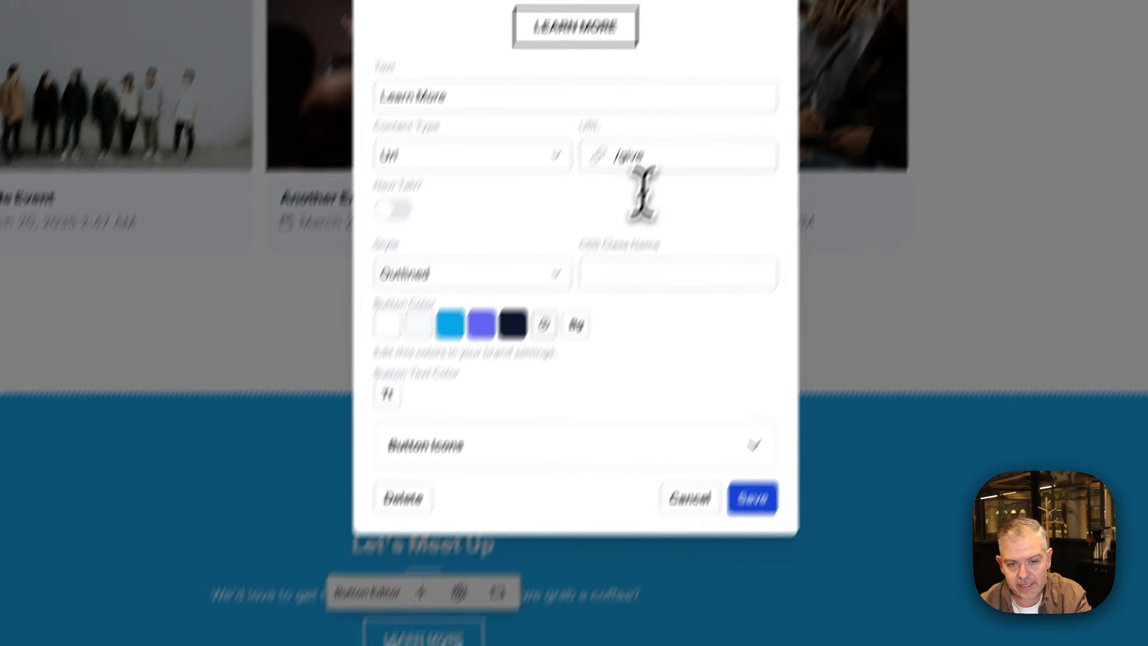
left_click(608, 290)
left_click_drag(590, 265, 552, 263)
type("#")
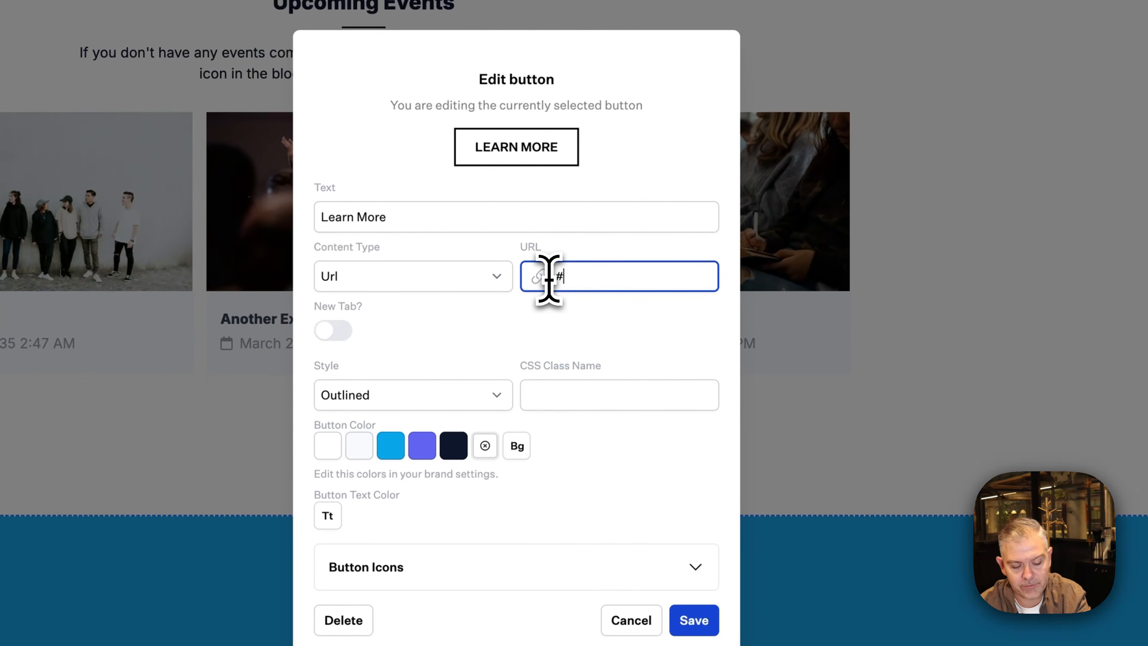
type("cof")
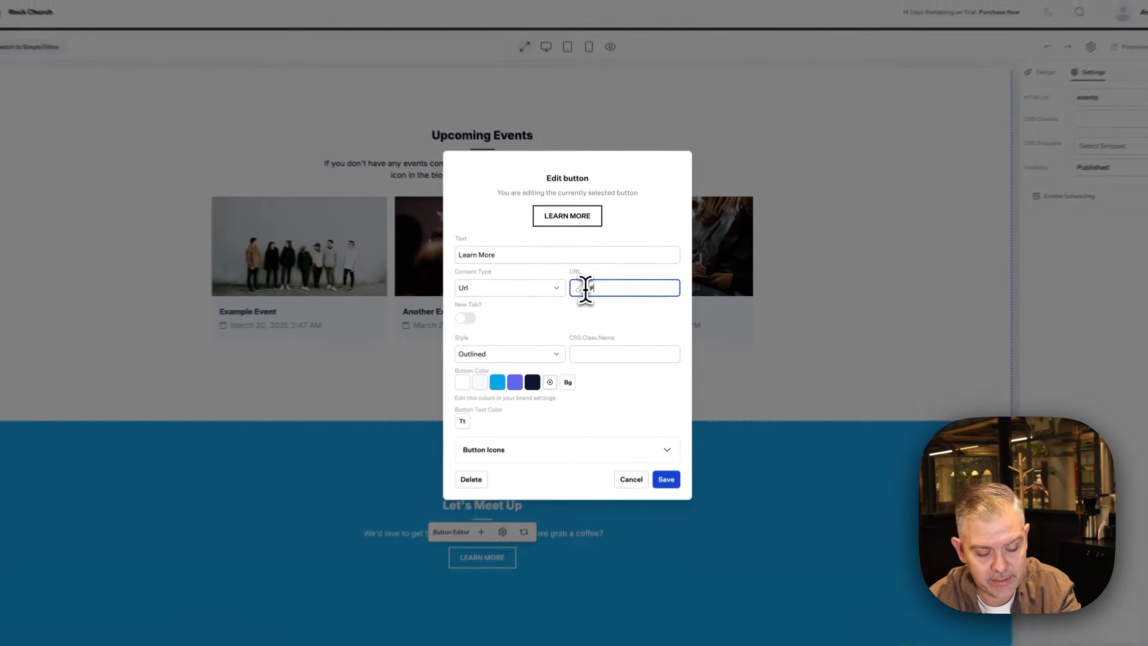
type("f")
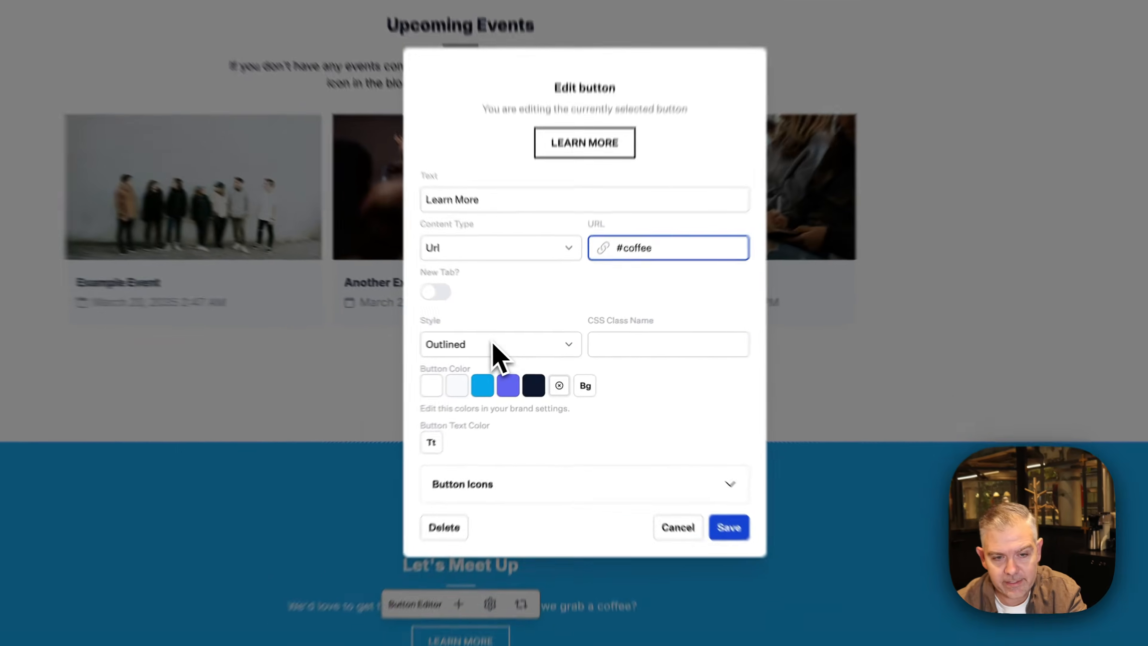
left_click(520, 349)
left_click(538, 338)
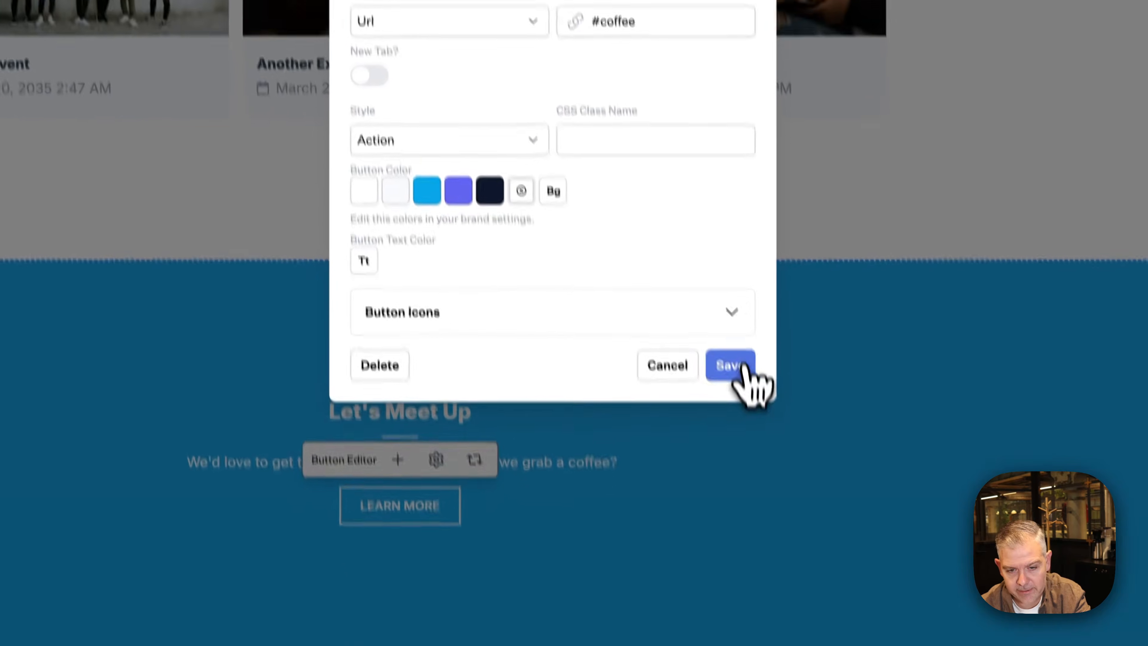
left_click(777, 570)
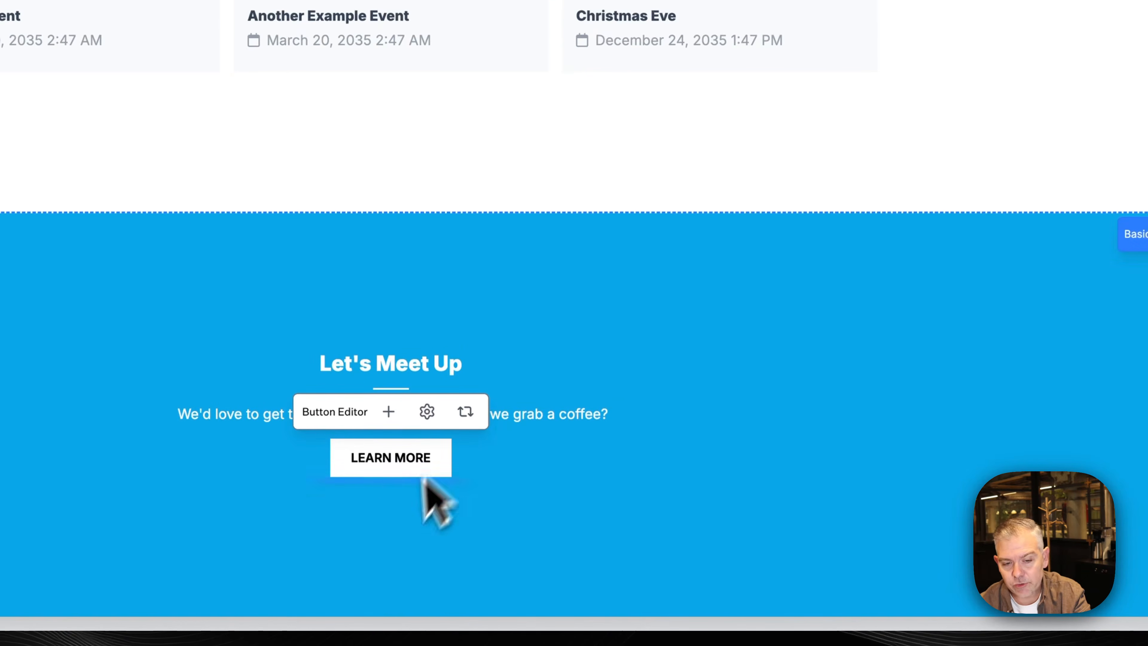
mouse_move(407, 476)
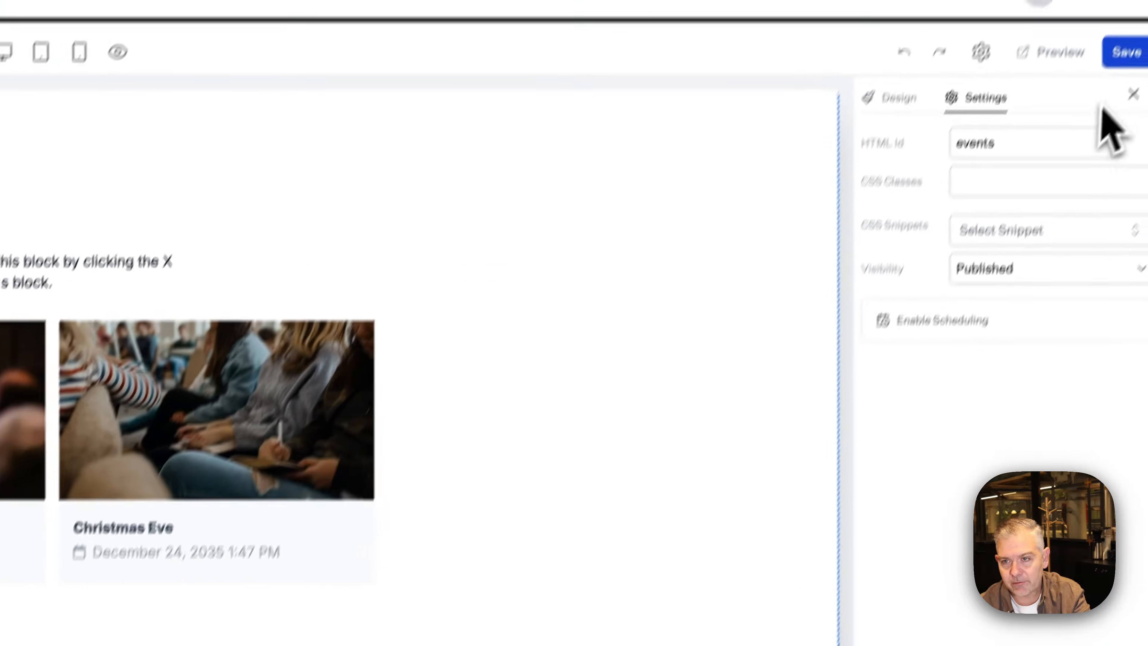
Save the page, dismiss the Update successful notice, and open Page Settings
left_click(1116, 100)
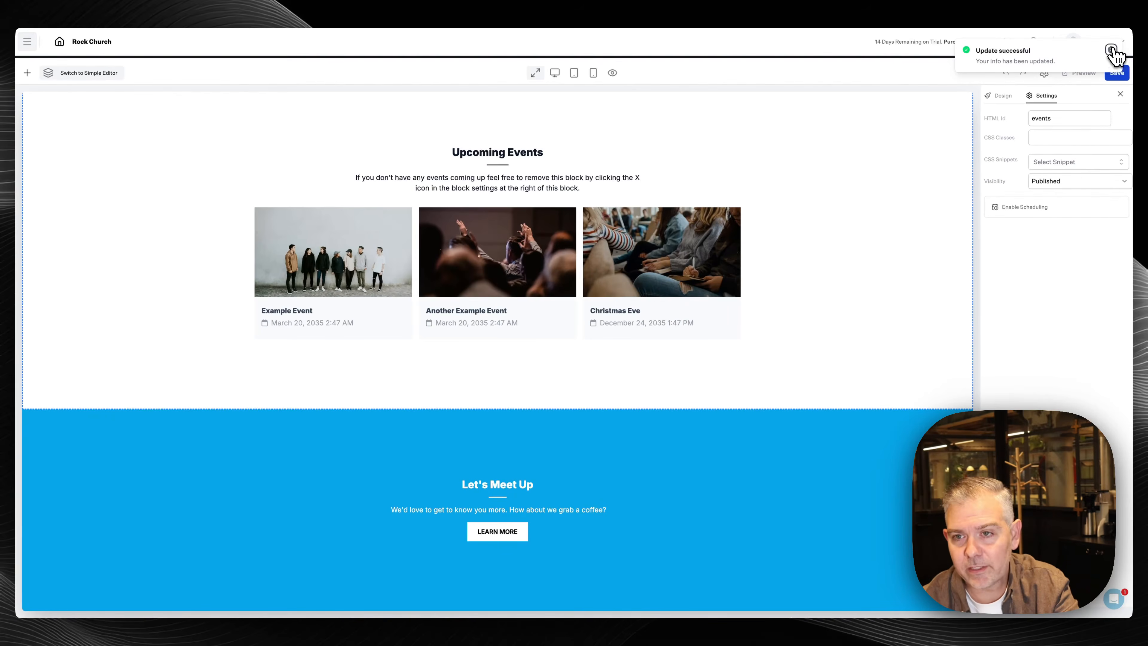
left_click(1110, 50)
left_click(1045, 74)
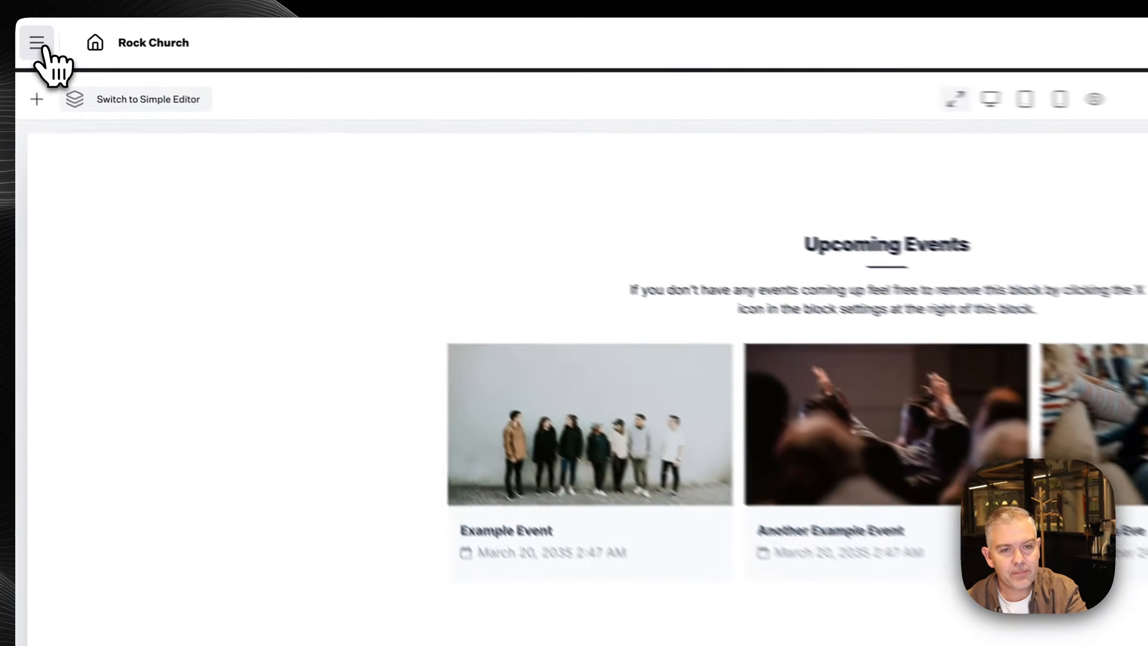
Go to Website > Pages and open the About page in the editor
left_click(41, 44)
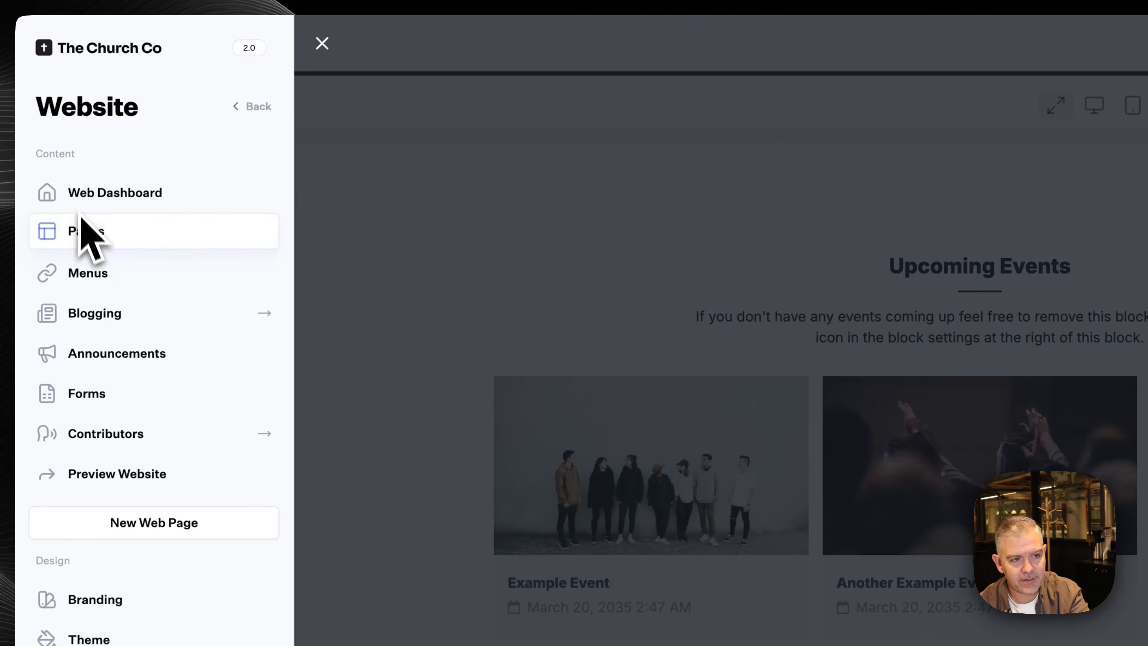
left_click(252, 107)
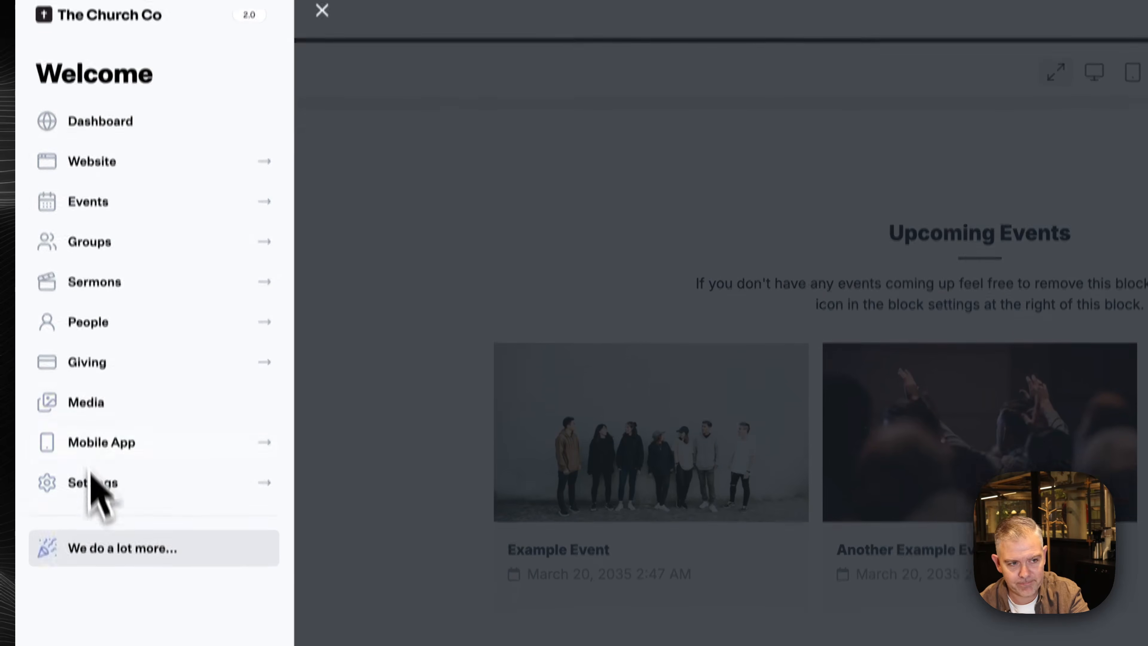
left_click(109, 165)
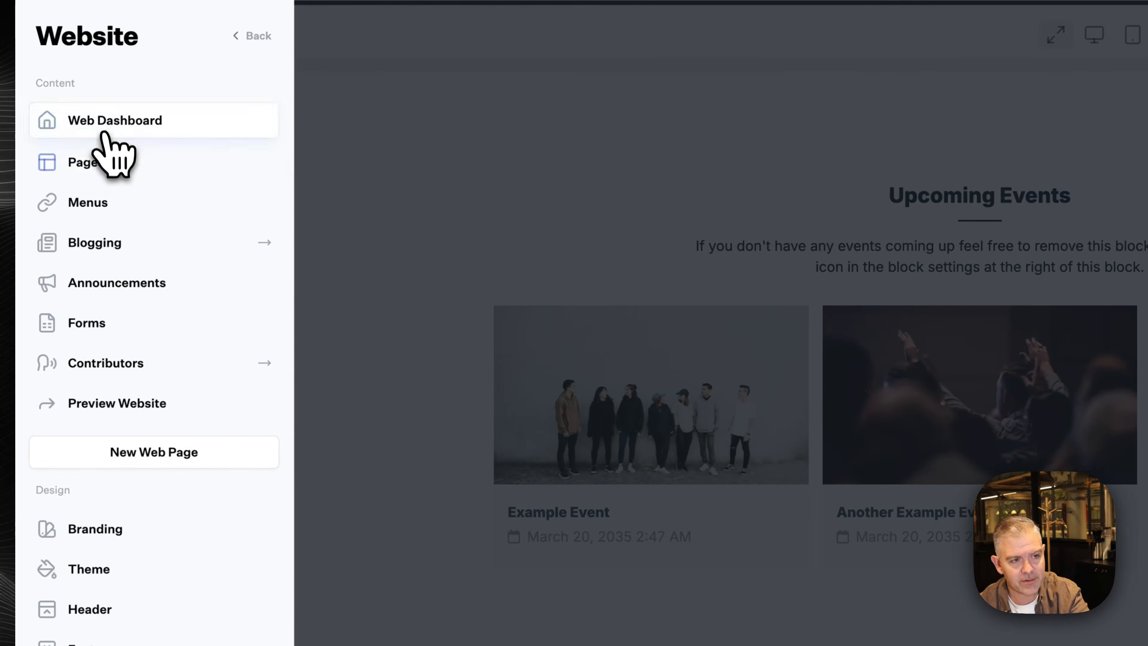
left_click(96, 168)
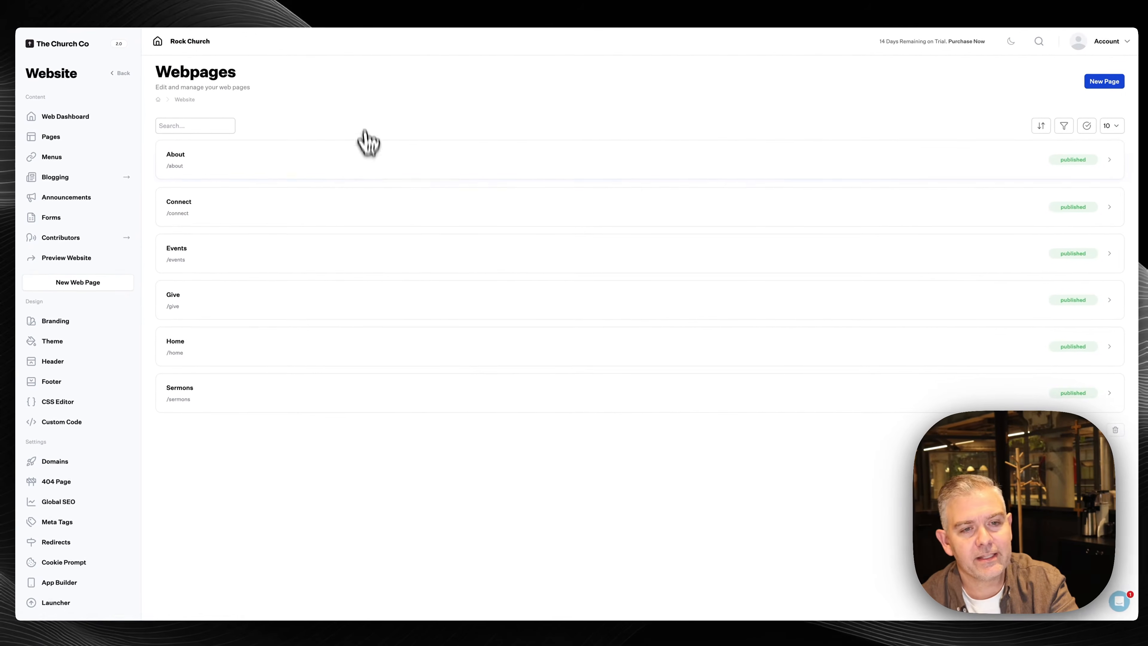
left_click(371, 168)
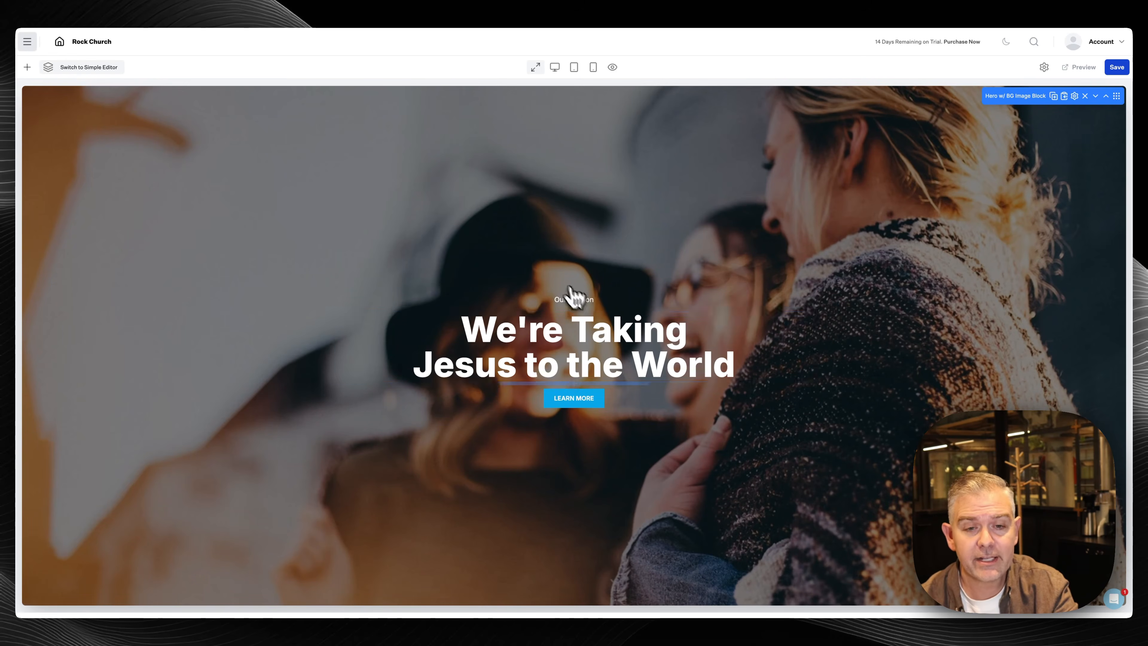
Change the hero's small Our Mission line to 'Rock Church'
scroll(579, 453, "down", 5)
scroll(581, 484, "down", 1)
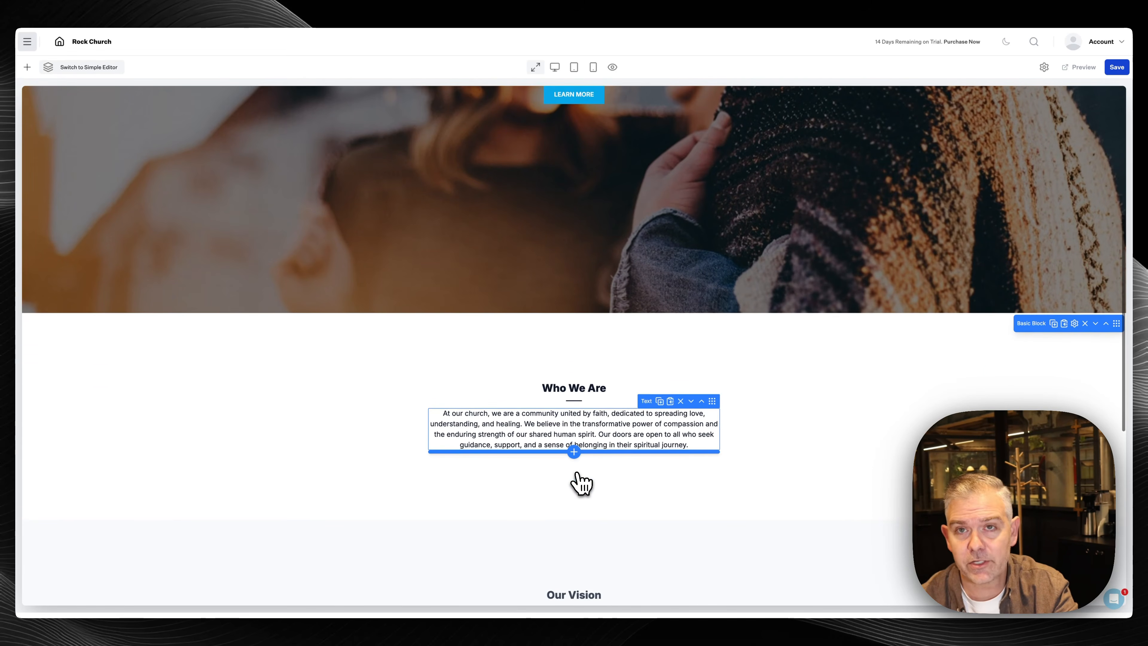
scroll(581, 485, "down", 1)
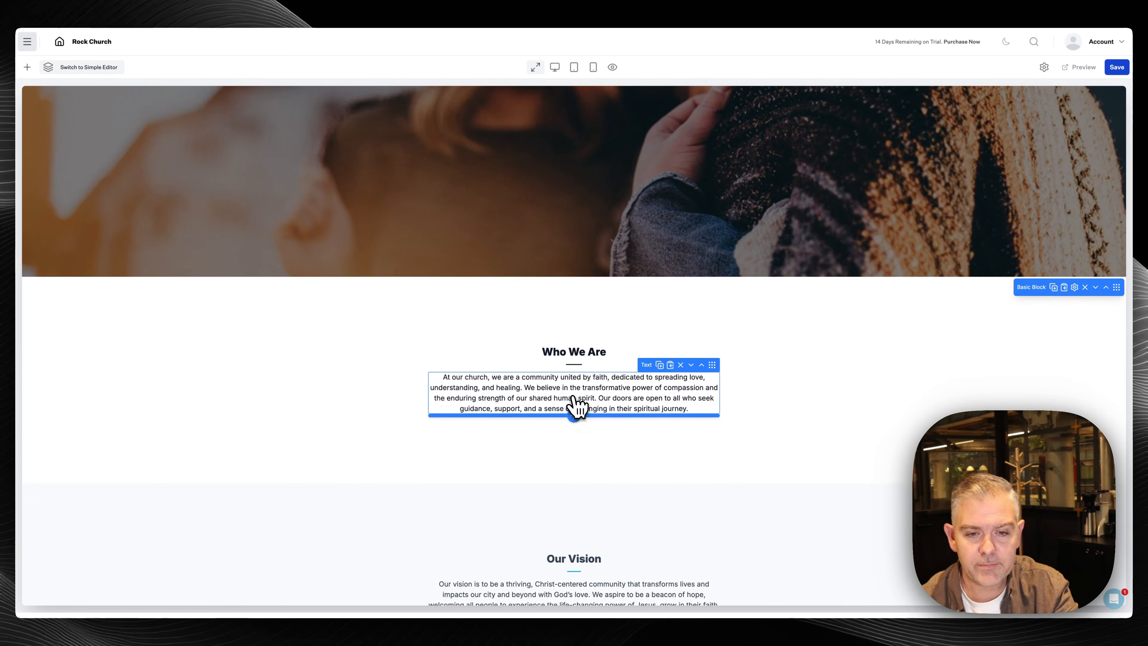
scroll(574, 405, "up", 2)
scroll(483, 289, "up", 5)
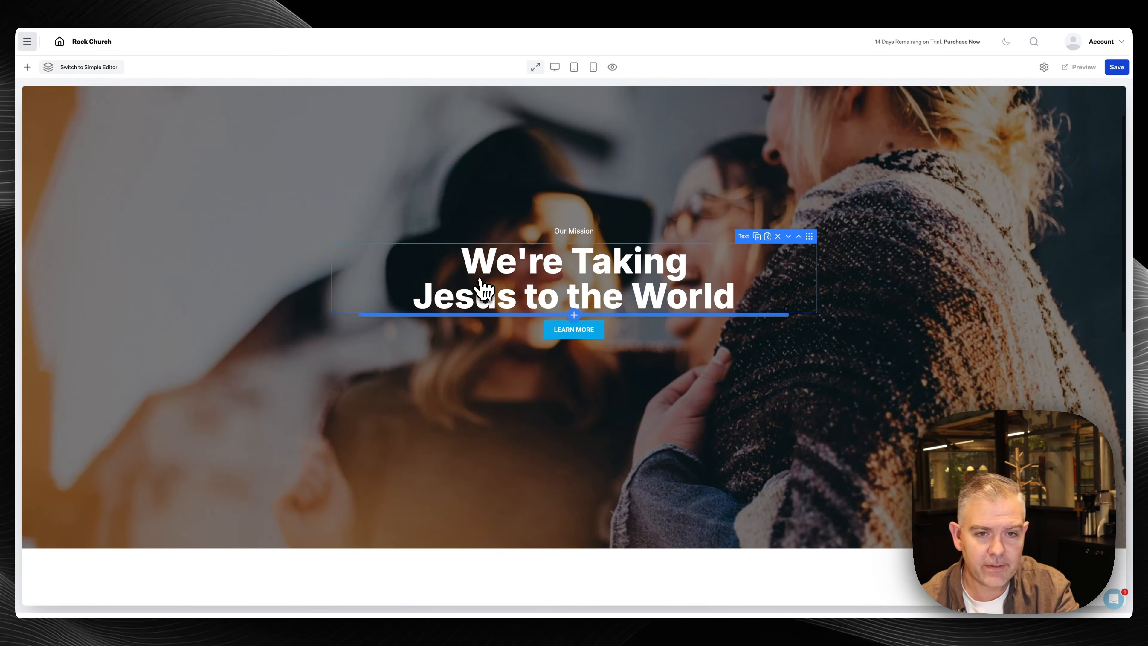
left_click(584, 230)
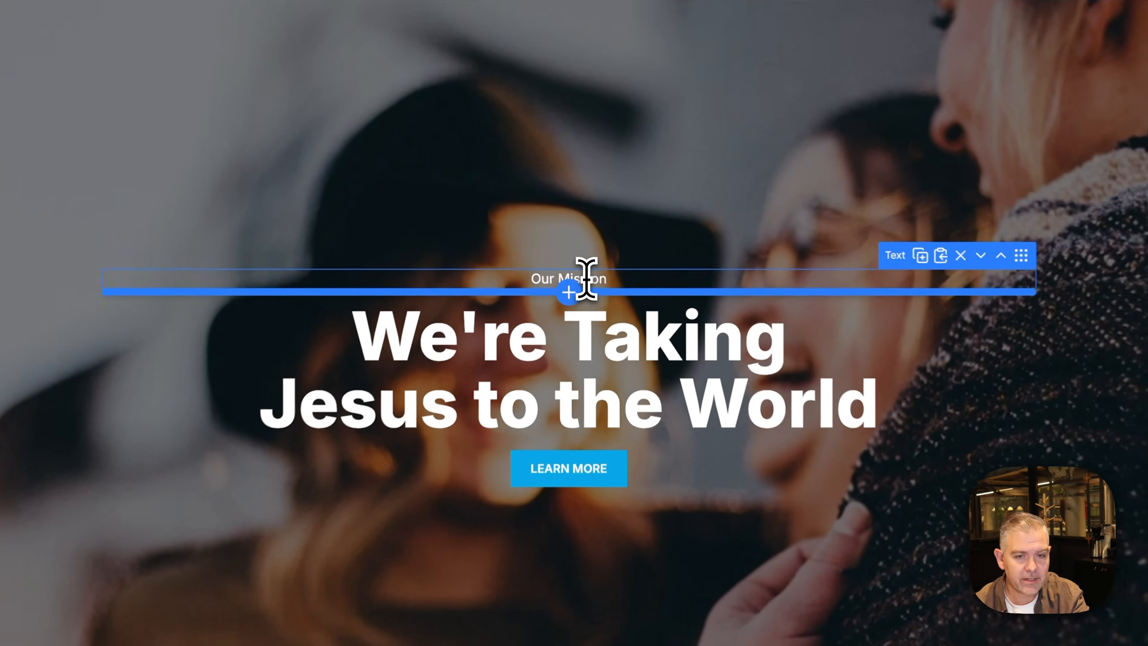
triple_click(587, 282)
type("Rock Church")
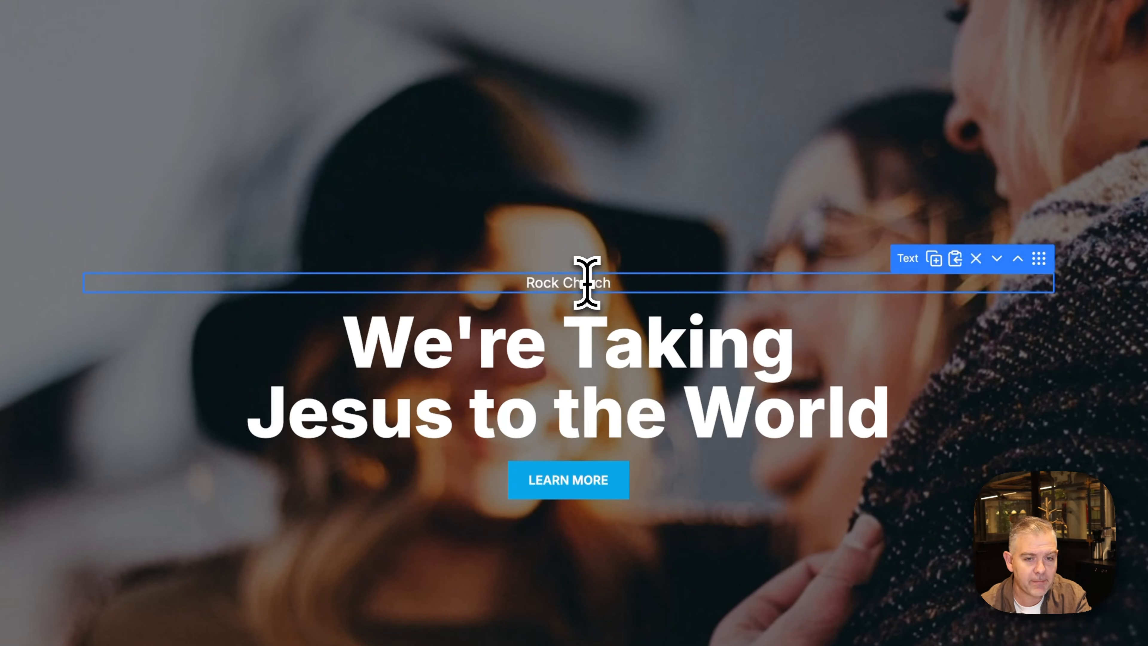
Change the hero heading to 'Serving our community while preaching the Gospel'
left_click(584, 317)
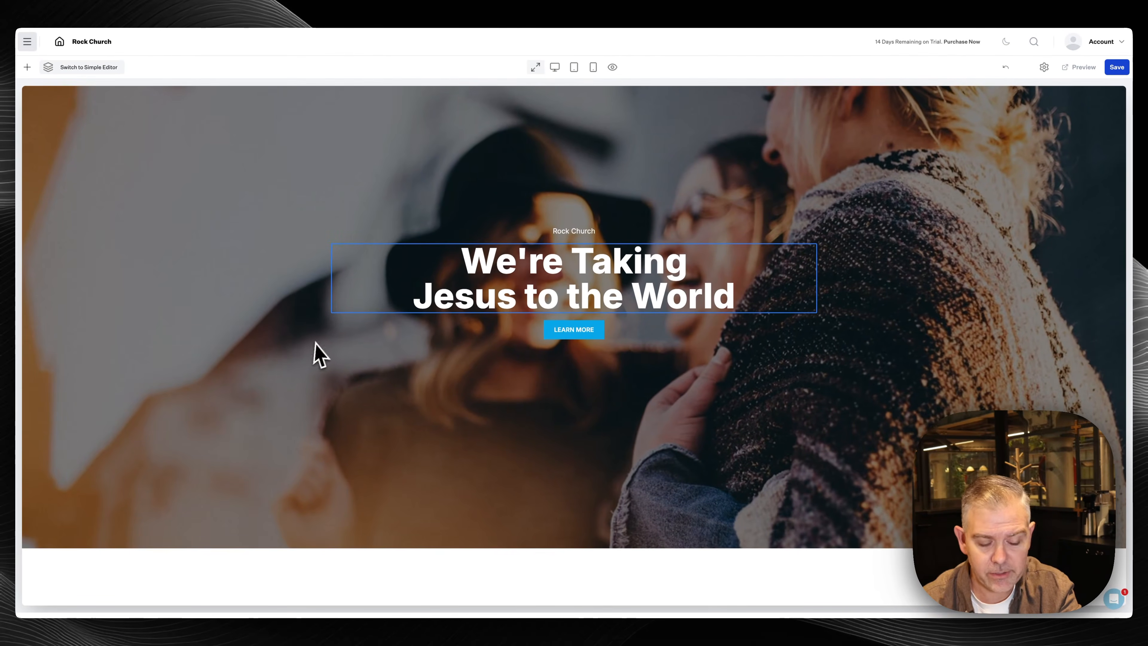
key("ctrl+a")
type("Serv")
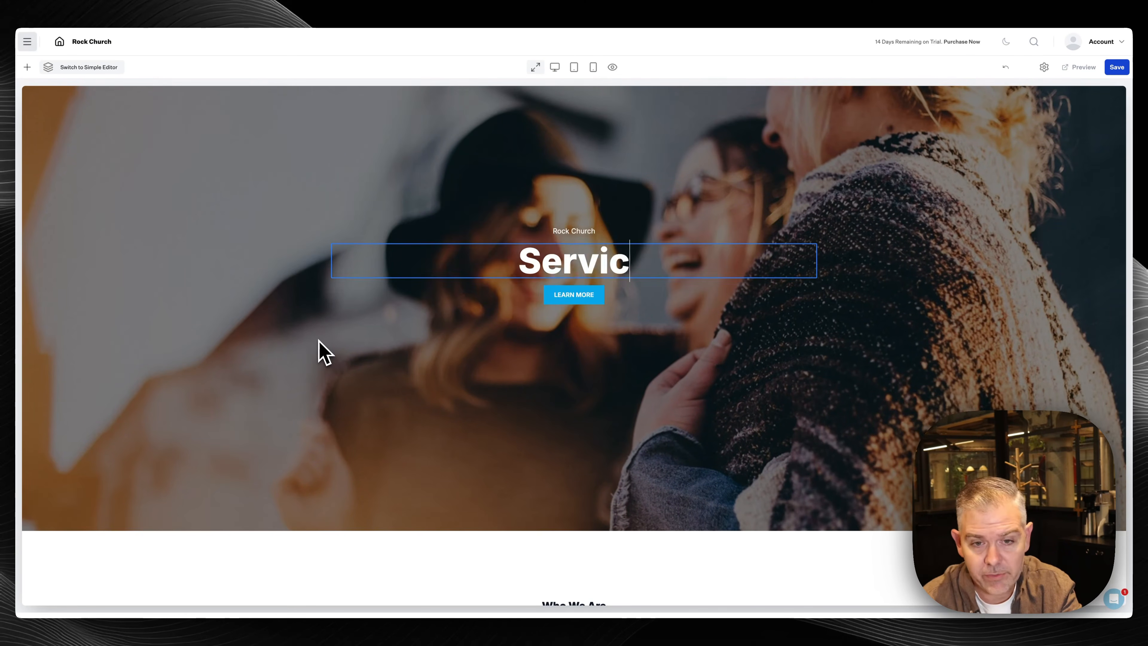
type("ing")
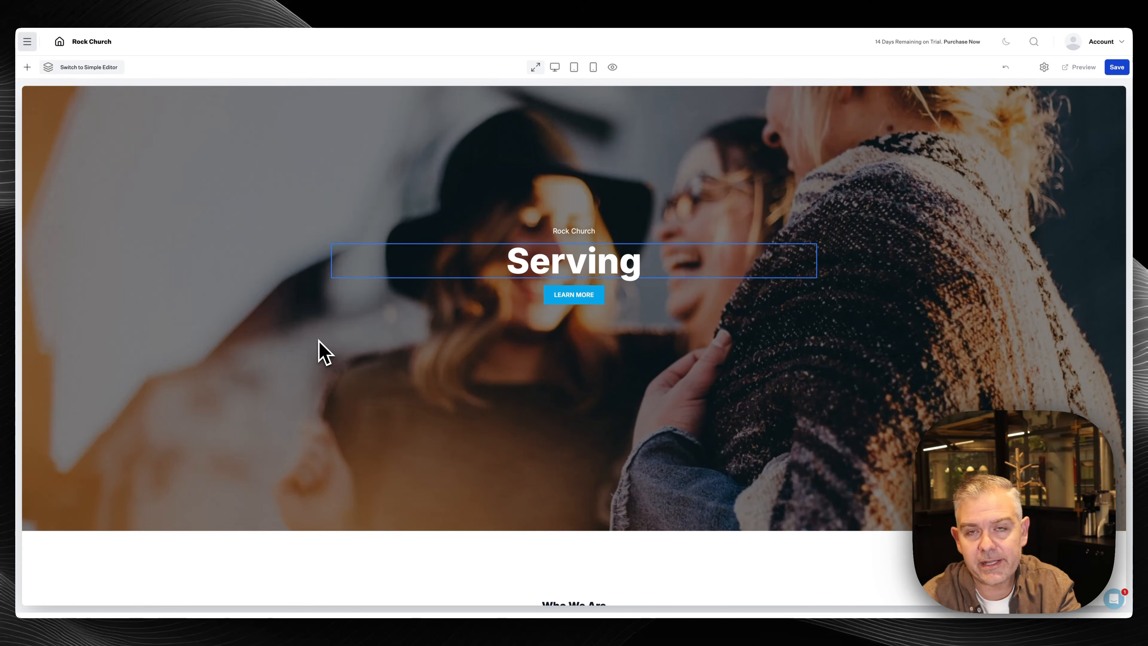
type(" our")
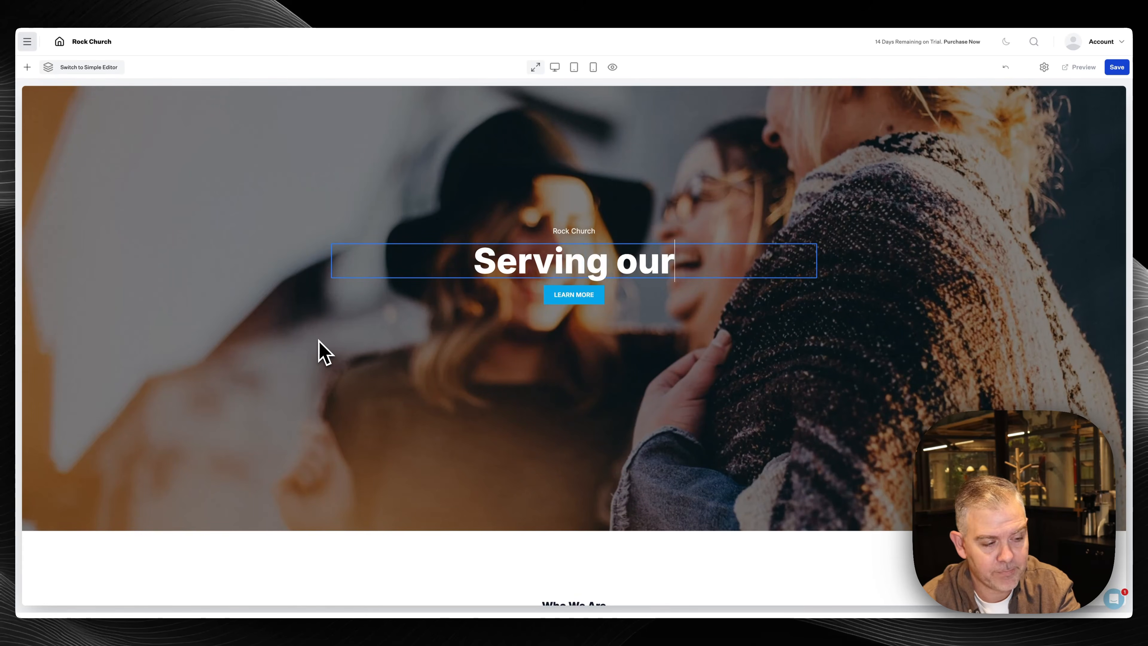
type(" community")
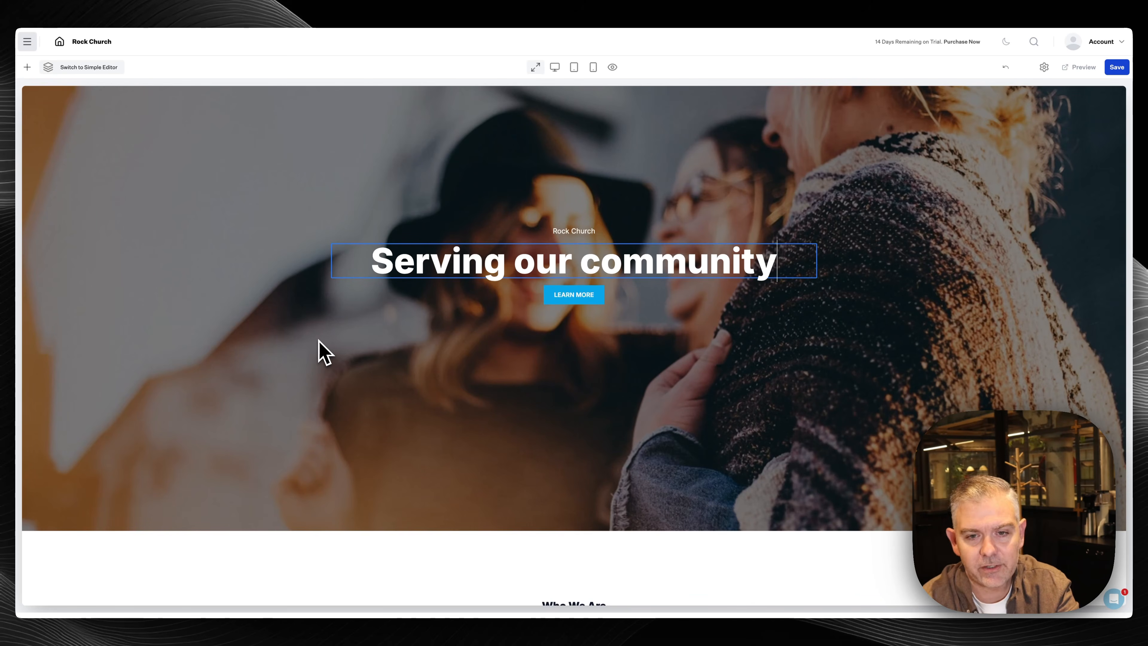
type("while pr")
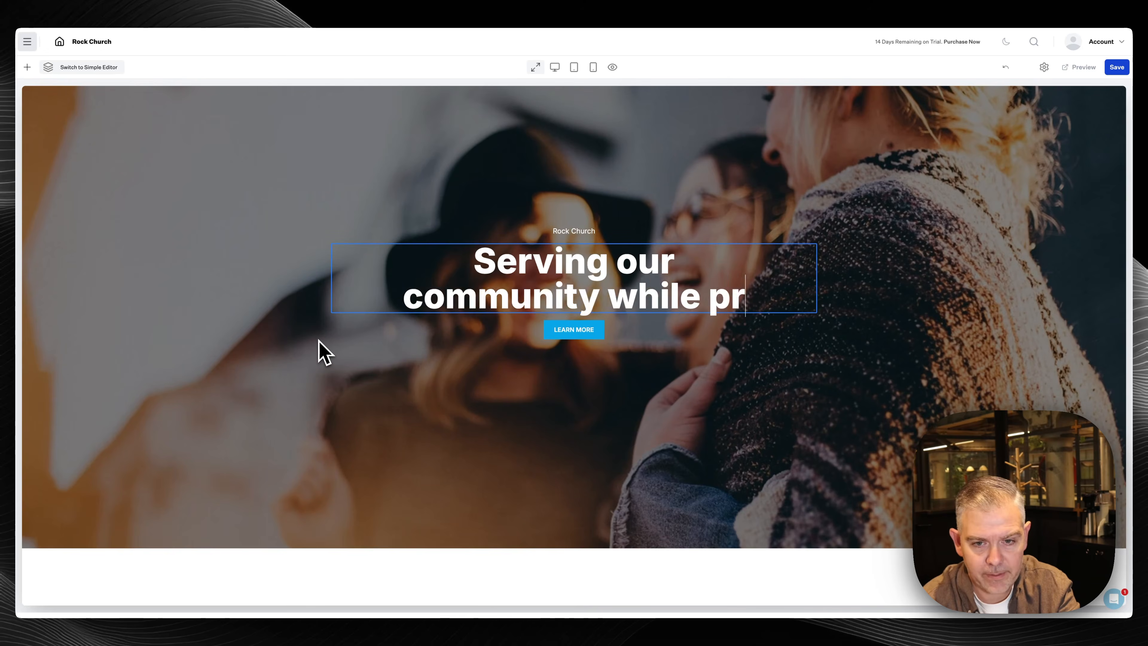
type("eaching the ")
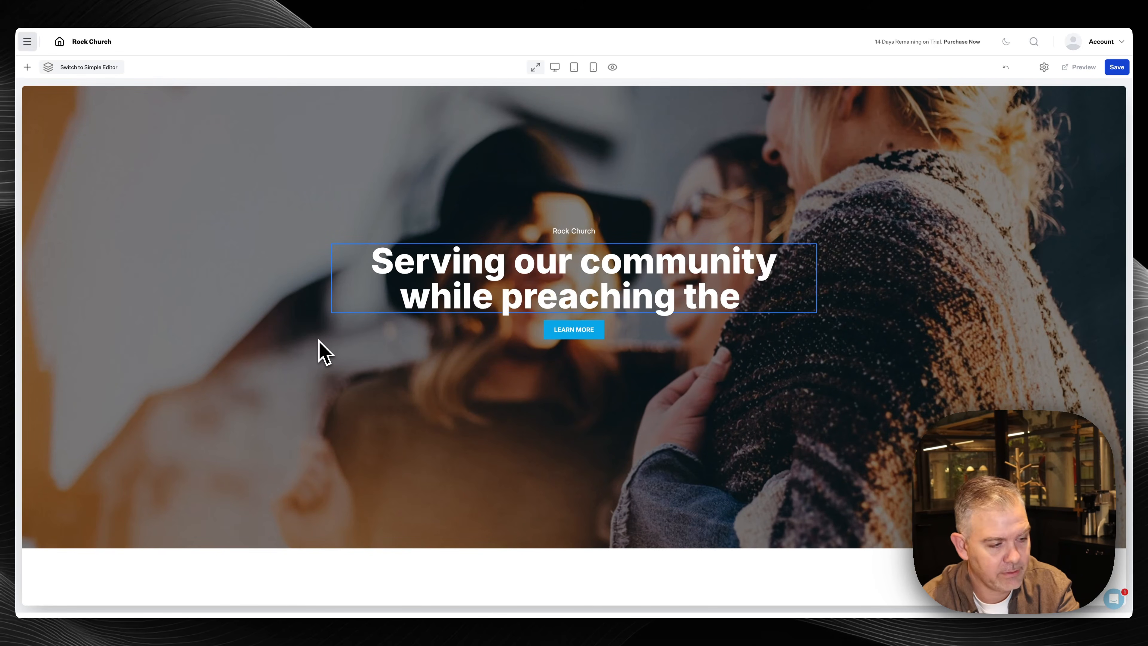
type("Gospel")
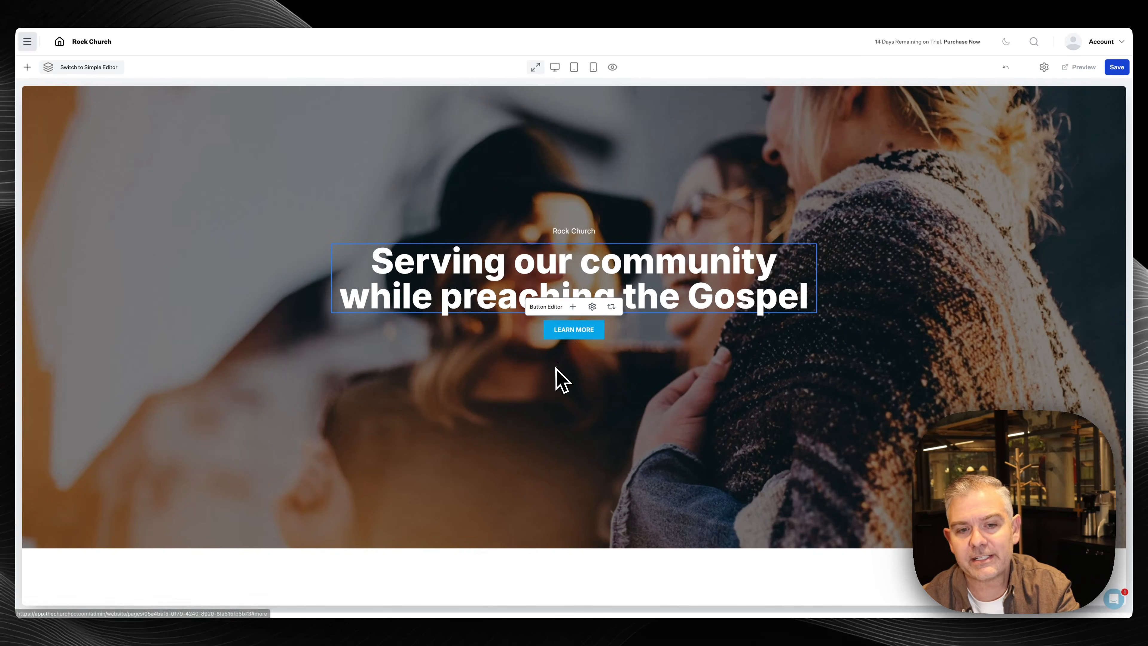
scroll(570, 334, "down", 5)
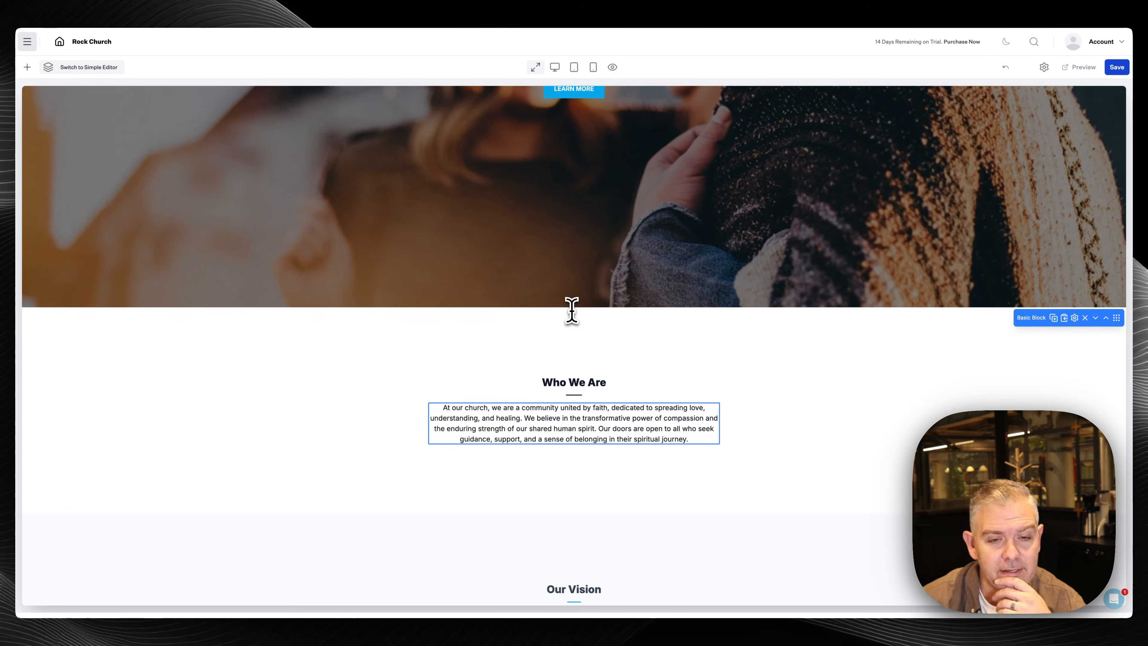
scroll(579, 343, "down", 4)
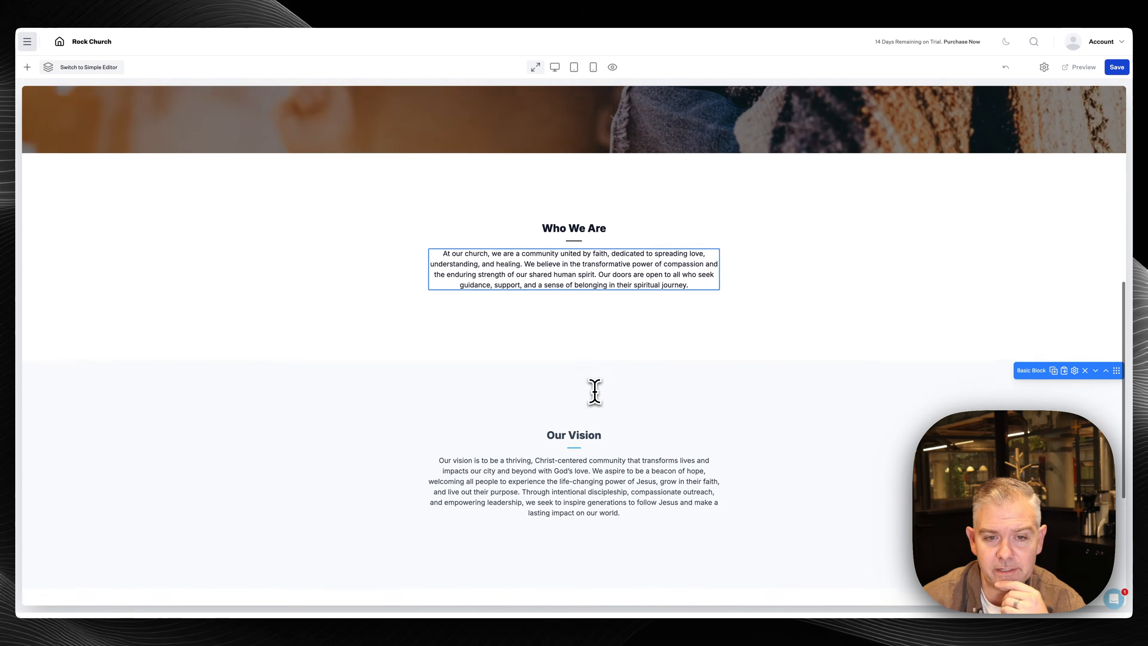
scroll(594, 390, "up", 2)
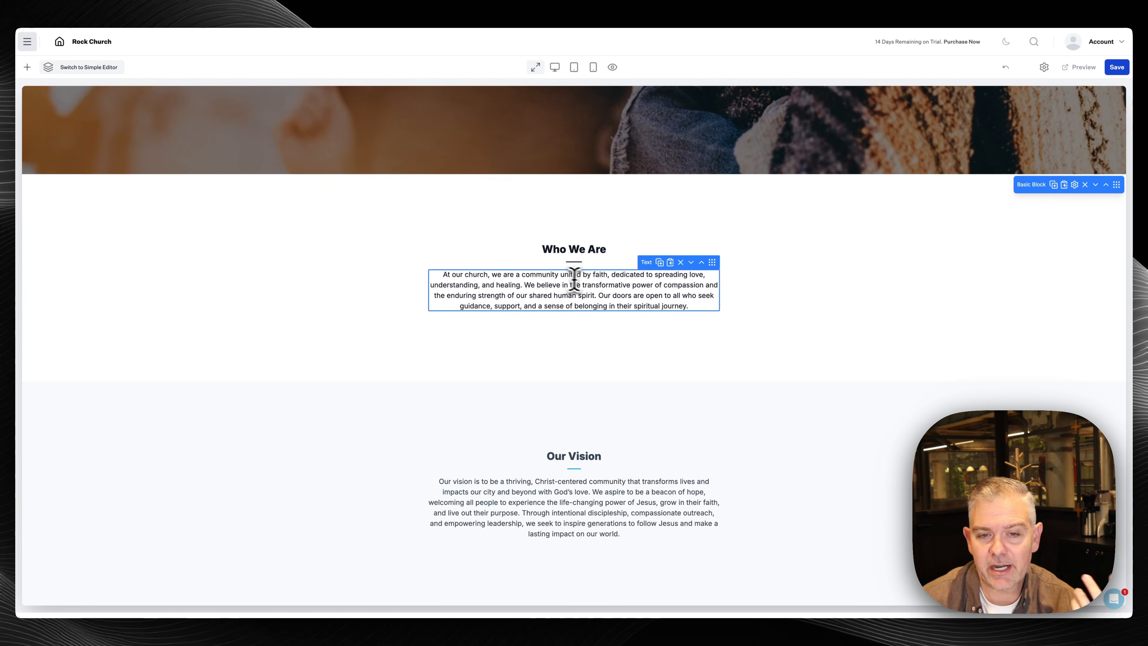
scroll(570, 322, "down", 3)
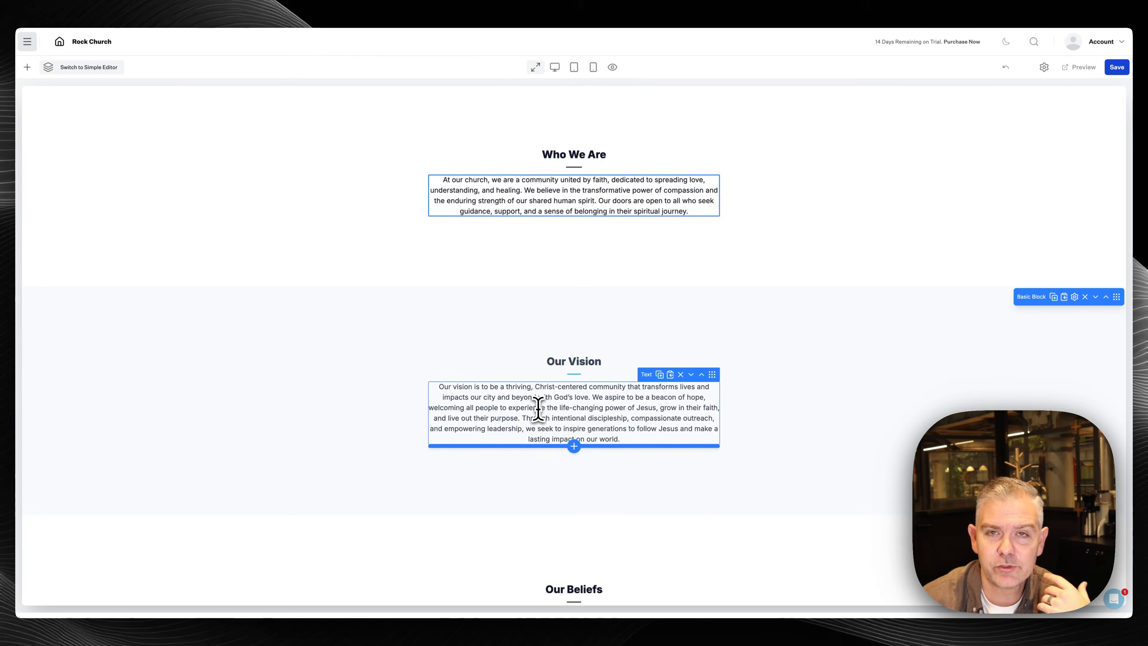
scroll(538, 409, "down", 5)
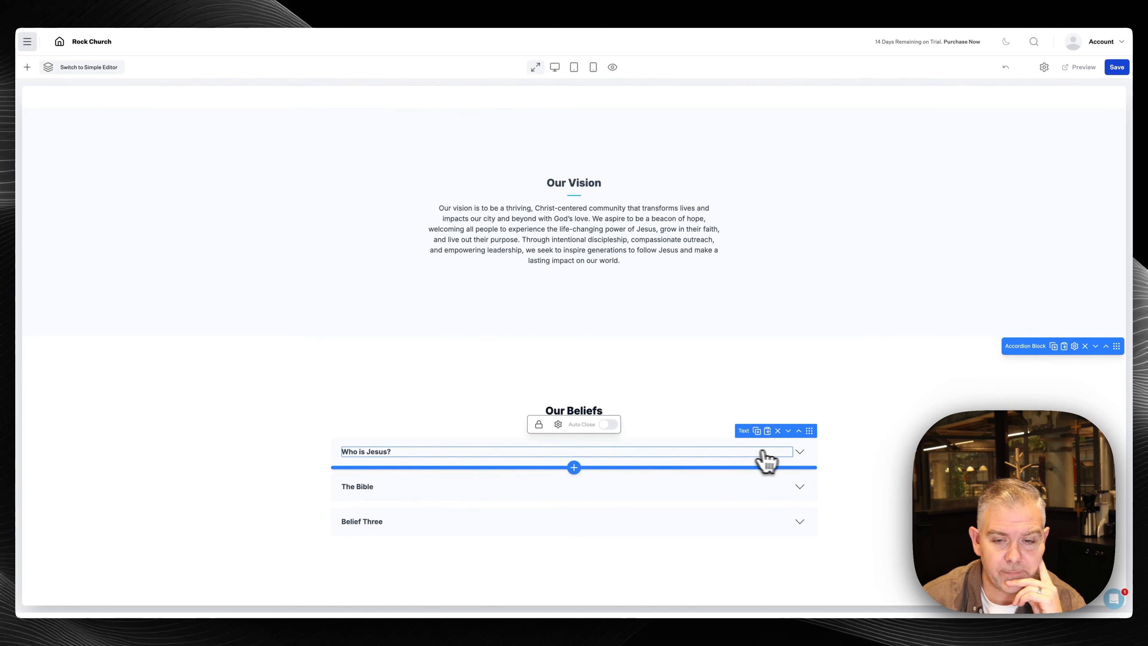
left_click(800, 453)
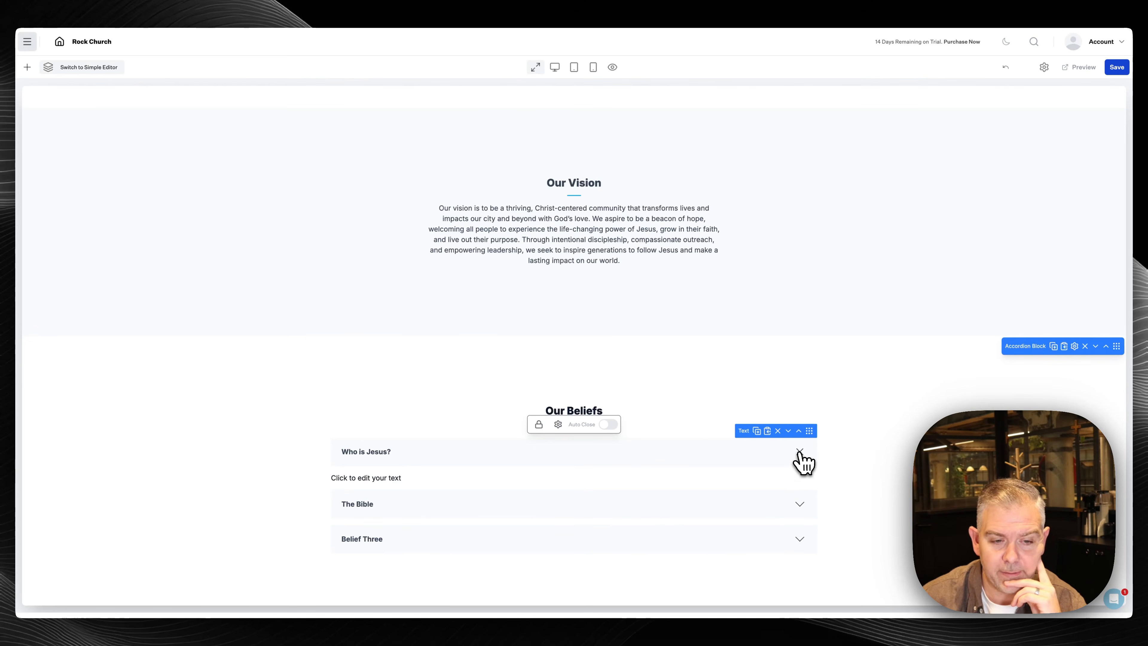
left_click(800, 453)
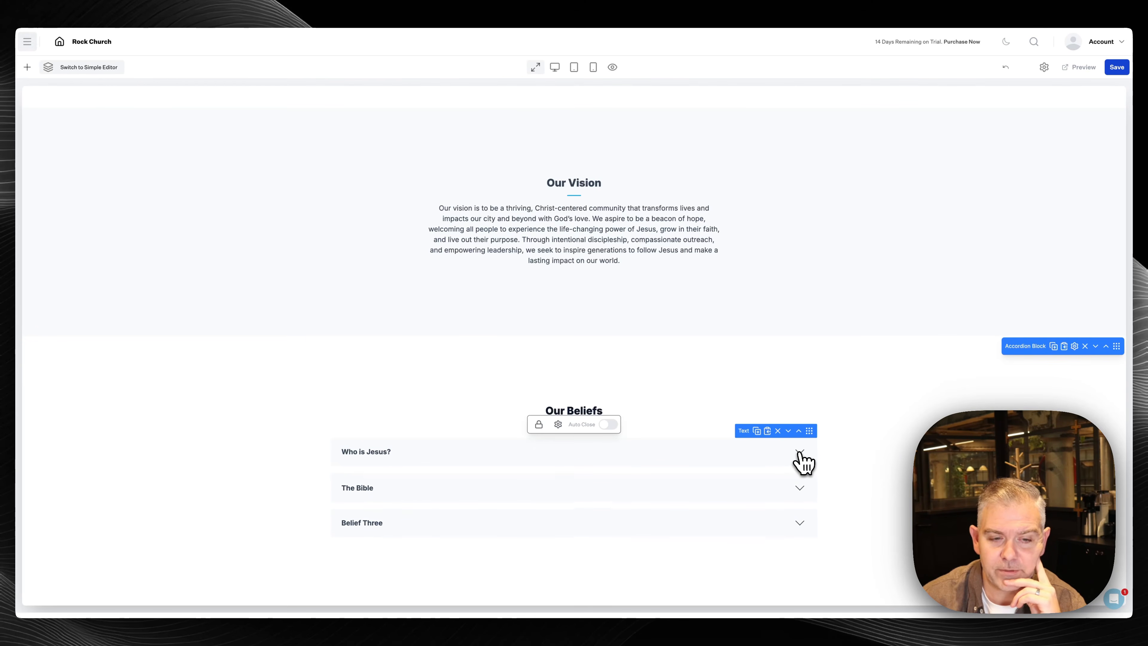
left_click(380, 453)
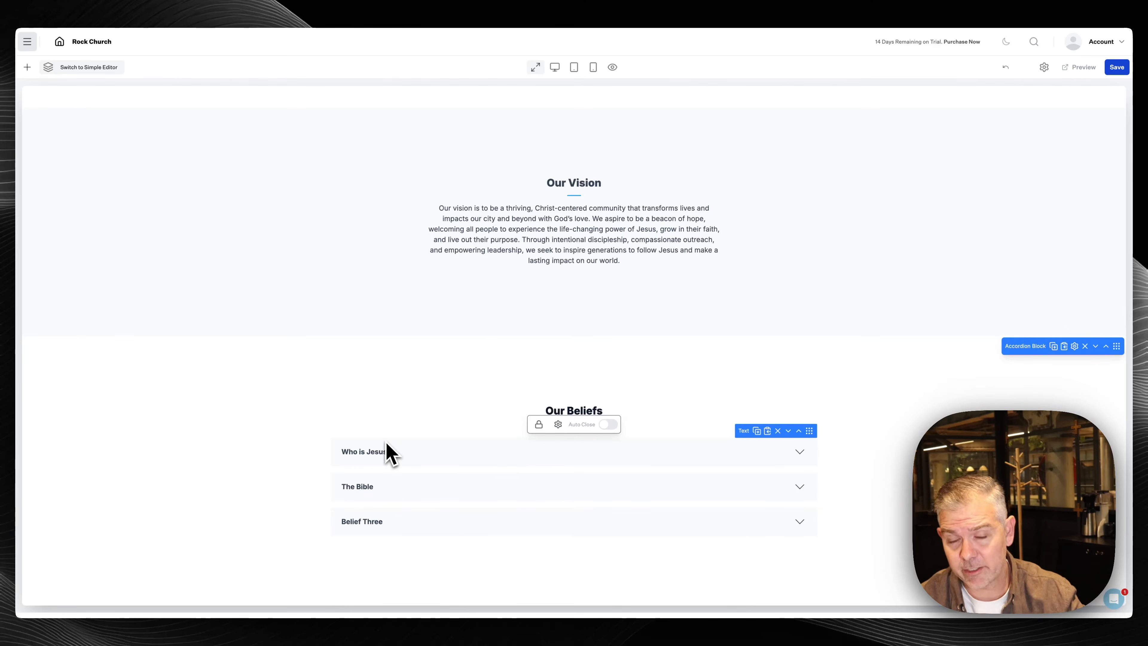
left_click(386, 452)
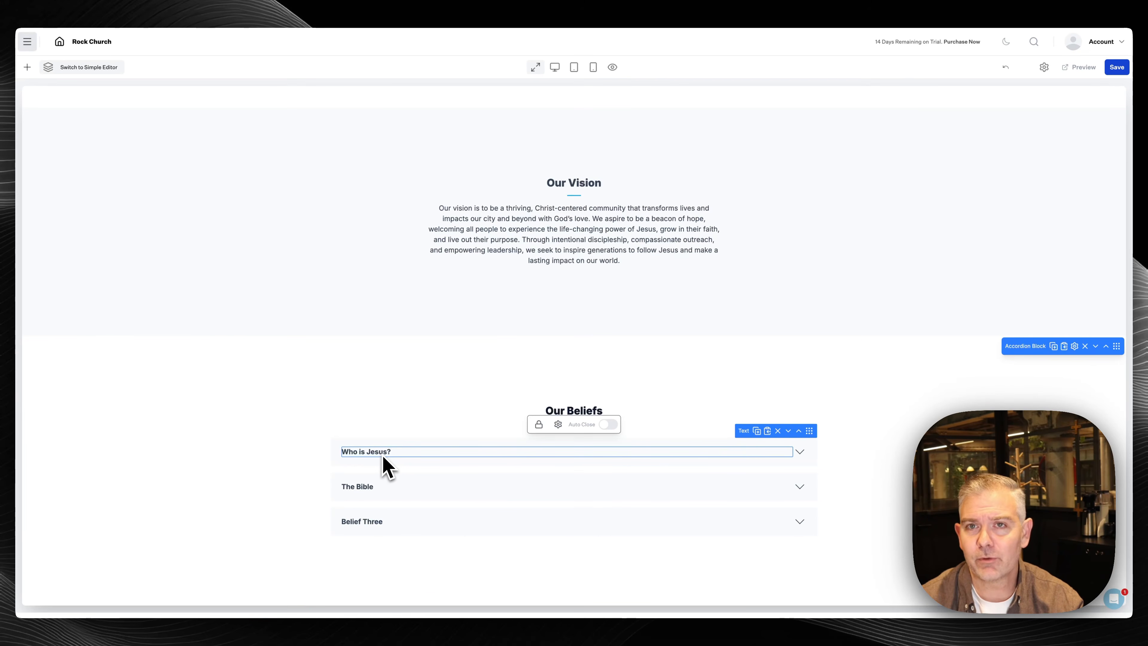
left_click(382, 453)
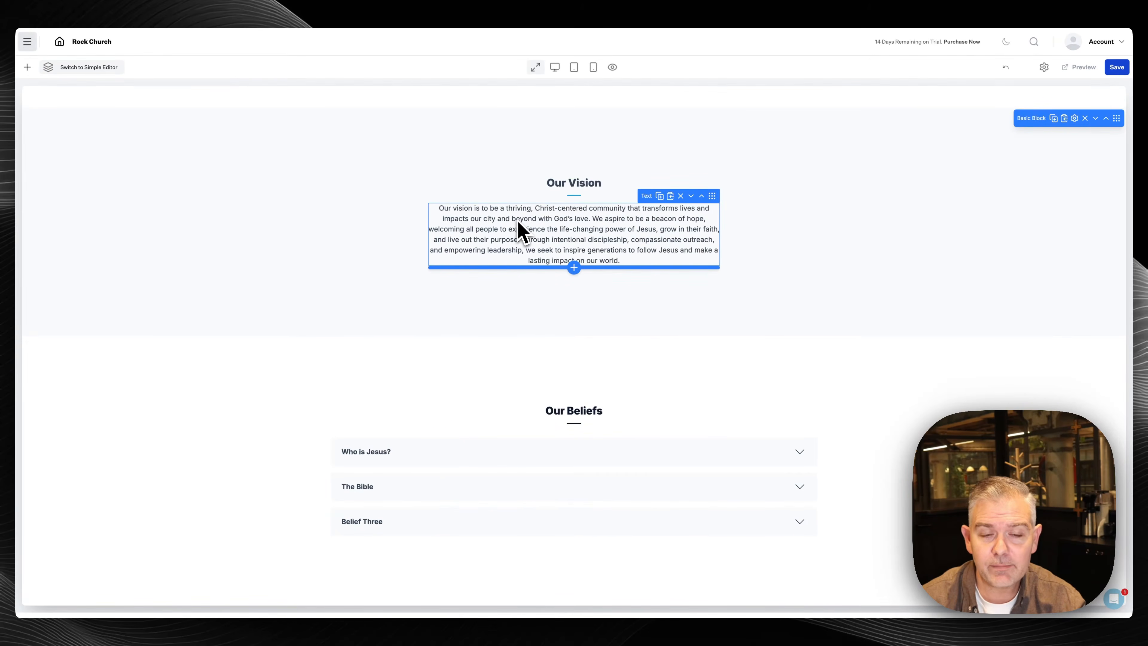
Insert a Basic Block and set its Background swatch to dark navy
left_click(27, 67)
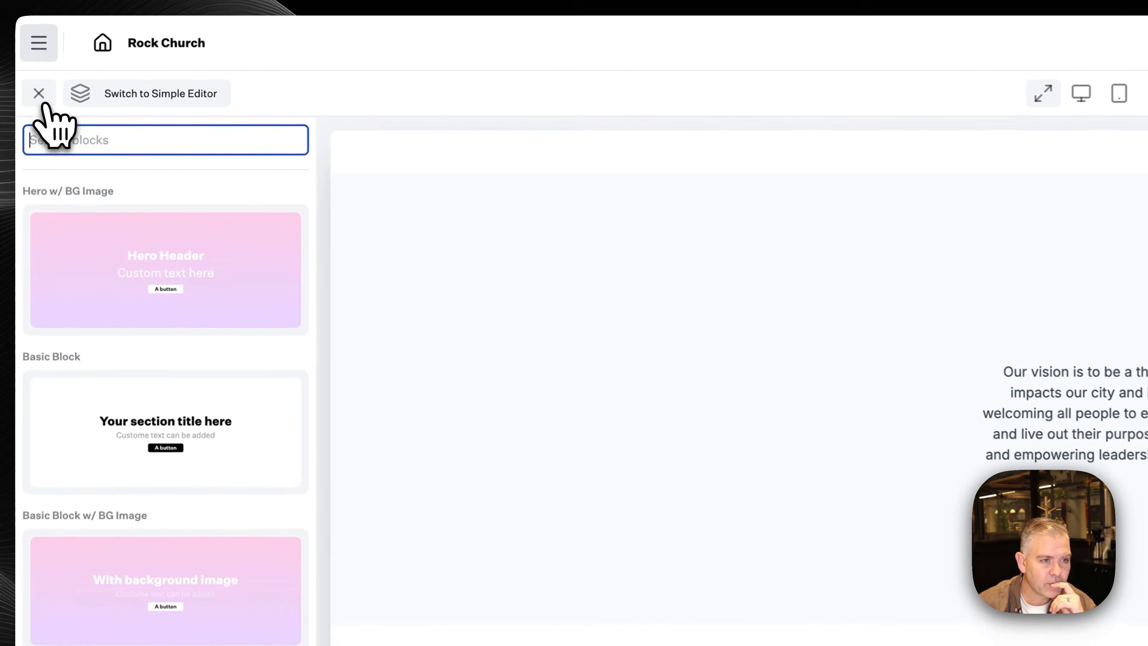
left_click(212, 448)
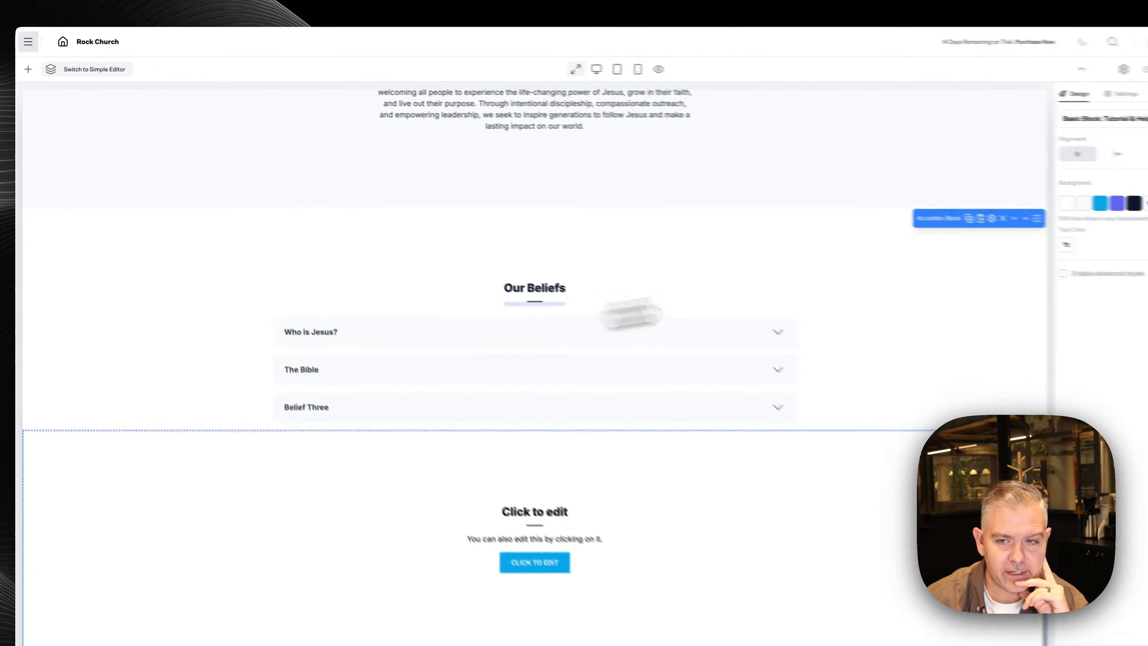
left_click(1054, 192)
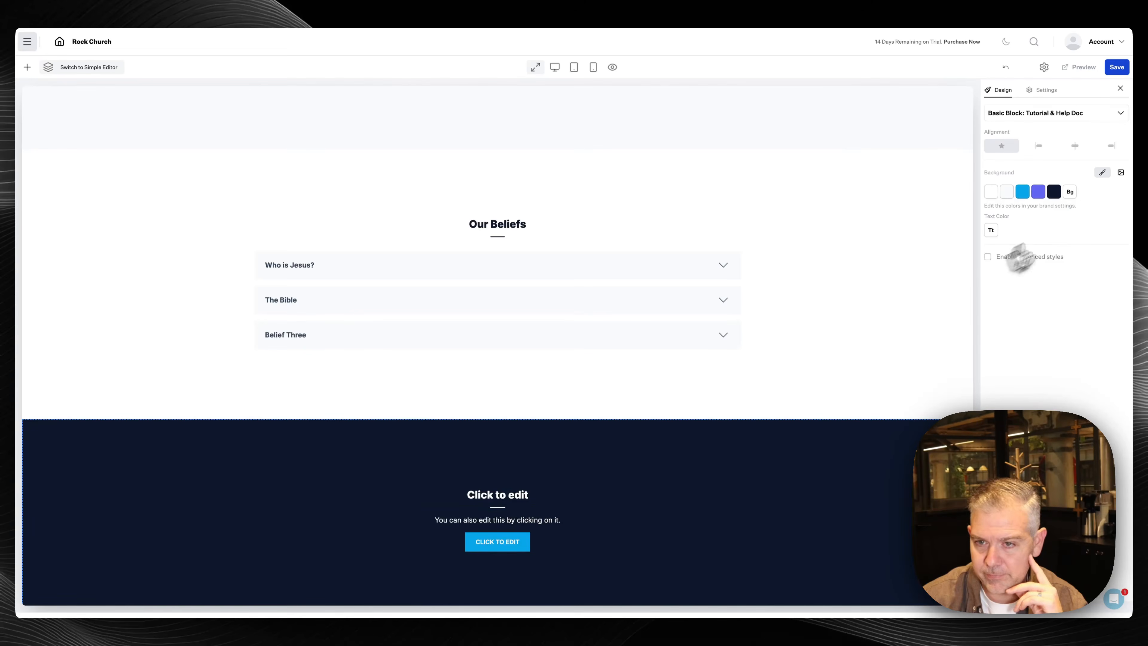
Change the dark block's placeholder heading to 'Have questions? We're here for answers.'
scroll(503, 464, "down", 1)
left_click(499, 474)
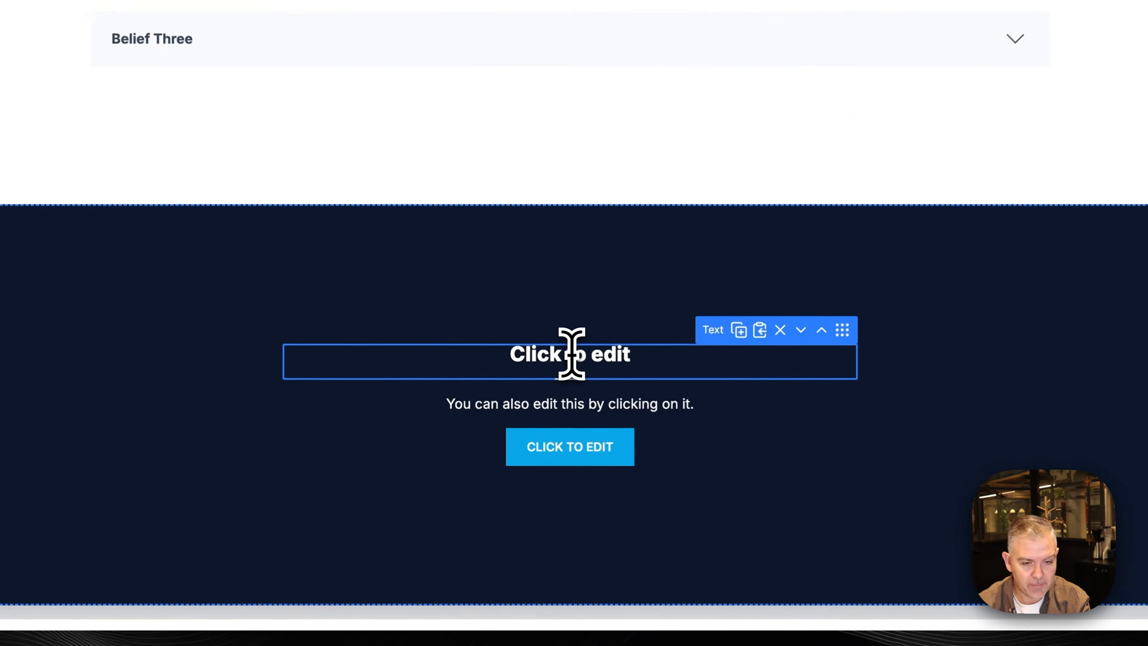
left_click(571, 354)
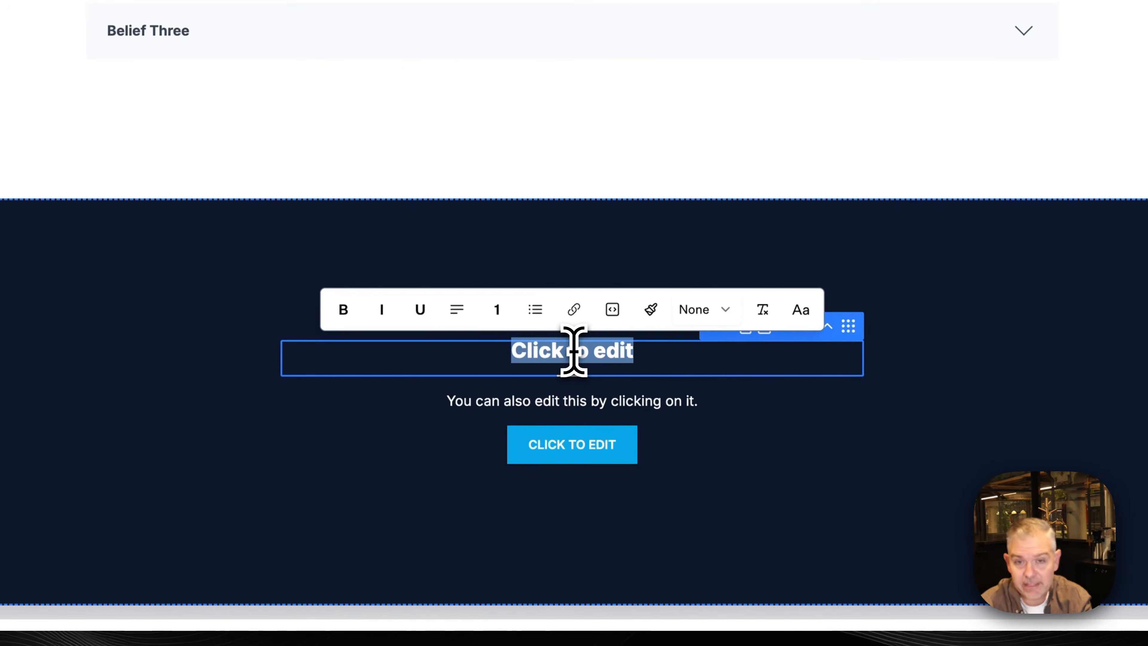
type("Have questi")
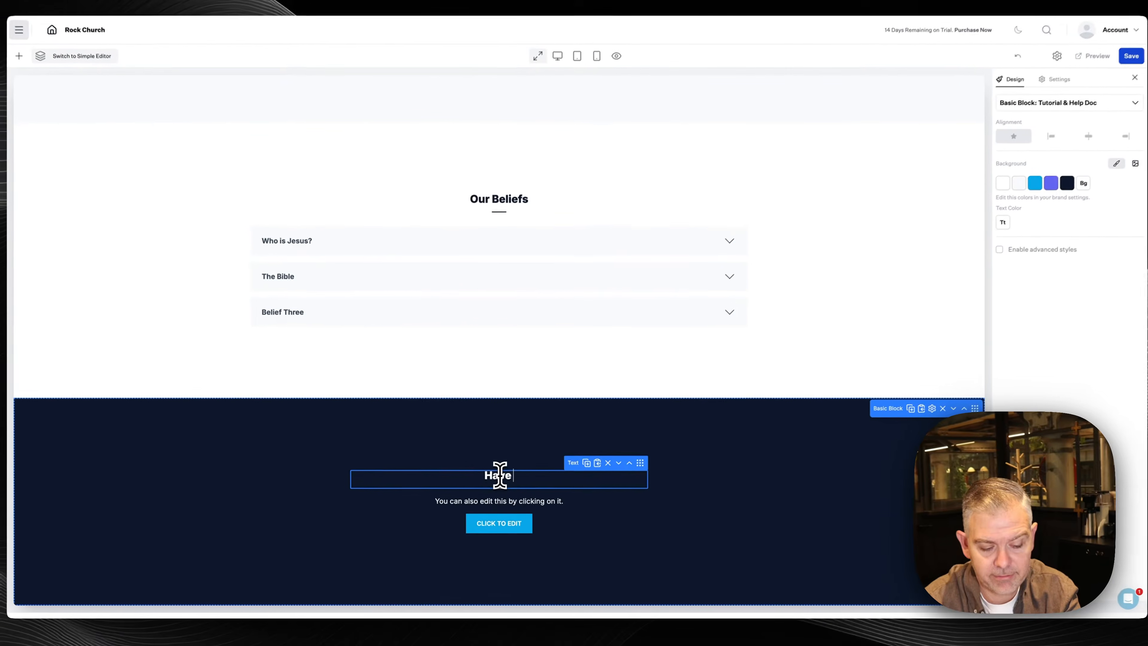
type("ons? We're")
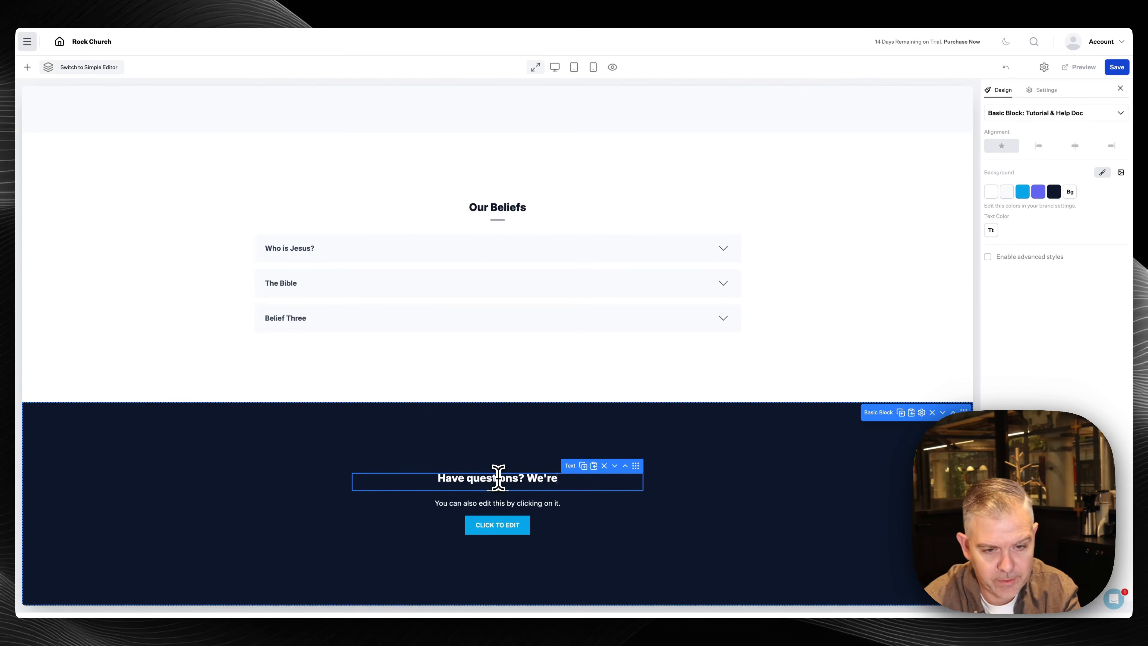
type("here for answers")
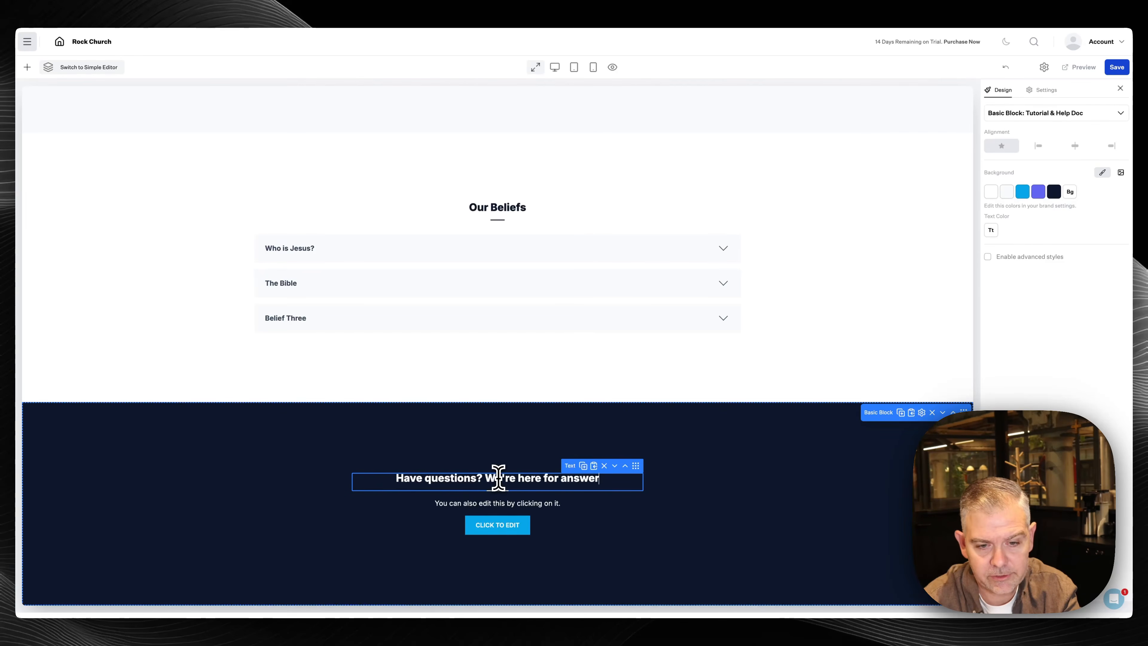
type(".")
Replace the subtitle with 'Learning about a new church can be overwhelming. We'd be happy to meet up…' and fix the typo
triple_click(528, 503)
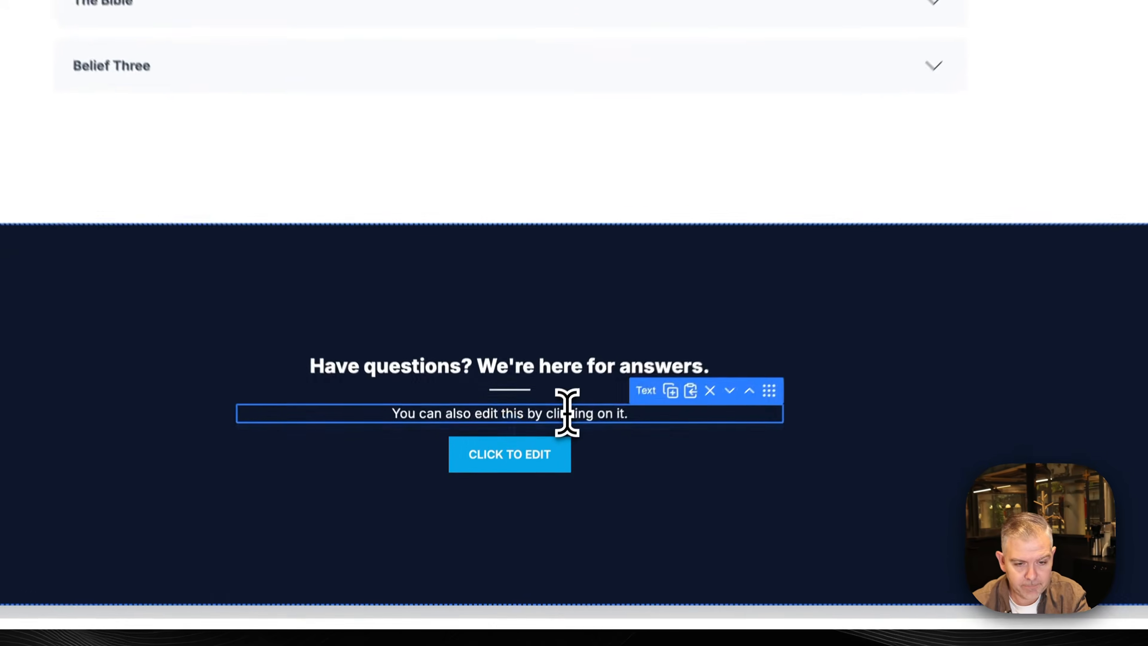
type("Learning about ")
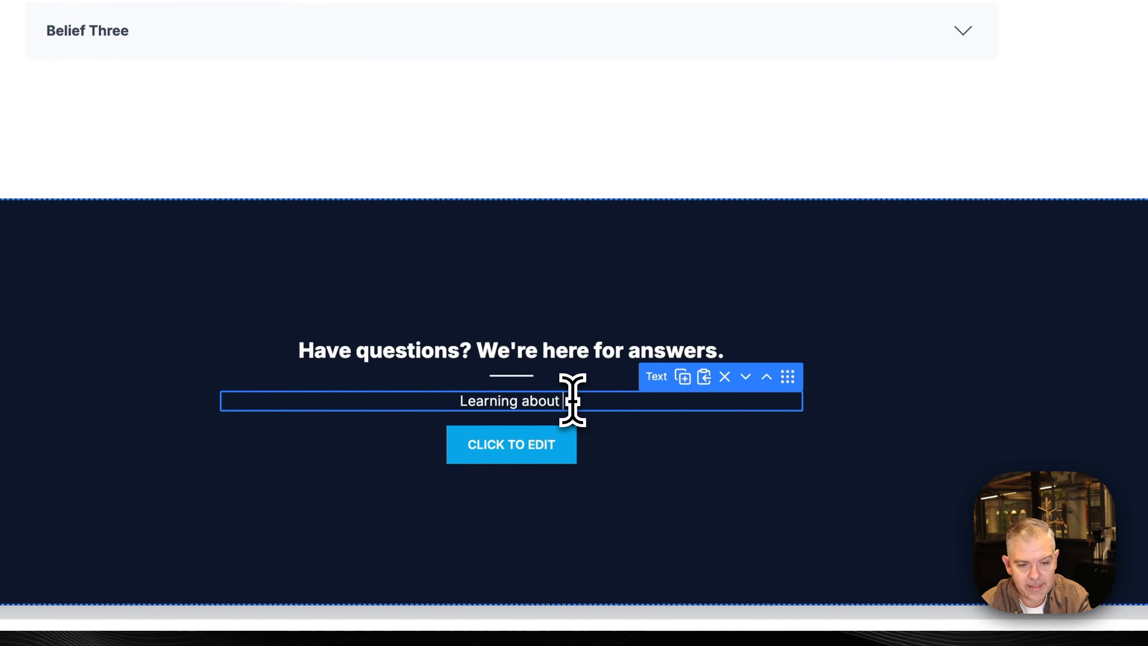
type("a new church can b")
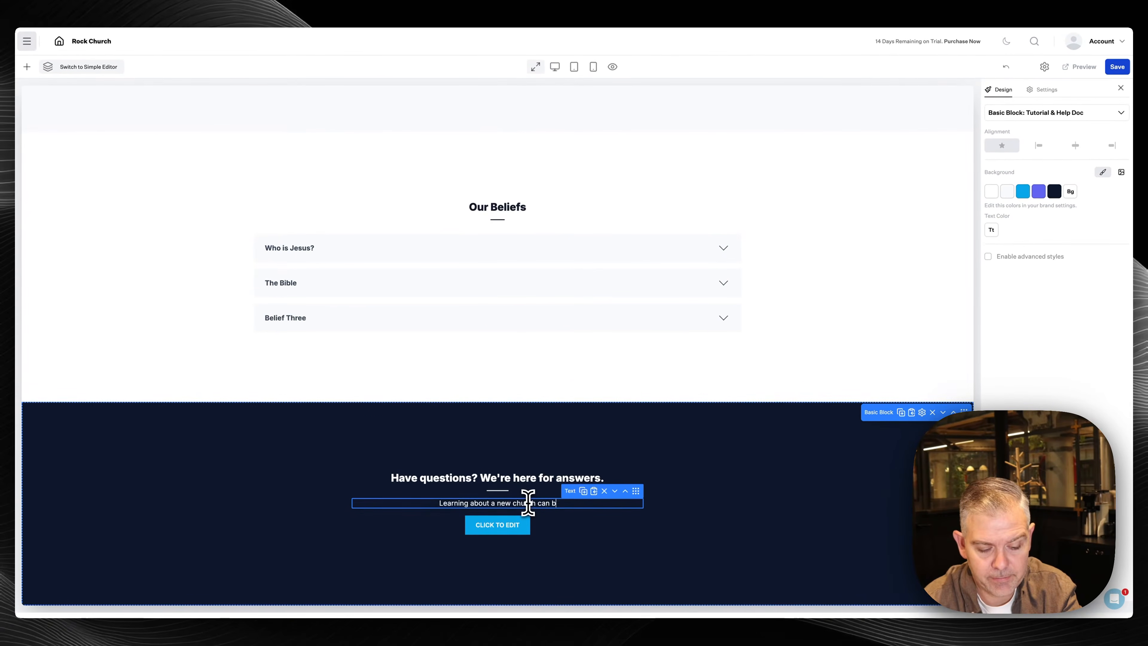
type("e overwhelming. We")
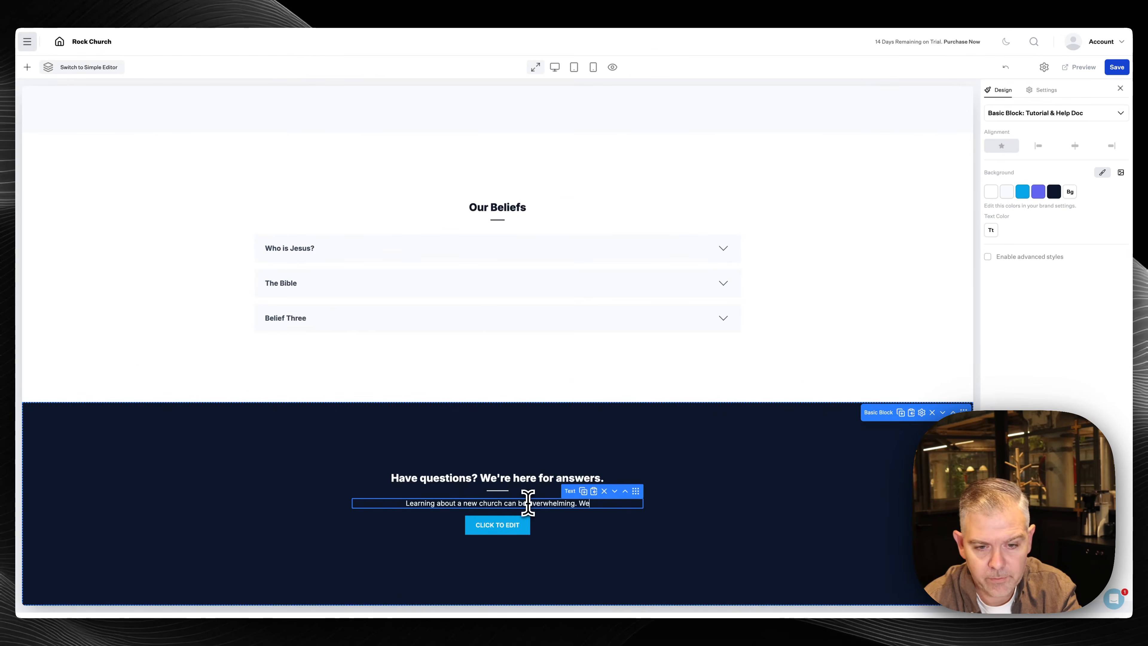
type("'d ")
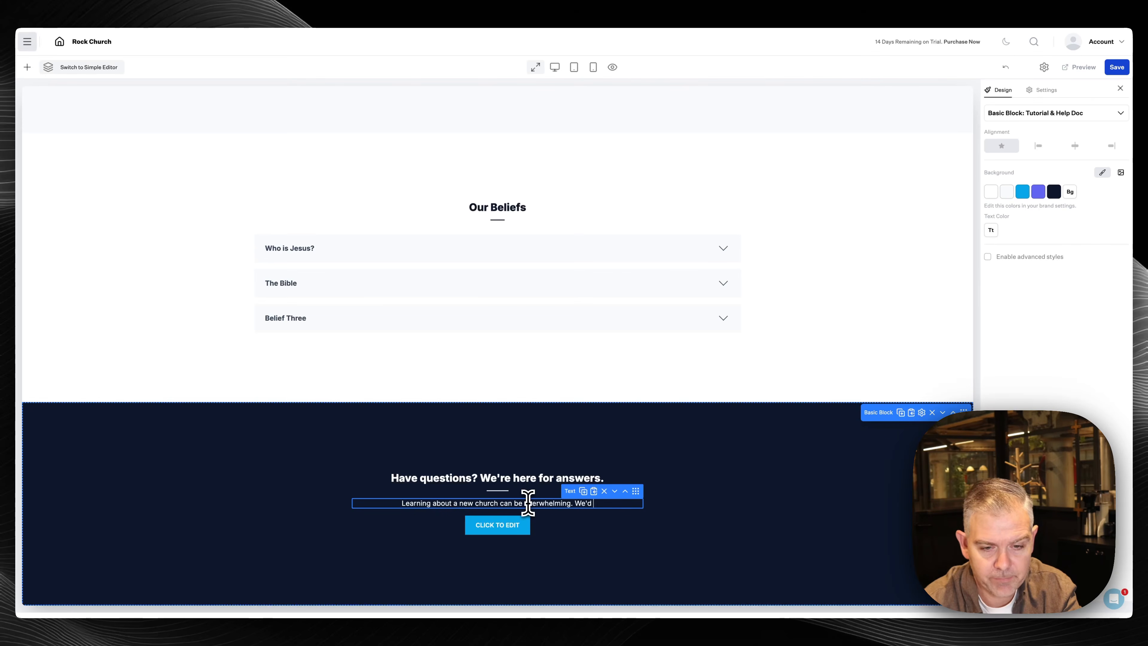
type("be happy to me")
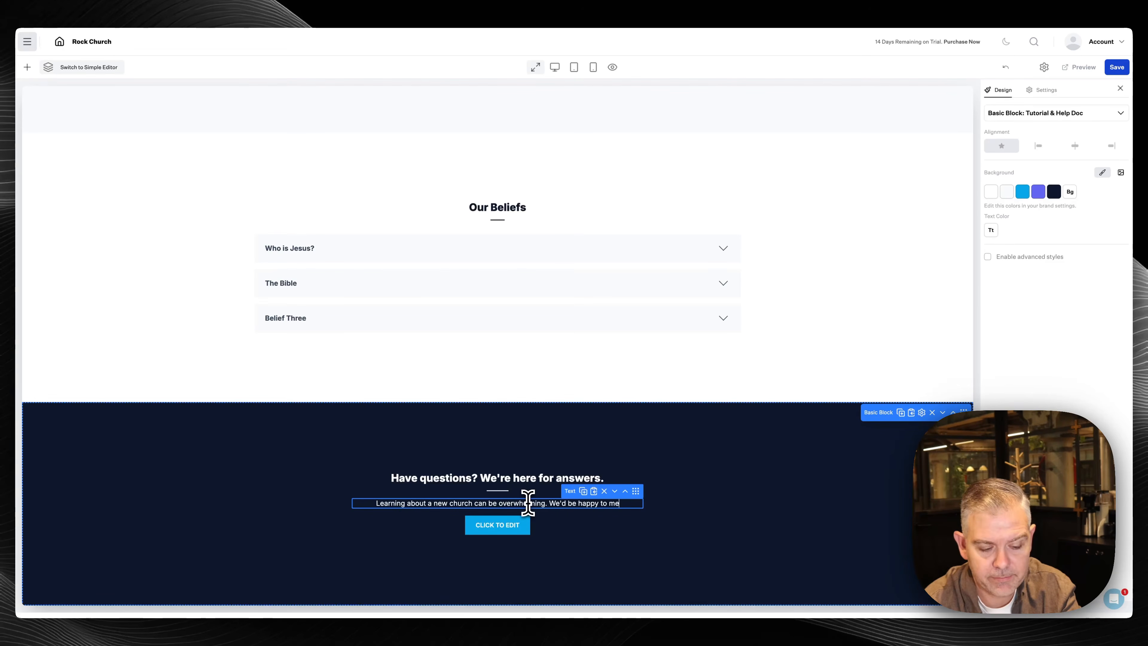
type("et up and talk about our belief")
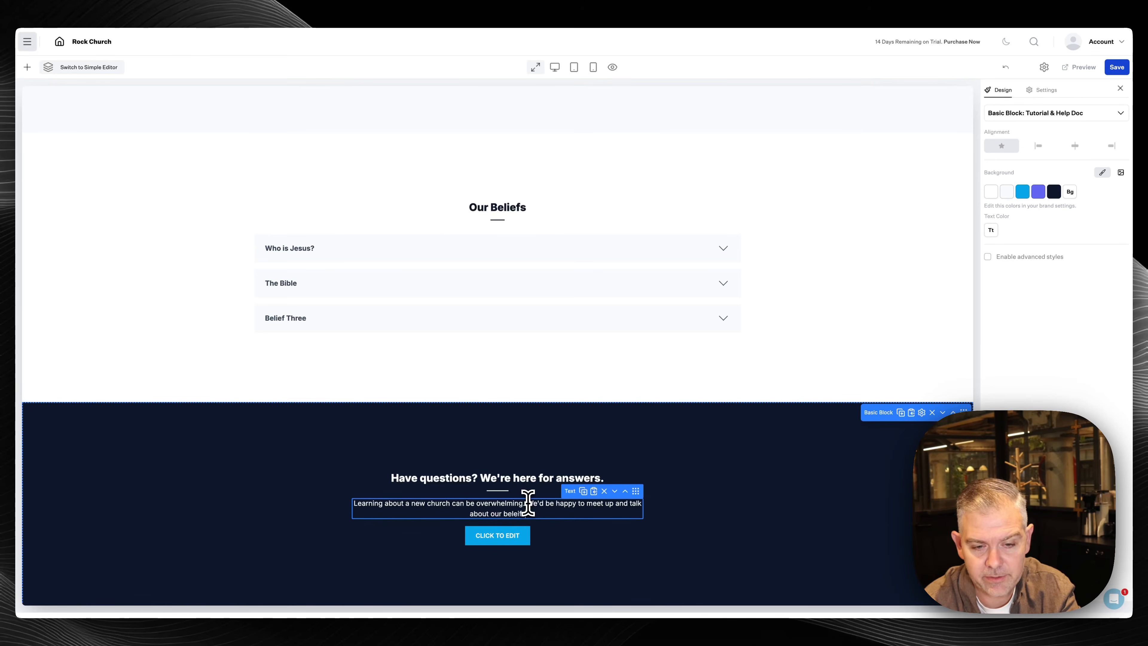
key("BackSpace")
key("BackSpace")
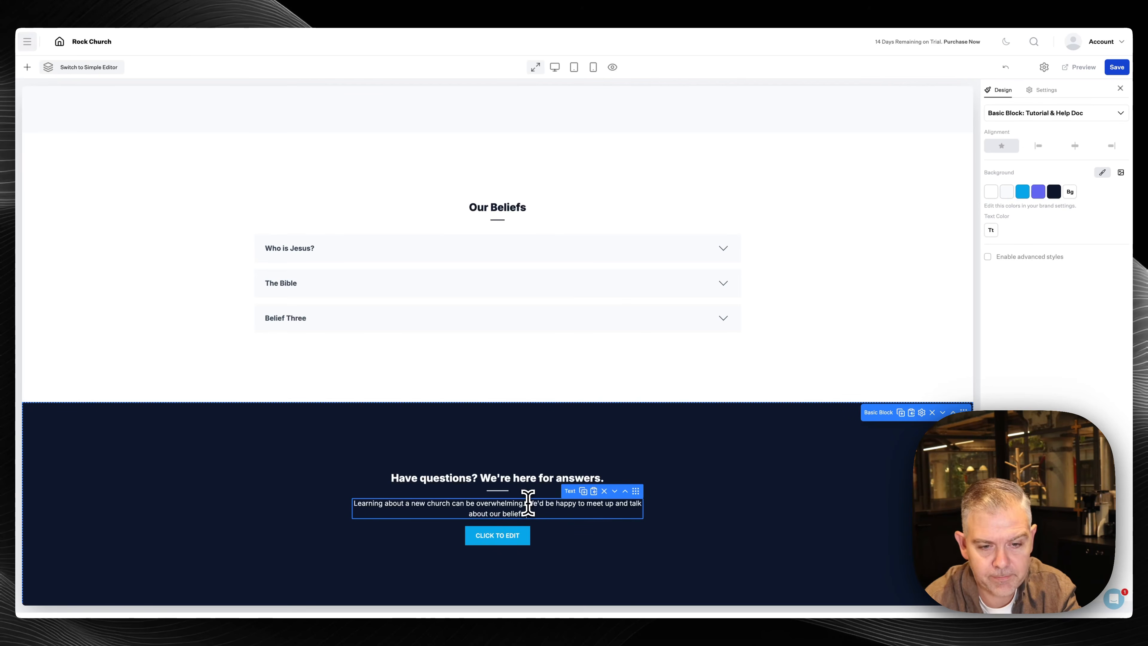
Relabel the block's button 'Grab A Coffee' with link '#'
left_click(515, 535)
left_click(625, 289)
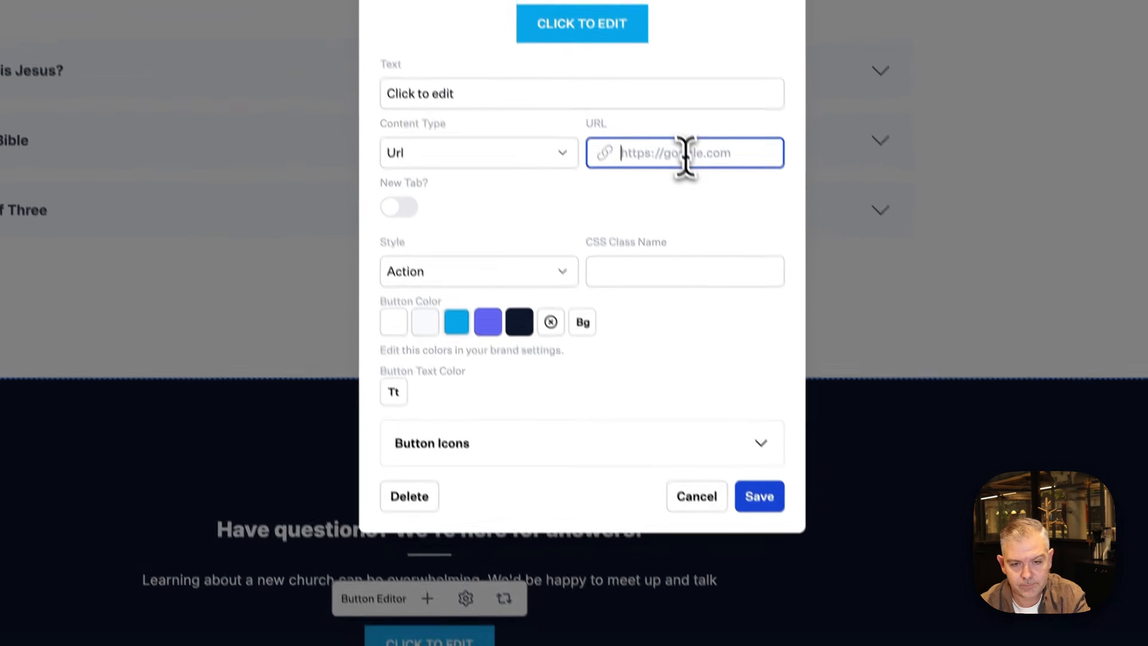
type("#")
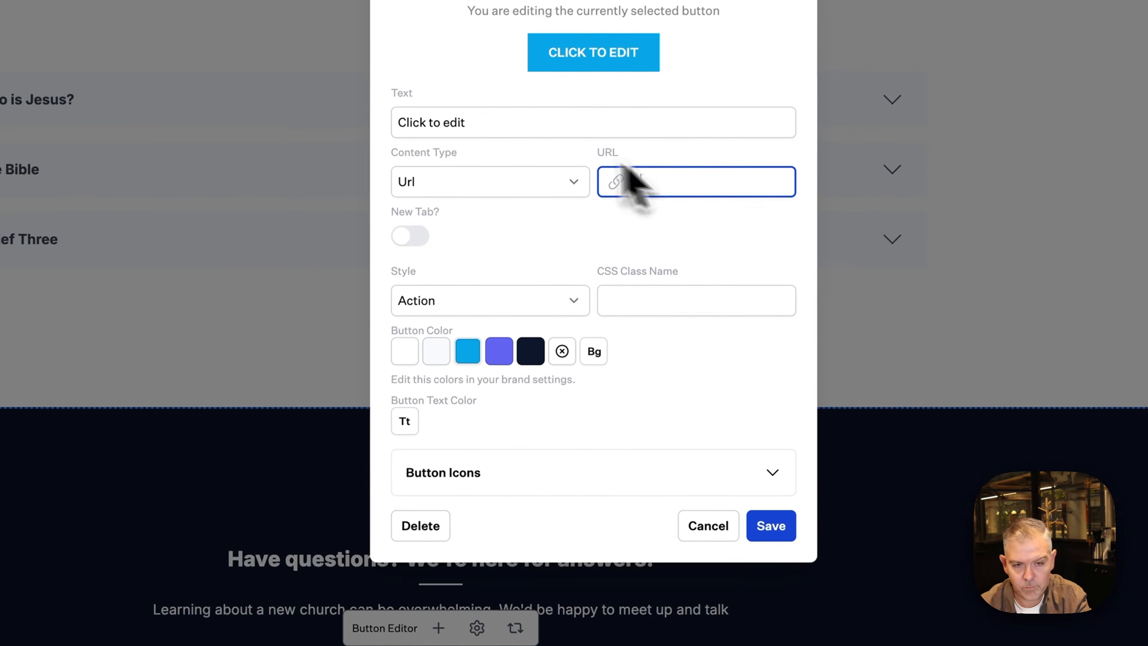
left_click_drag(493, 92, 373, 116)
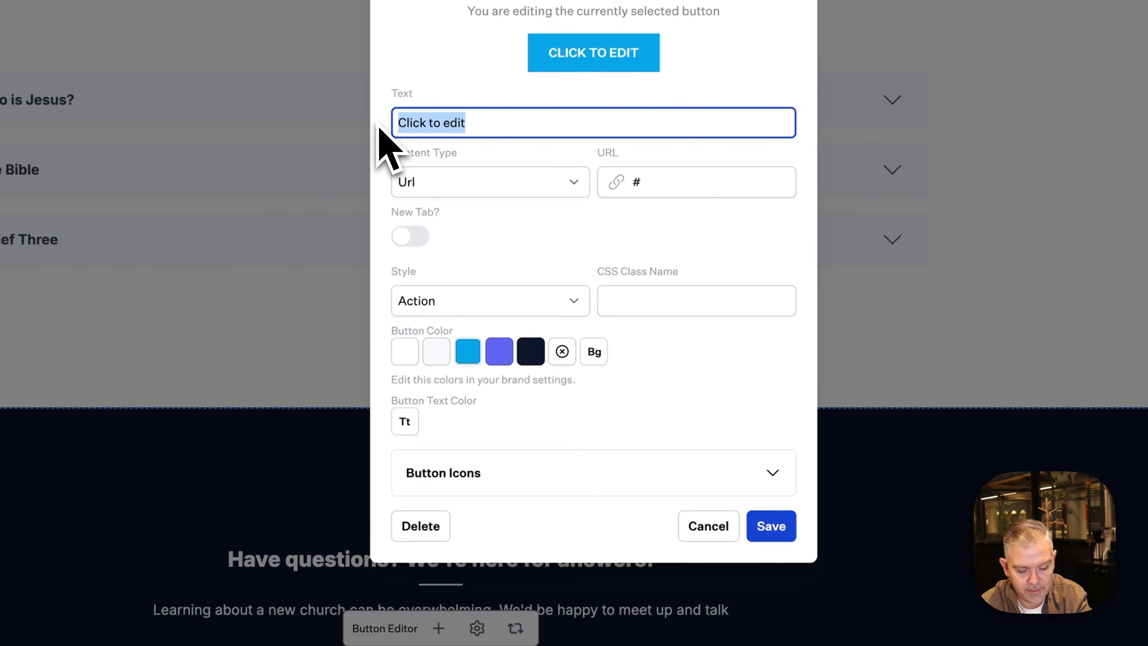
type("Grab A Coff")
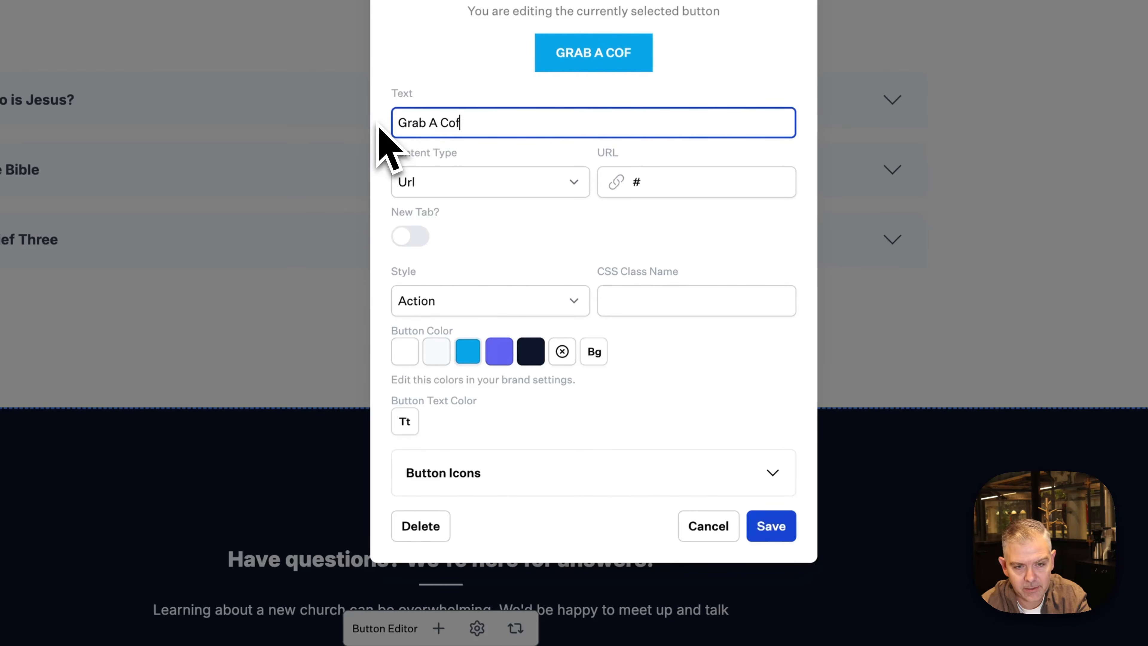
type("ee")
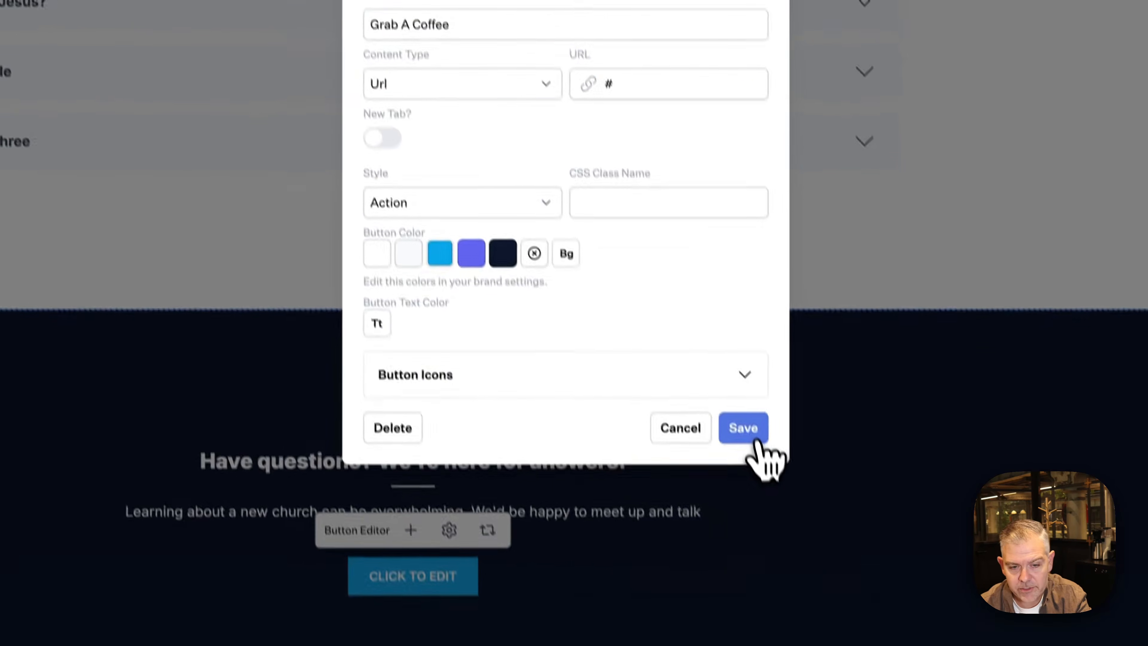
left_click(778, 533)
Add a second 'Attend A Service' button linking to the plan-visit section
left_click(403, 501)
left_click(473, 547)
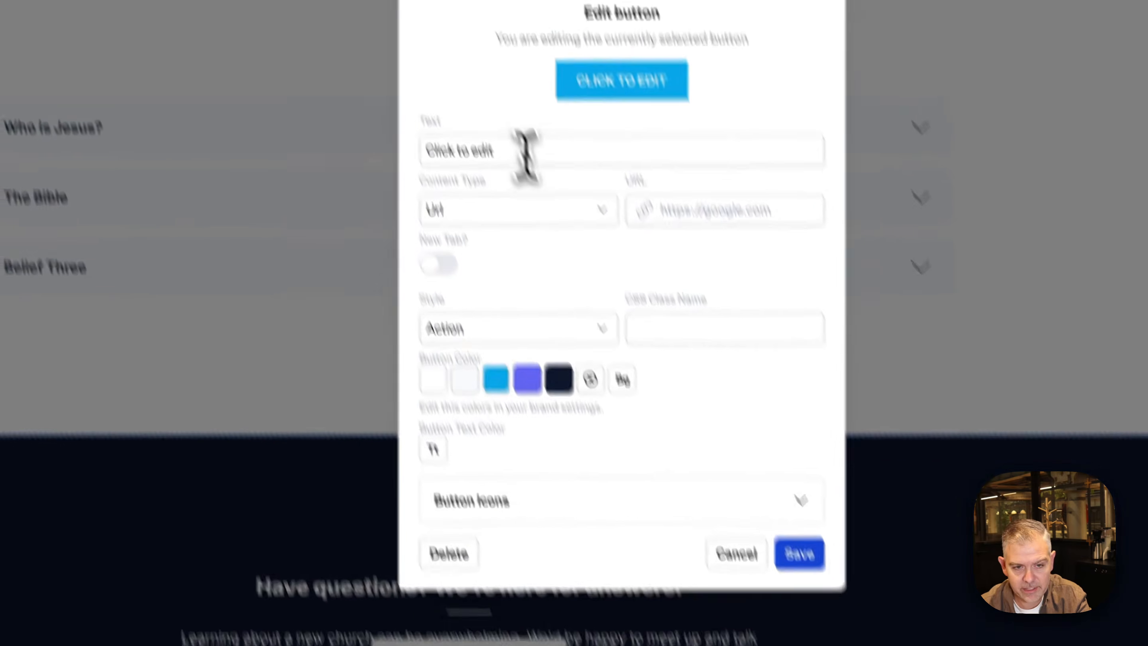
left_click_drag(526, 154, 409, 249)
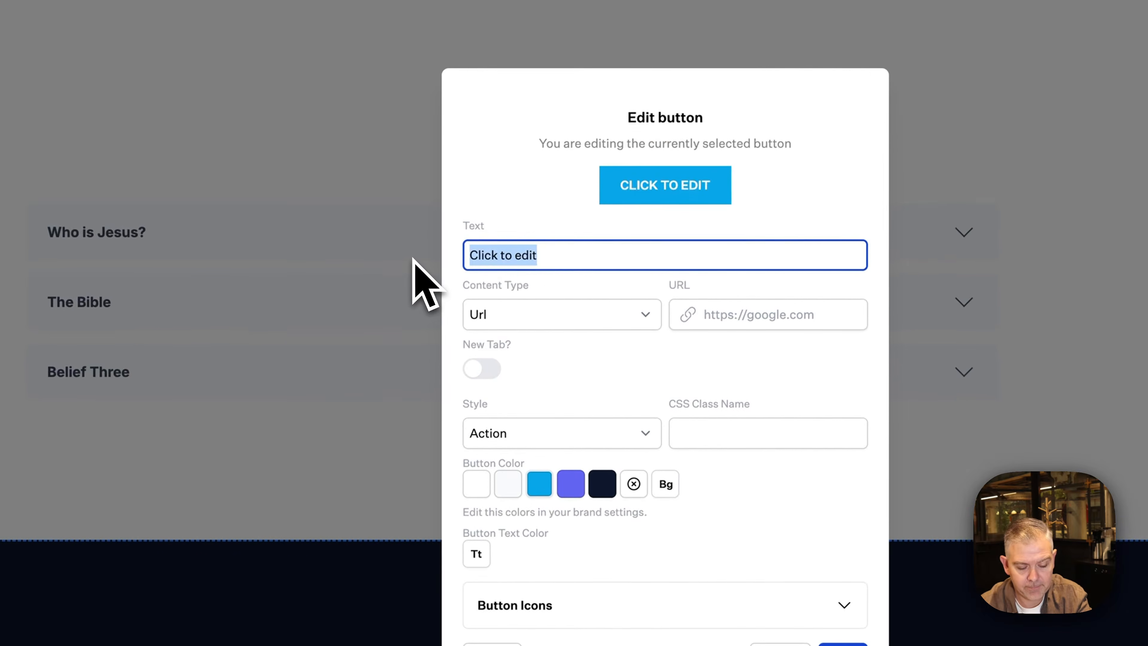
type("Attend A Service")
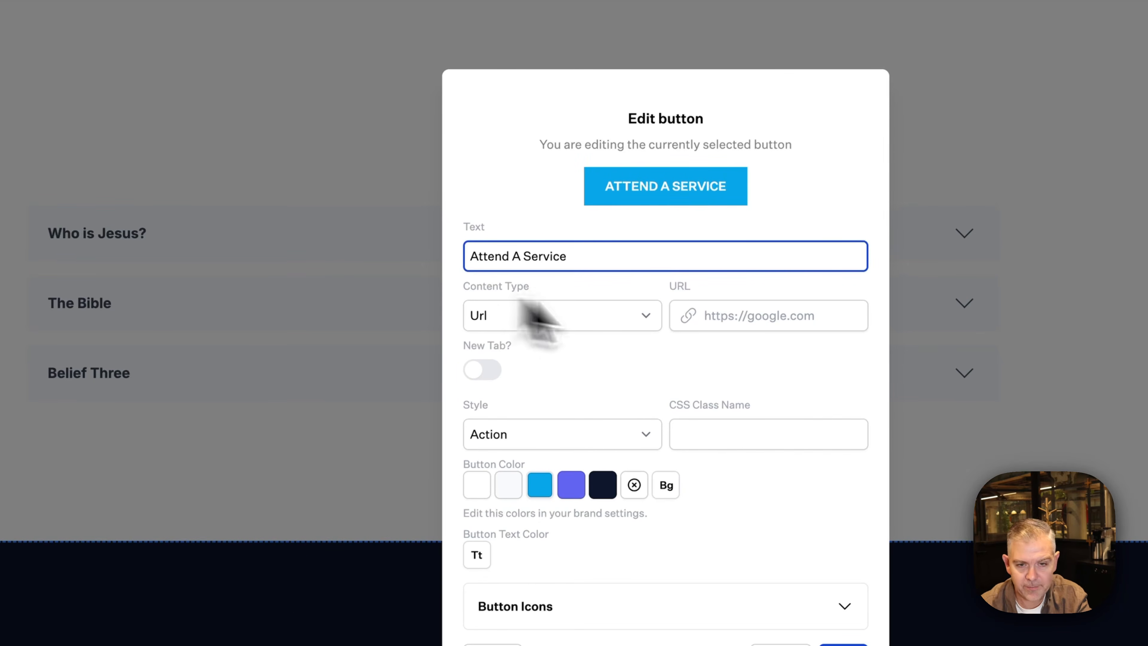
left_click(735, 313)
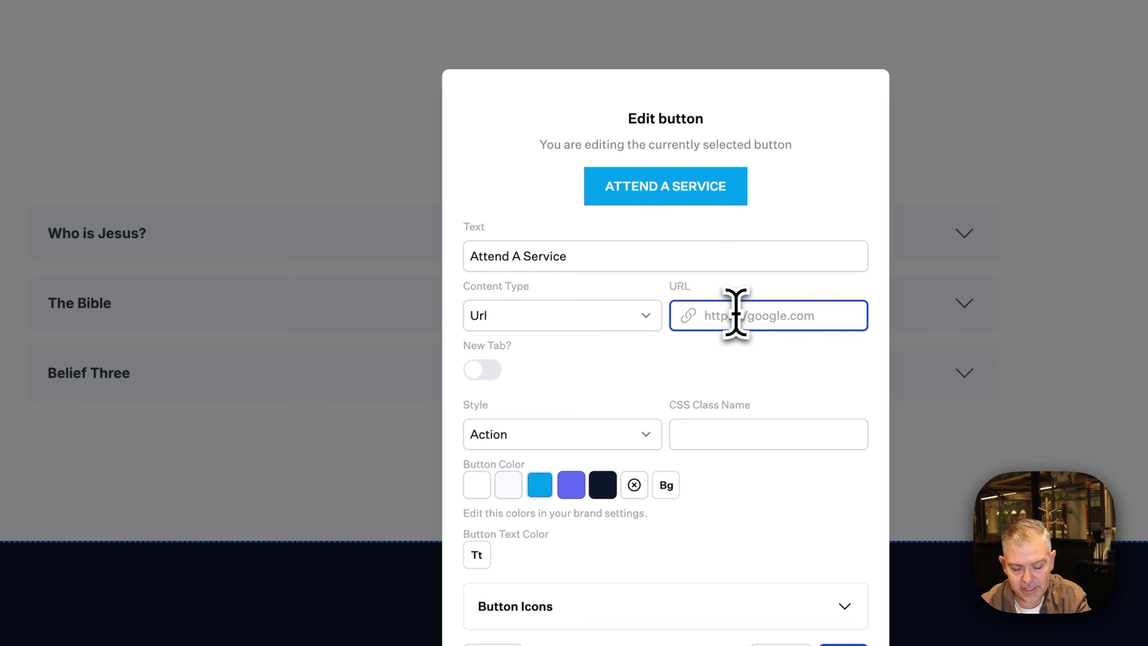
type("#pla")
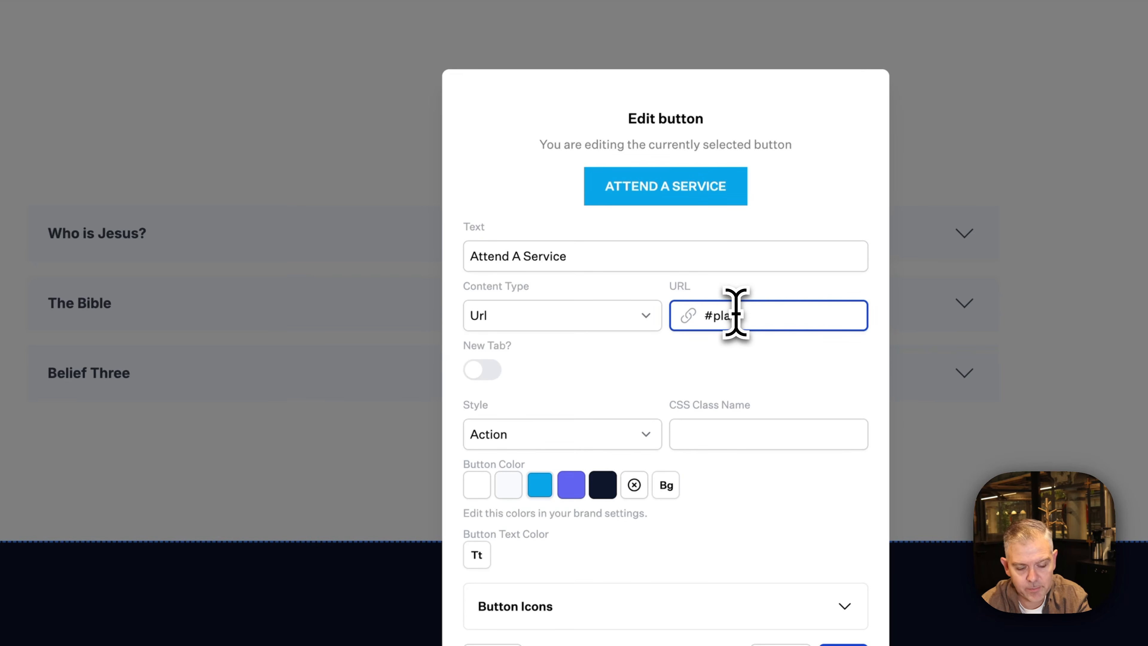
type("n-visit-visit")
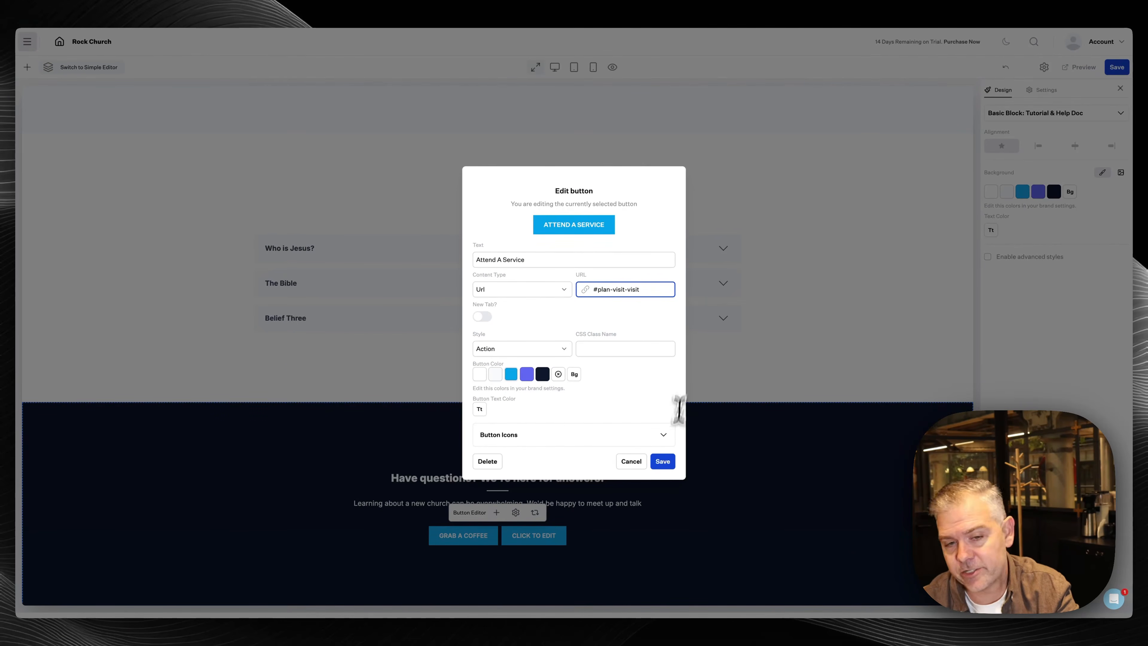
left_click(662, 461)
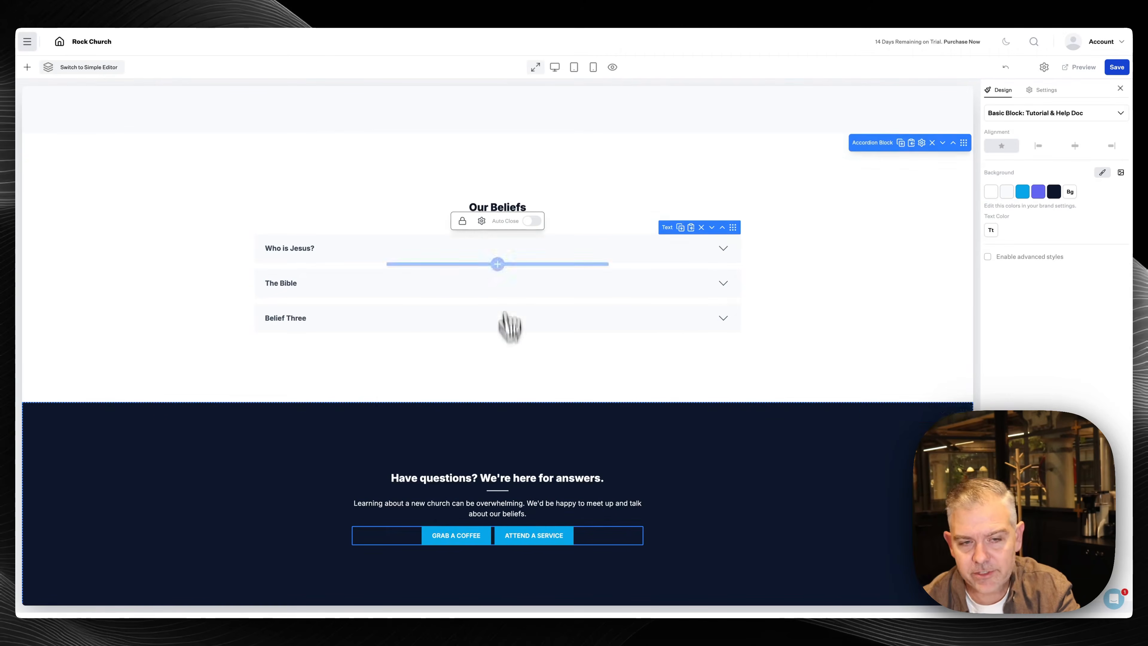
Review the About page with the navy 'Have questions?' section, then save it
scroll(506, 271, "up", 20)
scroll(447, 410, "down", 6)
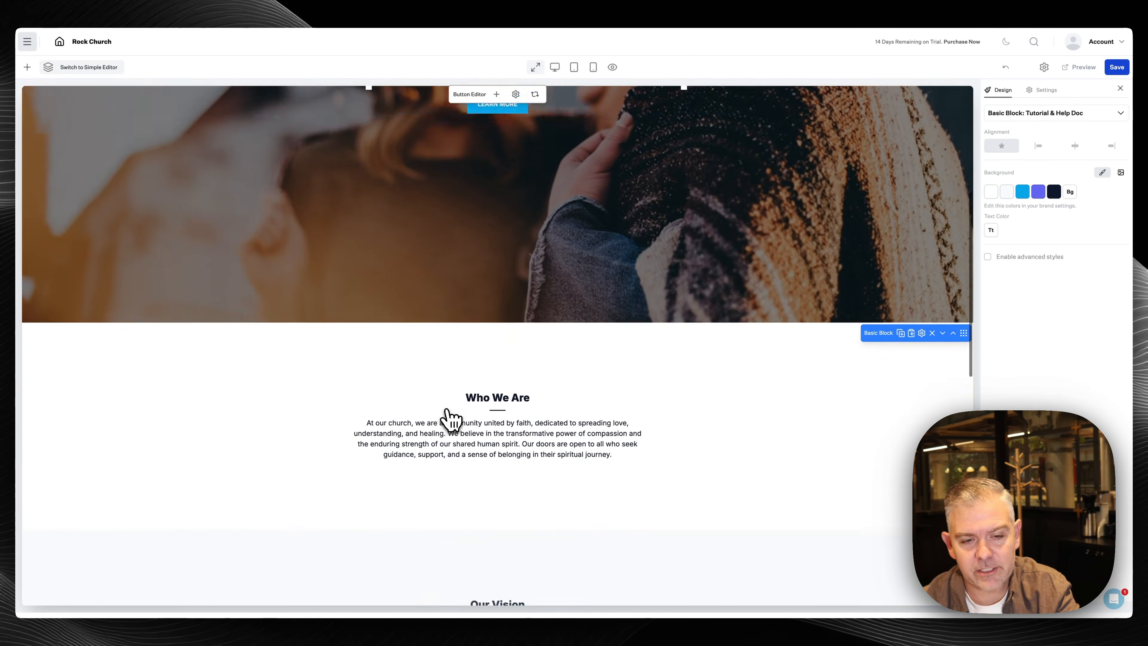
scroll(447, 410, "down", 6)
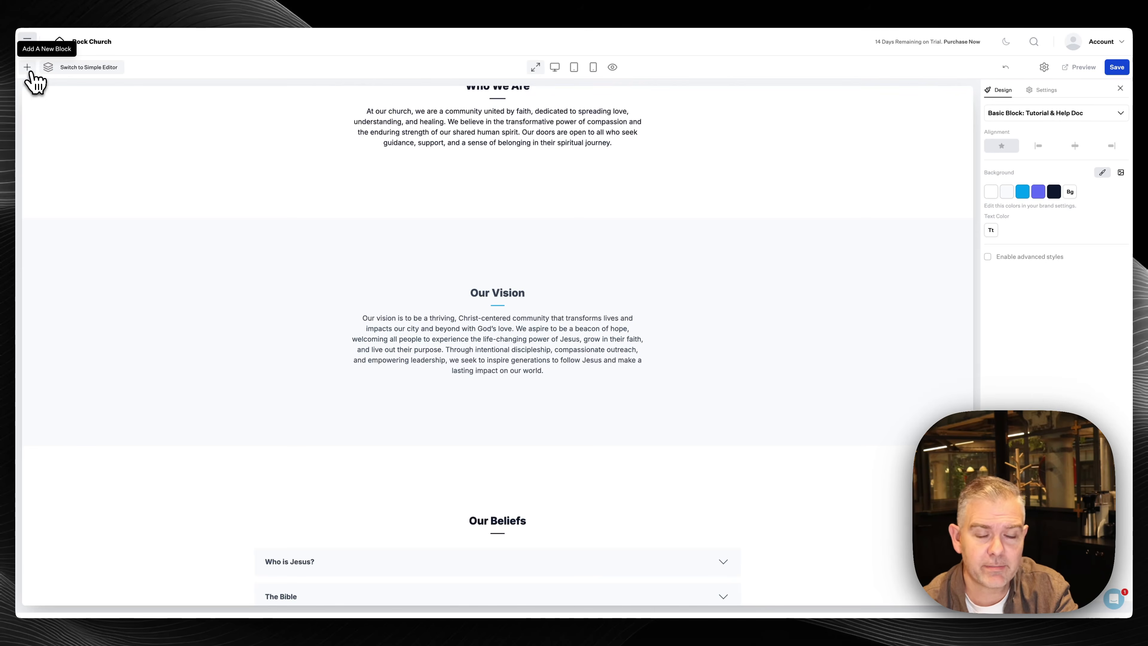
scroll(455, 453, "down", 7)
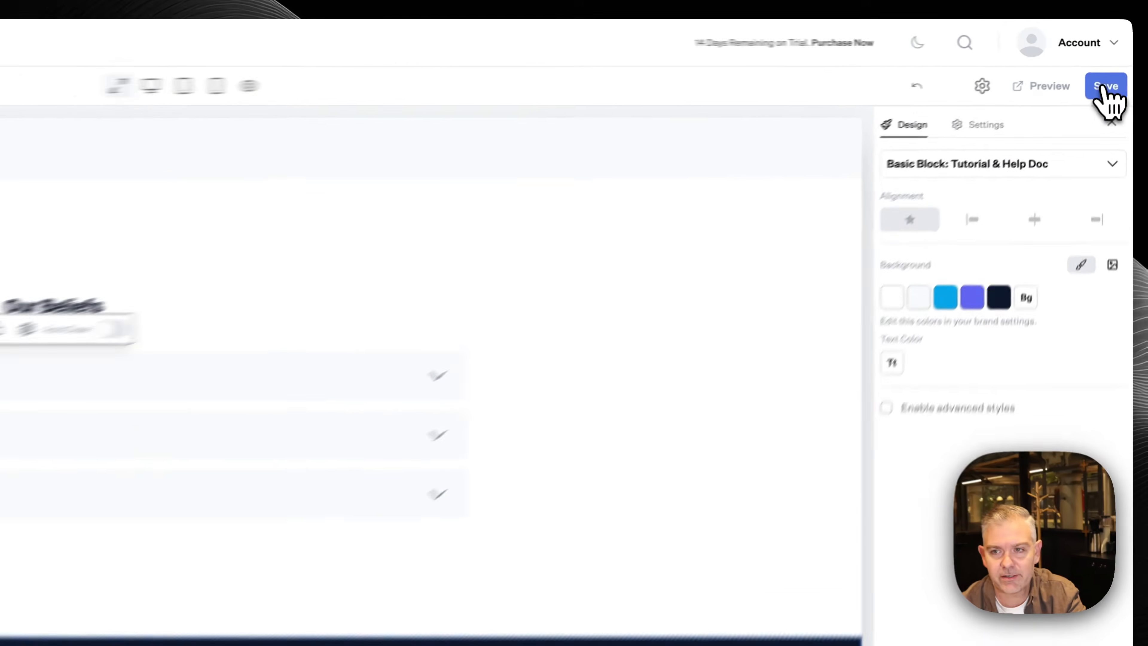
left_click(1105, 86)
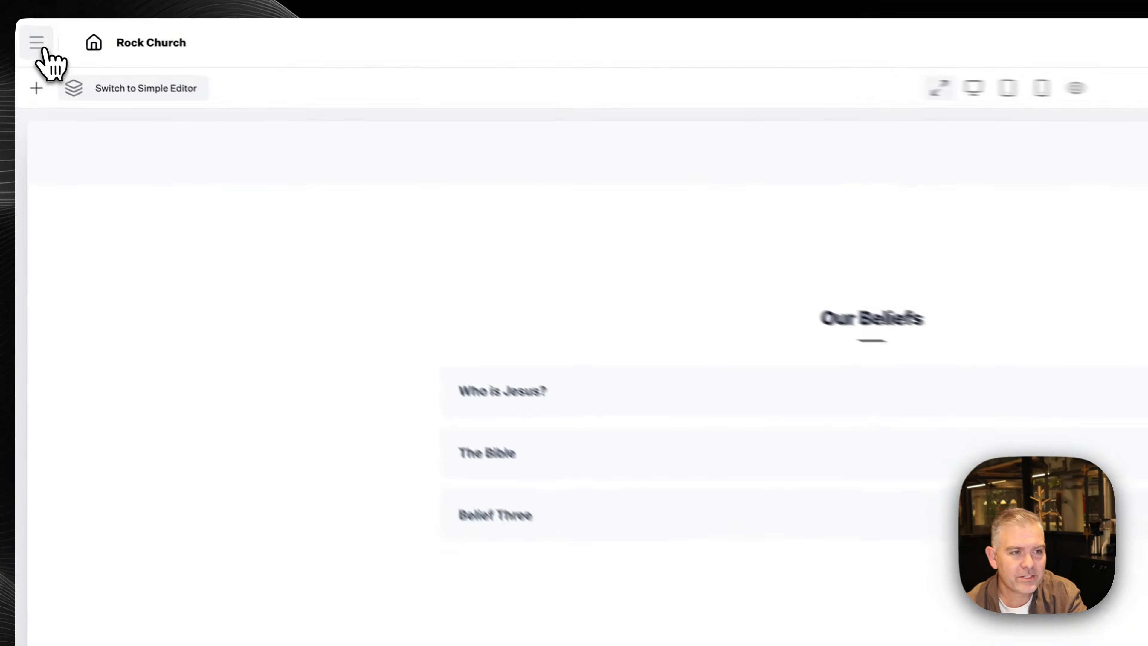
Open the Connect page from the site's Pages list
left_click(31, 43)
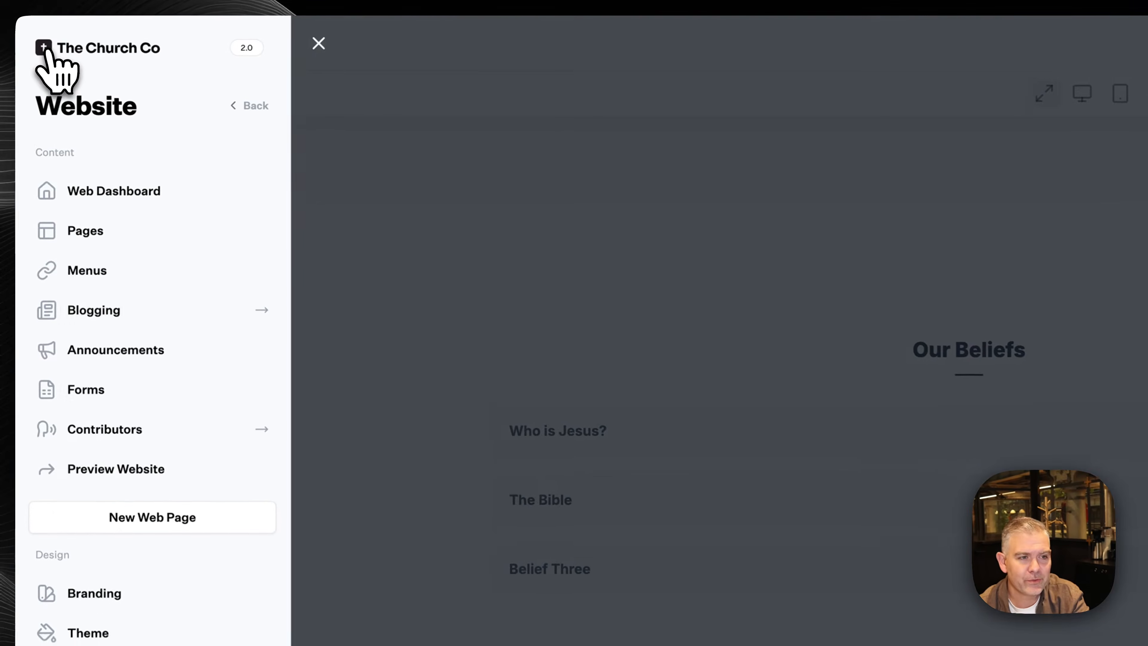
left_click(86, 230)
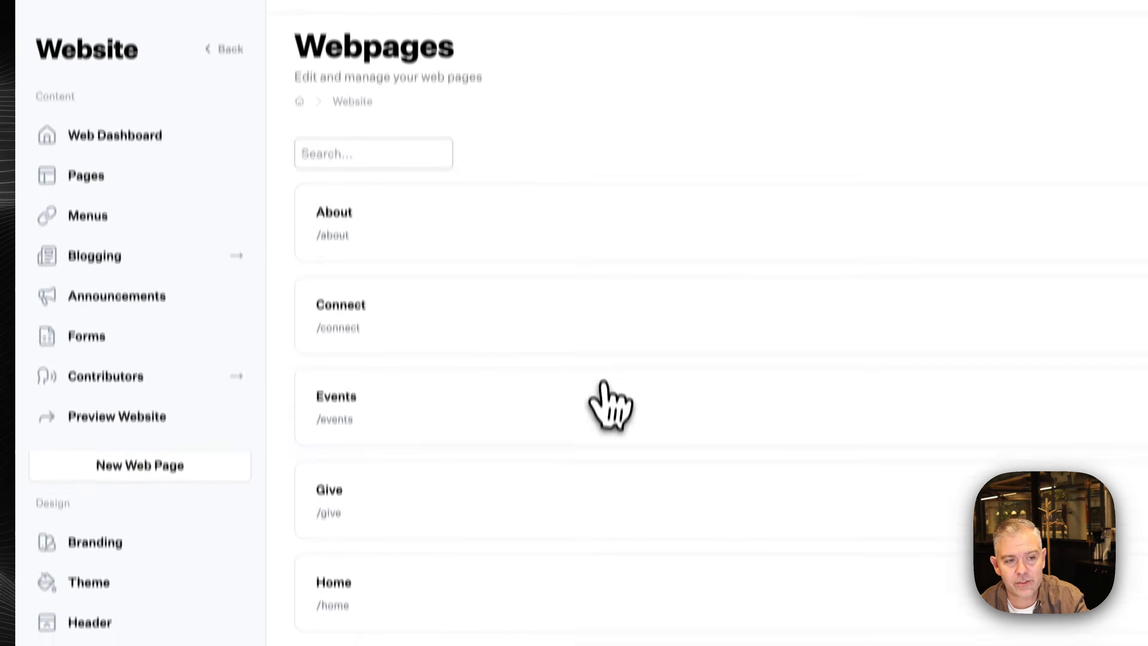
left_click(506, 270)
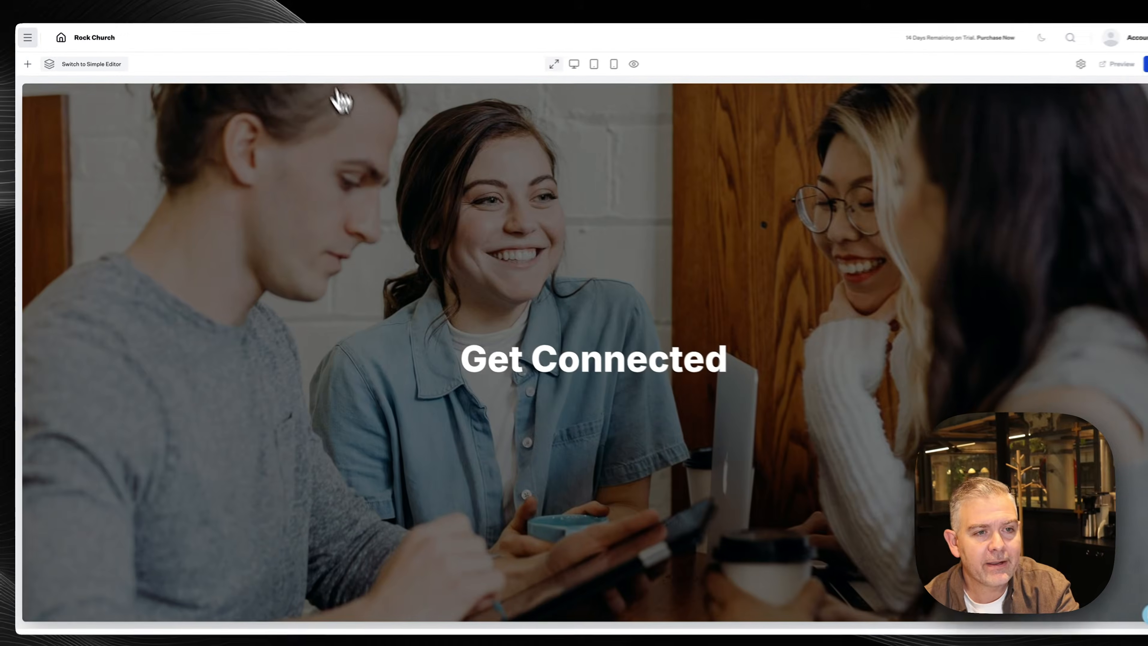
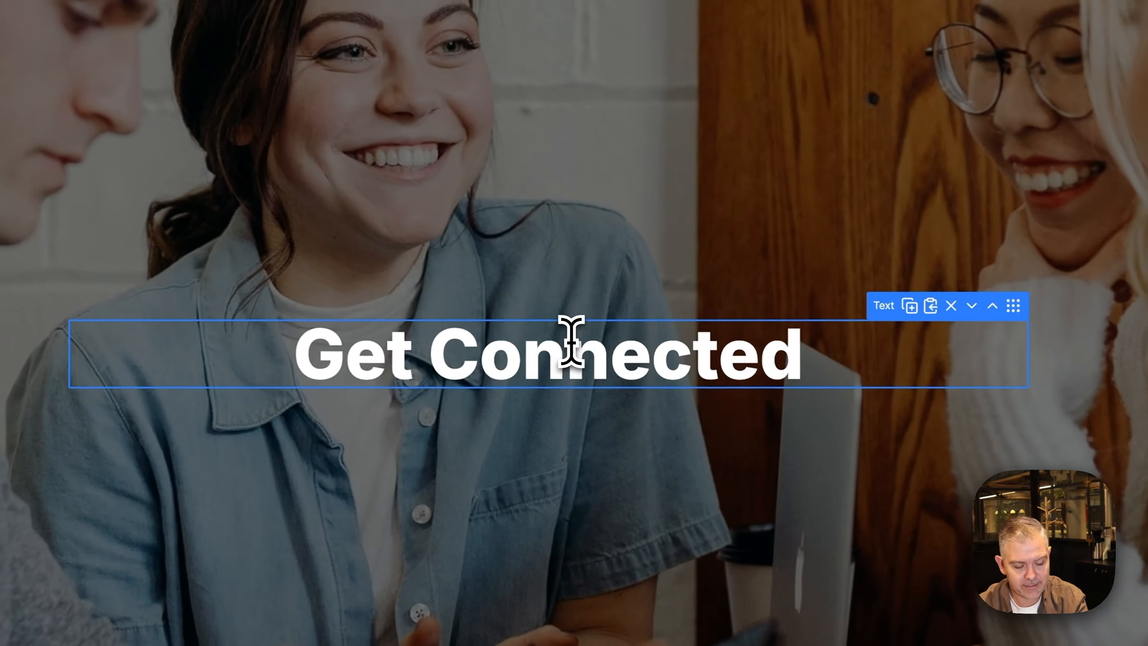
Replace the Get Connected heading with 'Want to get more involved at Rock Church?'
triple_click(571, 341)
type("Want to get invol")
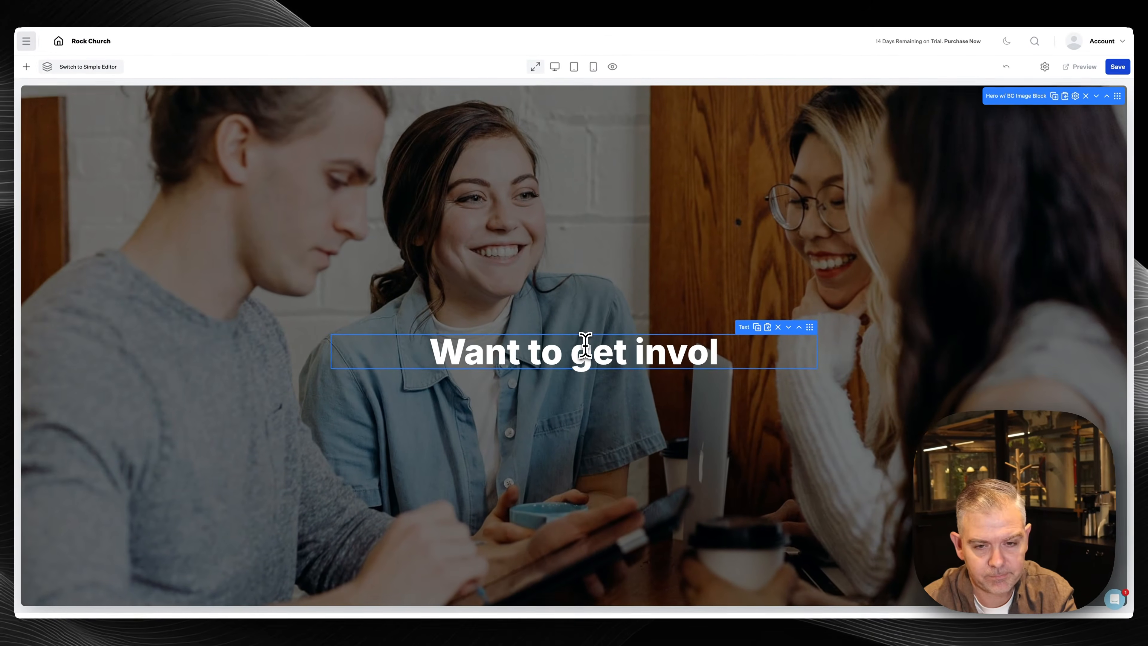
key("BackSpace")
key("BackSpace")
key("BackSpace")
key("BackSpace")
key("BackSpace")
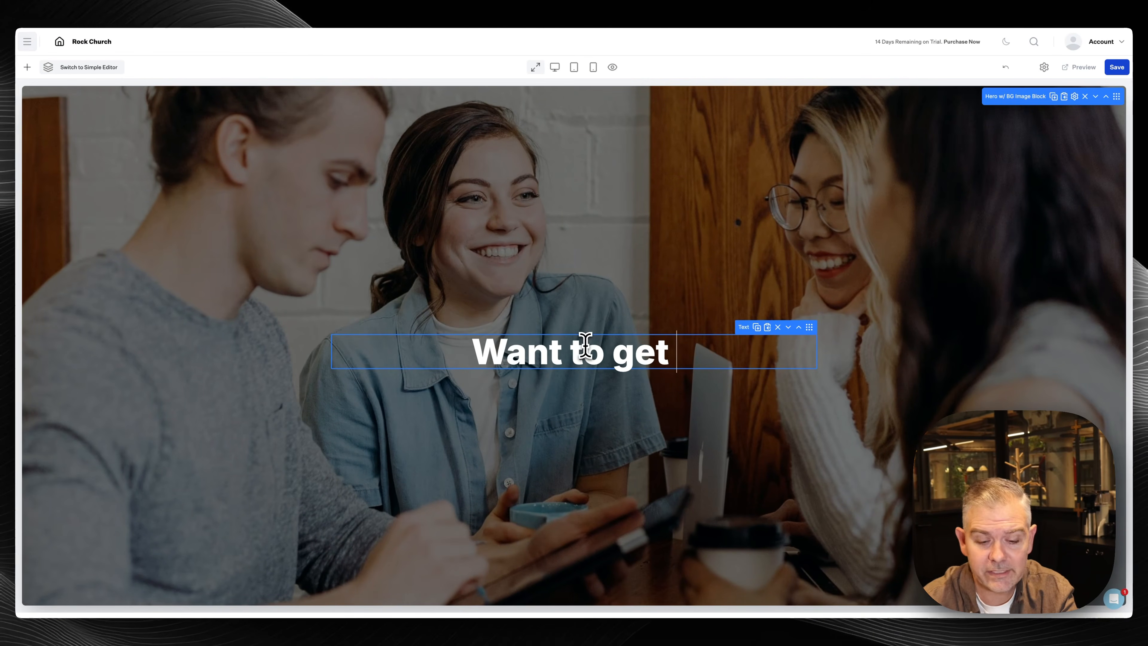
type("more invo")
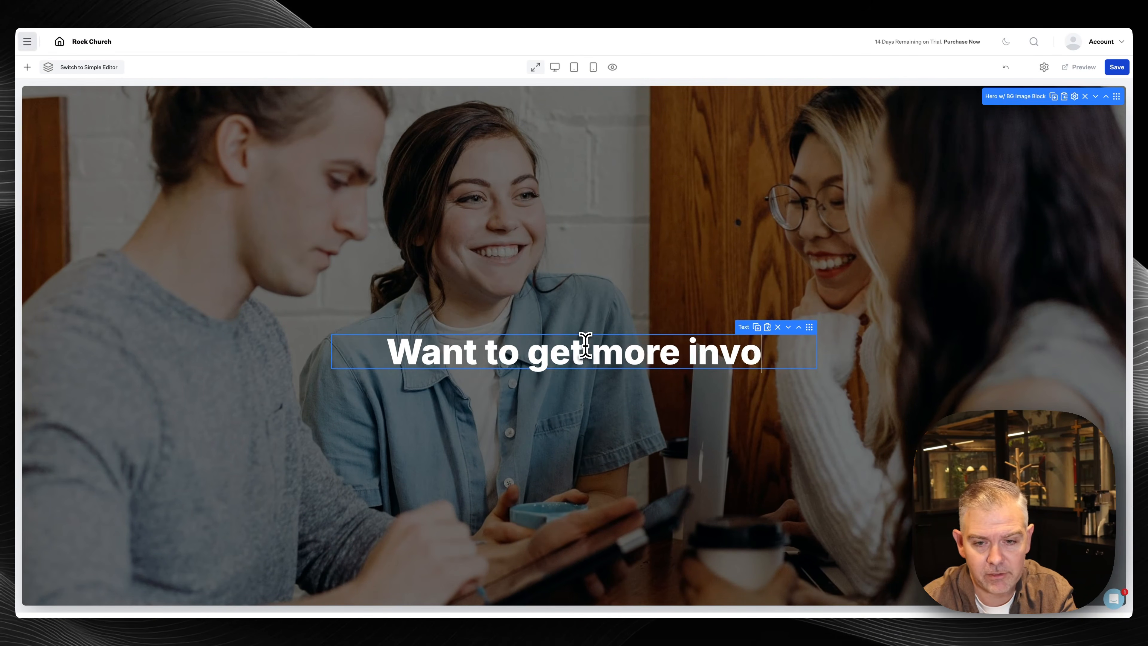
type("lved at Ro")
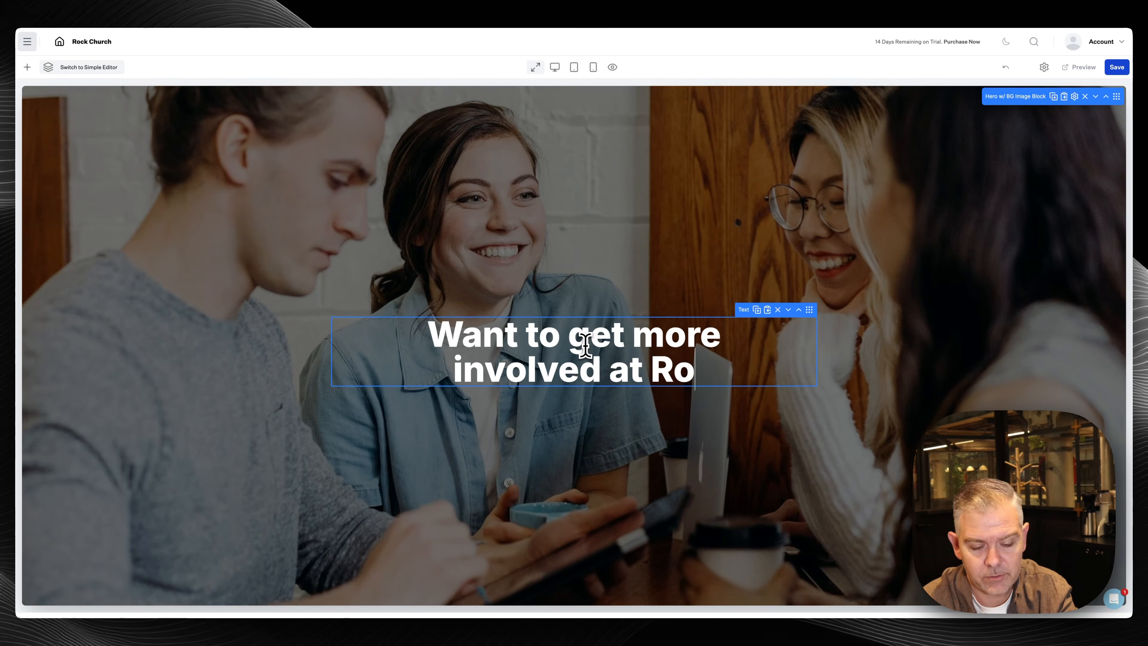
type("ck CHurch")
key("BackSpace")
key("BackSpace")
key("BackSpace")
key("BackSpace")
key("BackSpace")
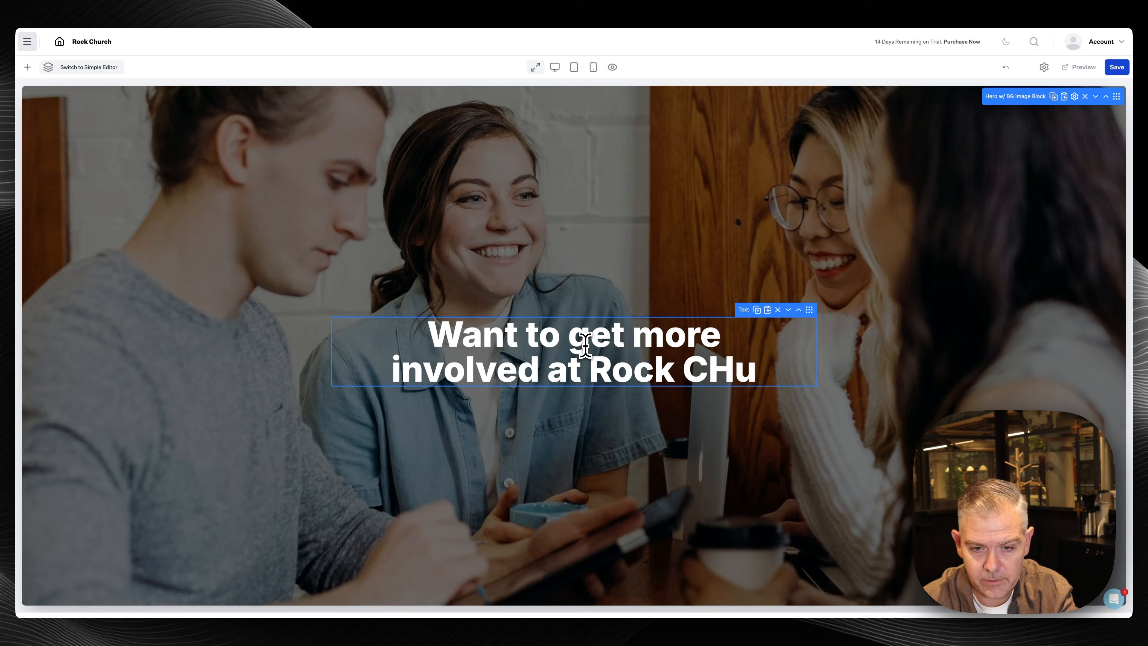
type("hurch?")
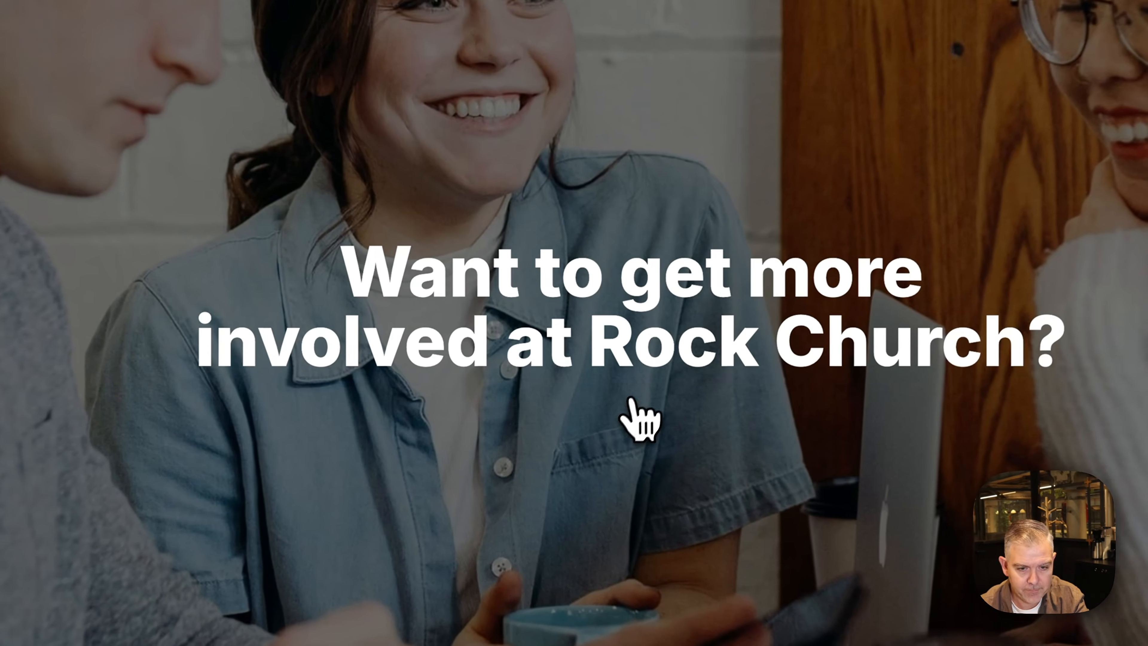
Add a heading beneath it reading 'There's a place for you.'
left_click(632, 379)
left_click(579, 264)
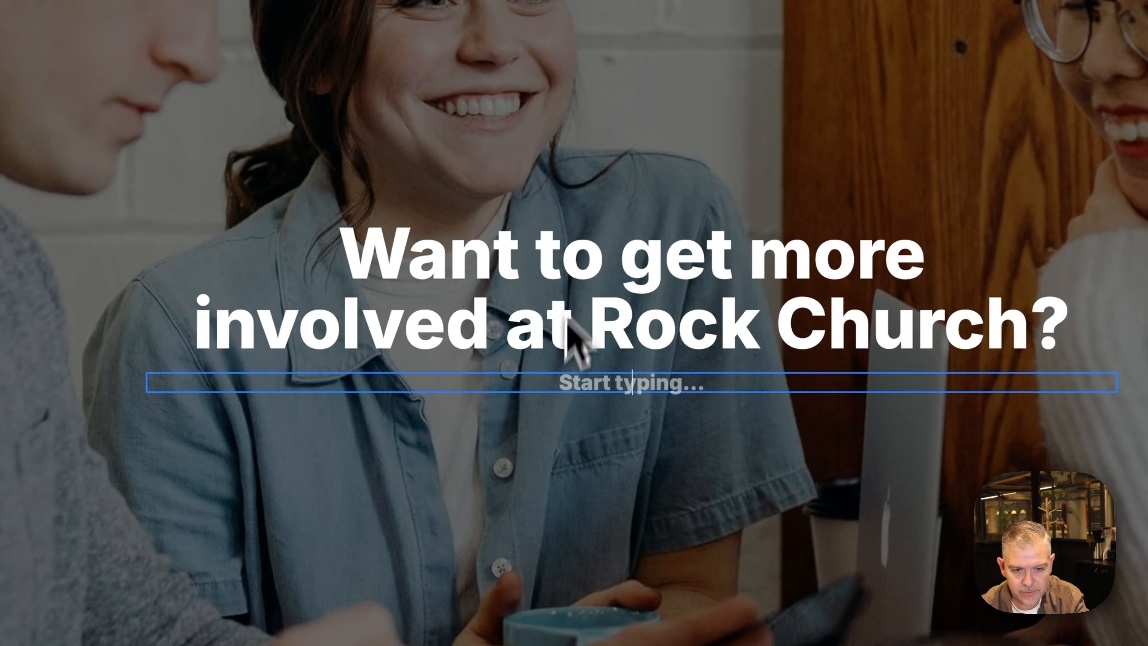
type("THer")
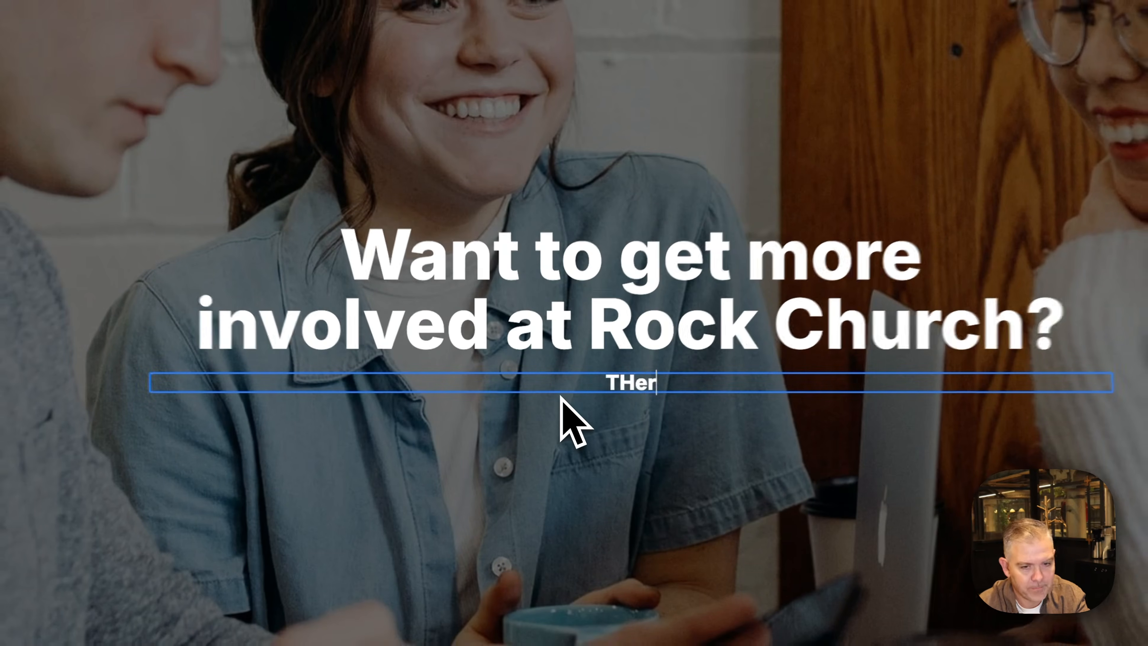
key("BackSpace")
key("BackSpace")
key("BackSpace")
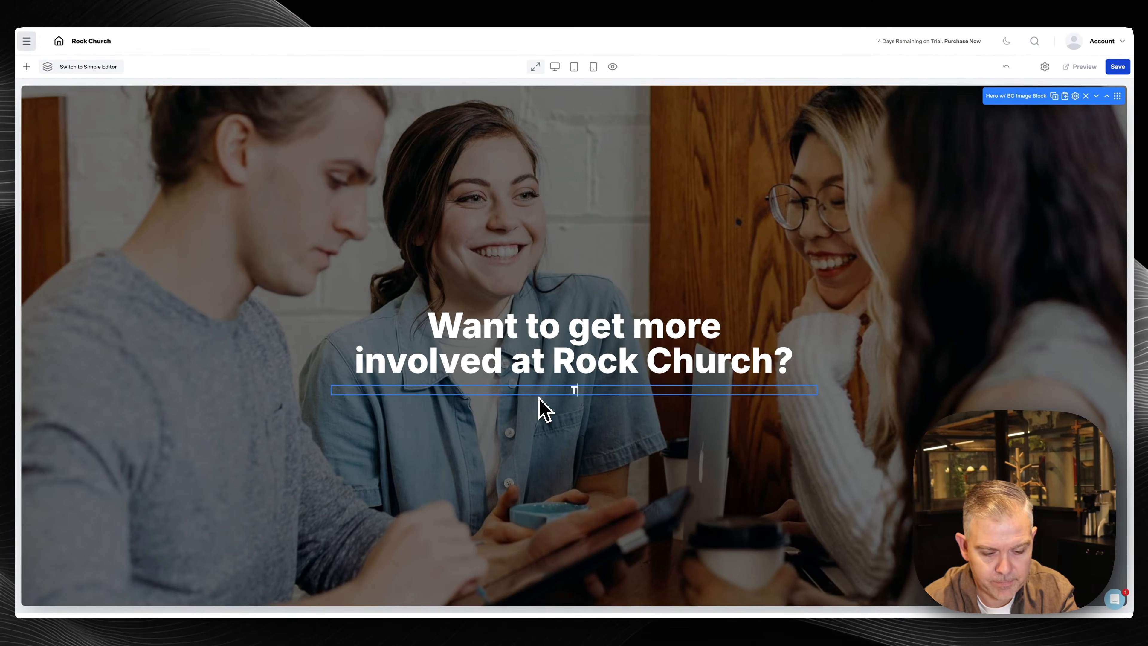
type("here's a Place F")
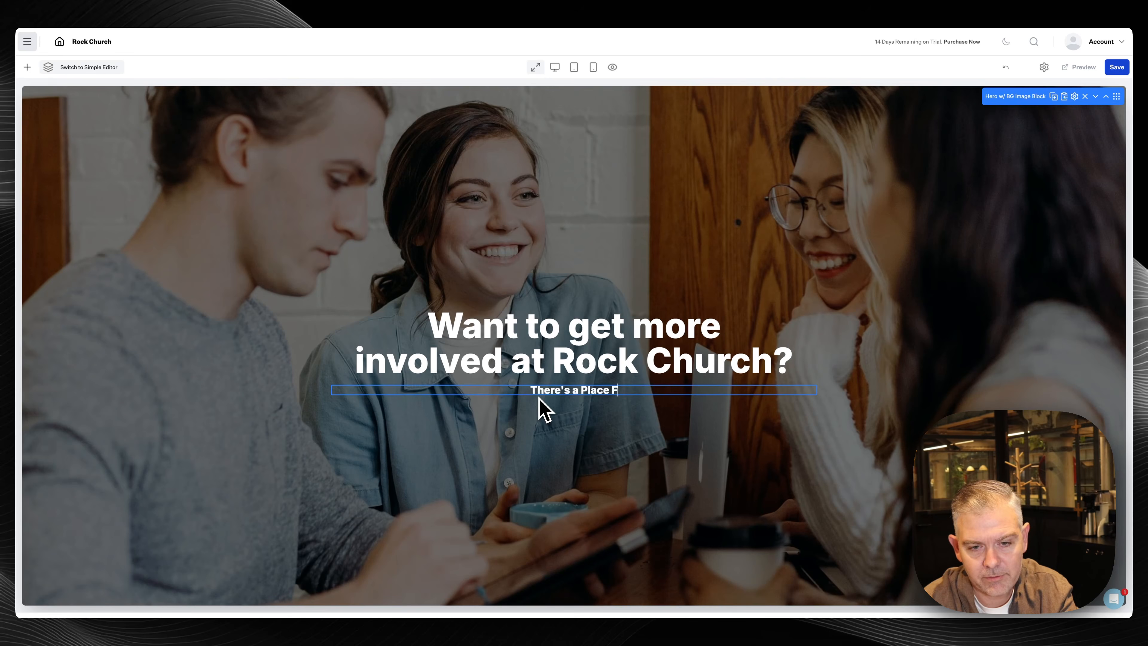
key("BackSpace")
key("BackSpace")
key("BackSpace")
key("BackSpace")
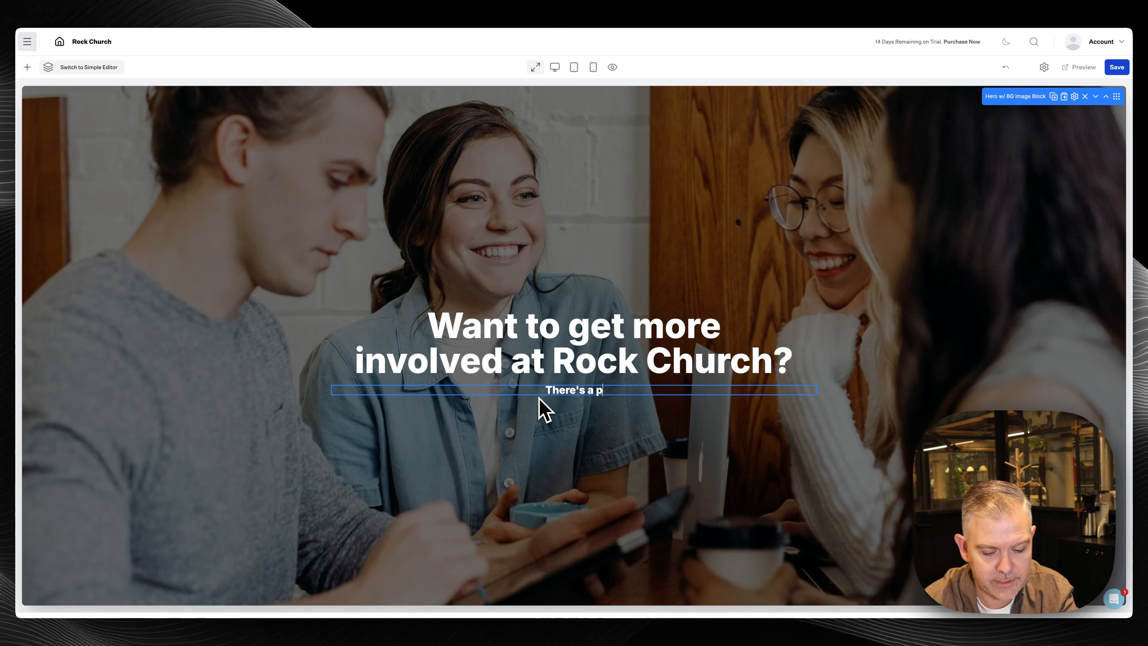
type("place for you.")
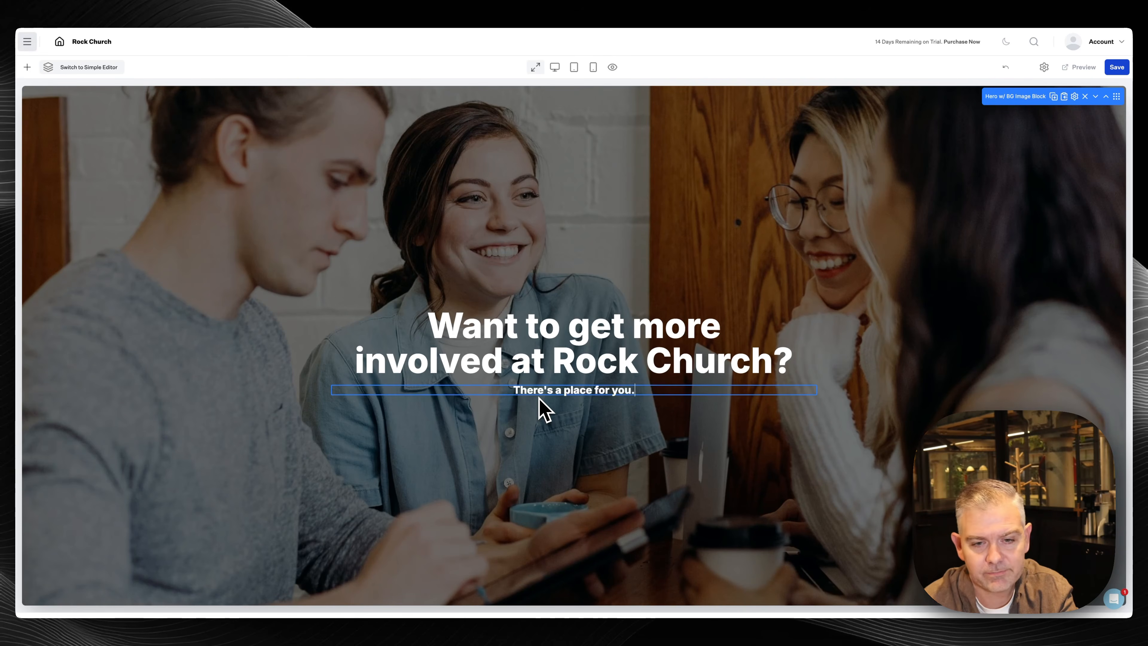
Insert a new button element on a line below the subtitle
key("Return")
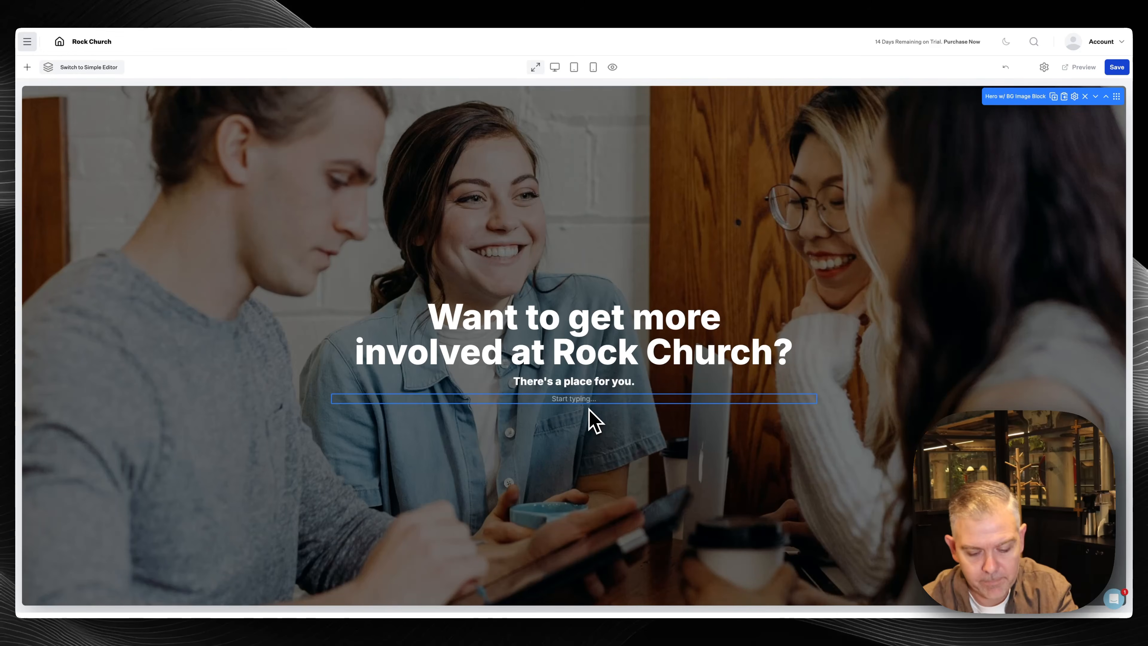
type("/")
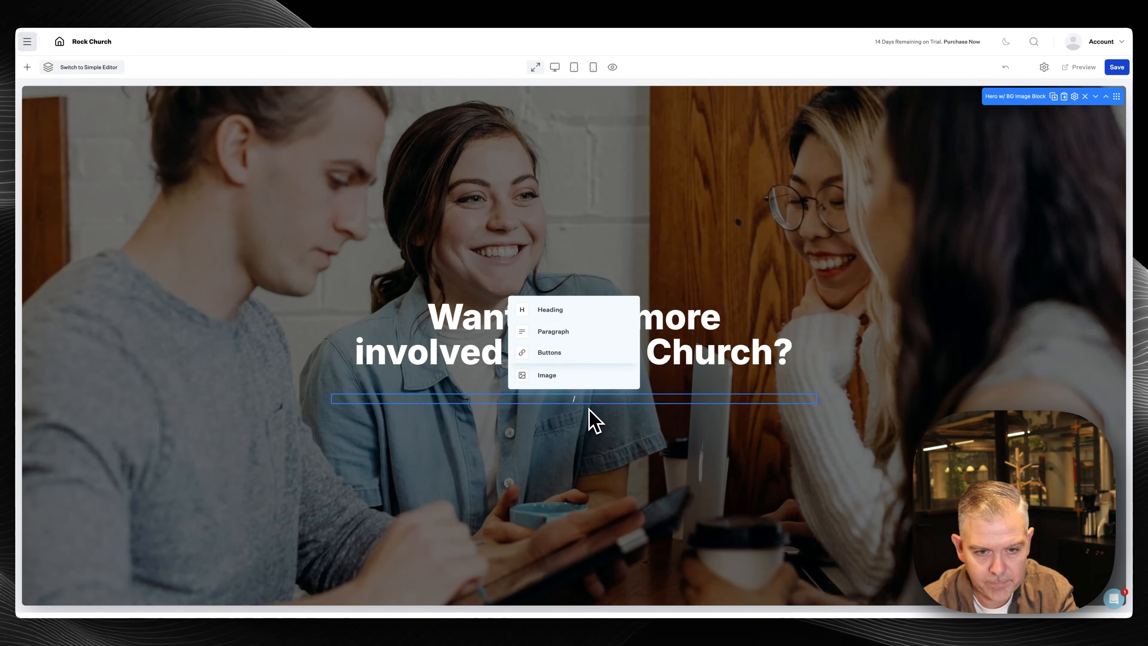
key("Return")
Label the new hero button 'Learn More' and link it to #more
left_click(598, 404)
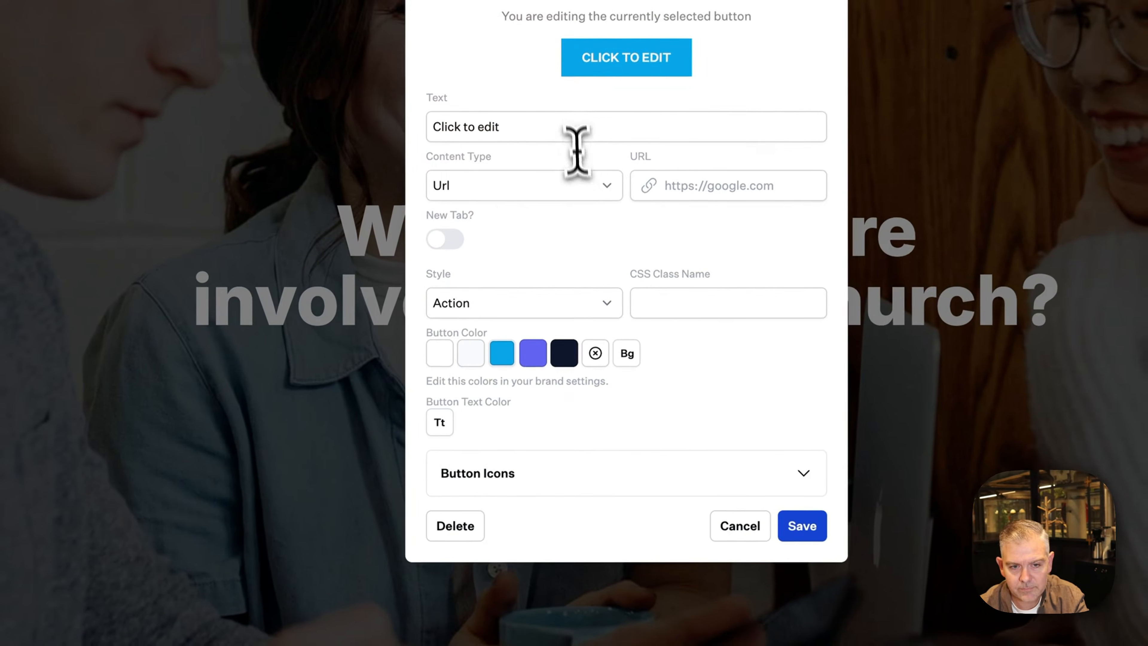
left_click_drag(576, 136, 346, 149)
type("Learn More")
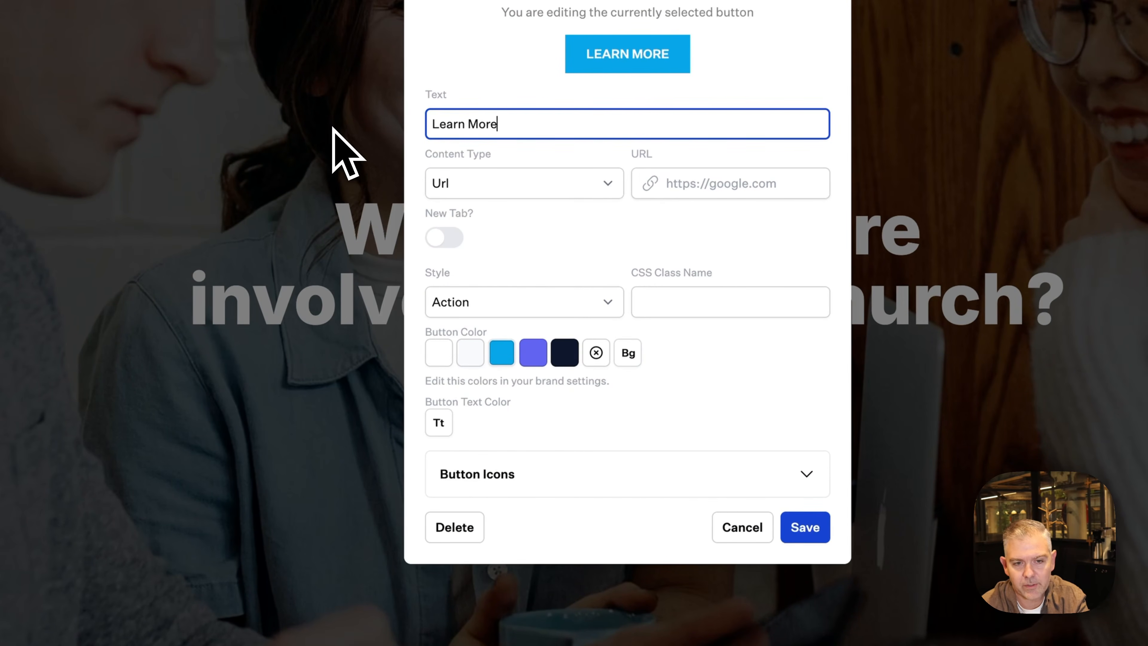
left_click(678, 180)
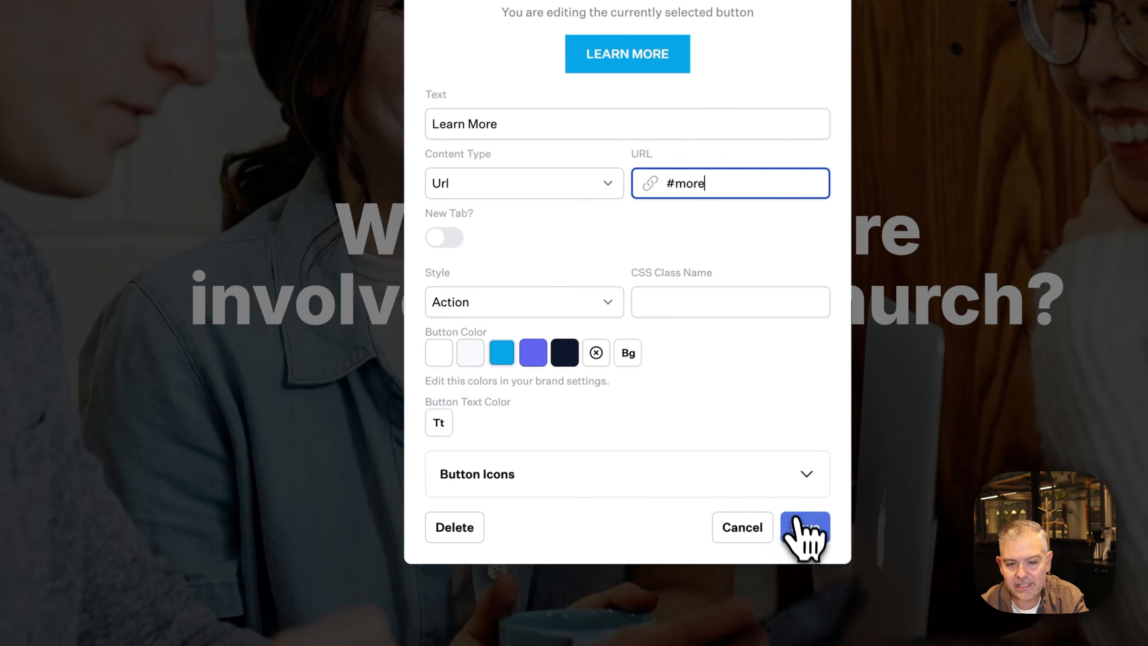
left_click(803, 527)
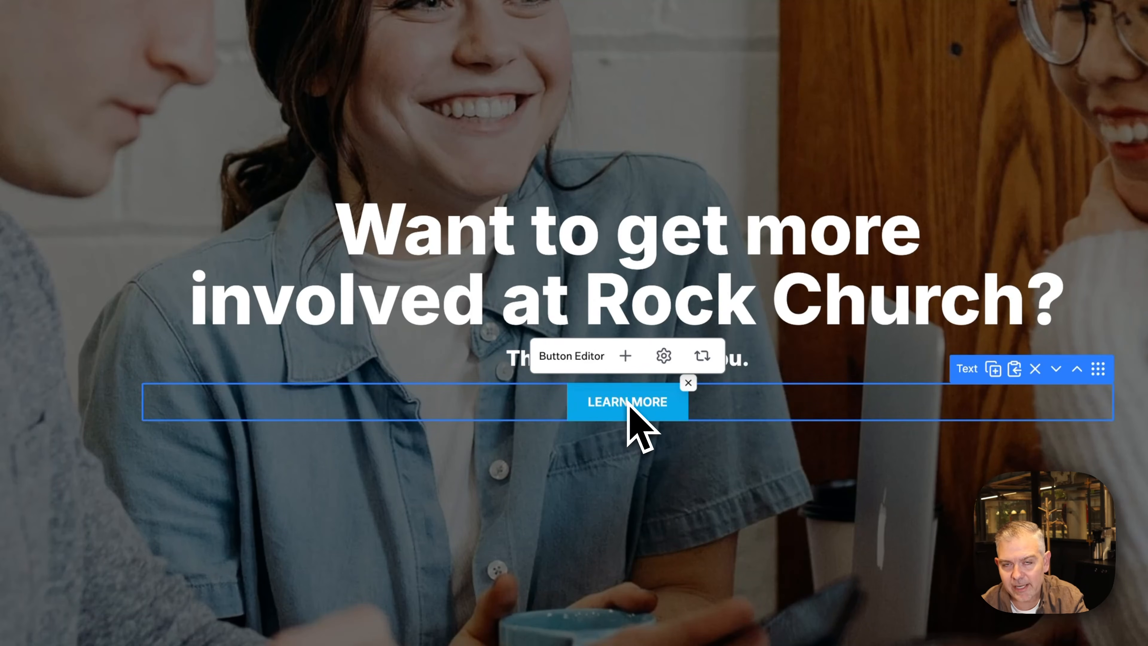
scroll(642, 430, "down", 2)
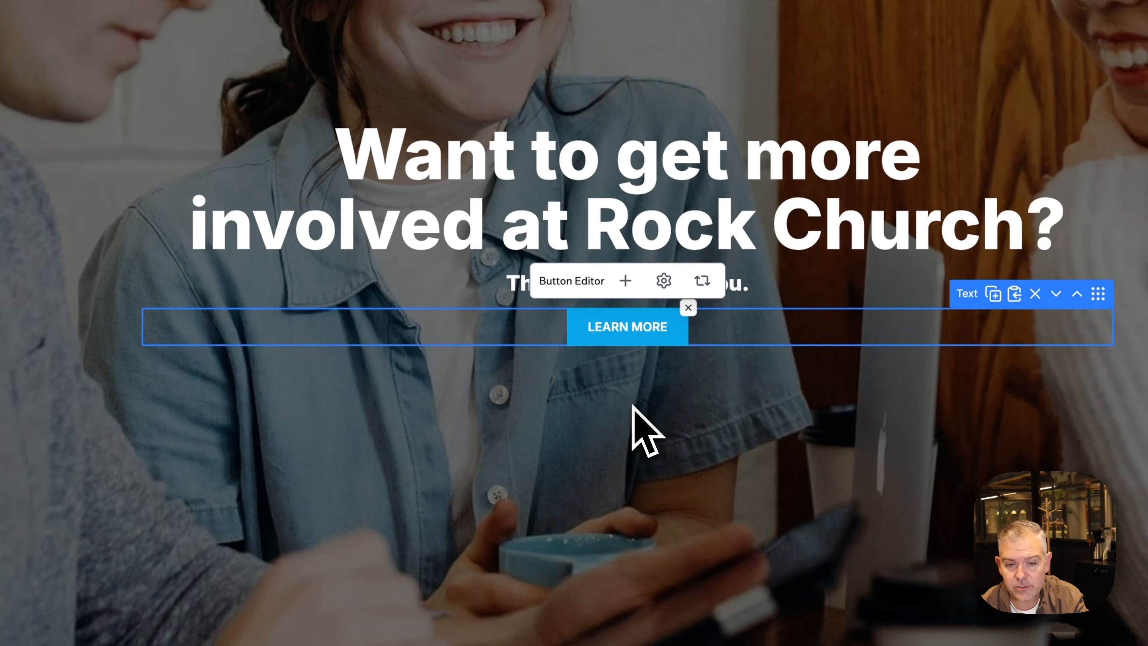
left_click(637, 327)
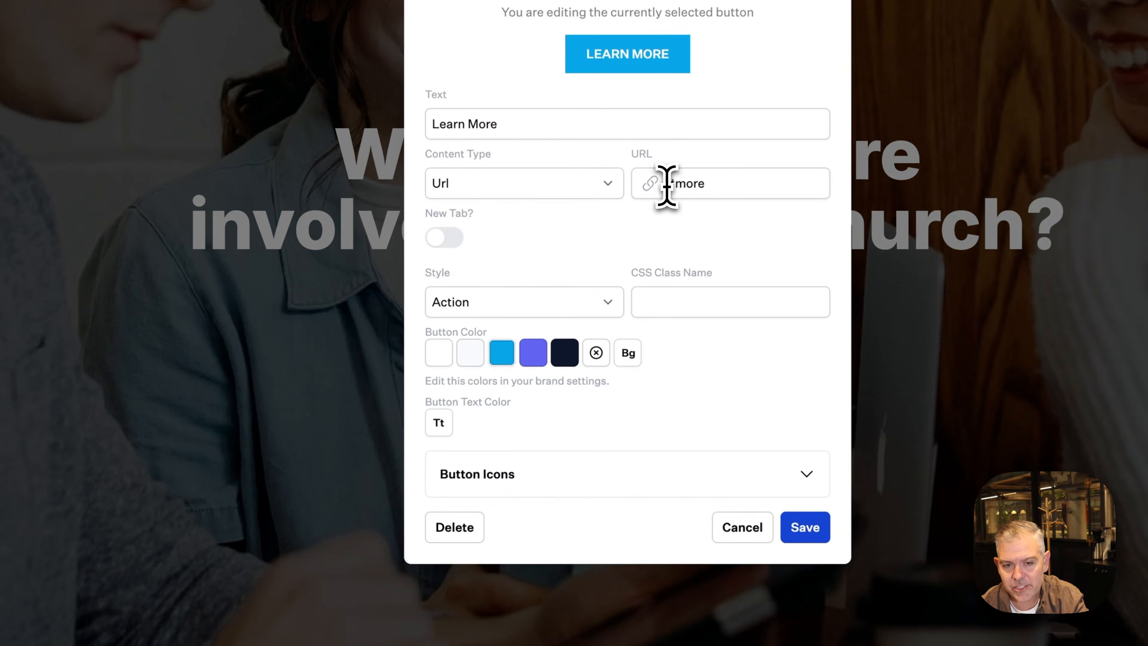
left_click_drag(666, 183, 720, 185)
left_click(804, 528)
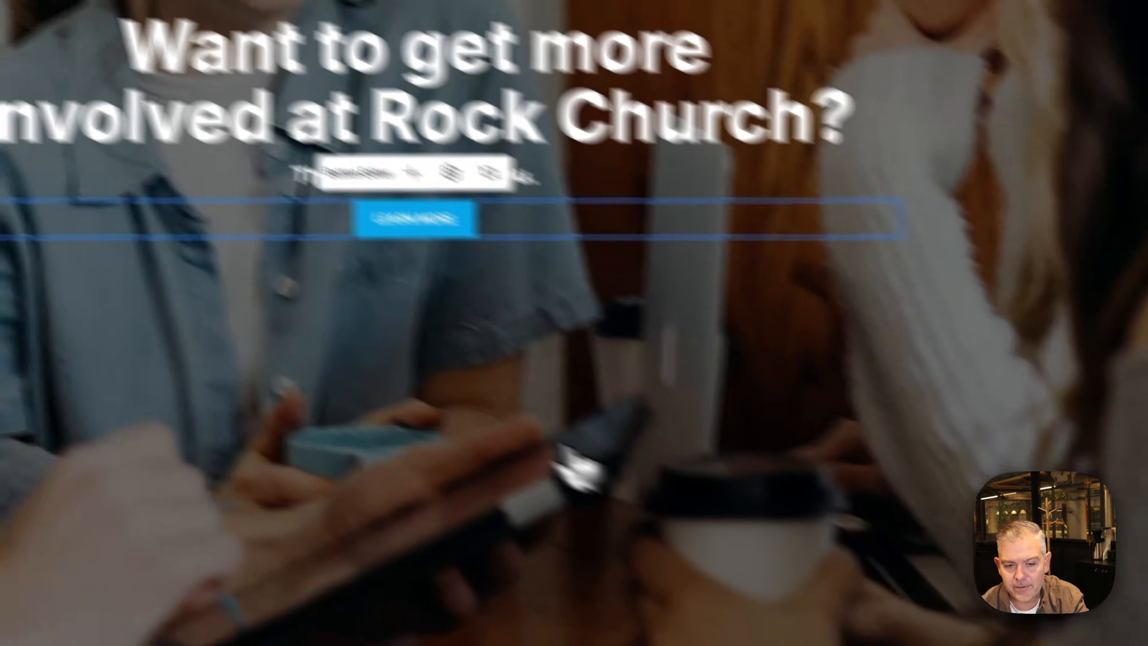
Set the Programs & Ministries block's HTML Id to 'more'
scroll(577, 461, "down", 10)
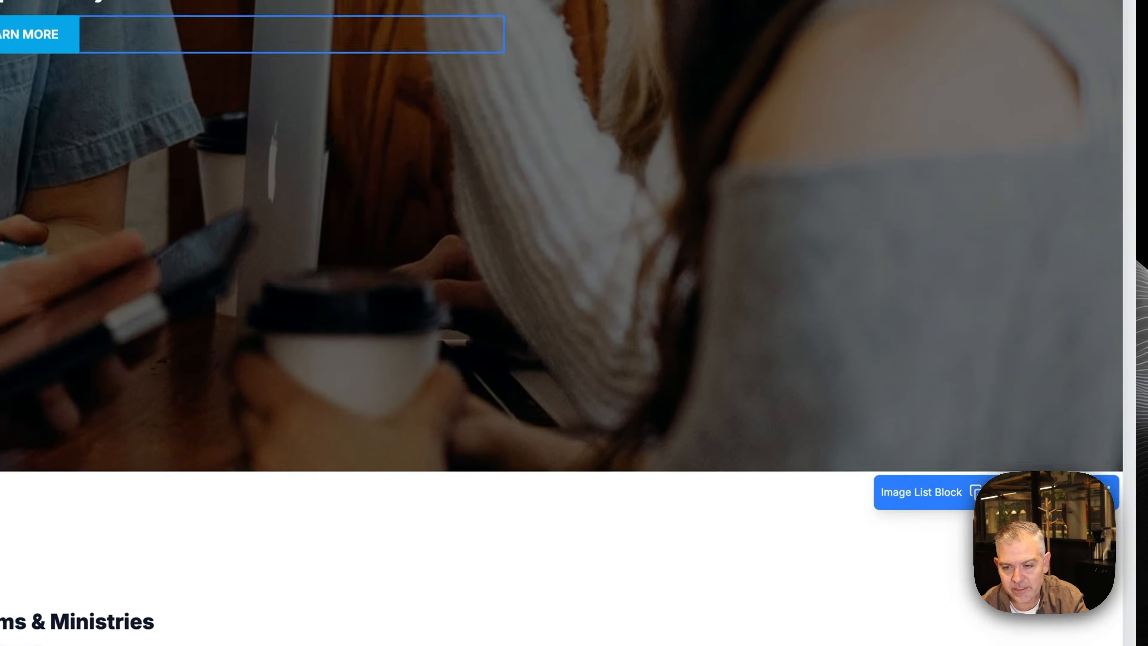
left_click(1052, 449)
left_click(970, 105)
left_click(937, 181)
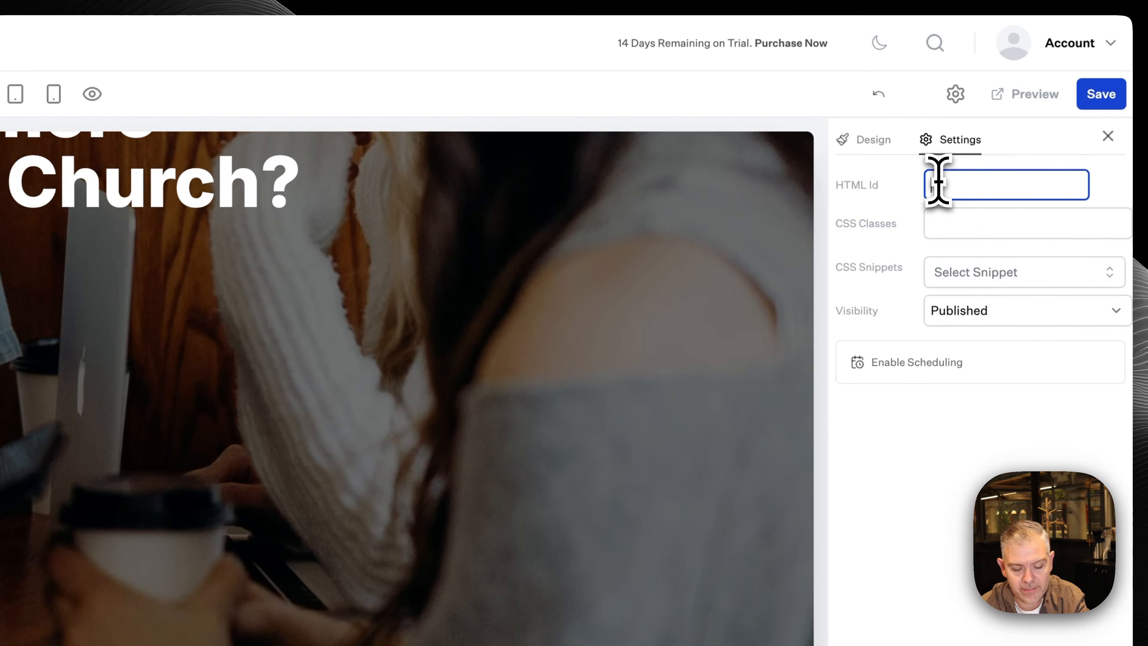
type("more")
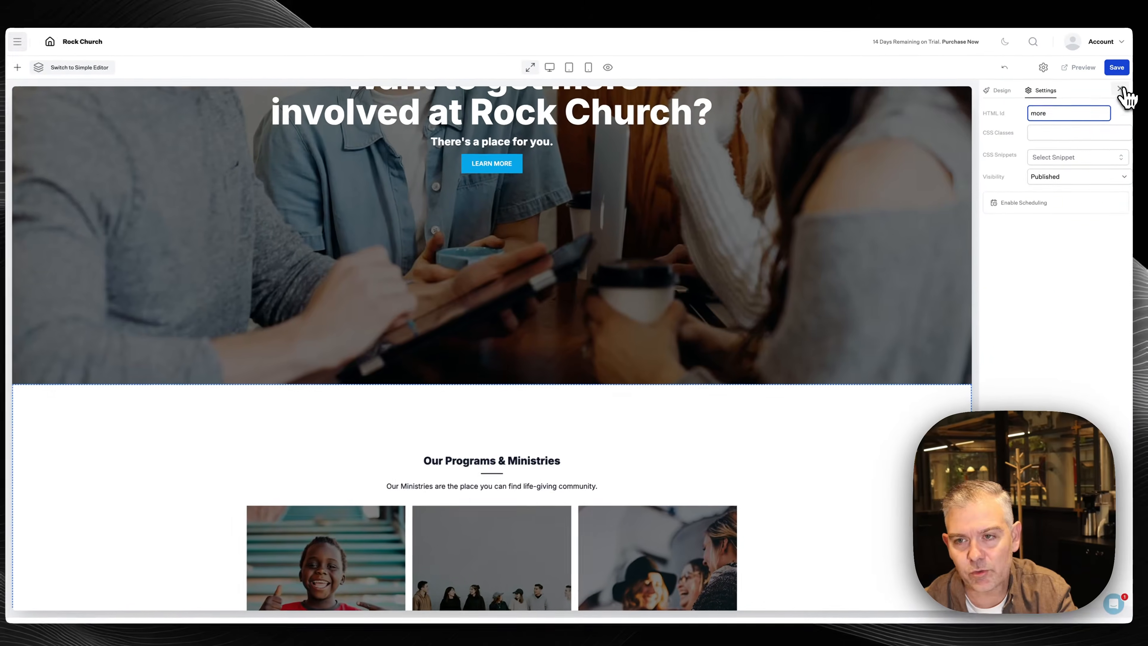
left_click(1121, 90)
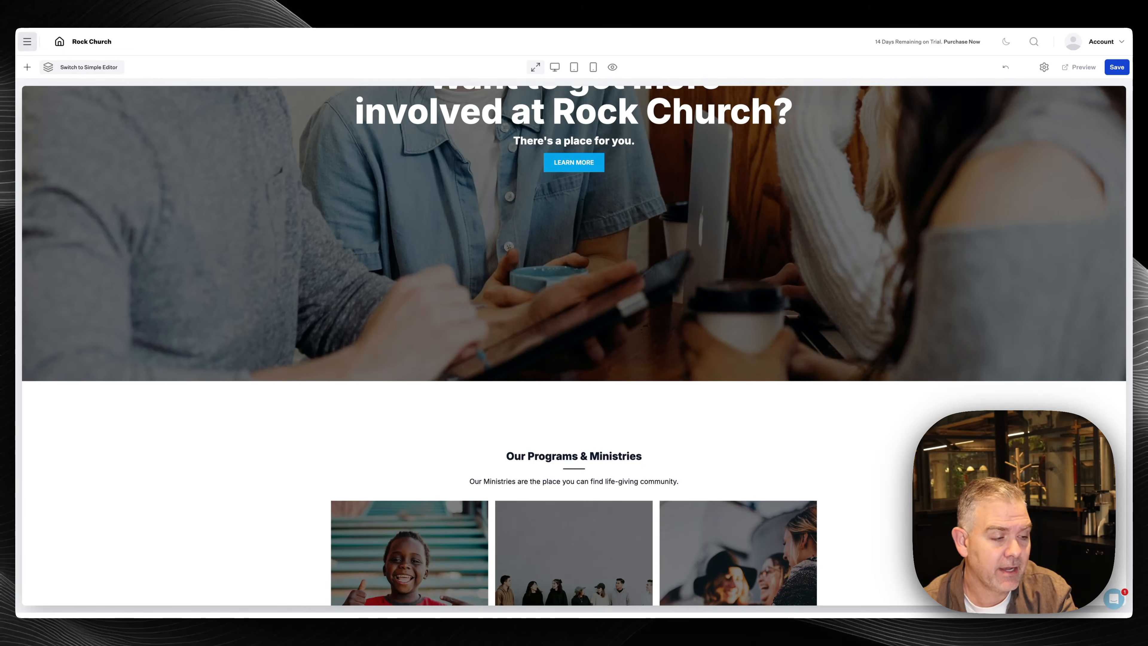
Add a Basic Block and drag it above Our Programs & Ministries
scroll(617, 436, "down", 3)
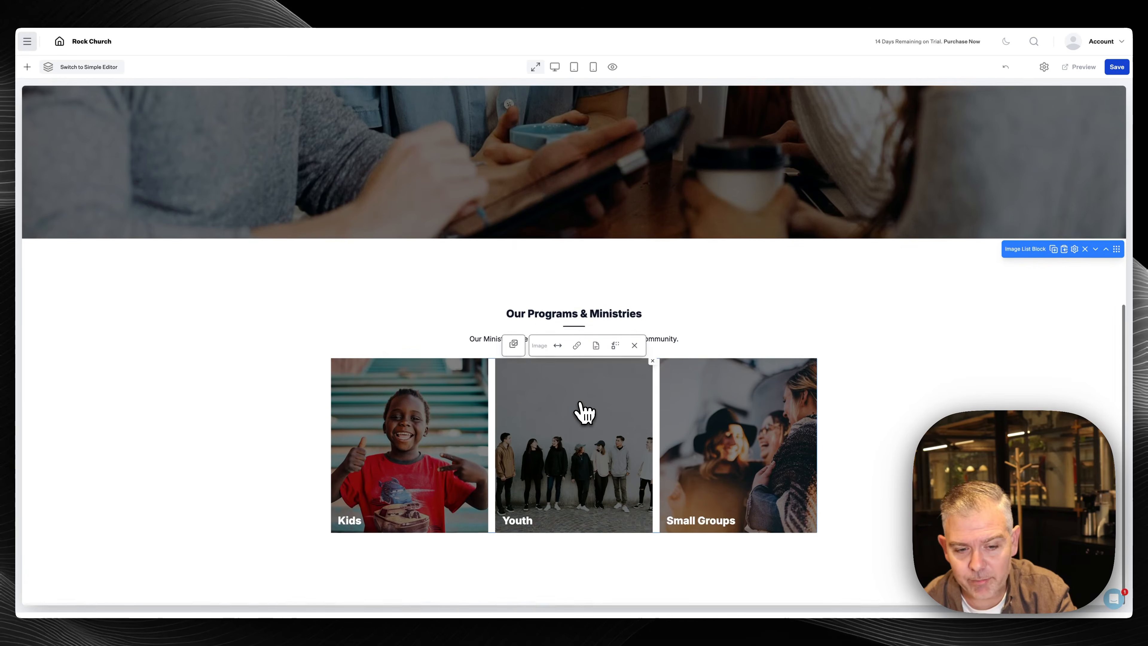
scroll(584, 410, "up", 2)
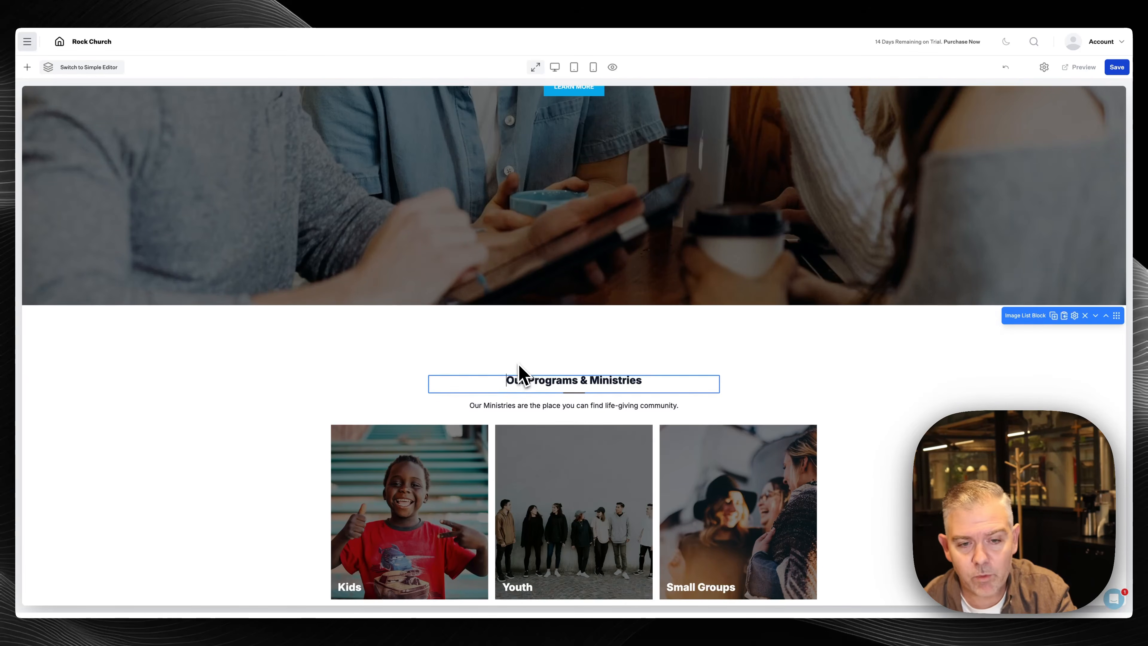
scroll(179, 397, "down", 1)
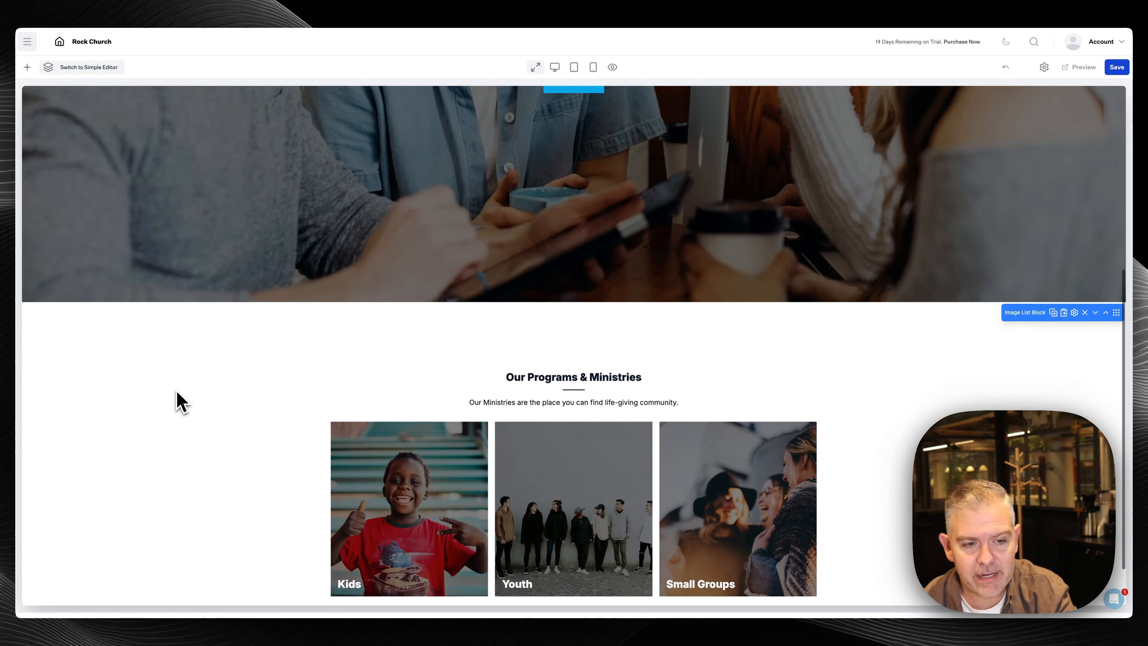
left_click(29, 68)
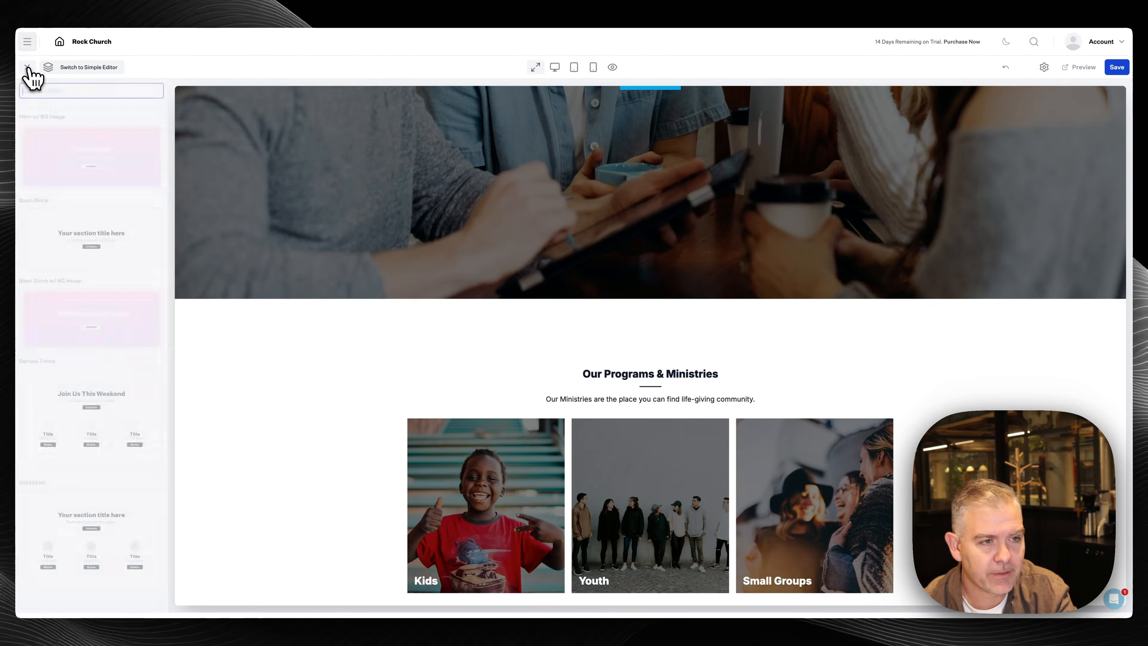
left_click(93, 248)
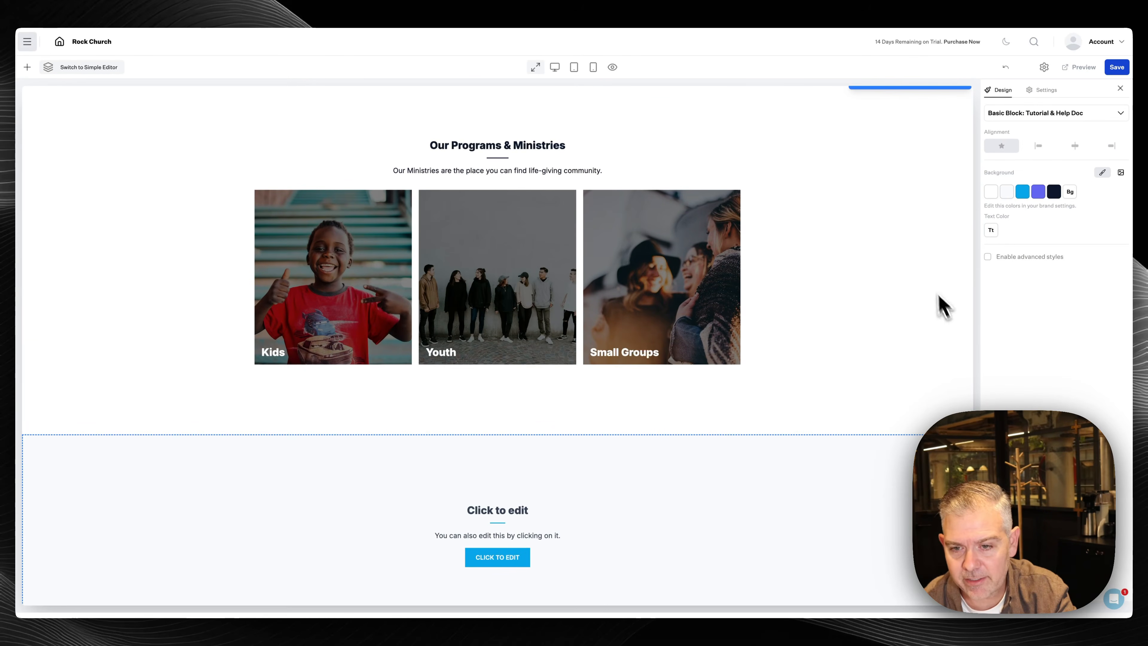
scroll(919, 427, "up", 1)
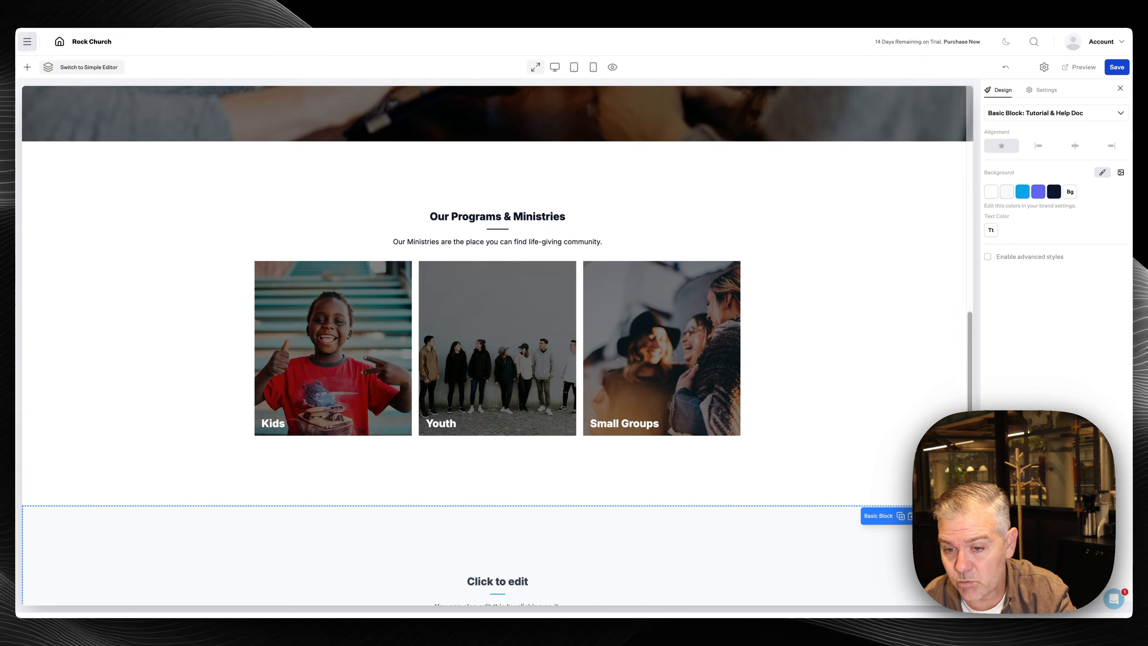
left_click_drag(963, 516, 953, 253)
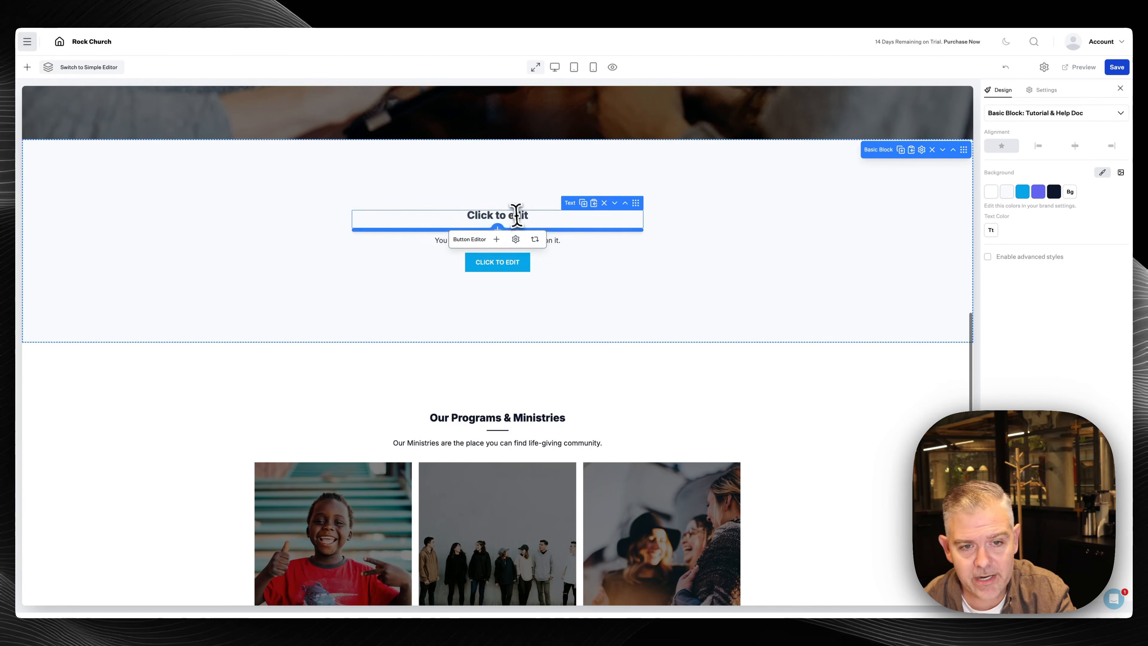
Title the new block 'Find your place' and write its paragraph about getting involved
triple_click(516, 215)
type("Find your place")
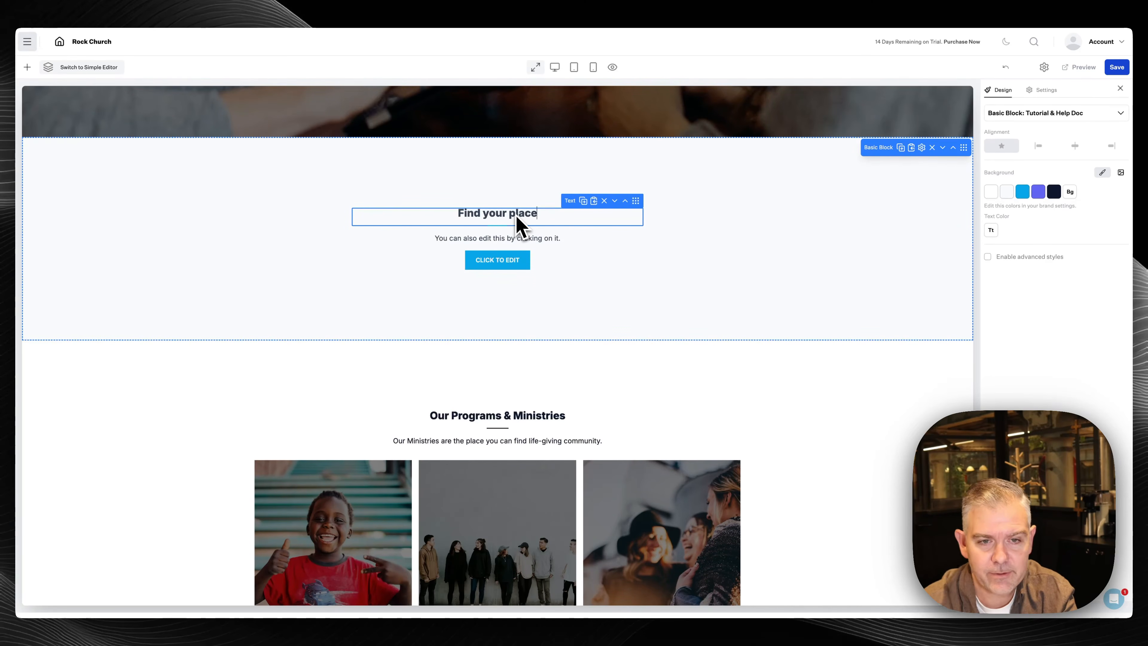
triple_click(535, 239)
type("There's plenty of opprountities to get involved at Rock Church.")
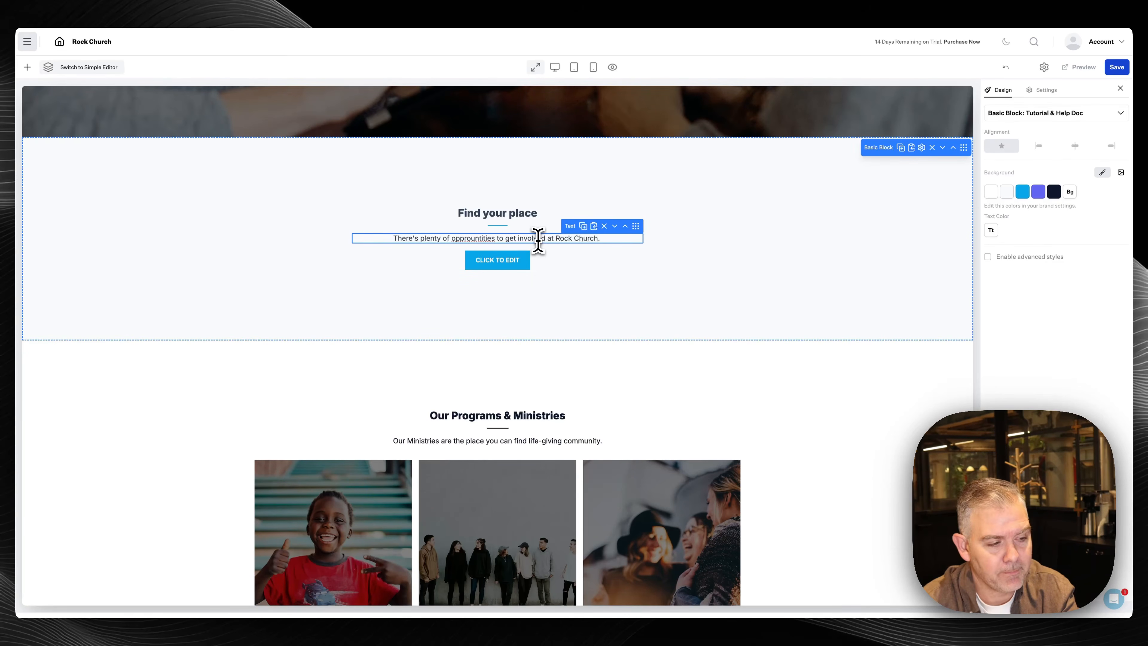
type("If you have any ques")
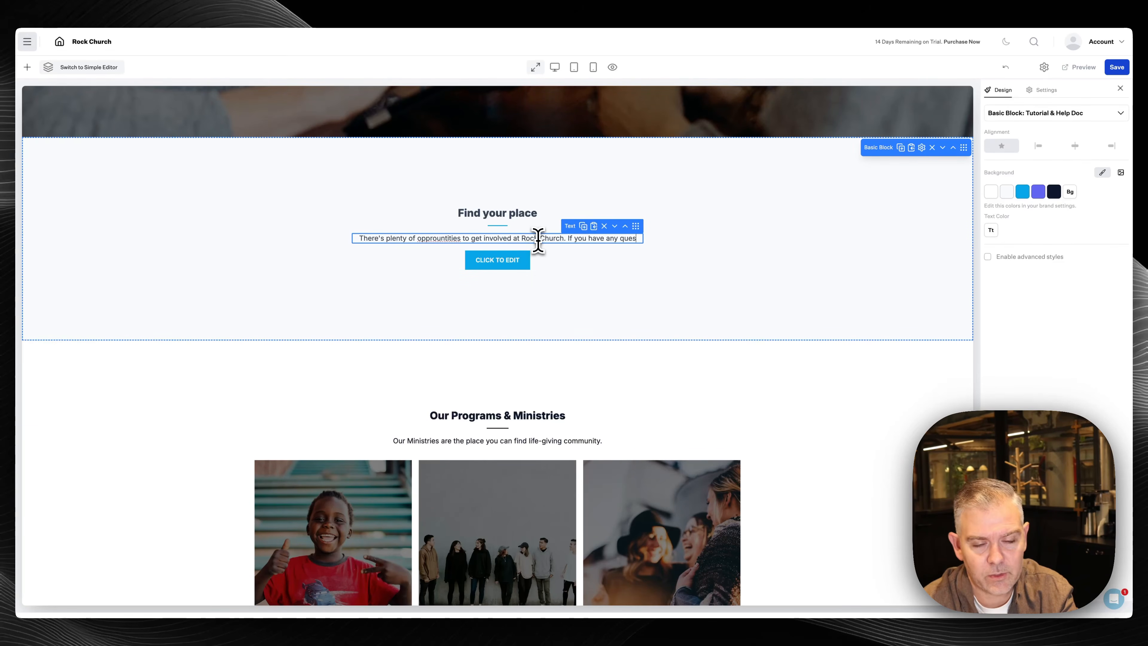
type("tions feel free to reach out or c")
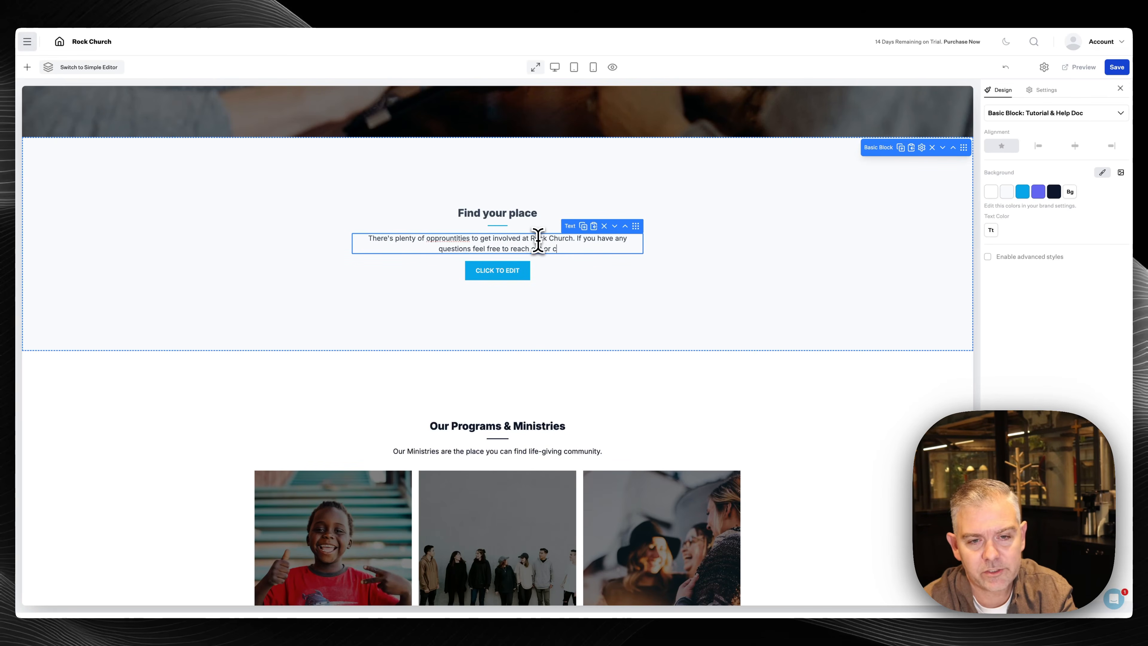
type("hat after a service")
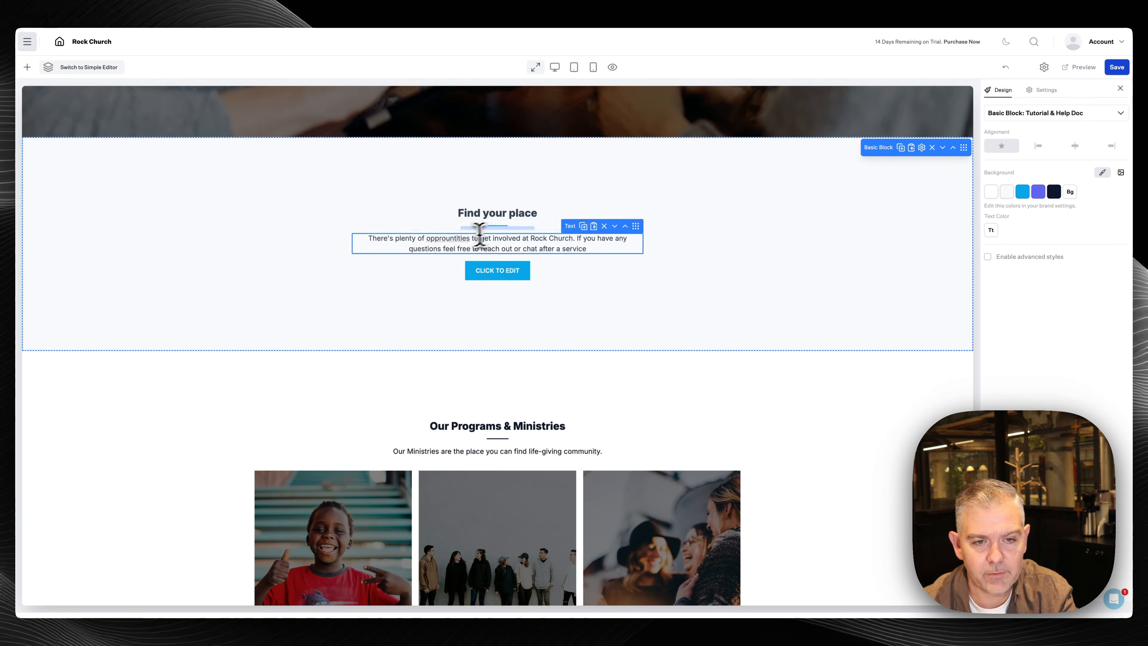
Correct the misspelling to 'opportunities' and delete the Click to Edit button
right_click(456, 239)
key("Escape")
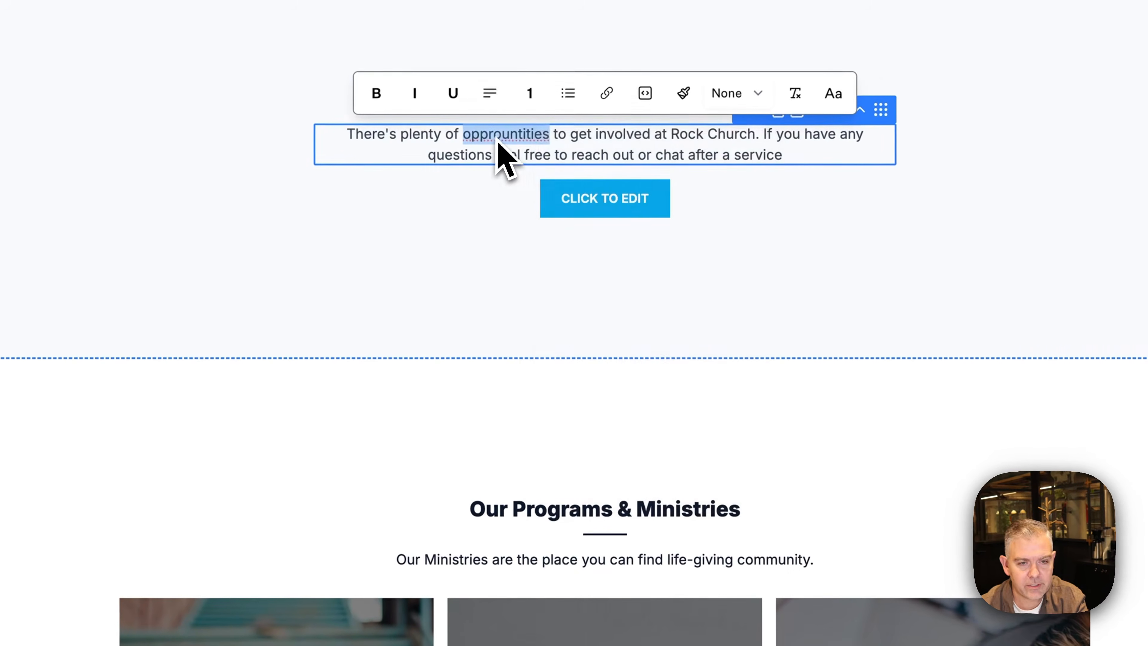
right_click(497, 140)
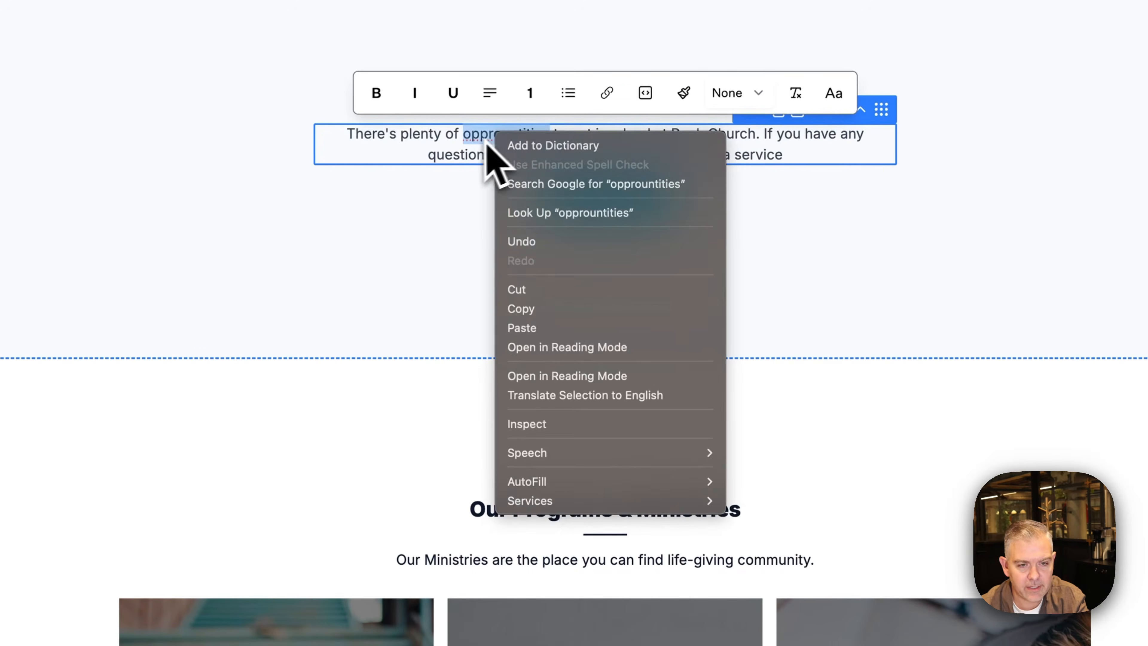
key("Escape")
type("Opportuni")
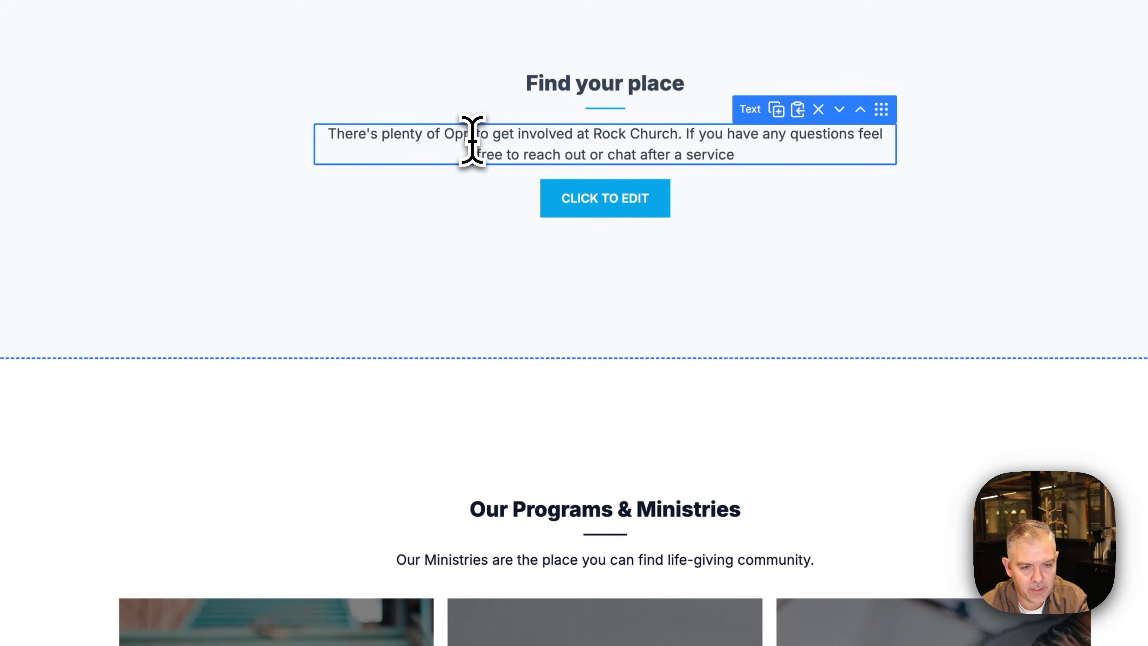
type("ties")
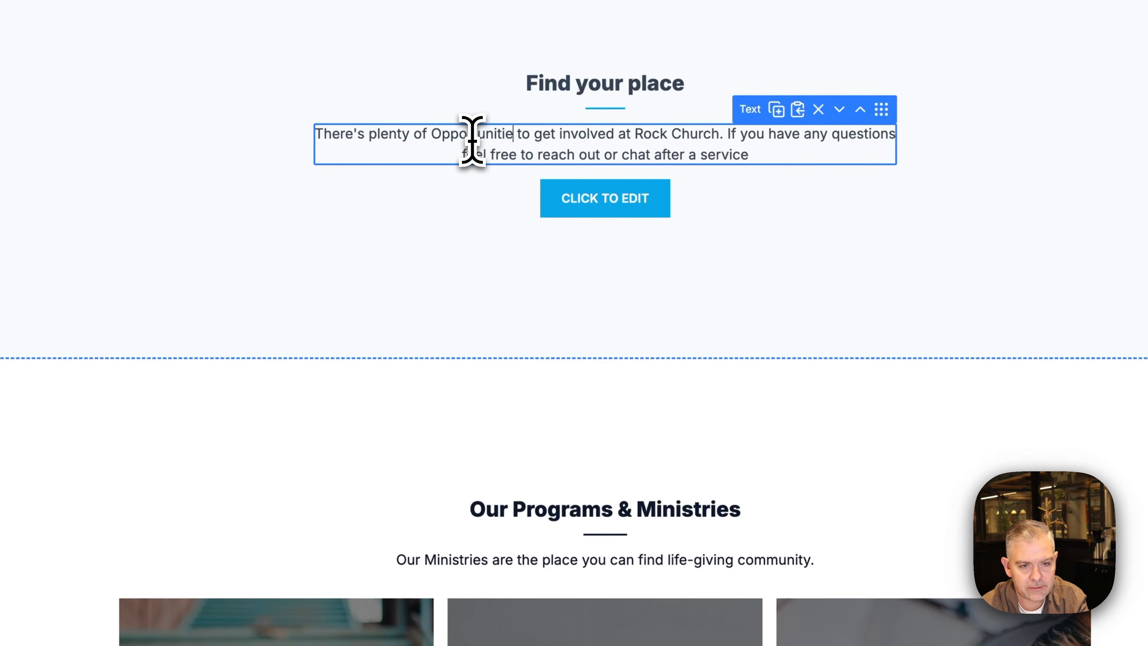
left_click(470, 135)
key("BackSpace")
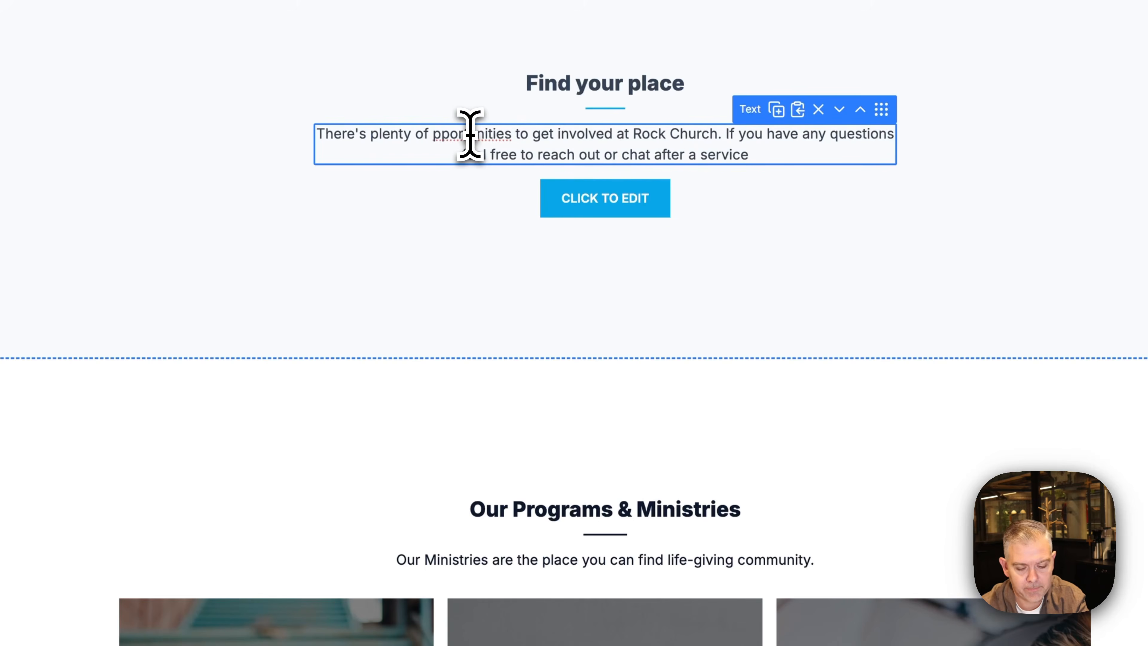
type("o")
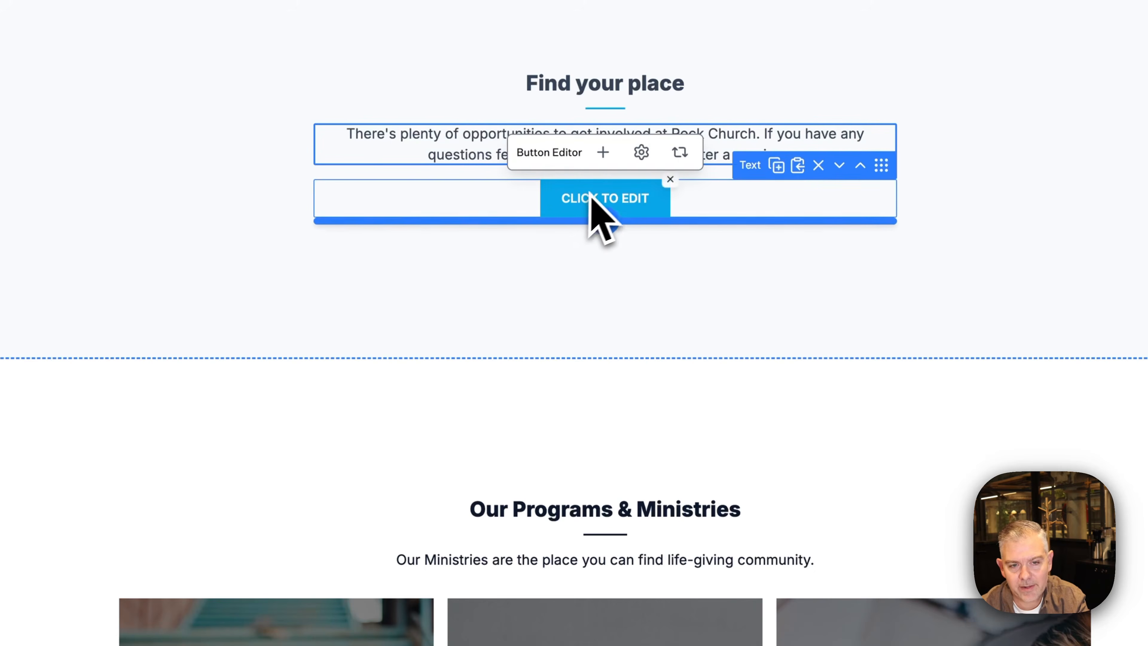
left_click(670, 180)
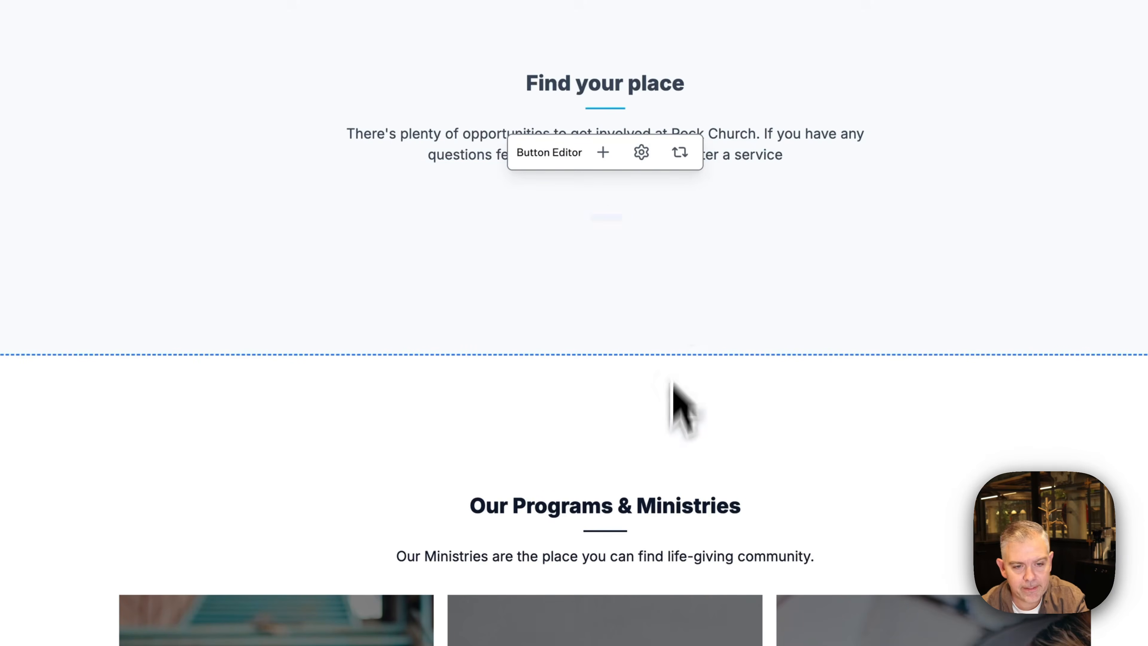
scroll(676, 452, "down", 7)
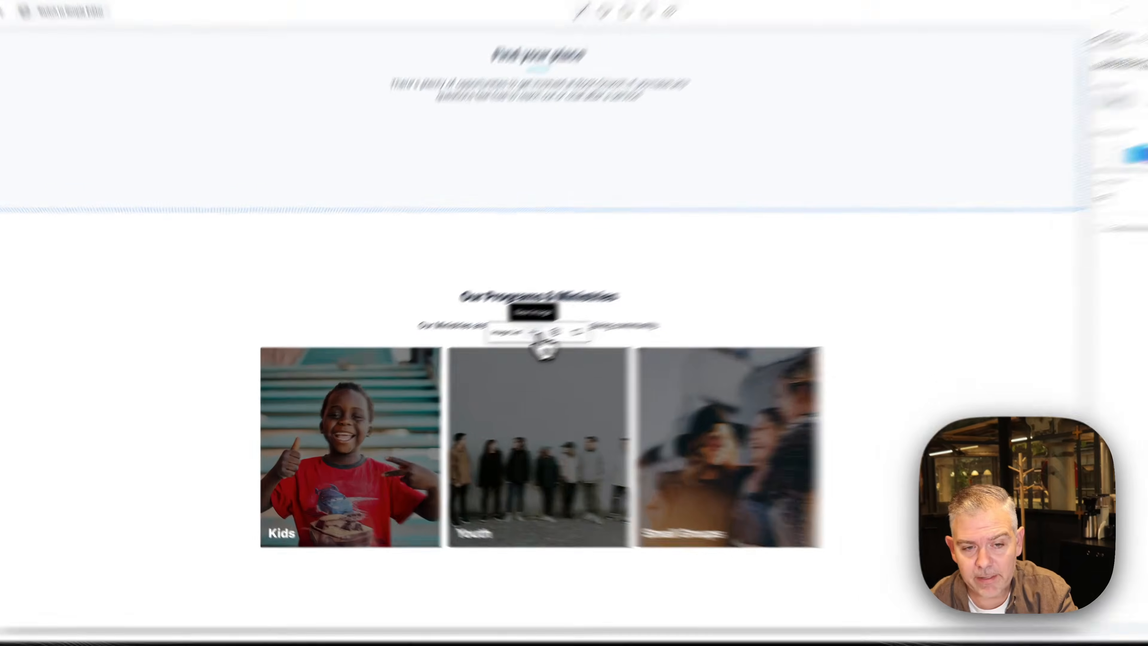
Add a fourth ministry card with the young people group photo, titled 'Young Adults'
left_click(536, 334)
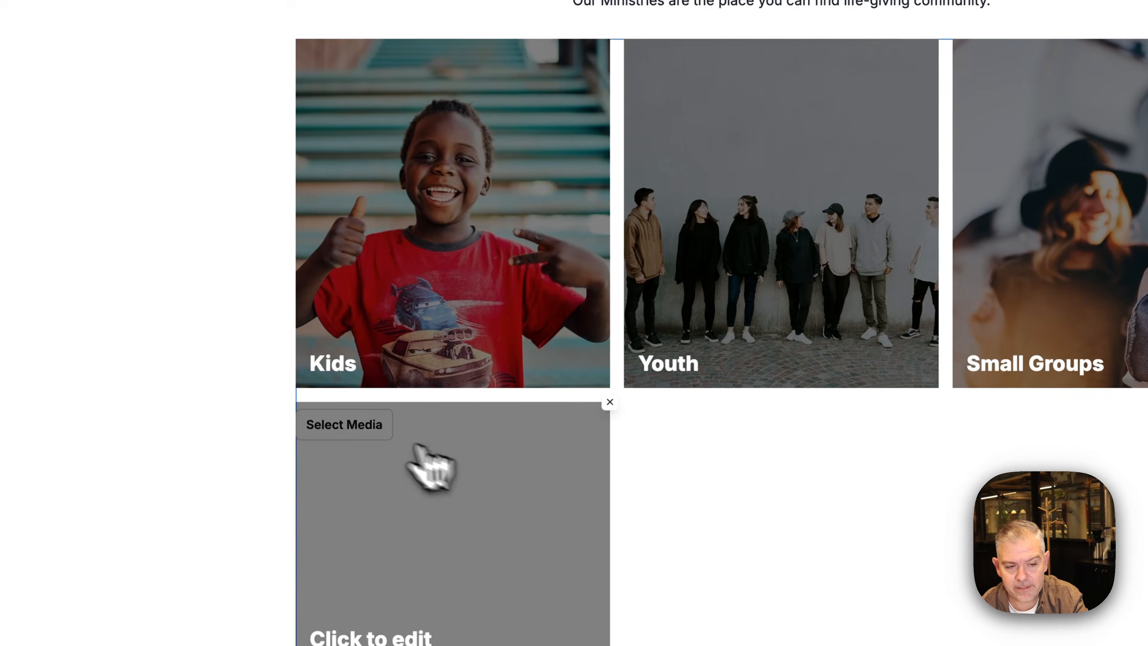
left_click(302, 572)
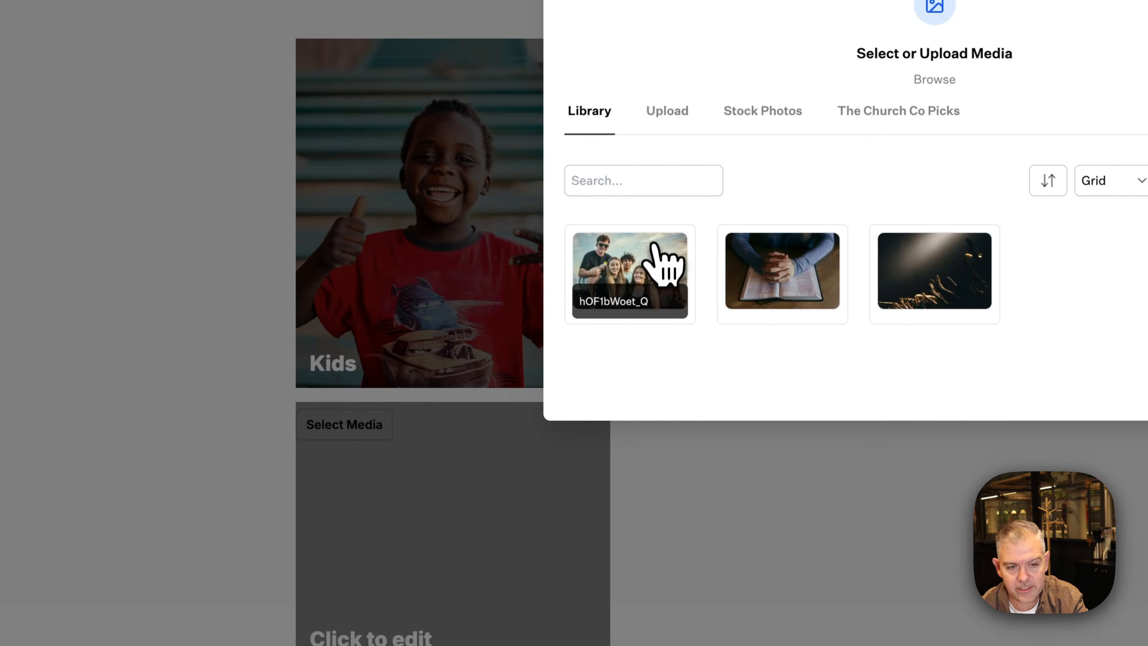
left_click(657, 258)
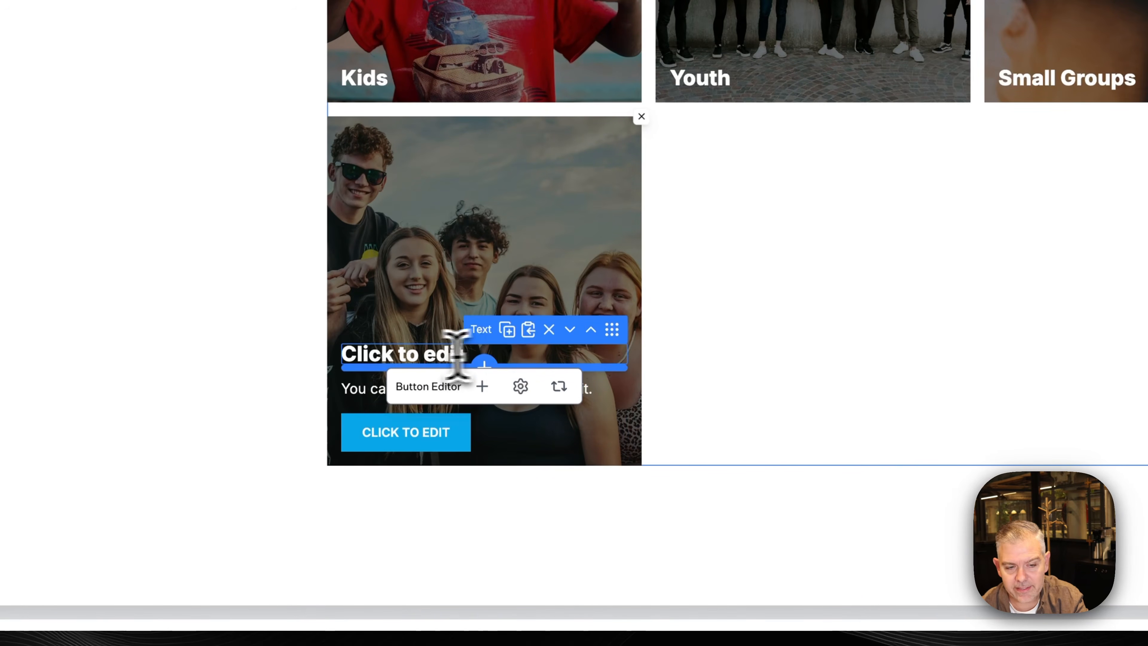
left_click(416, 358)
type("Youth")
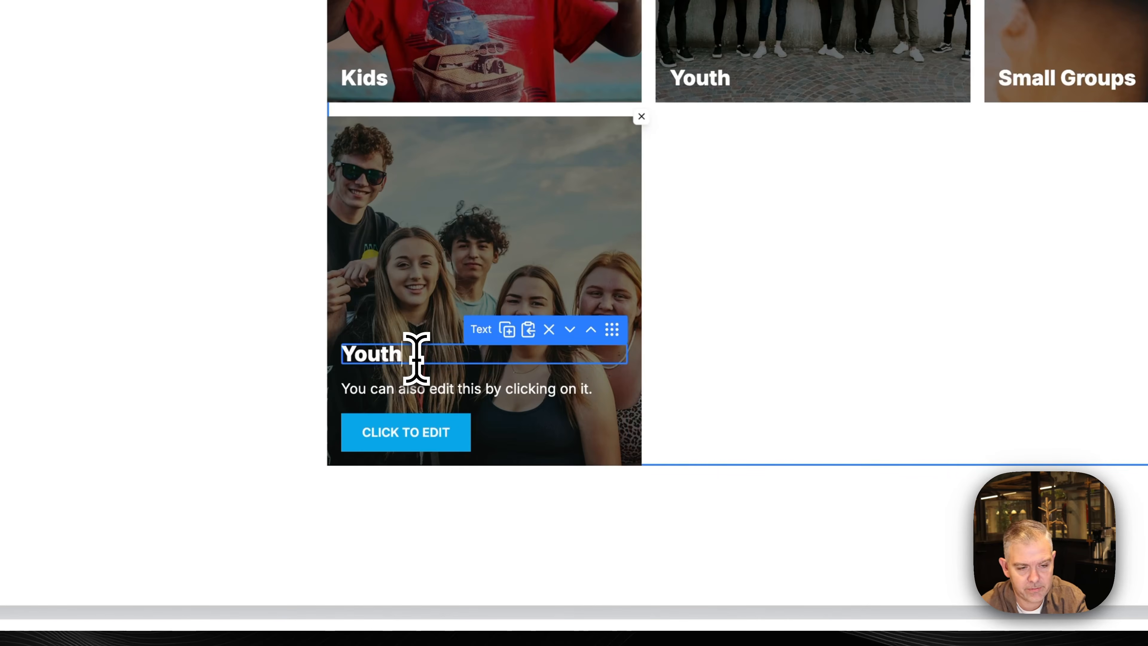
key("BackSpace")
key("BackSpace")
key("BackSpace")
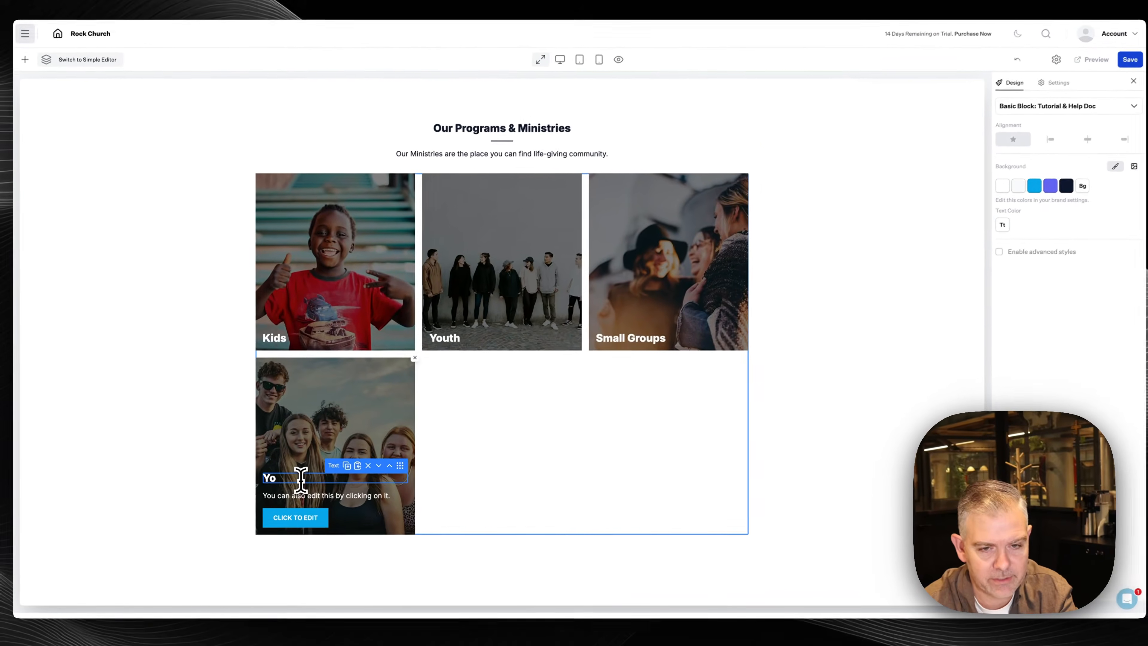
type("ung Adults")
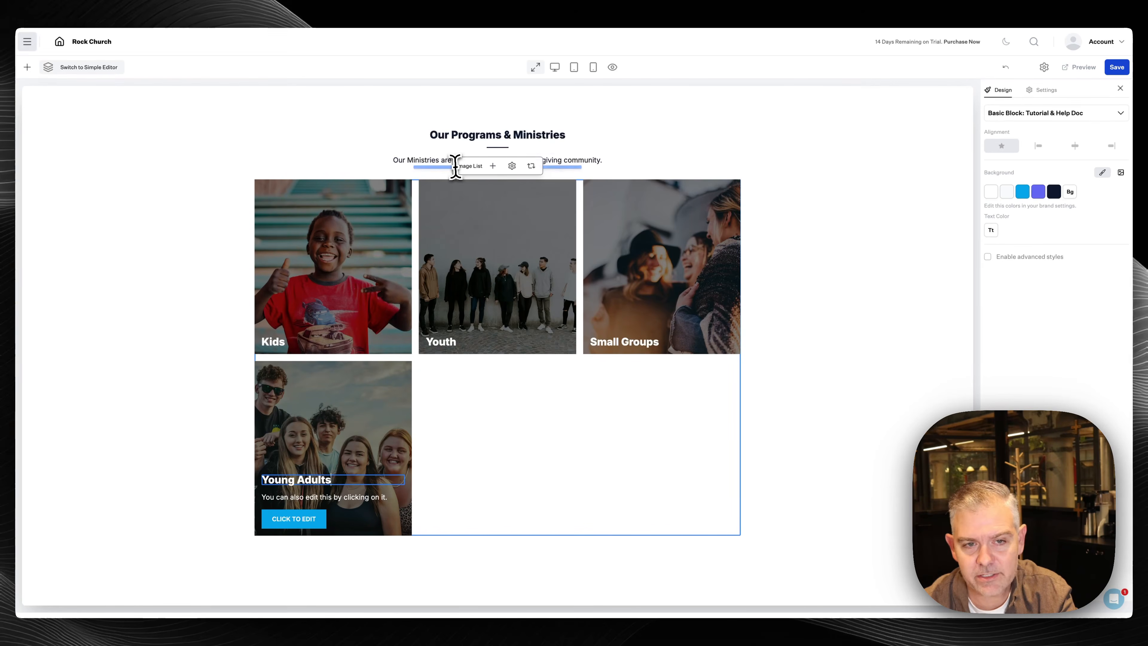
Set the Programs & Ministries list layout to Horizontal Scroll
left_click(519, 168)
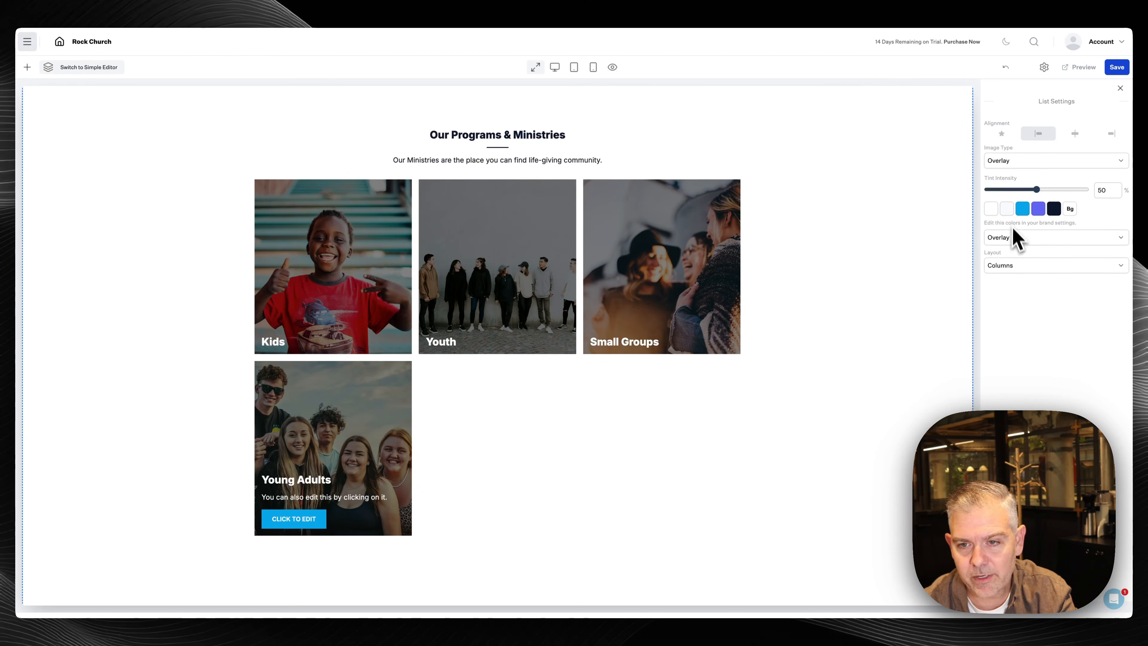
left_click(1017, 266)
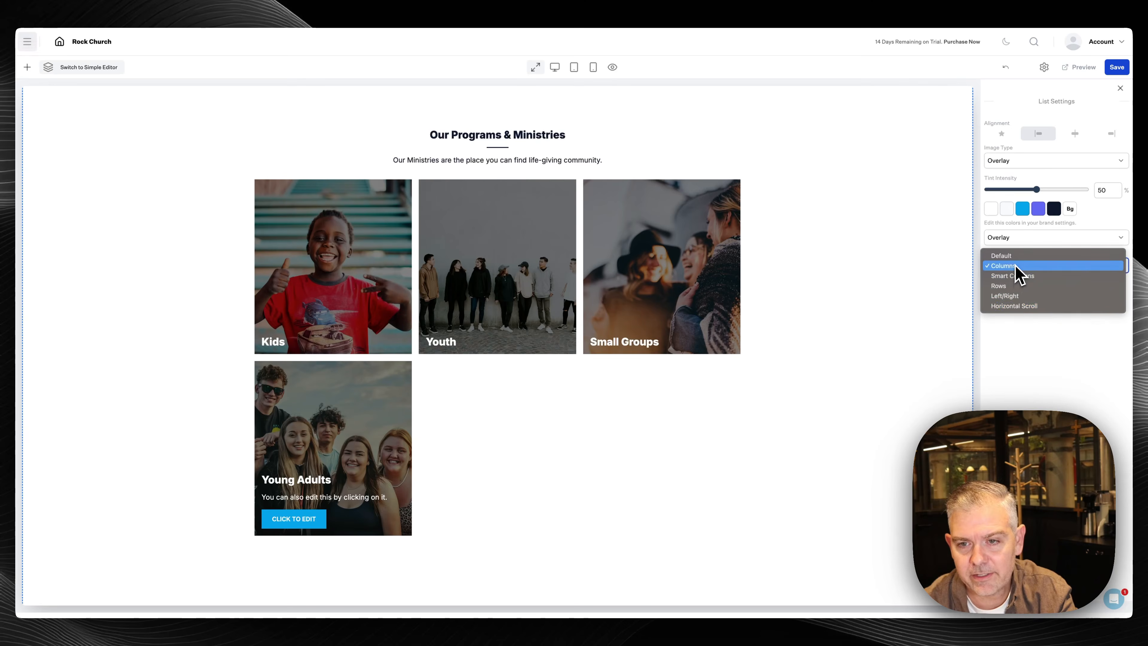
left_click(1017, 314)
scroll(745, 448, "right", 6)
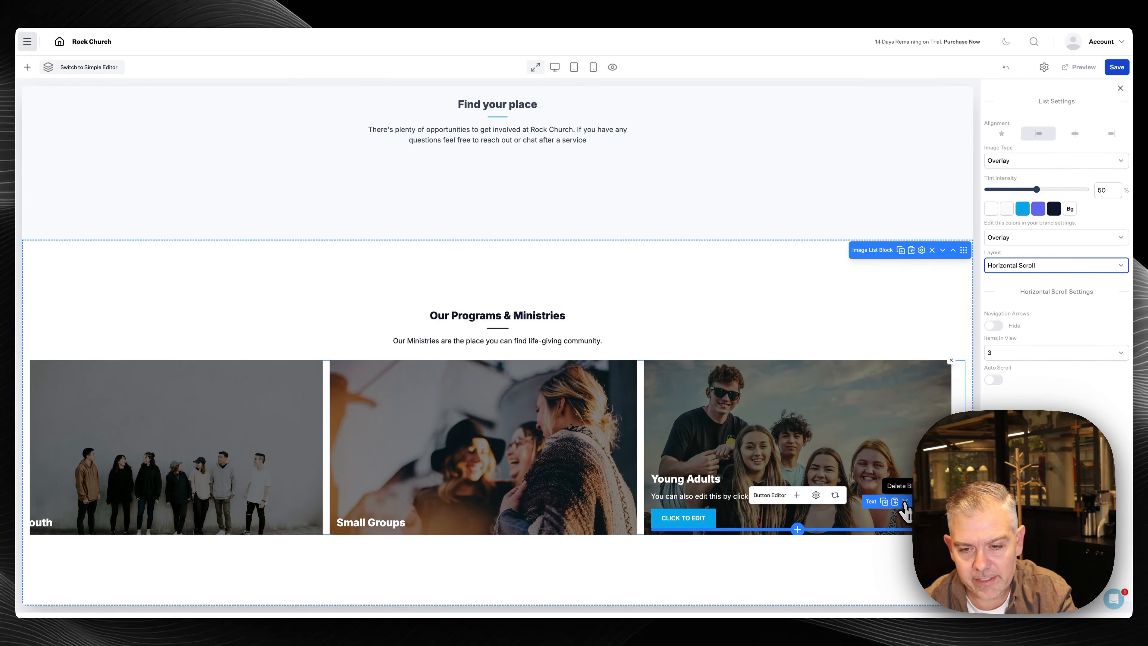
Remove the Young Adults card's placeholder button and description text
left_click(905, 501)
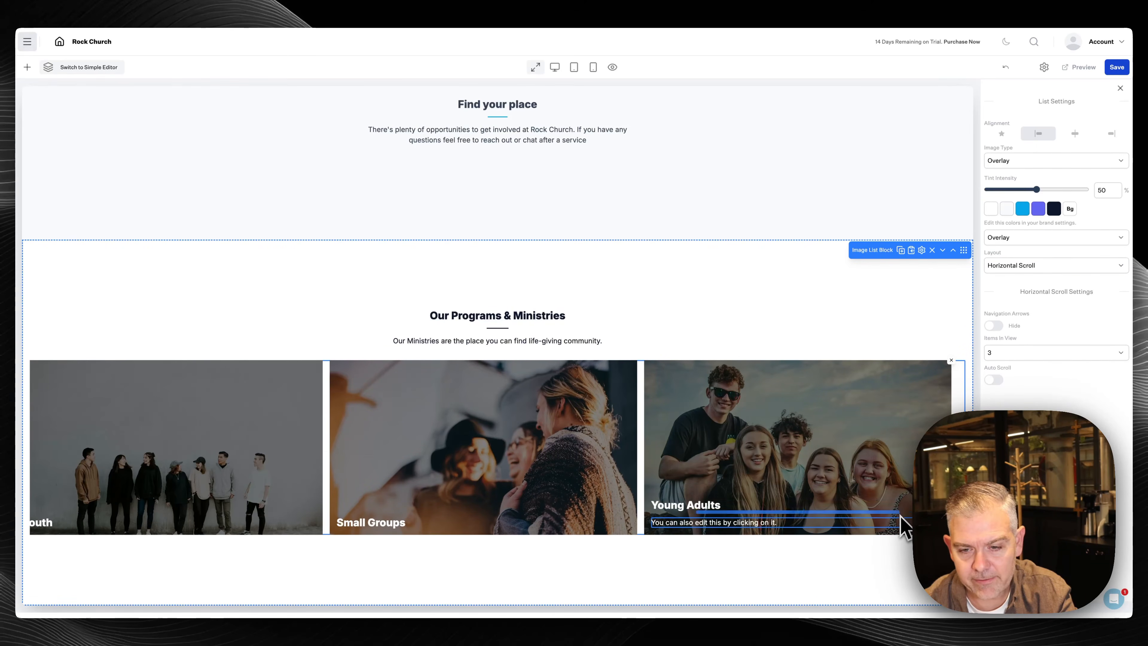
left_click(899, 511)
scroll(408, 490, "left", 3)
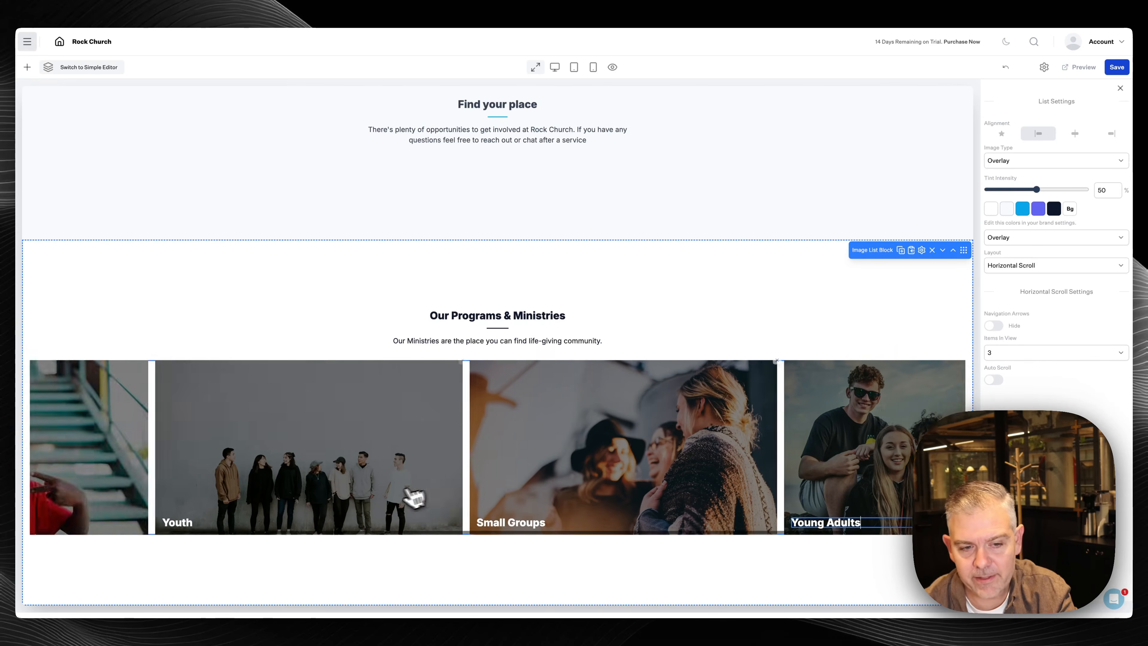
scroll(405, 489, "left", 4)
scroll(403, 488, "right", 2)
scroll(405, 483, "left", 2)
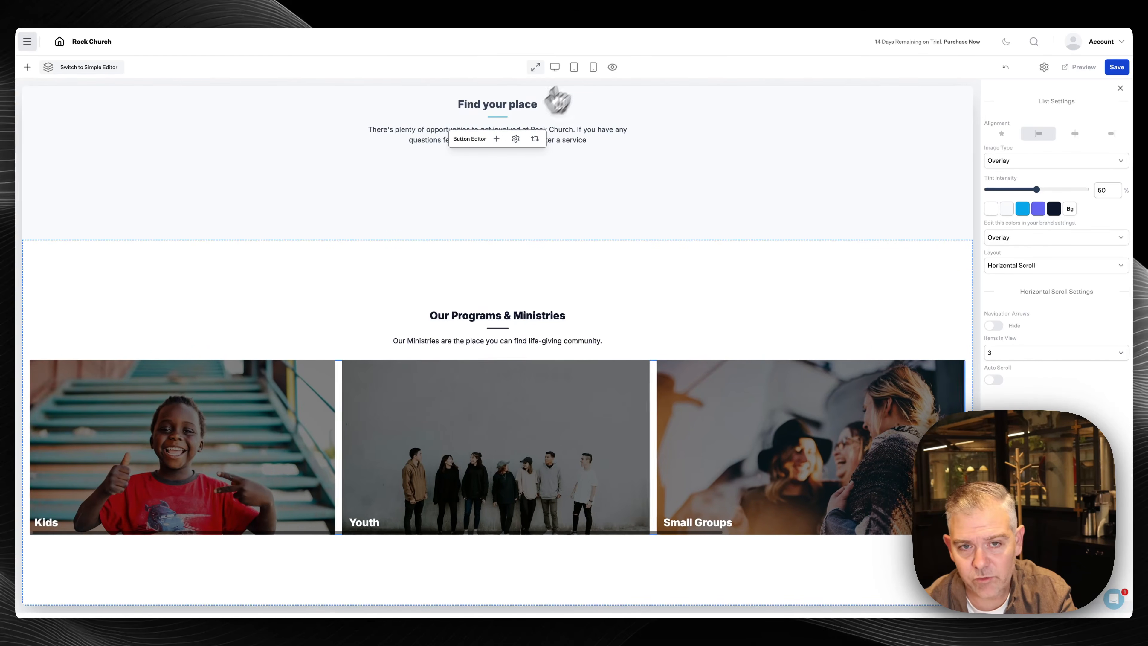
Check the ministries carousel in mobile view, then return to full-width editing
left_click(593, 68)
scroll(518, 441, "right", 5)
scroll(514, 449, "left", 3)
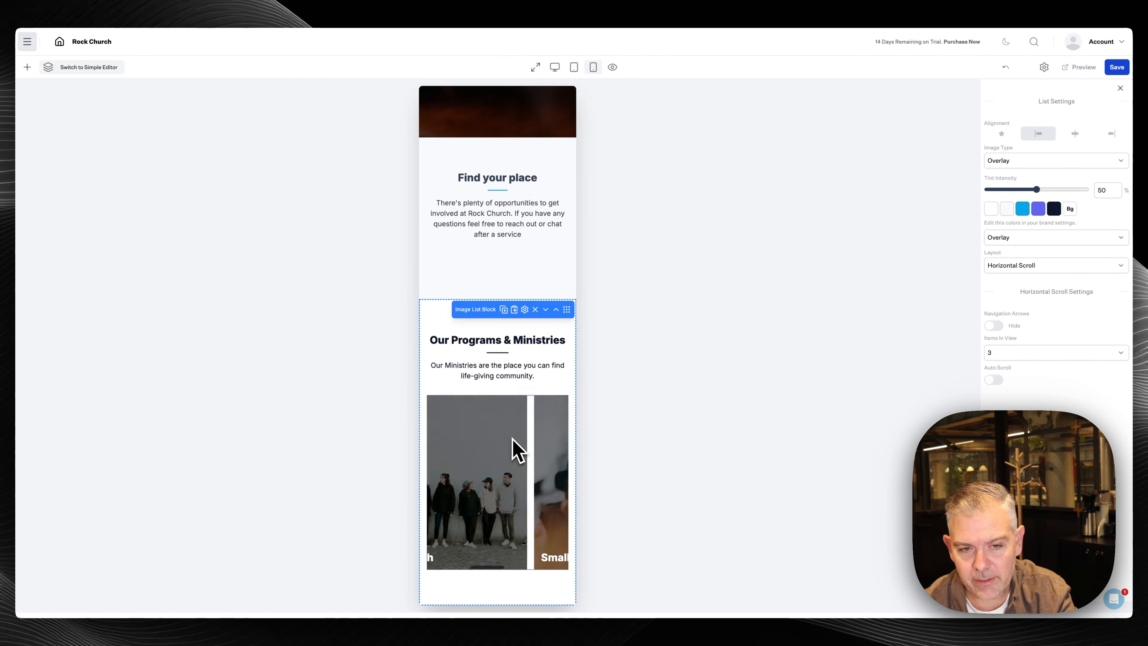
scroll(512, 448, "left", 3)
scroll(520, 430, "right", 4)
left_click(538, 68)
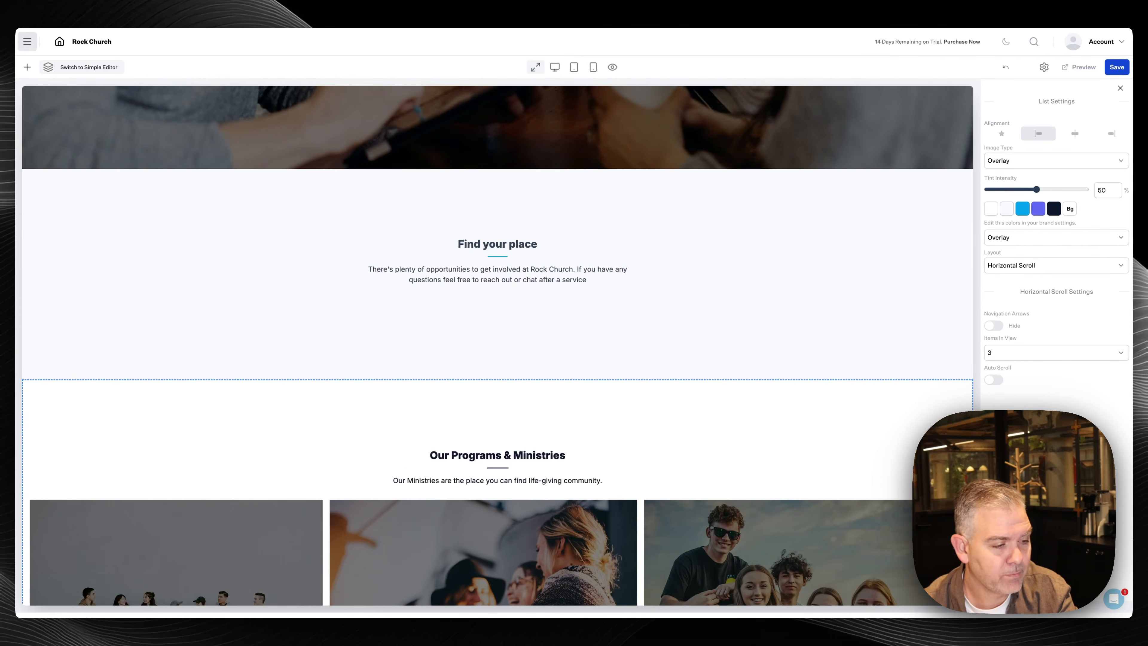
scroll(113, 497, "down", 3)
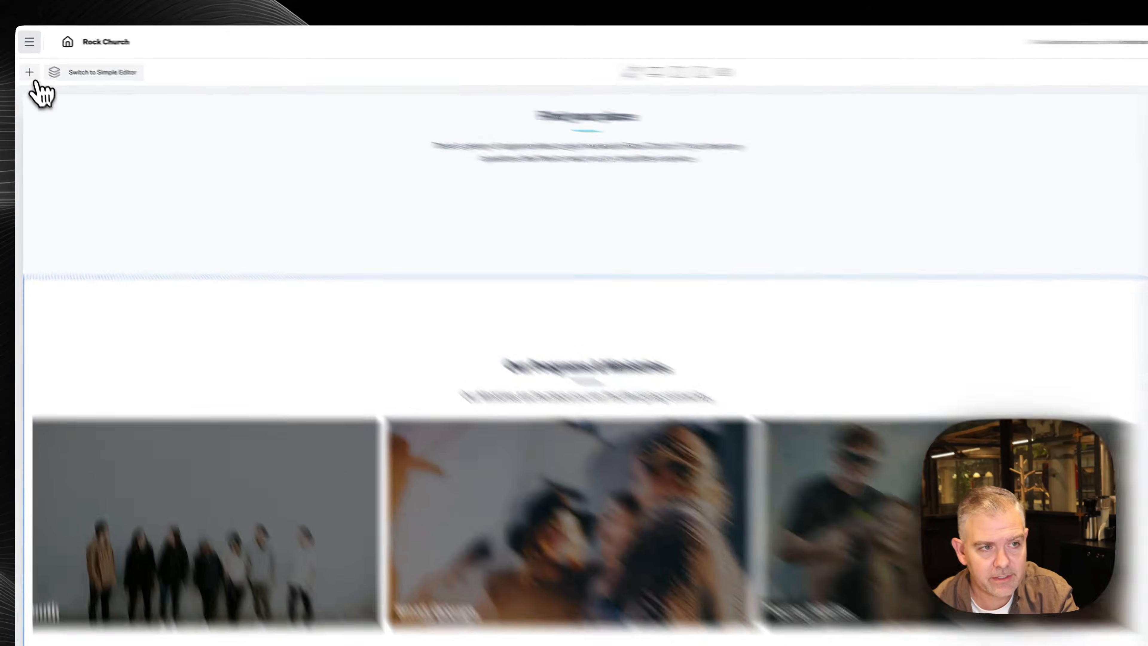
Add an Events block with a light blue background
left_click(29, 72)
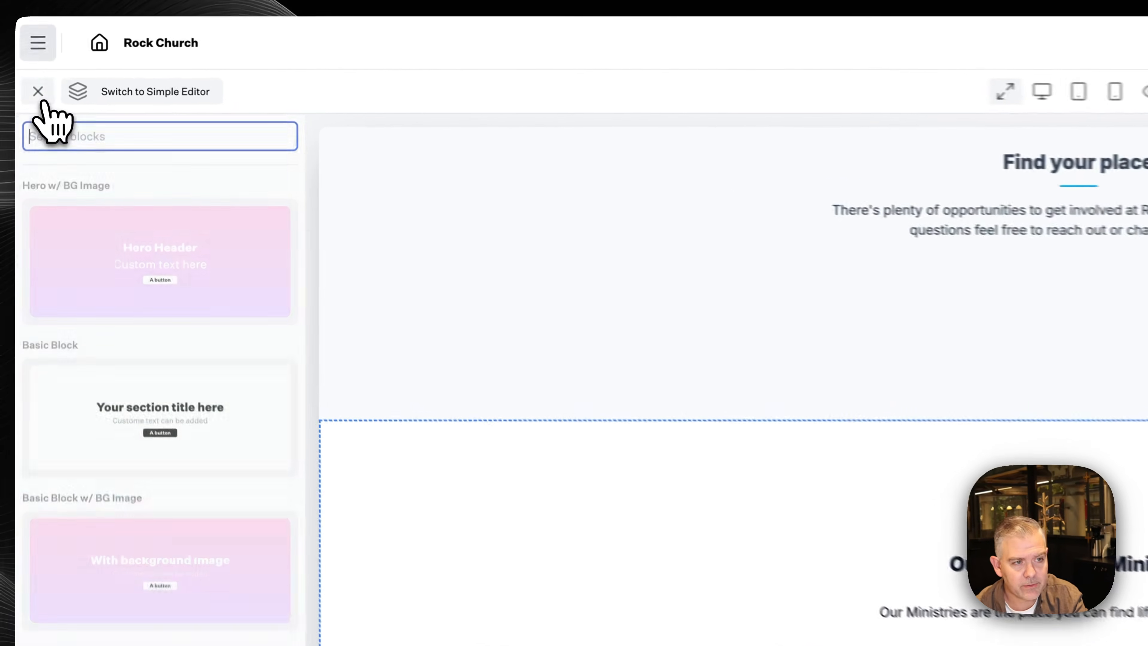
type("eve")
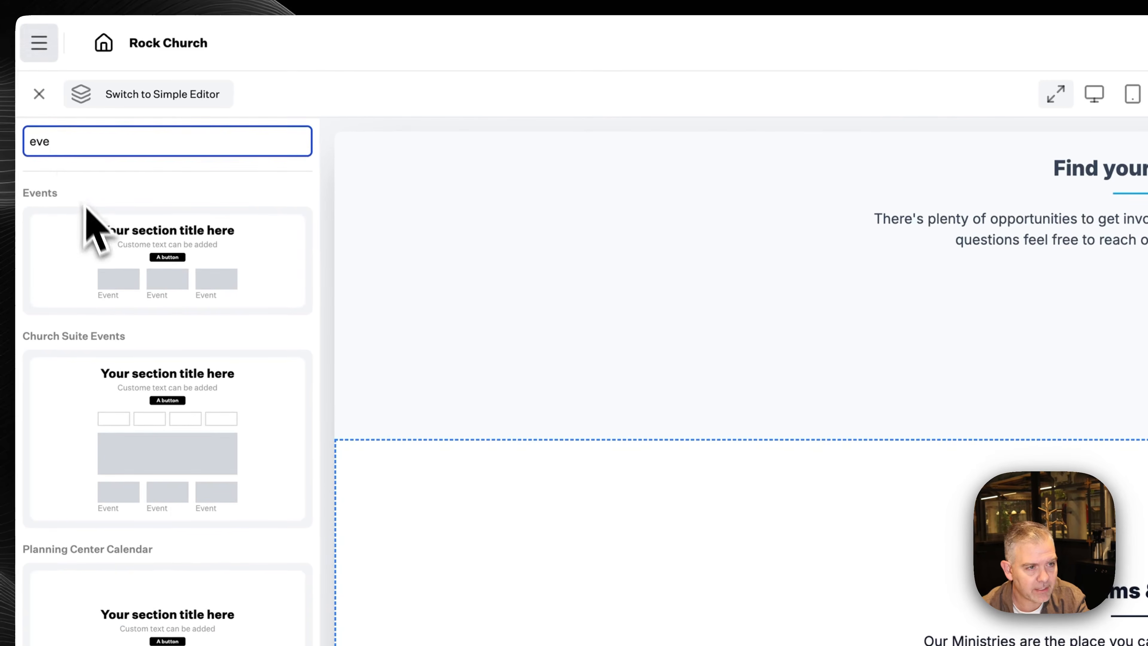
left_click(88, 212)
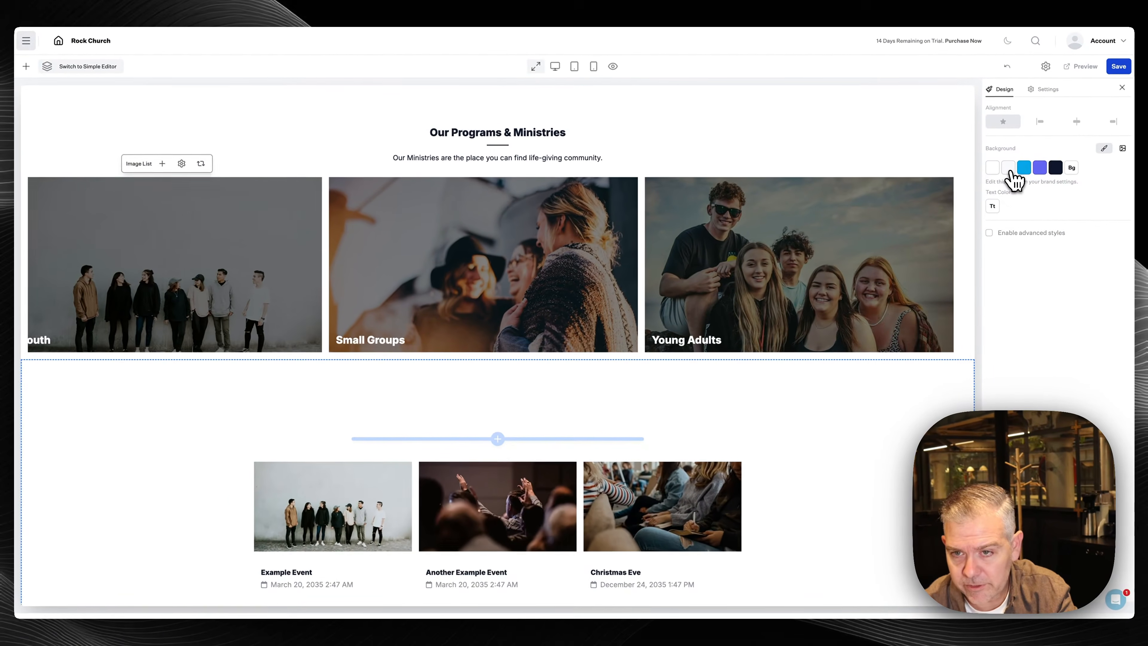
left_click(1022, 163)
scroll(658, 481, "down", 2)
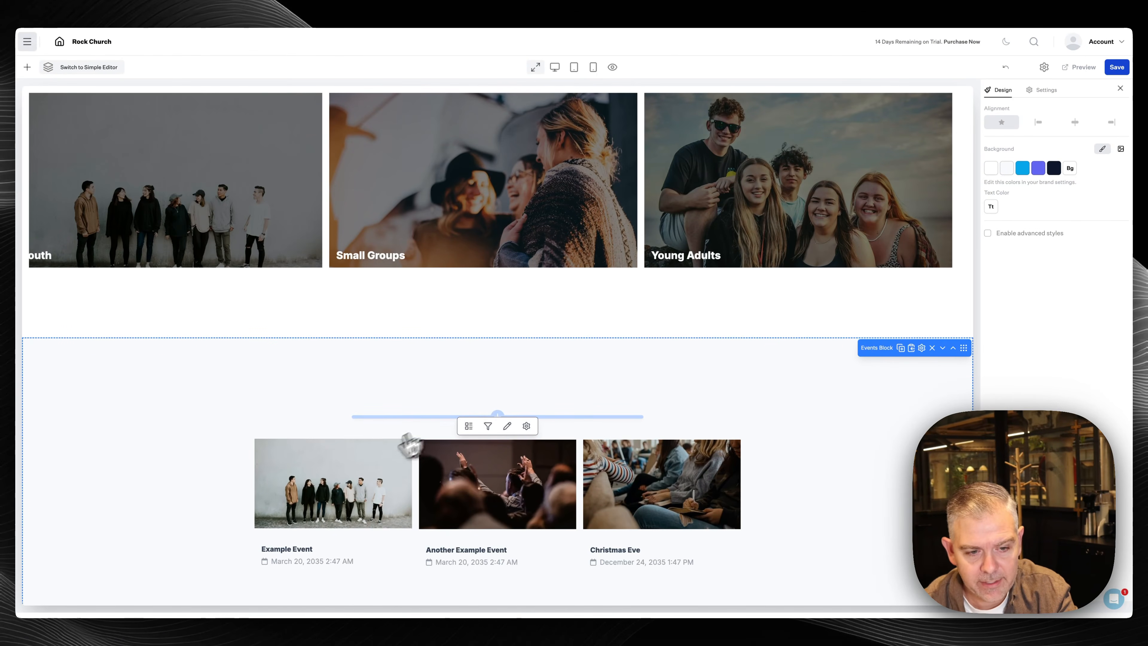
Add the heading 'Upcoming Events' above the events list
left_click(499, 417)
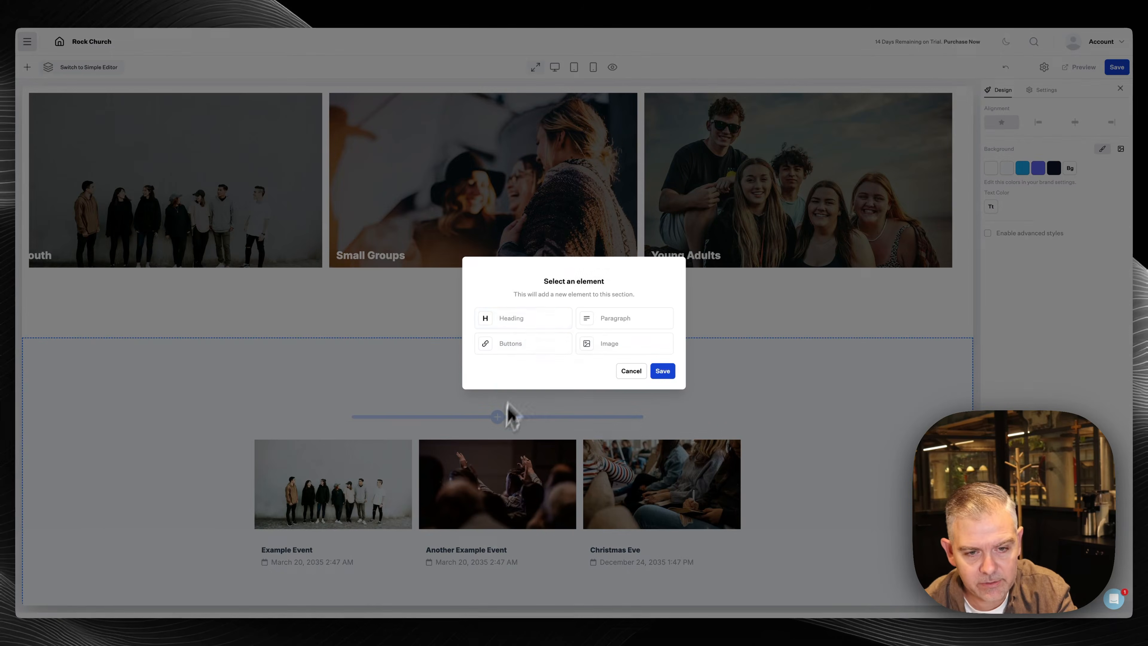
left_click(536, 325)
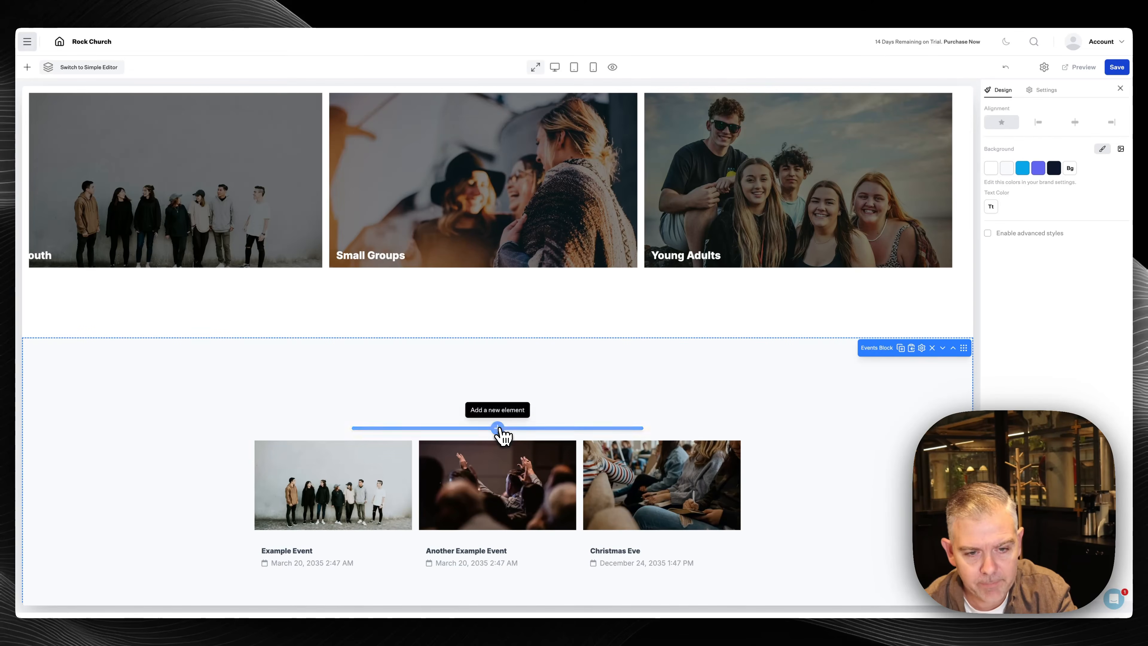
left_click(498, 427)
left_click(512, 329)
type("Upcomi")
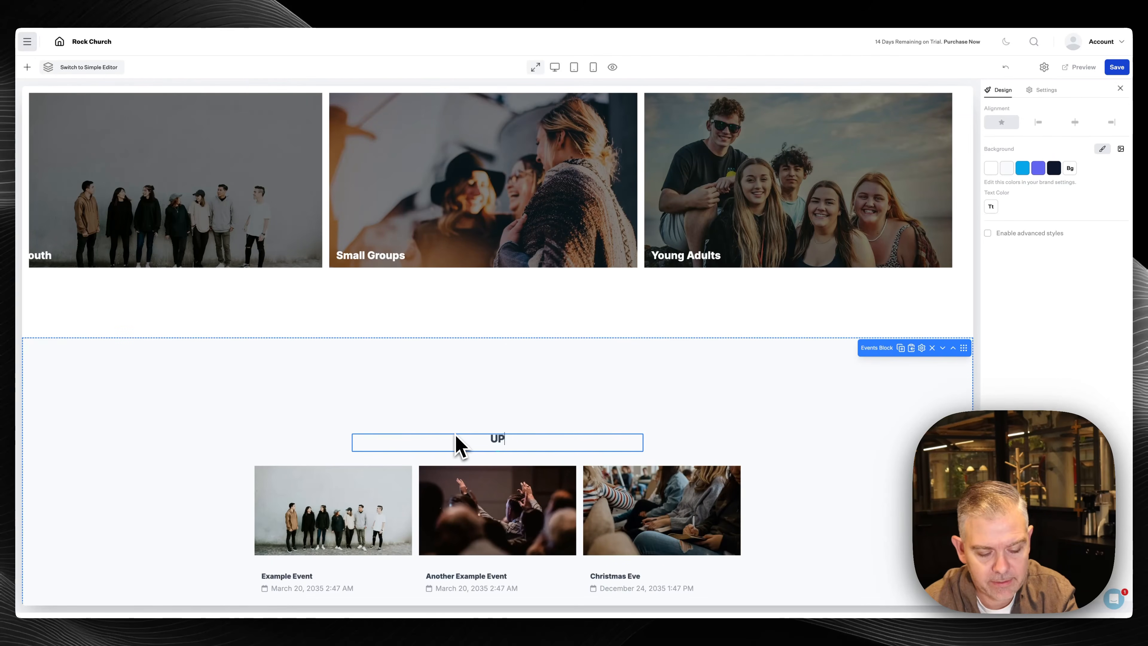
key("BackSpace")
key("BackSpace")
key("BackSpace")
key("BackSpace")
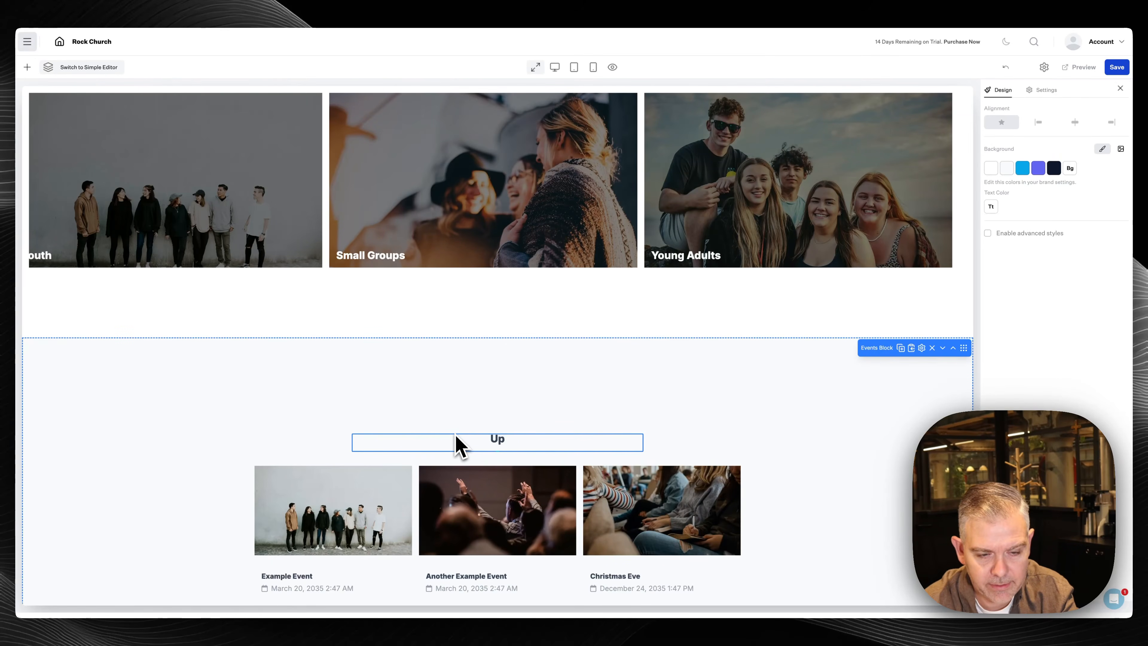
type("coming Events")
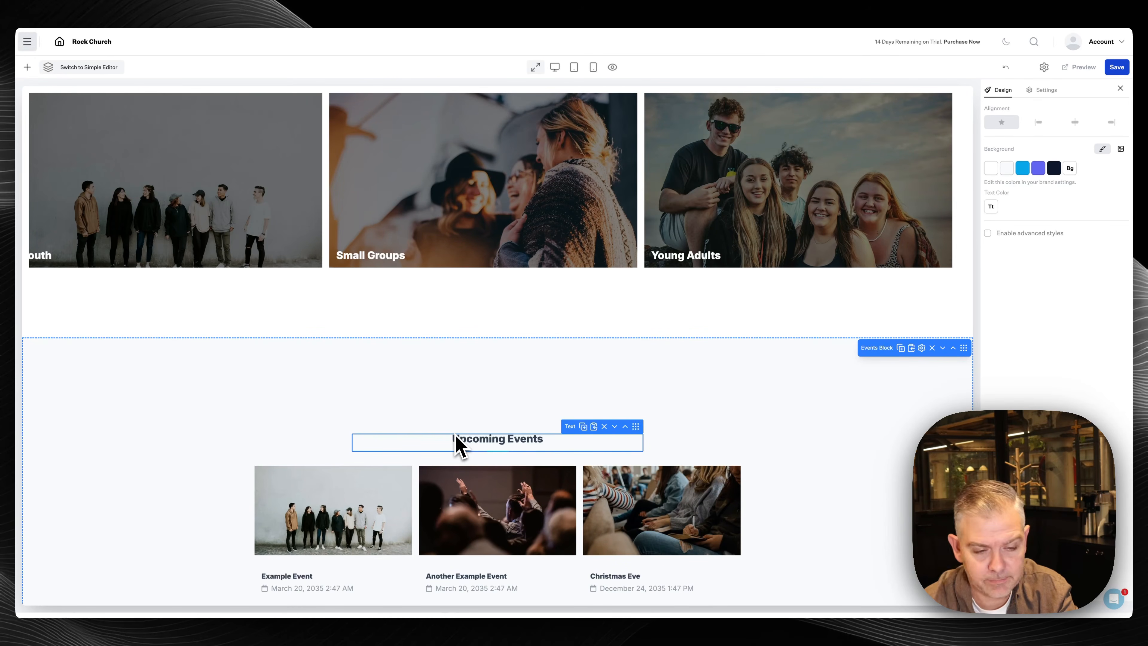
Try dark navy and light backgrounds for the event cards in List Settings
mouse_move(464, 476)
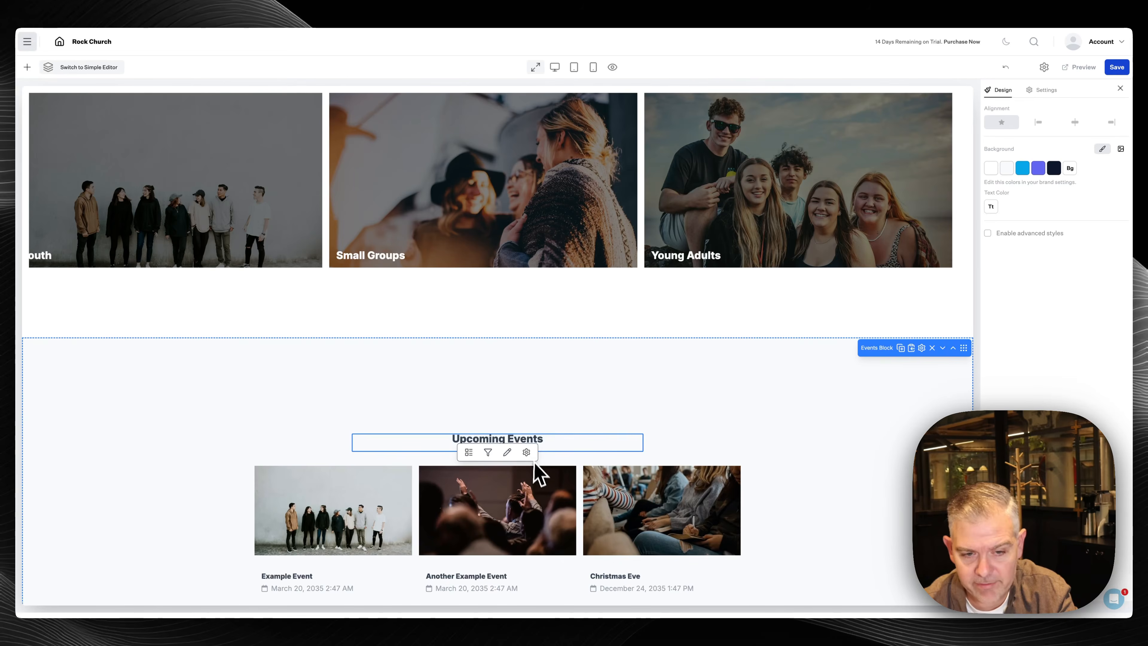
left_click(526, 452)
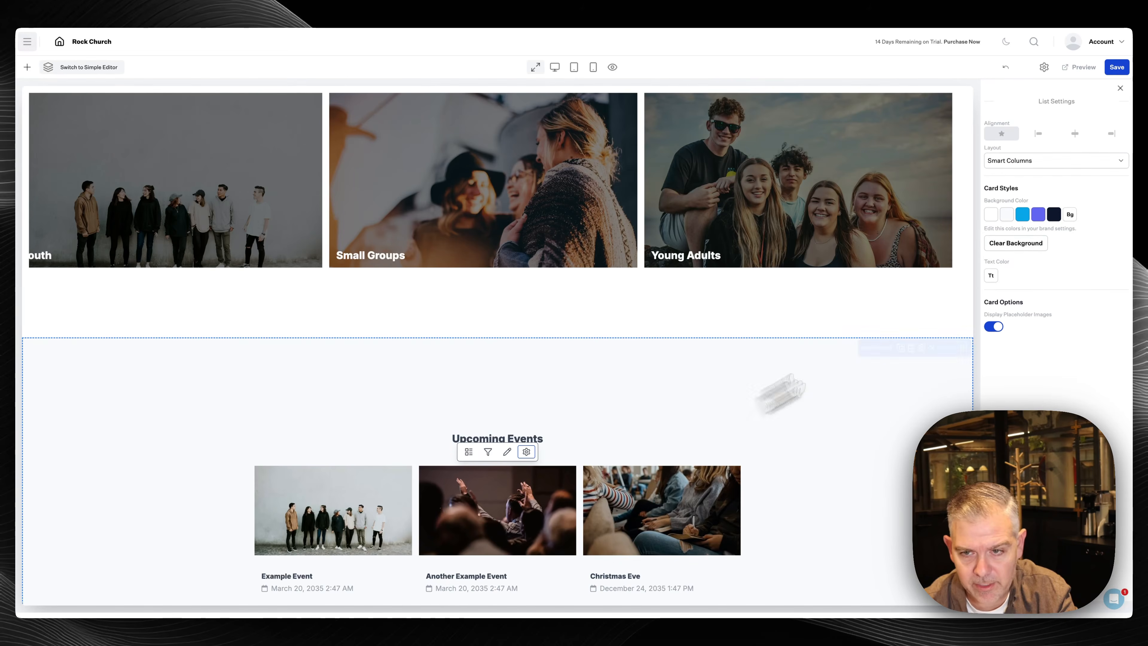
left_click(1053, 214)
left_click(1006, 217)
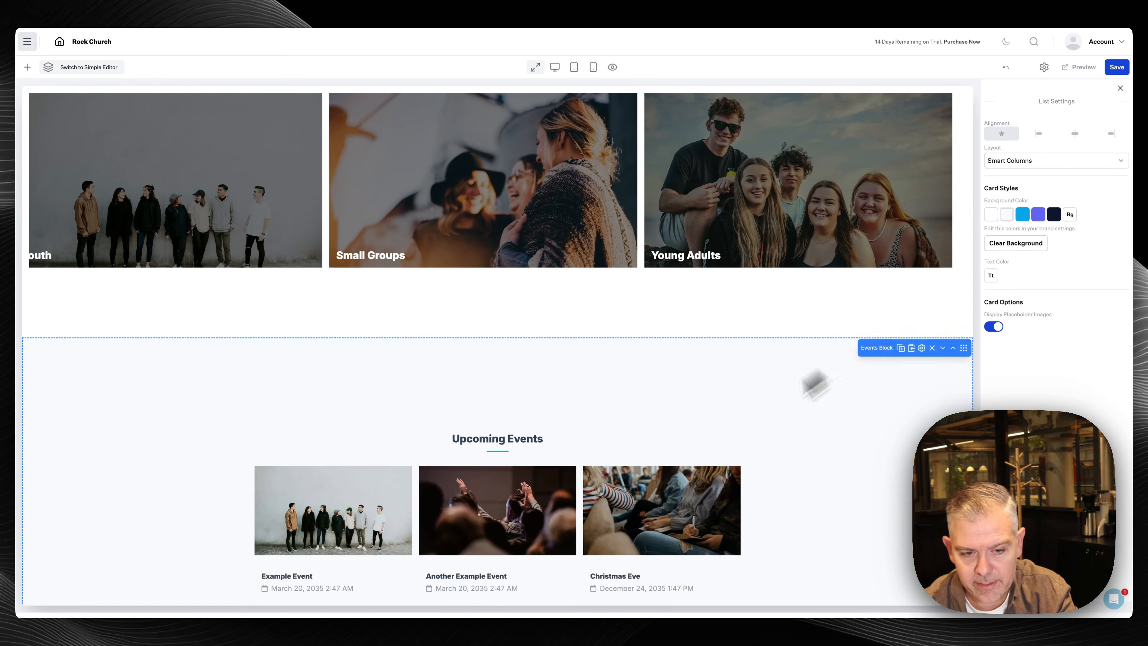
scroll(809, 384, "down", 2)
Give the event cards a white background and add a Groups section below
left_click(990, 214)
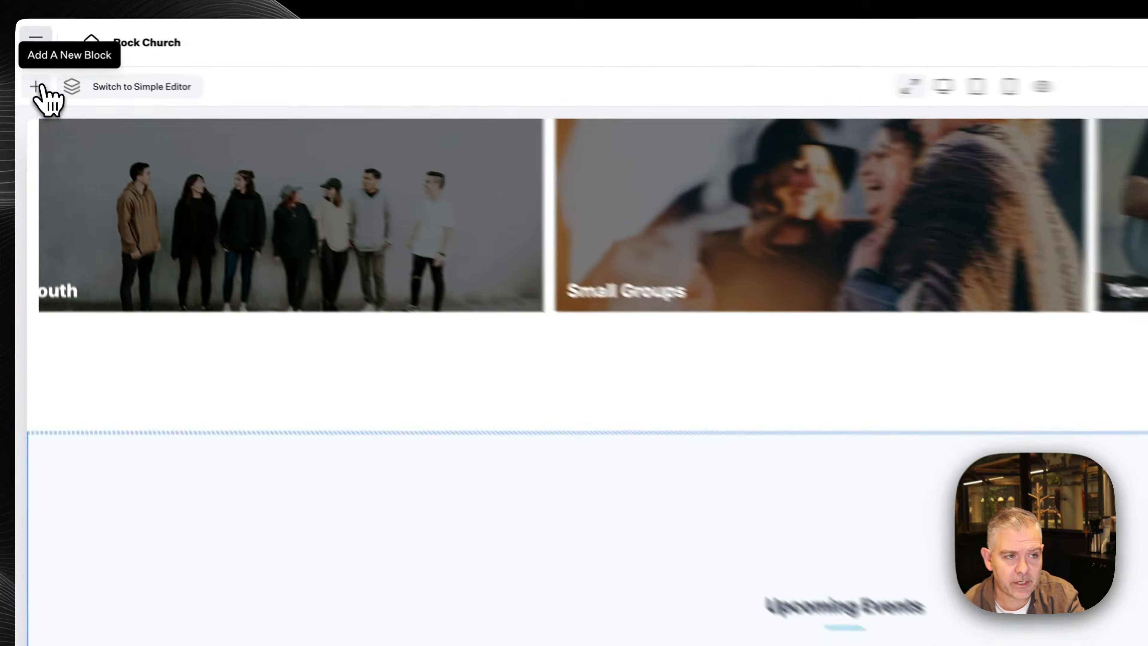
left_click(39, 86)
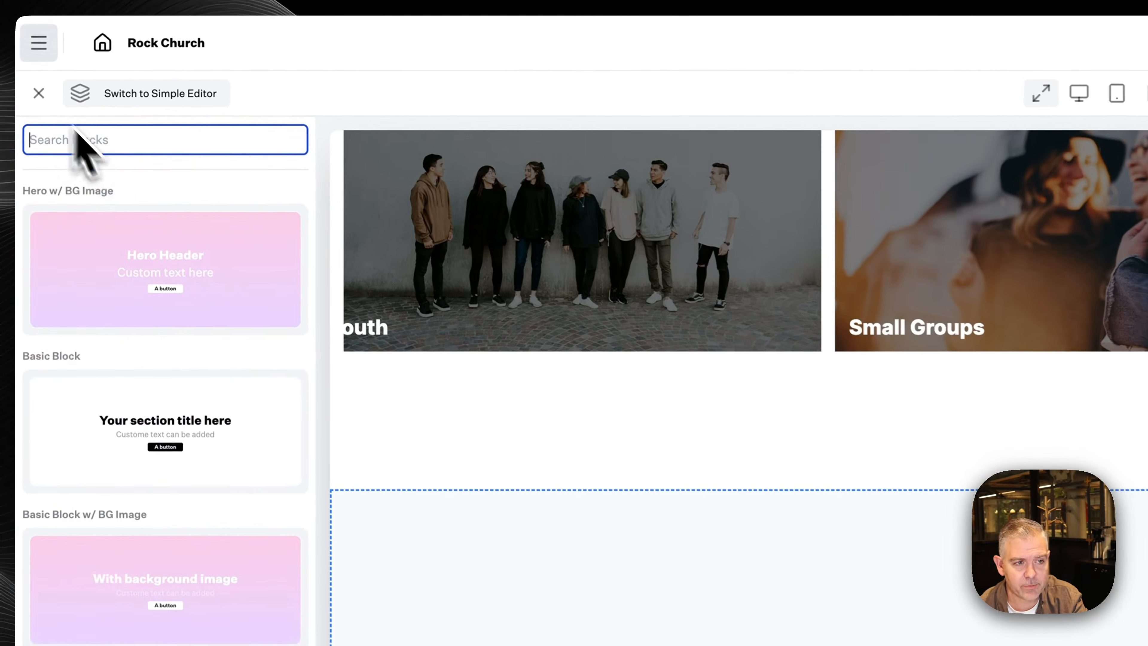
type("Gr")
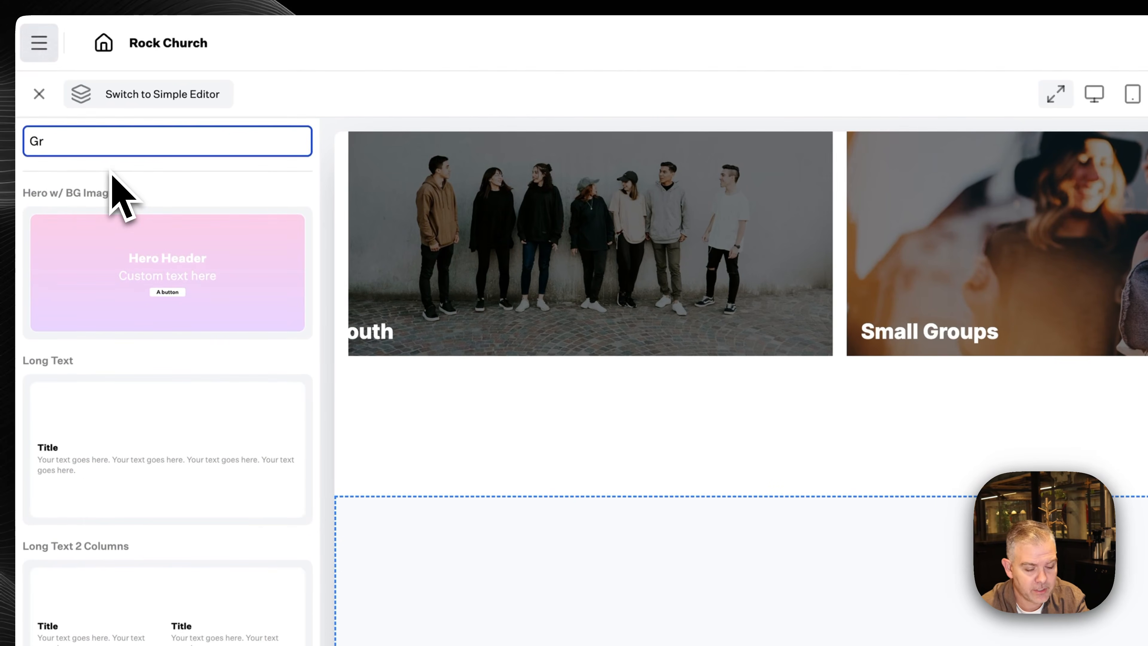
type("oup")
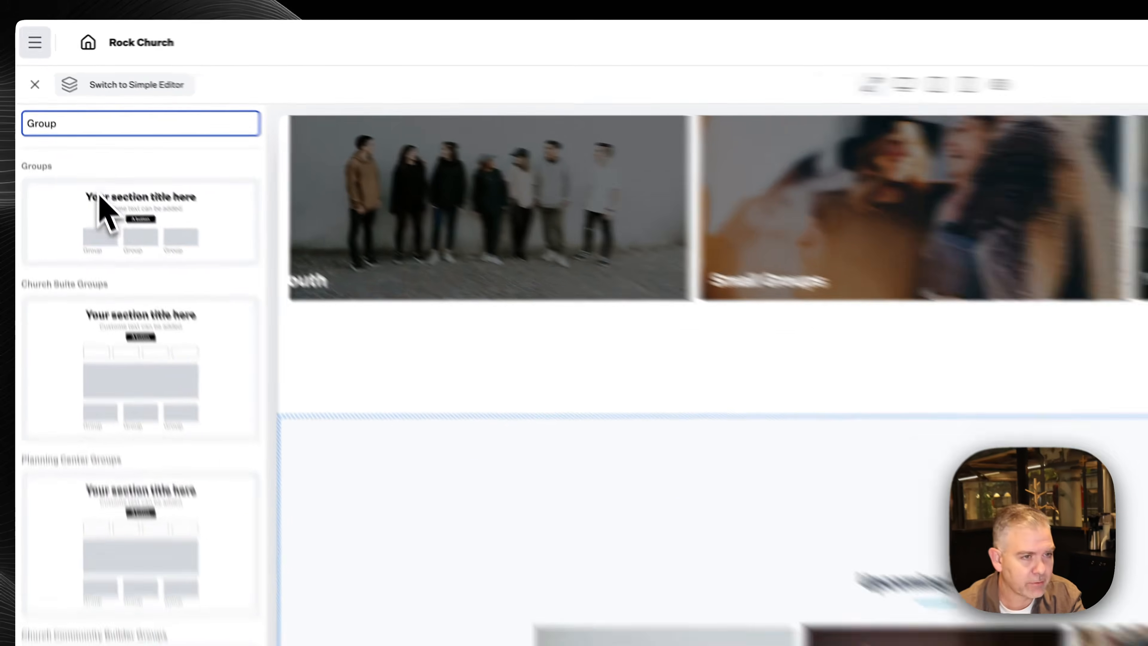
left_click(123, 242)
Change the Groups list layout to Columns
scroll(515, 432, "down", 2)
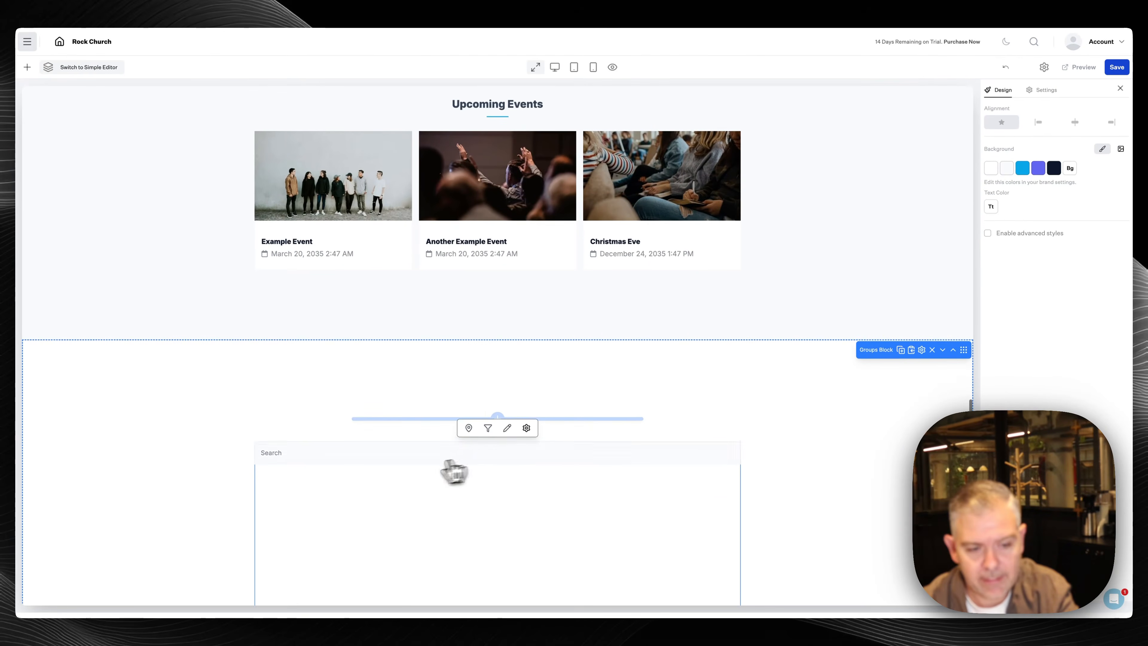
scroll(384, 507, "down", 1)
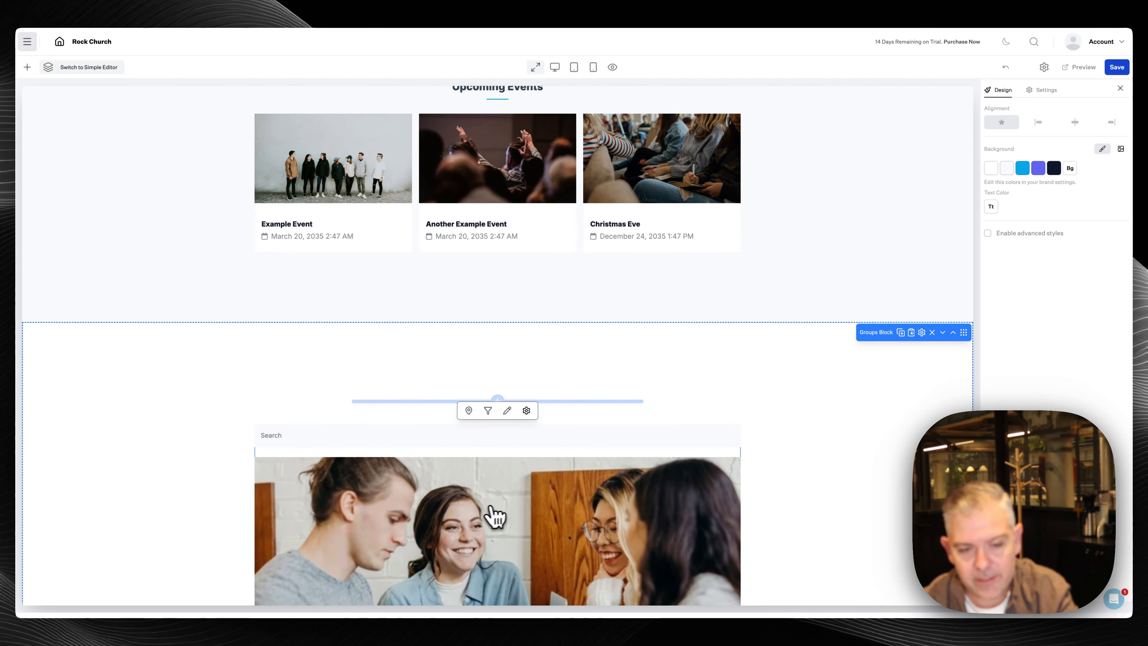
scroll(492, 512, "down", 5)
left_click(526, 168)
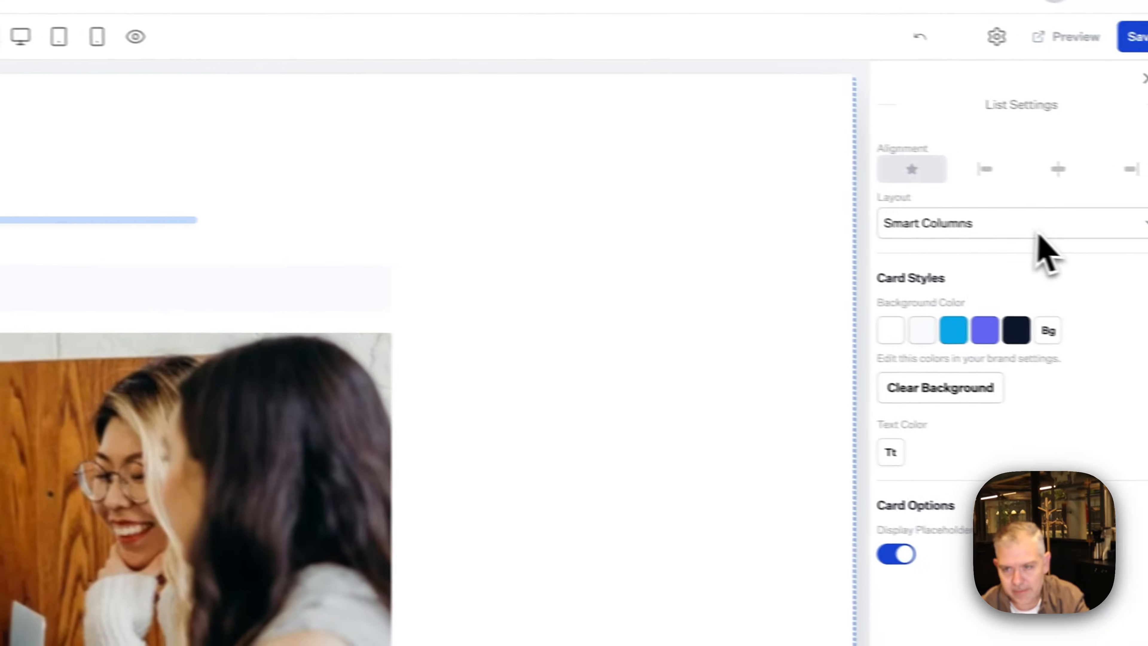
left_click(1037, 235)
left_click(996, 205)
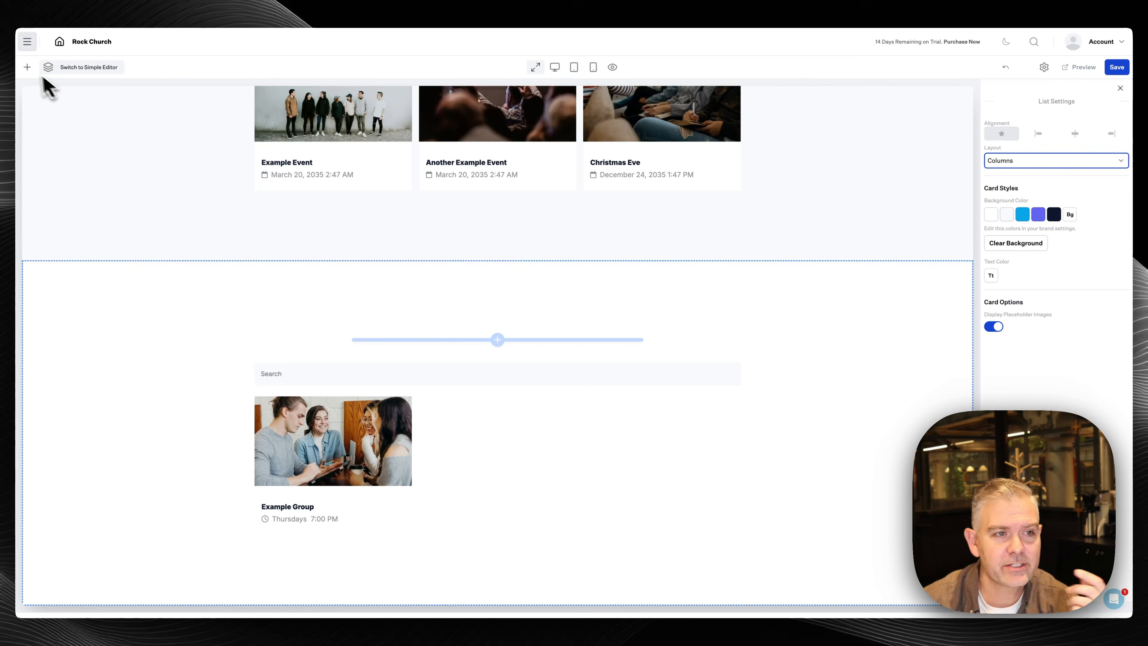
left_click(28, 67)
Add a navy Basic Block headed 'Not sure what's right for you?'
left_click(89, 232)
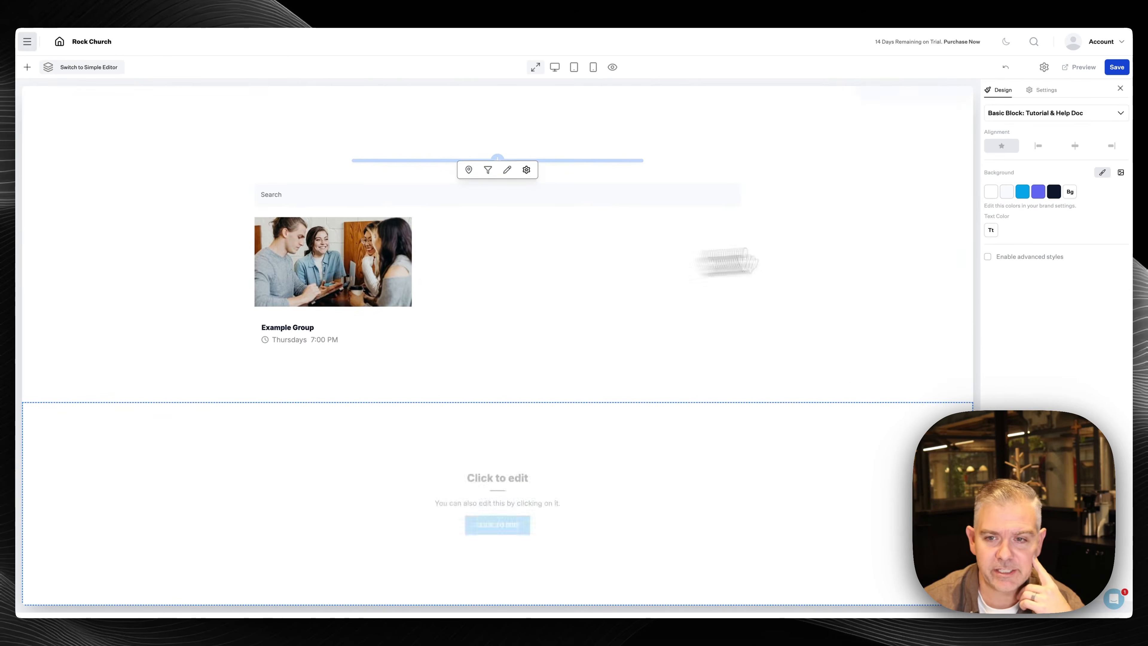
left_click(1054, 191)
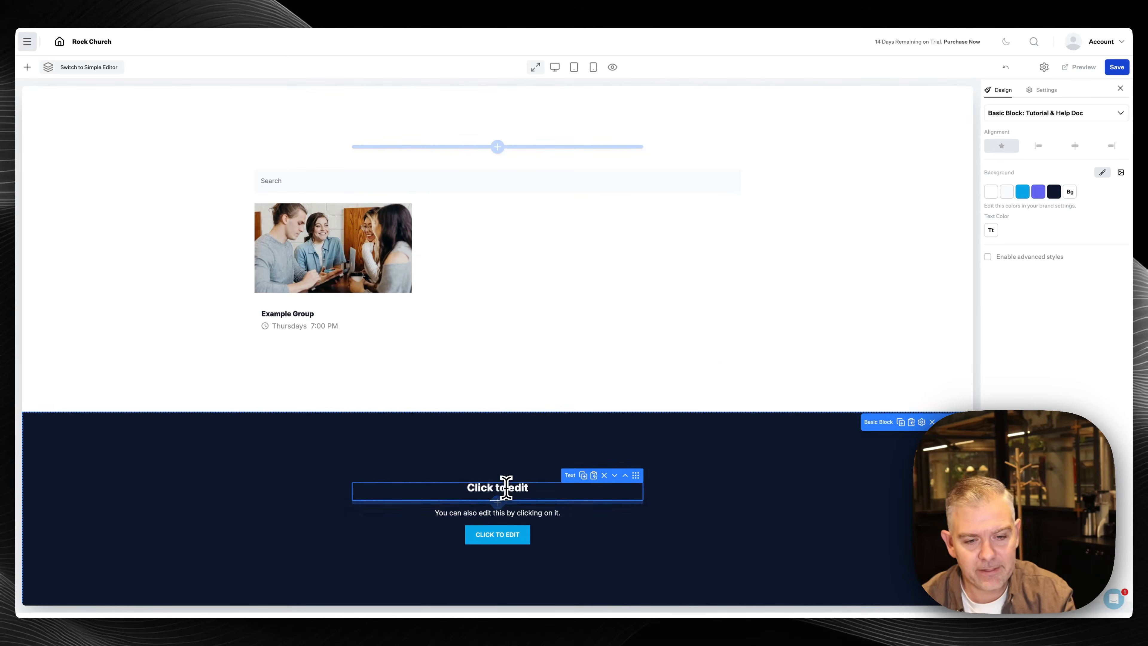
triple_click(506, 487)
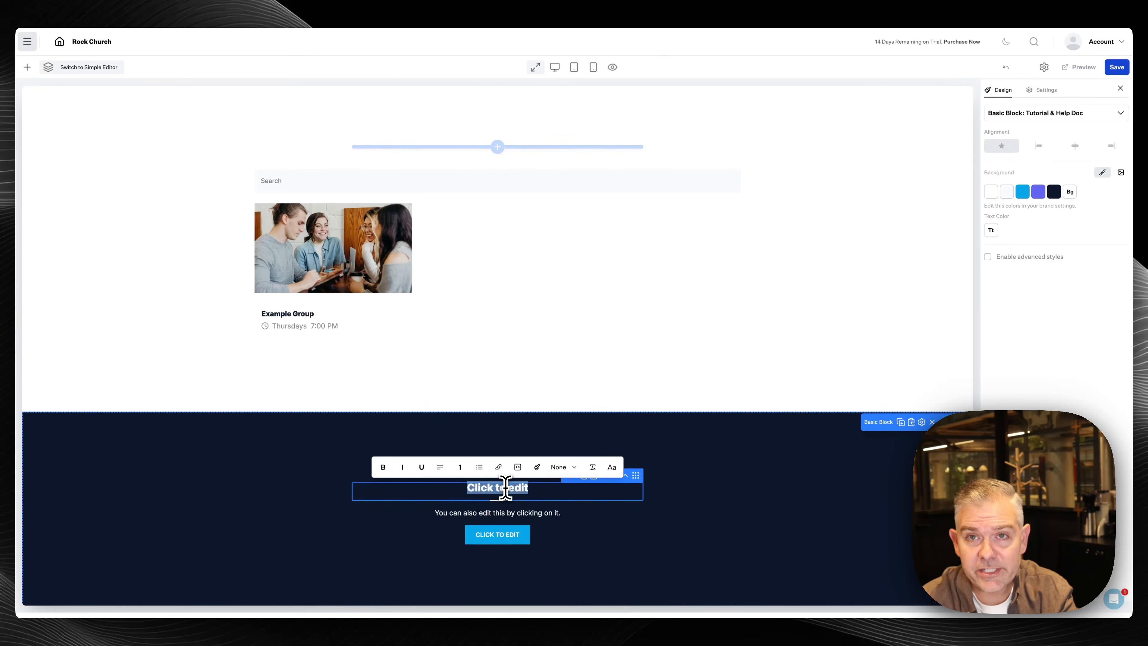
type("Ha")
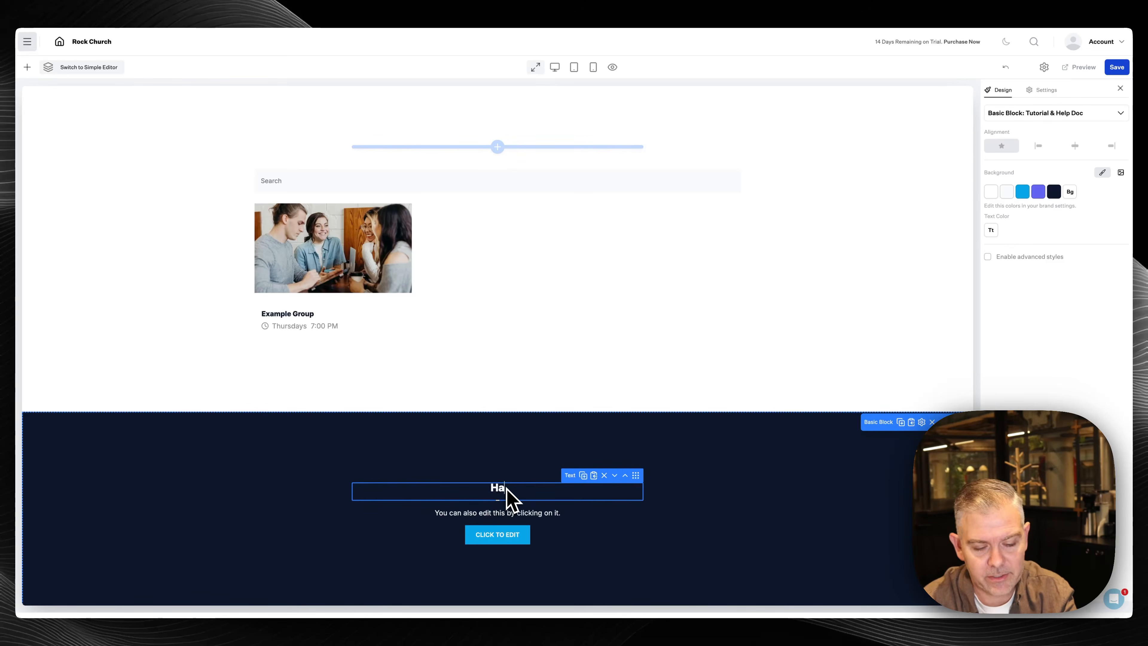
type("ve")
triple_click(506, 489)
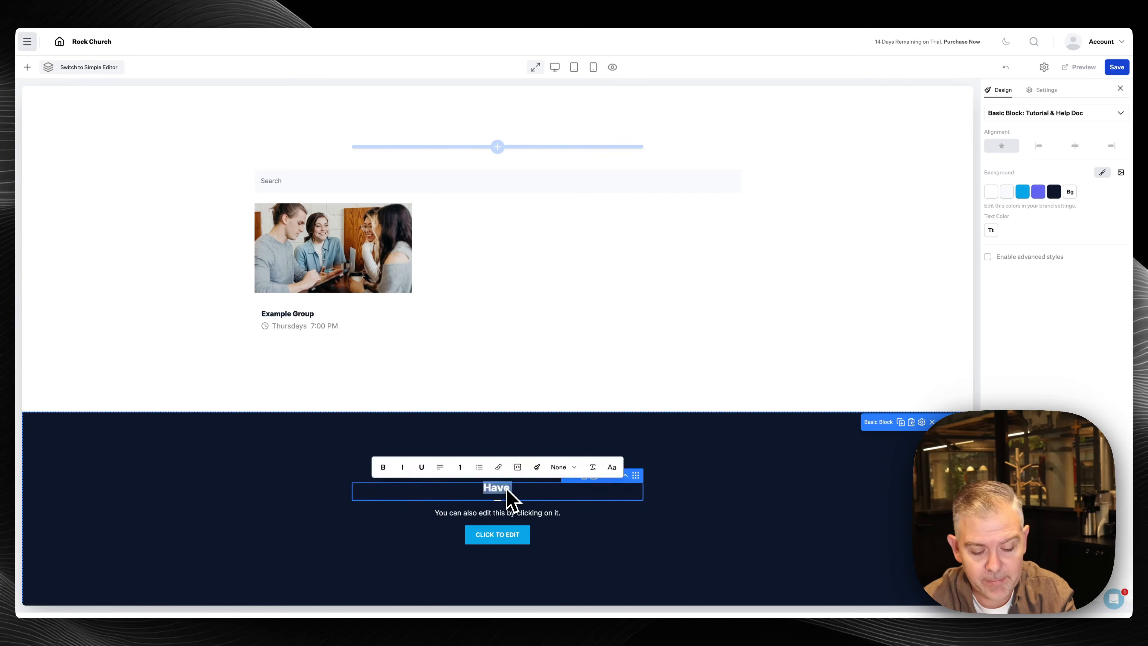
type("Not sure what")
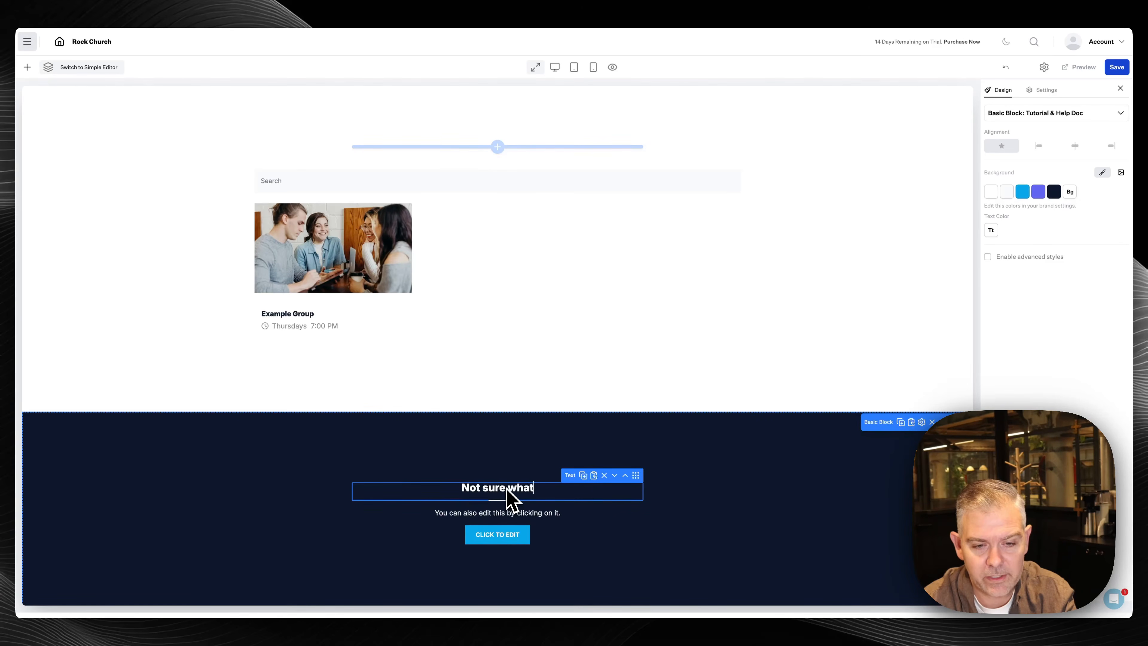
type("'s right for you?")
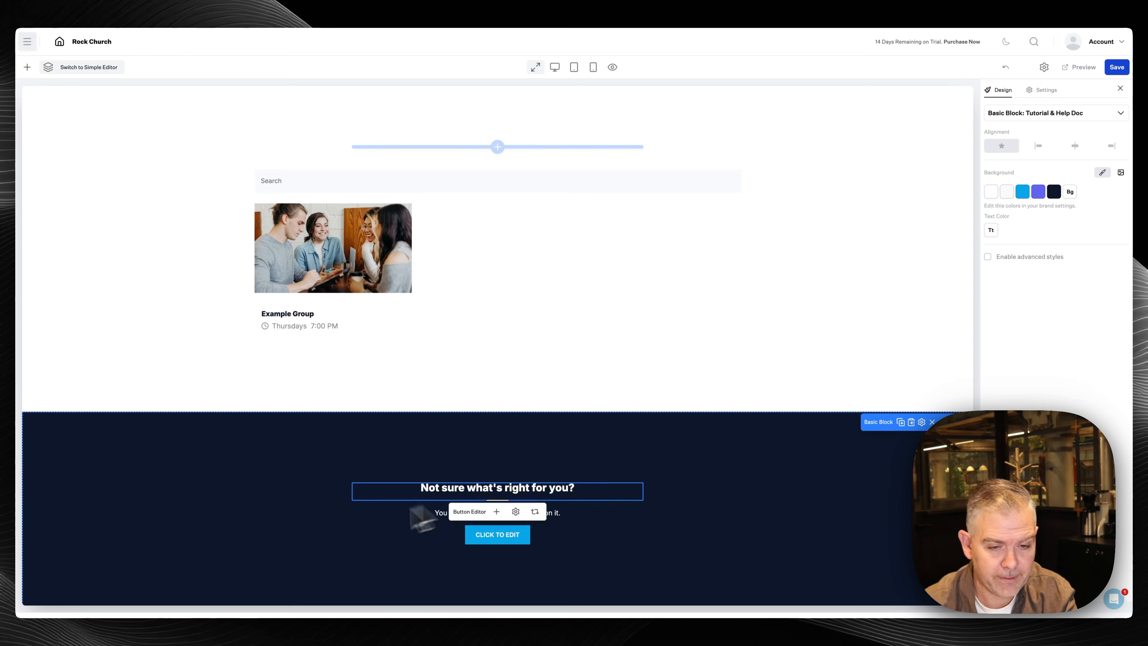
Replace the subtitle with a line inviting visitors to send an email for help
left_click(408, 511)
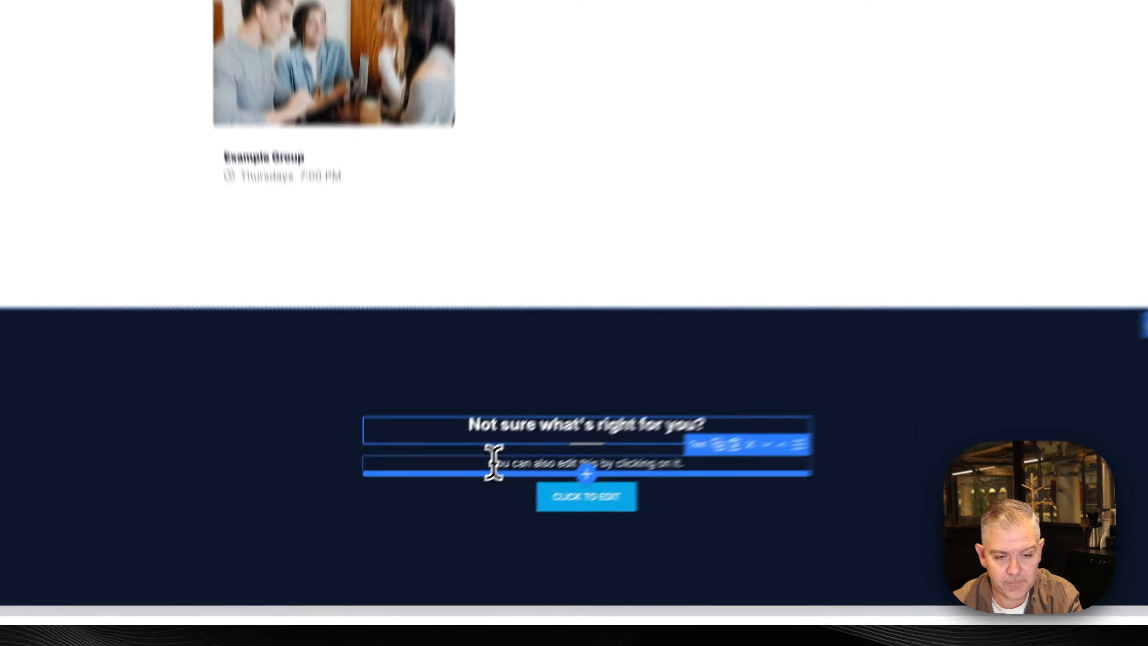
triple_click(436, 512)
type("We;re here to help!")
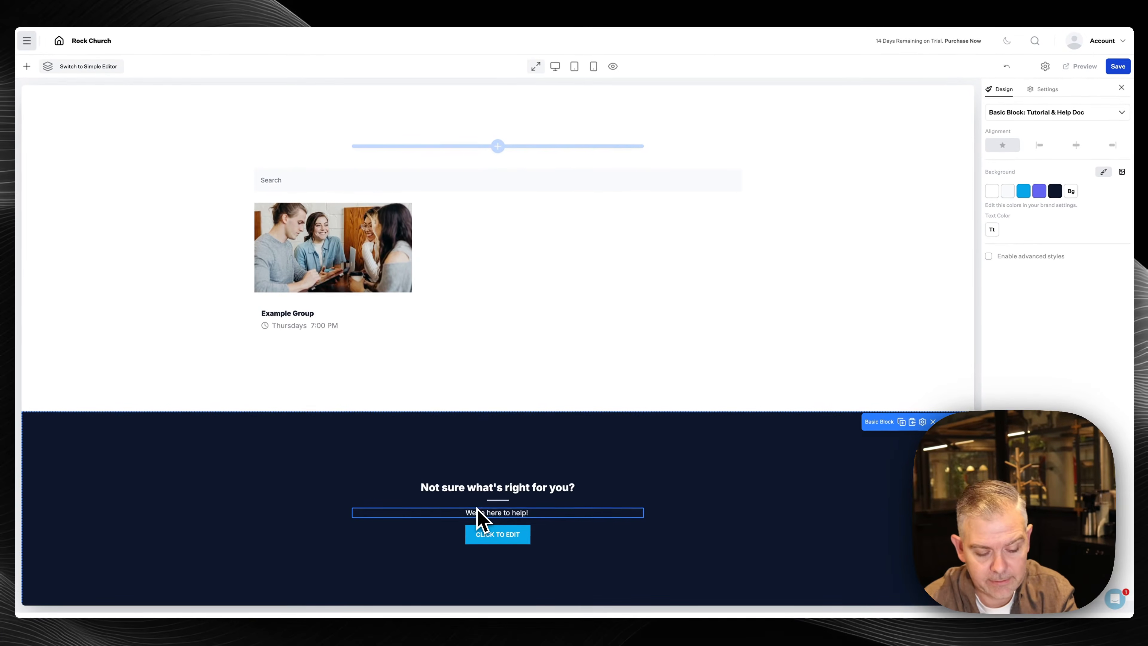
type("Send ")
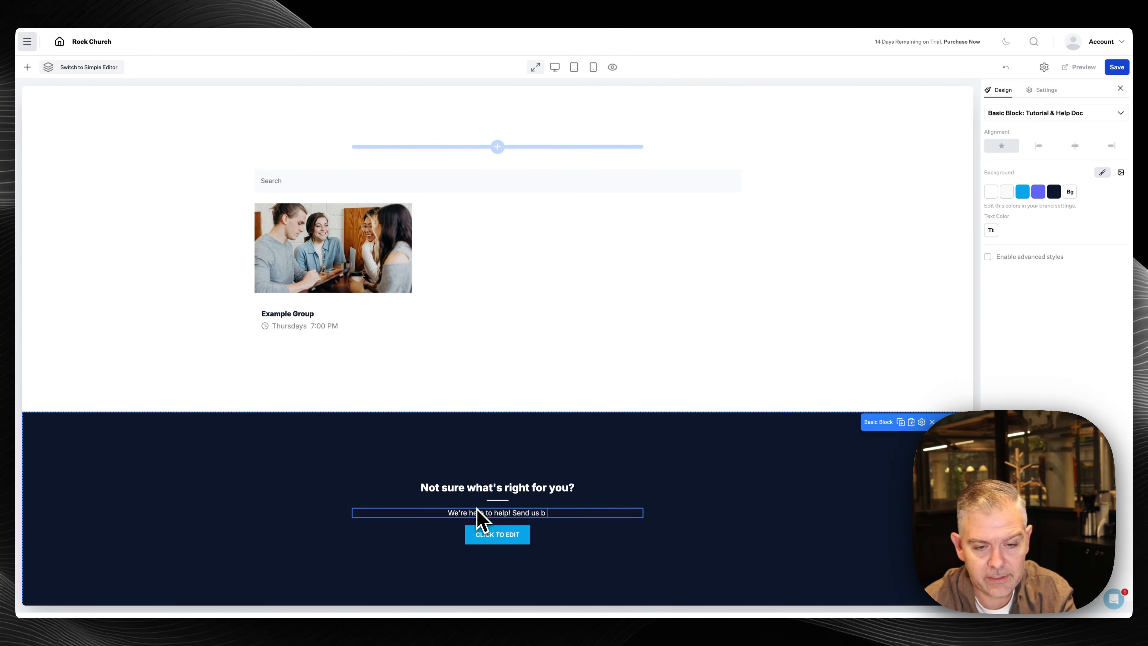
type("us an email a")
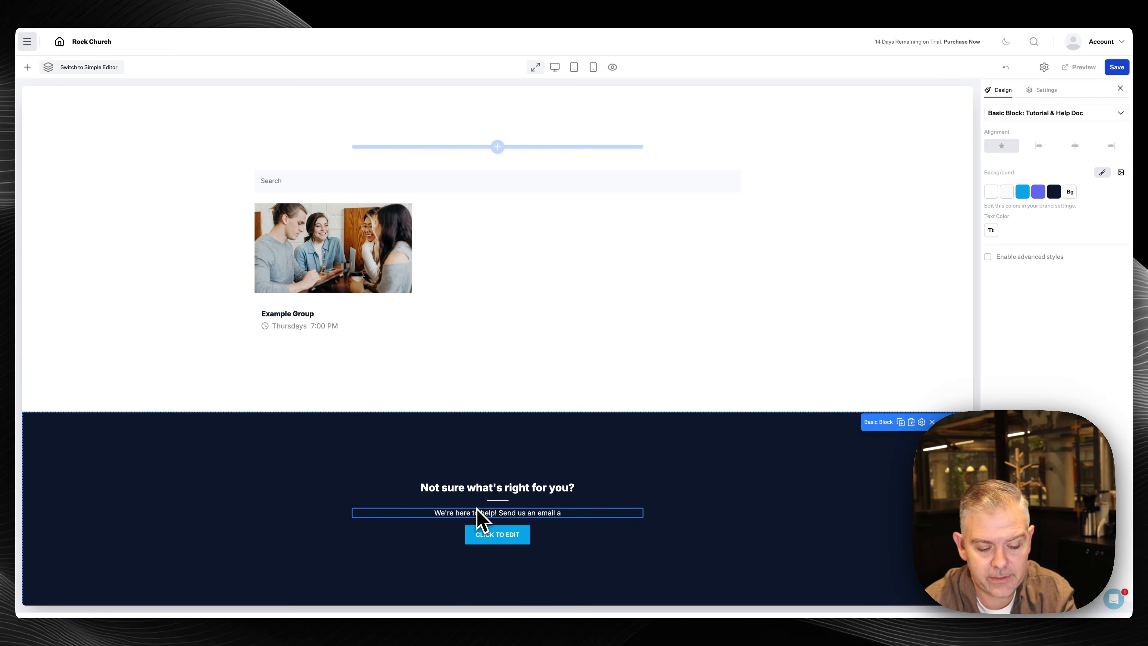
type("nd we'll help you find your place.")
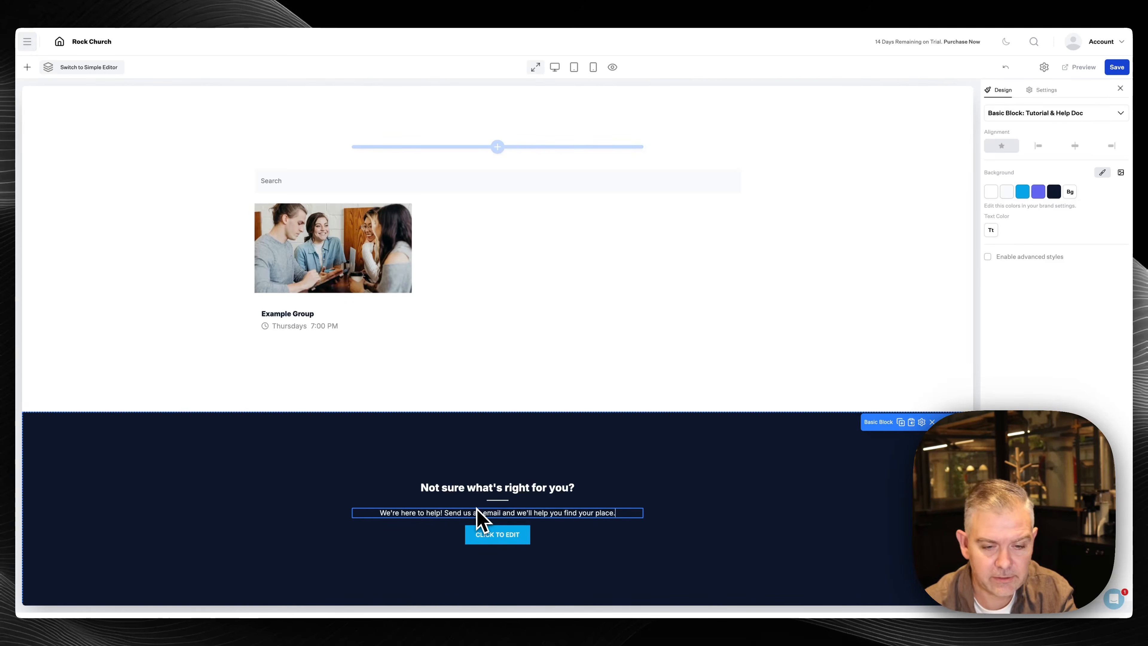
Rename the button 'Contact Us' and link it by Email to the church office address
left_click(493, 535)
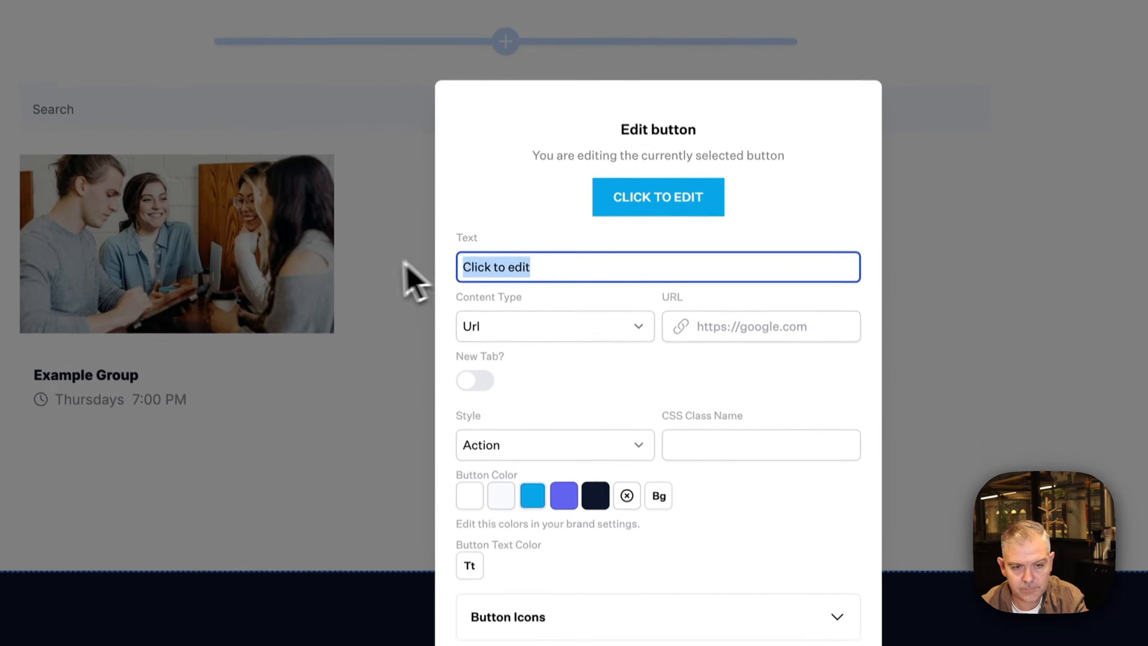
type("Contact Us")
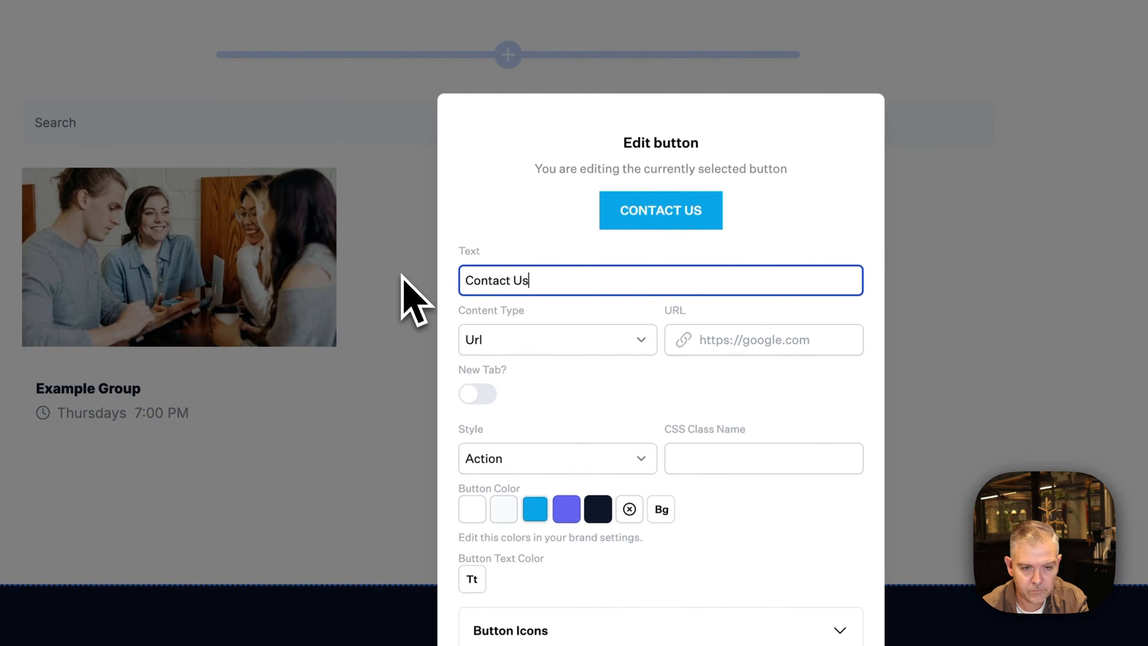
left_click(549, 340)
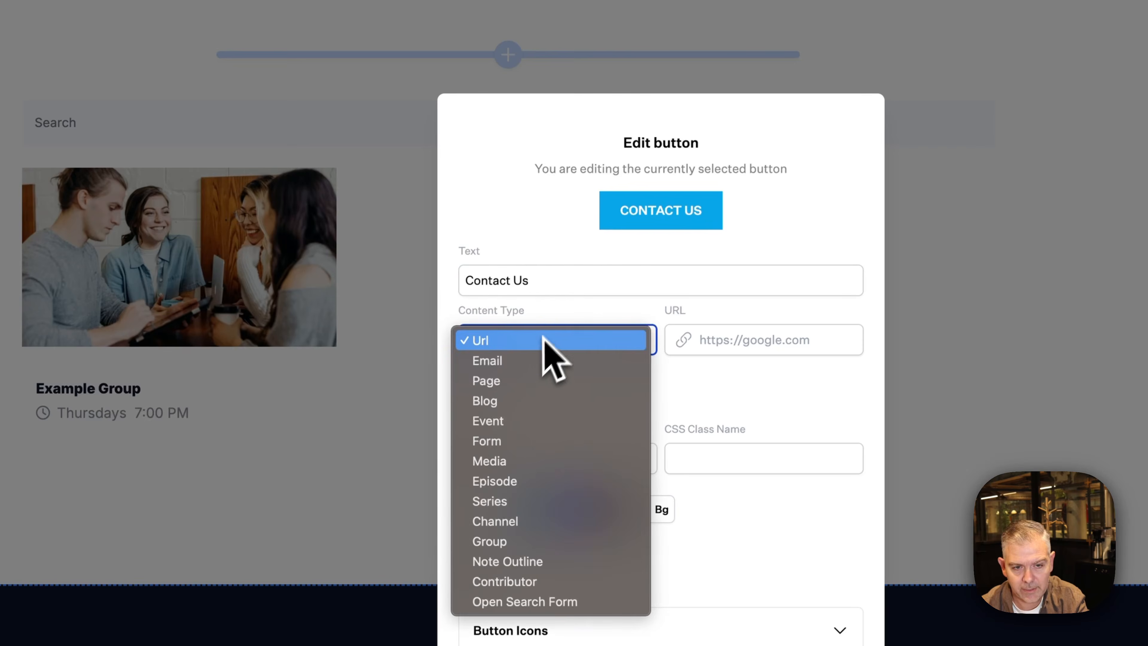
left_click(533, 360)
left_click(712, 342)
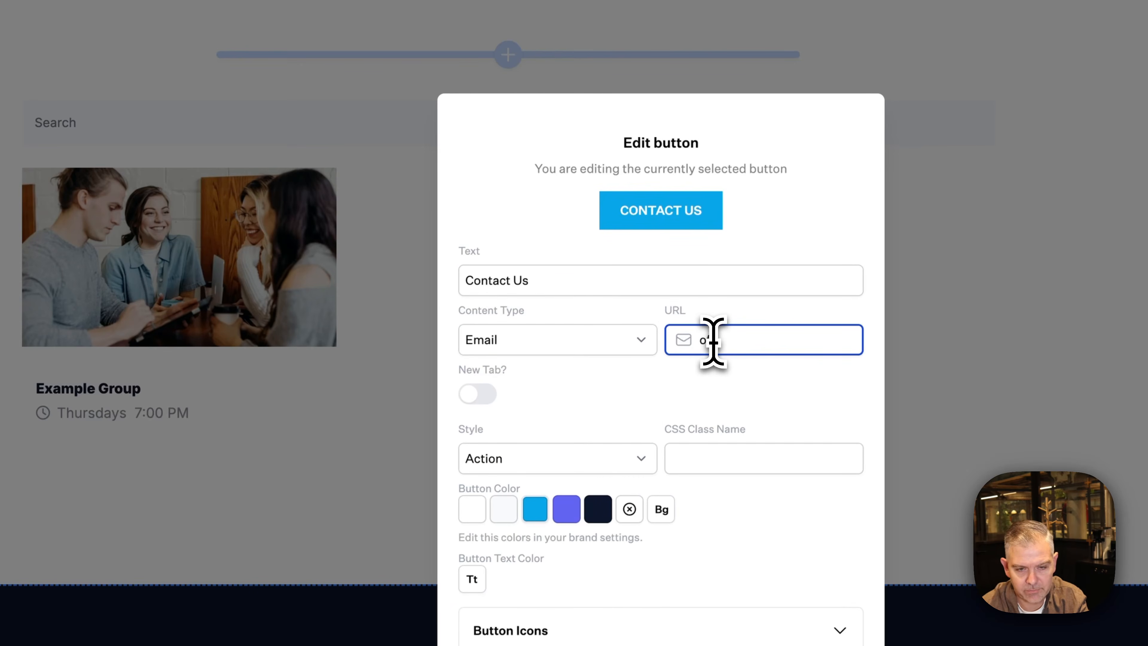
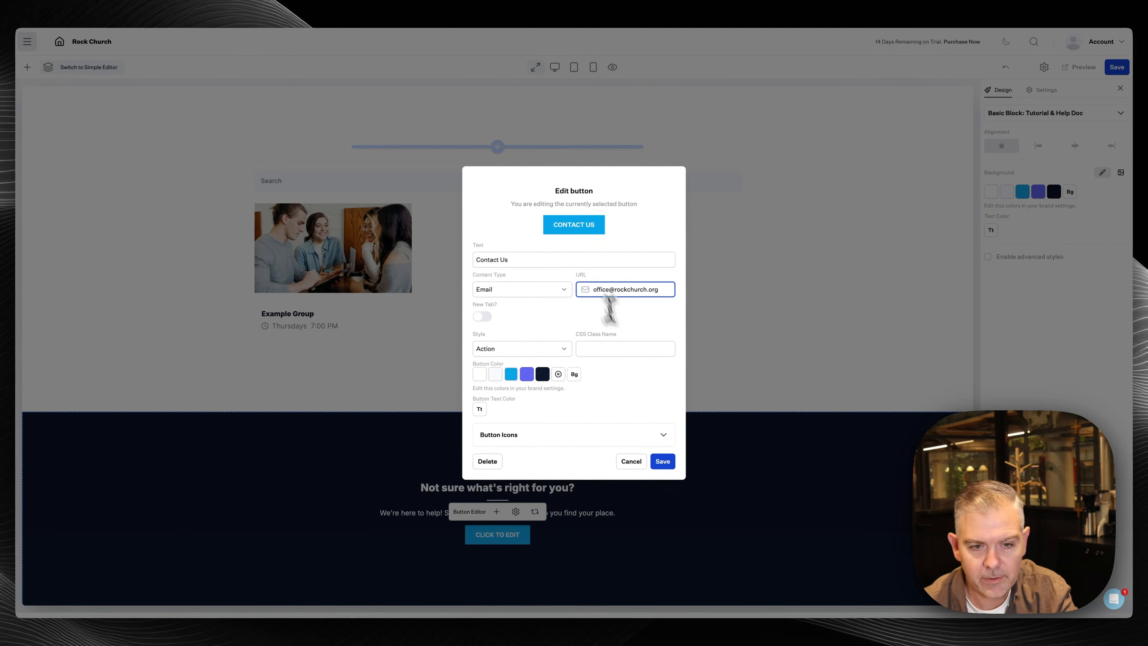
left_click(661, 462)
scroll(628, 328, "up", 15)
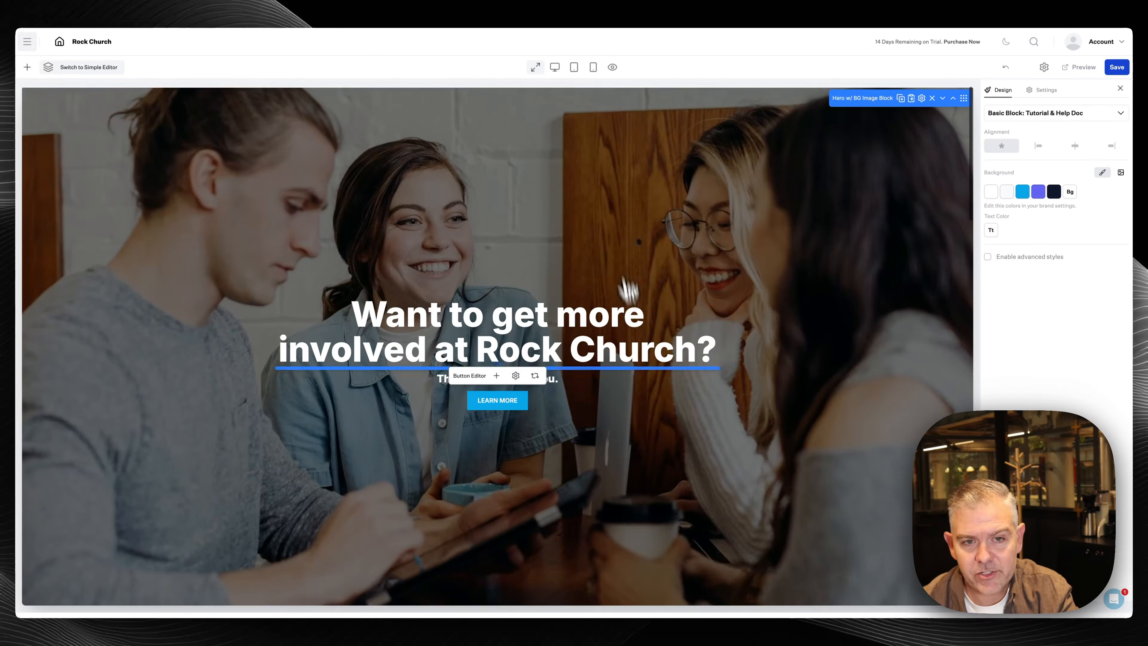
Preview the page at desktop and mobile widths, save it, and open the Website menu
left_click(555, 68)
scroll(556, 325, "down", 10)
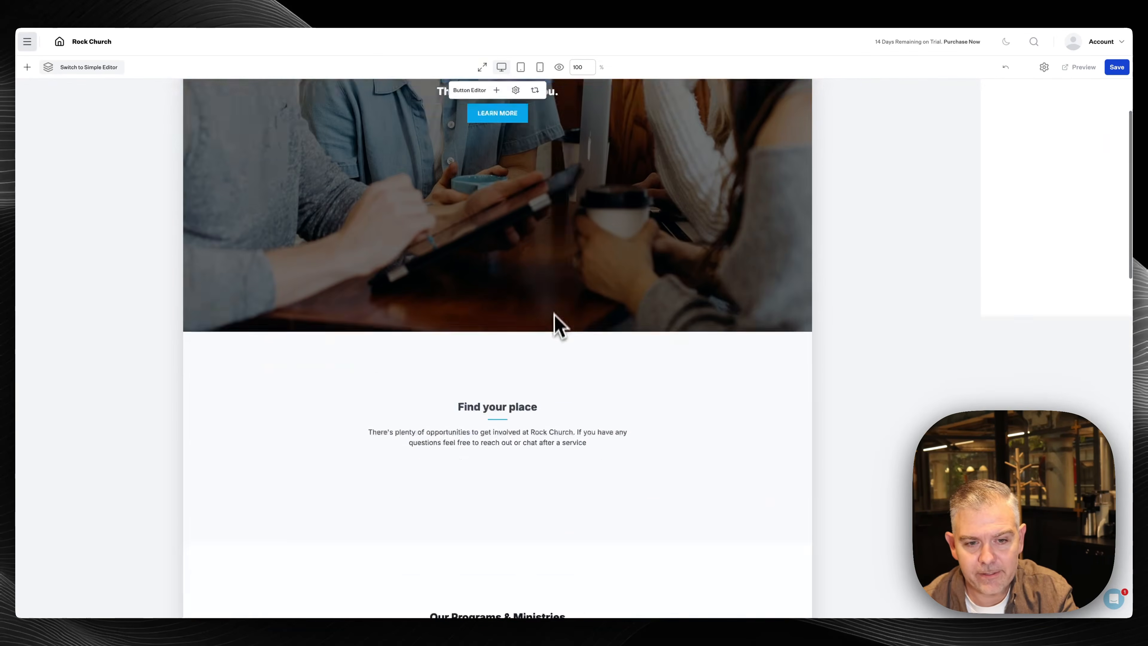
scroll(551, 337, "down", 5)
scroll(550, 337, "up", 4)
left_click(539, 67)
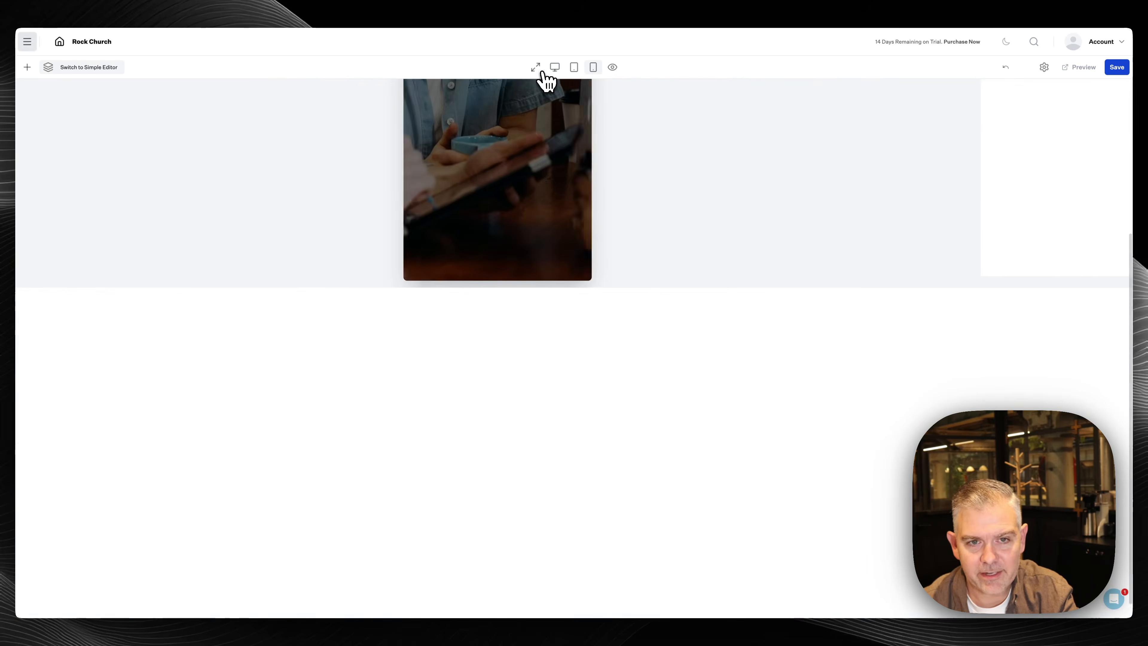
scroll(502, 248, "down", 15)
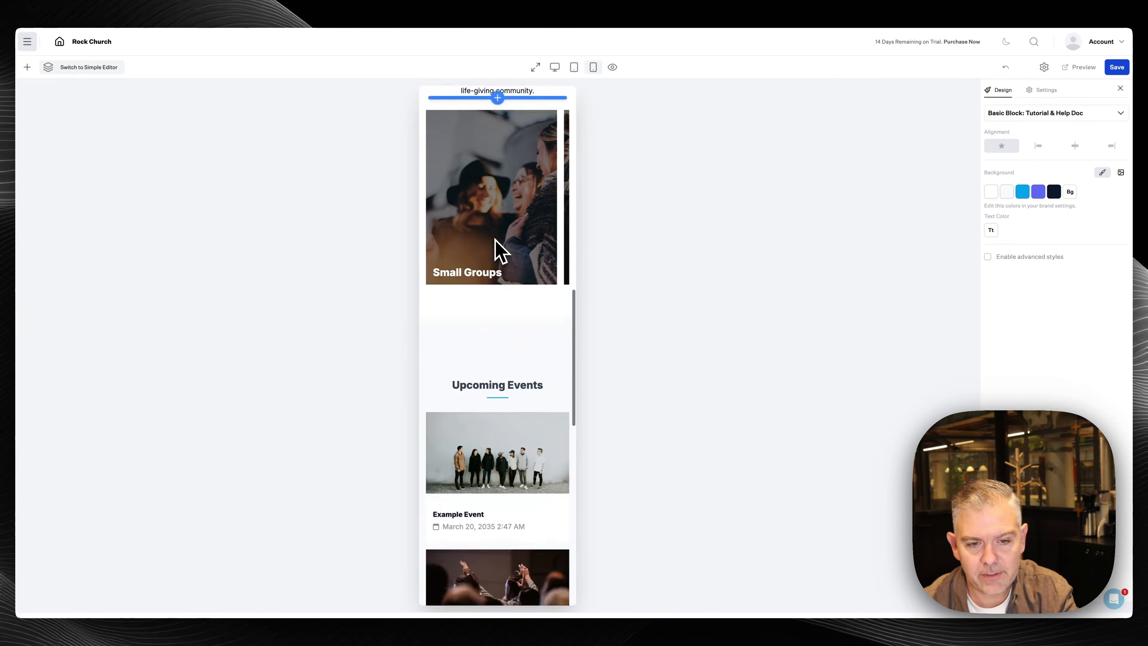
scroll(497, 248, "down", 10)
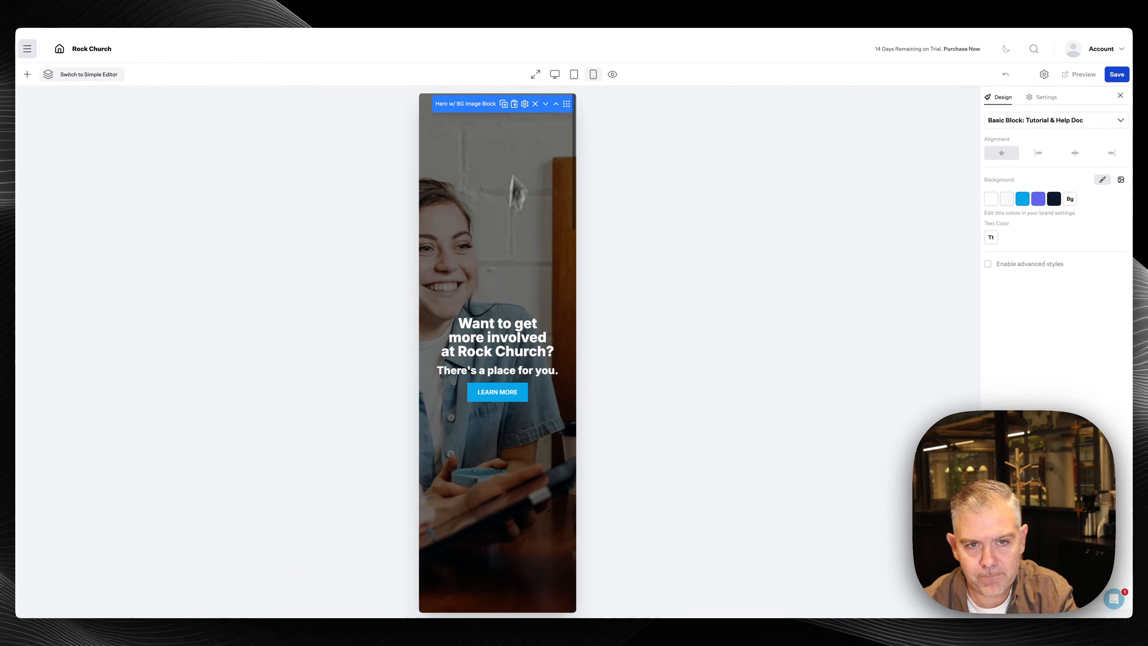
left_click(537, 69)
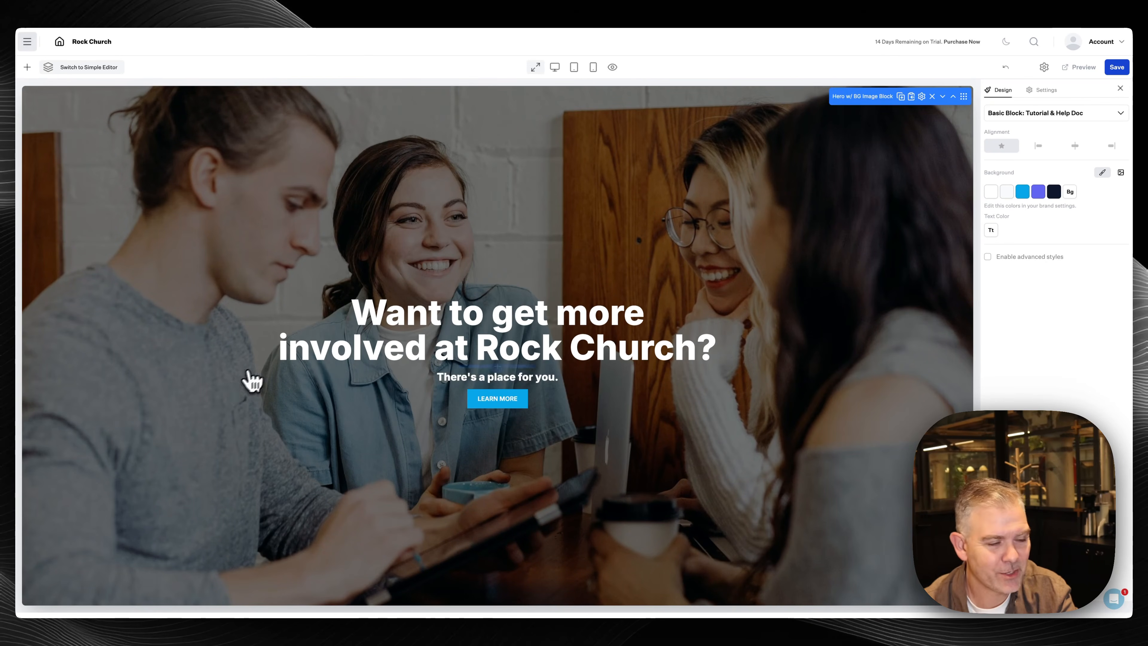
left_click(1116, 67)
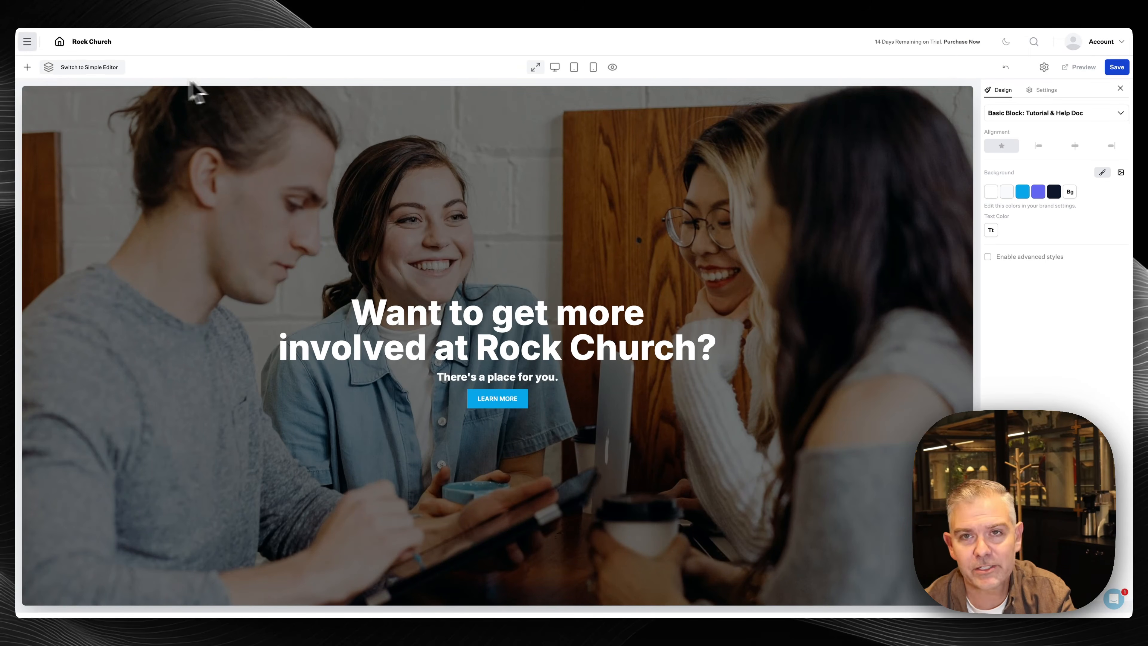
left_click(27, 42)
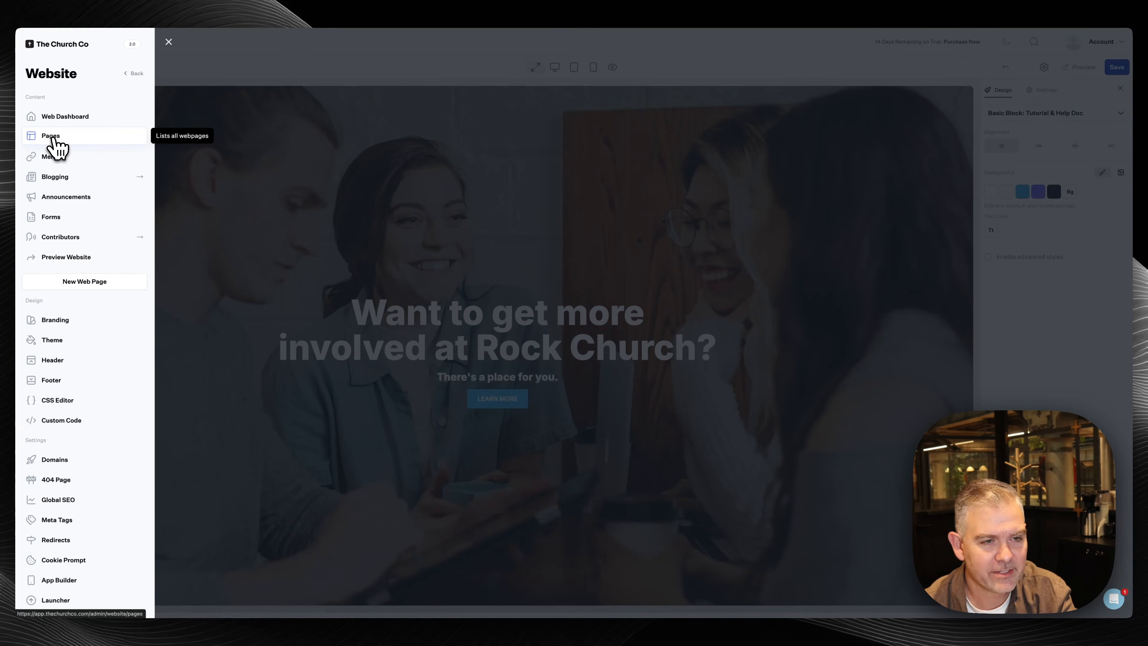
Open the Events page from the Website's Pages list and look over its hero
left_click(52, 137)
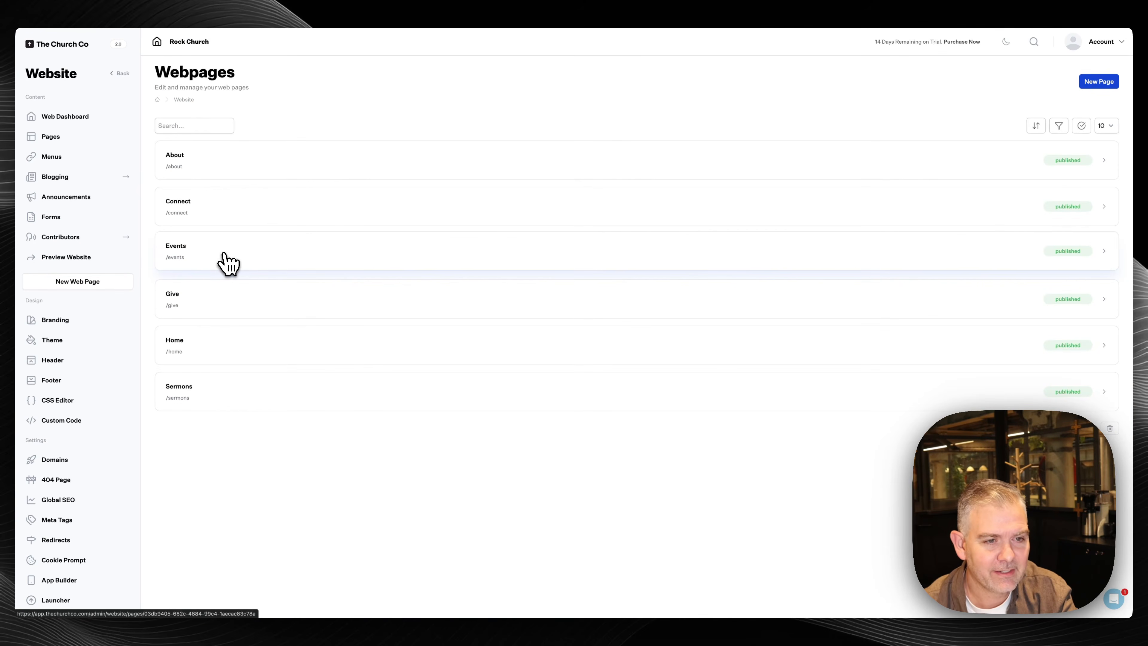
left_click(220, 265)
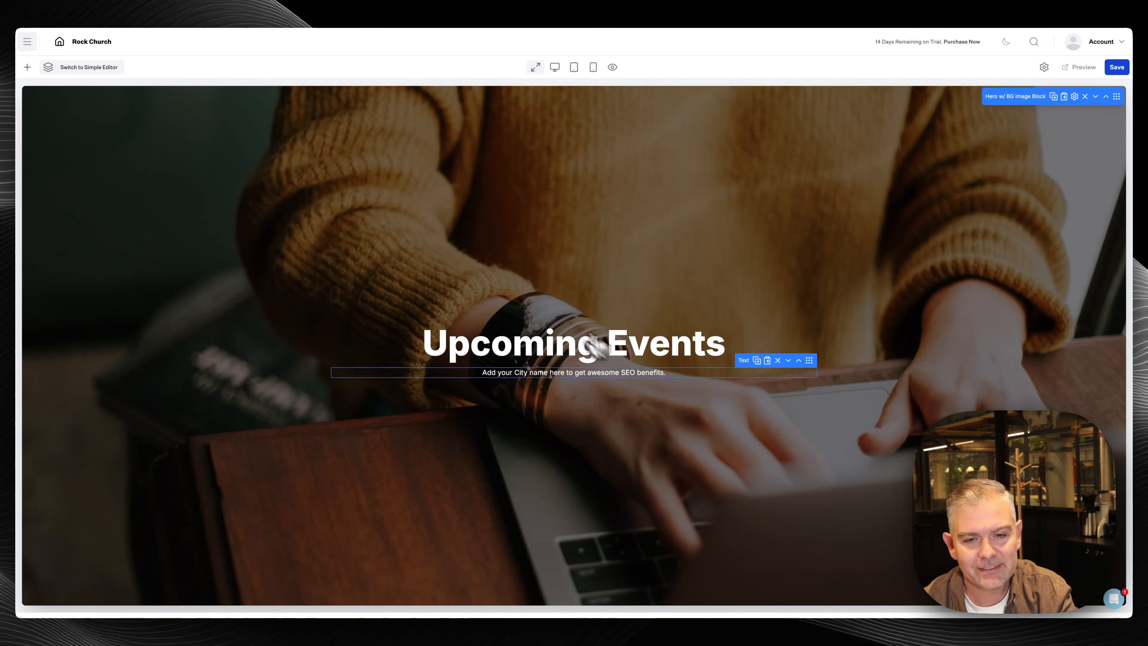
scroll(617, 388, "down", 3)
scroll(619, 390, "up", 3)
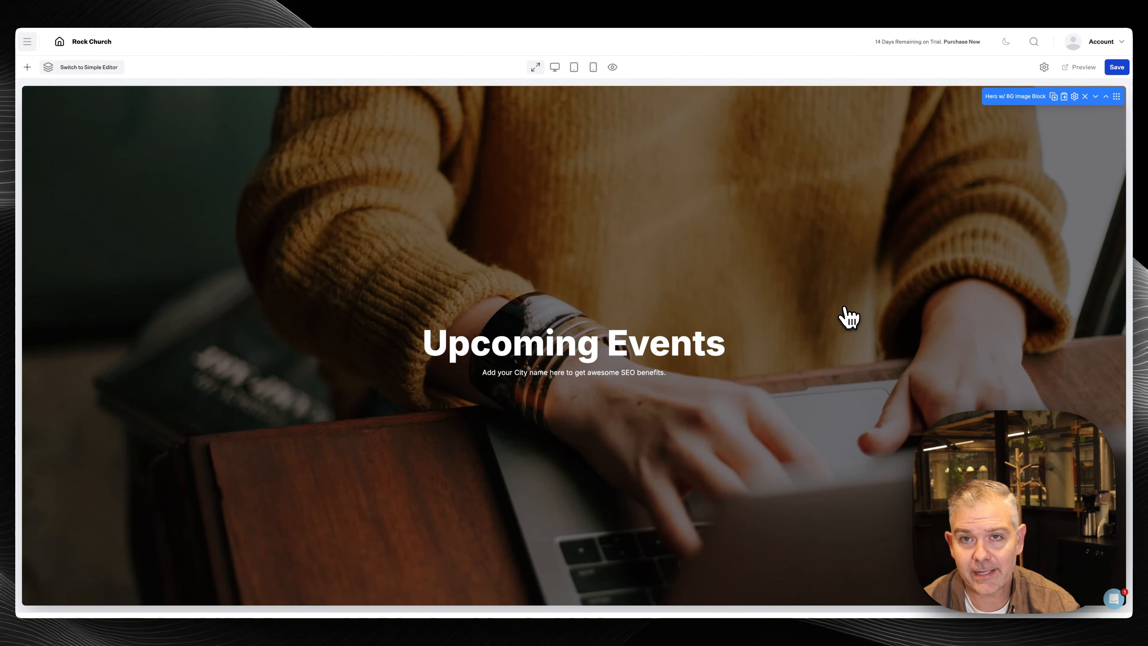
Retitle the hero 'Upcoming Events in Fort Mill', subtitle it 'Hosted by Rock Church', and add an element below
left_click(712, 346)
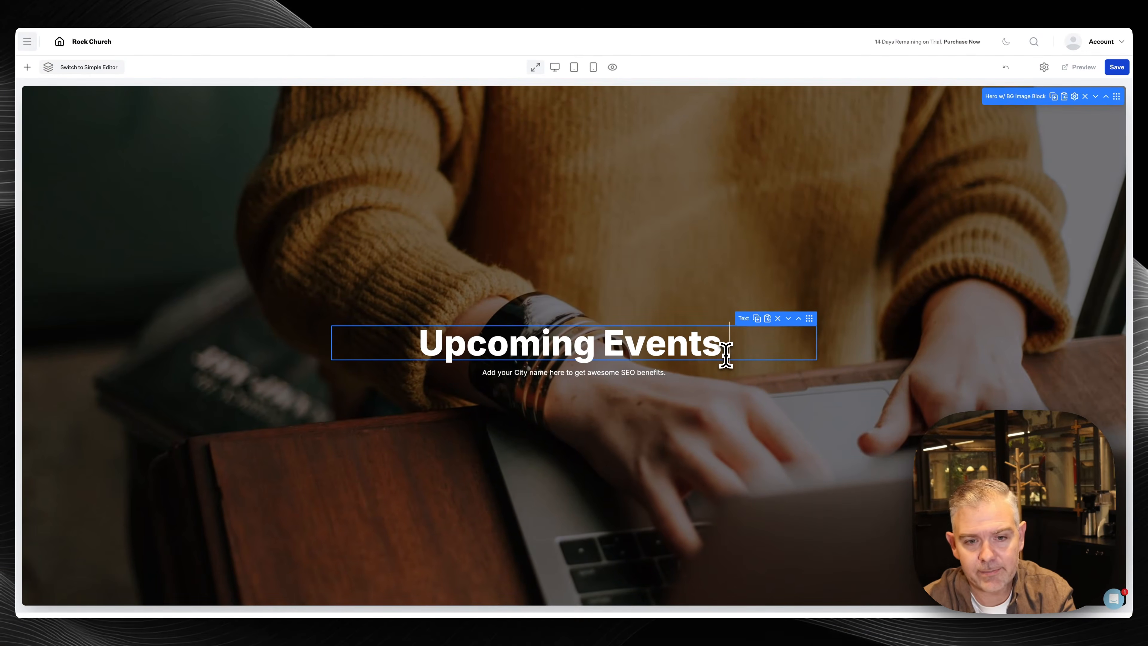
type("in Fort")
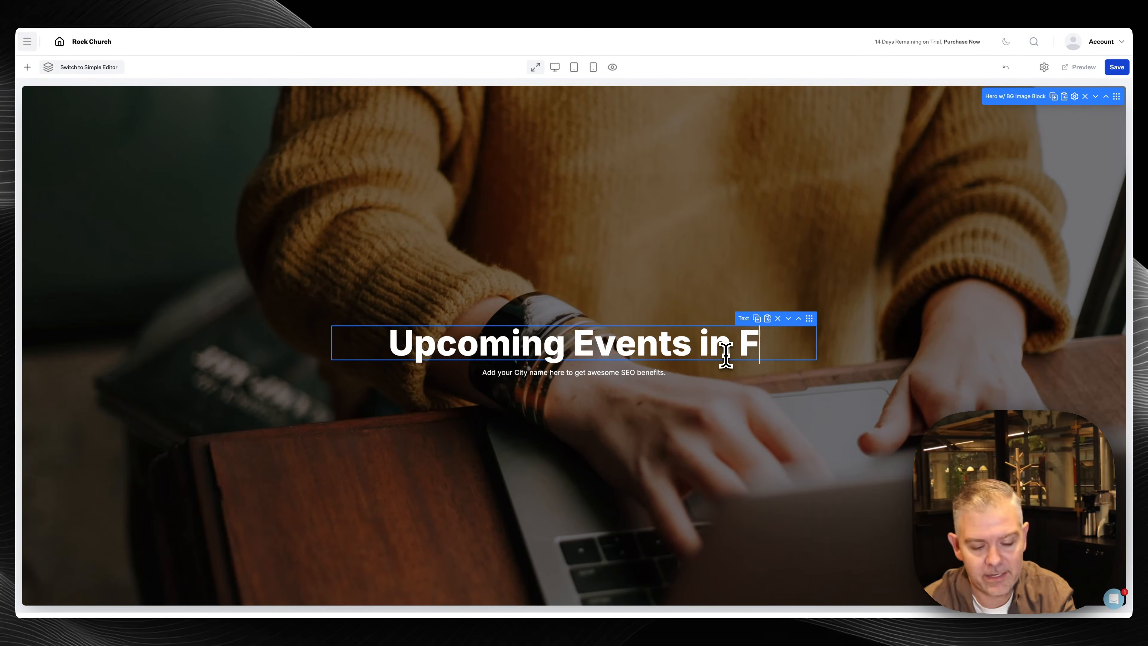
type(" Mill")
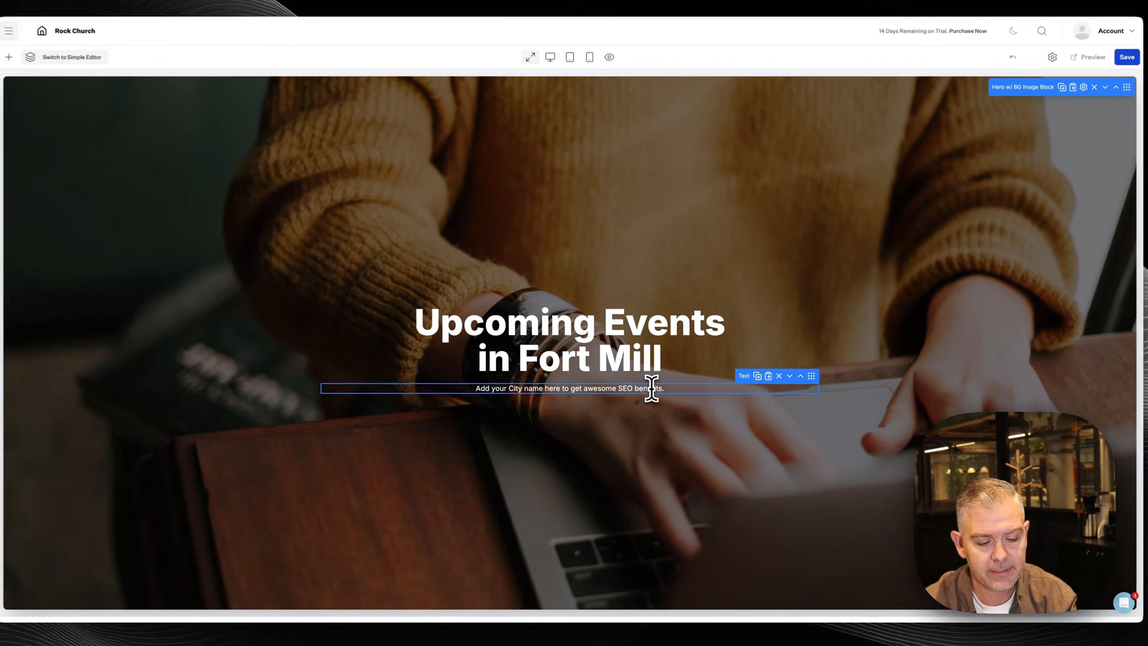
triple_click(577, 329)
type("Hosted by Rock Church")
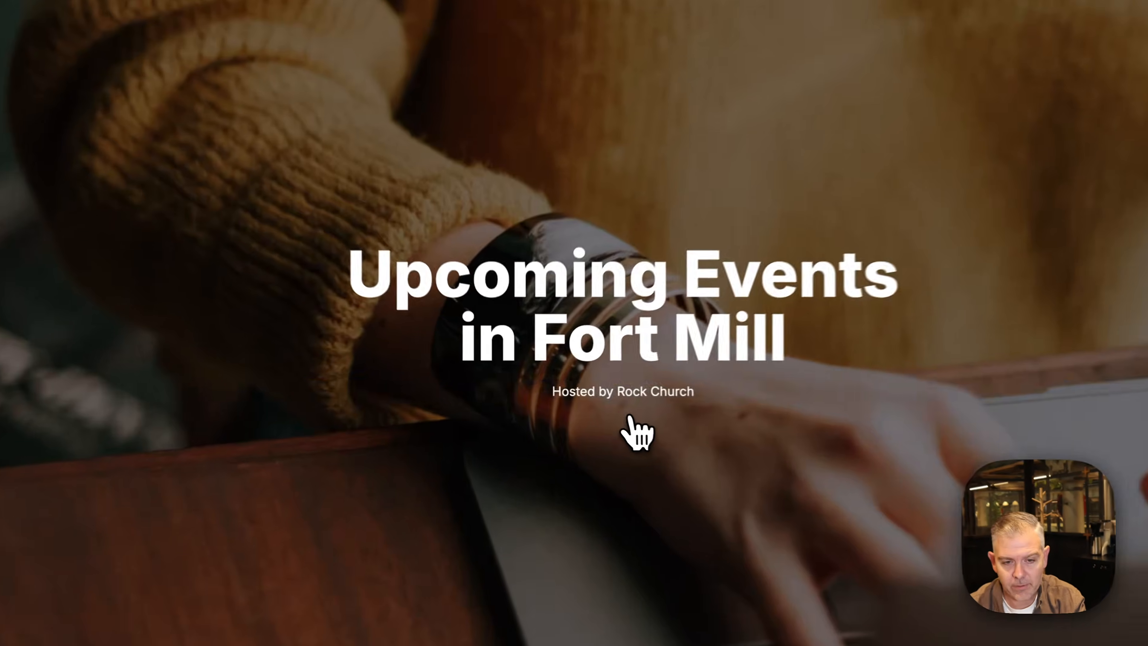
left_click(578, 402)
Insert a hero button labelled 'Browse Events' that links to #events and save it
left_click(640, 418)
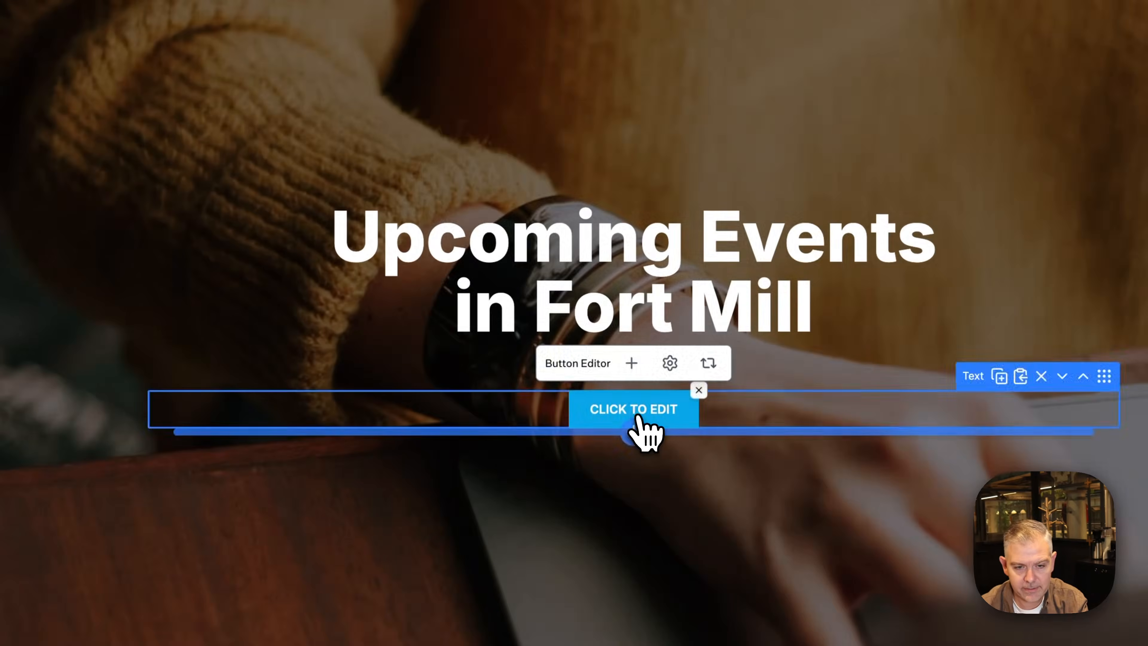
left_click(640, 417)
left_click_drag(549, 132, 346, 125)
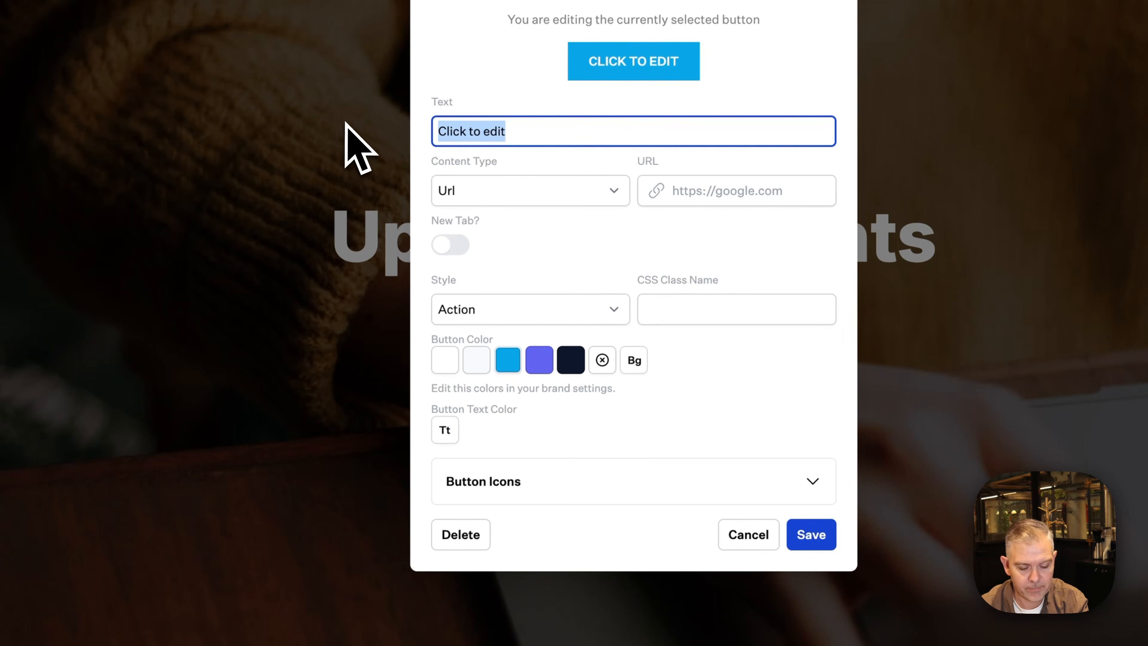
type("Bro")
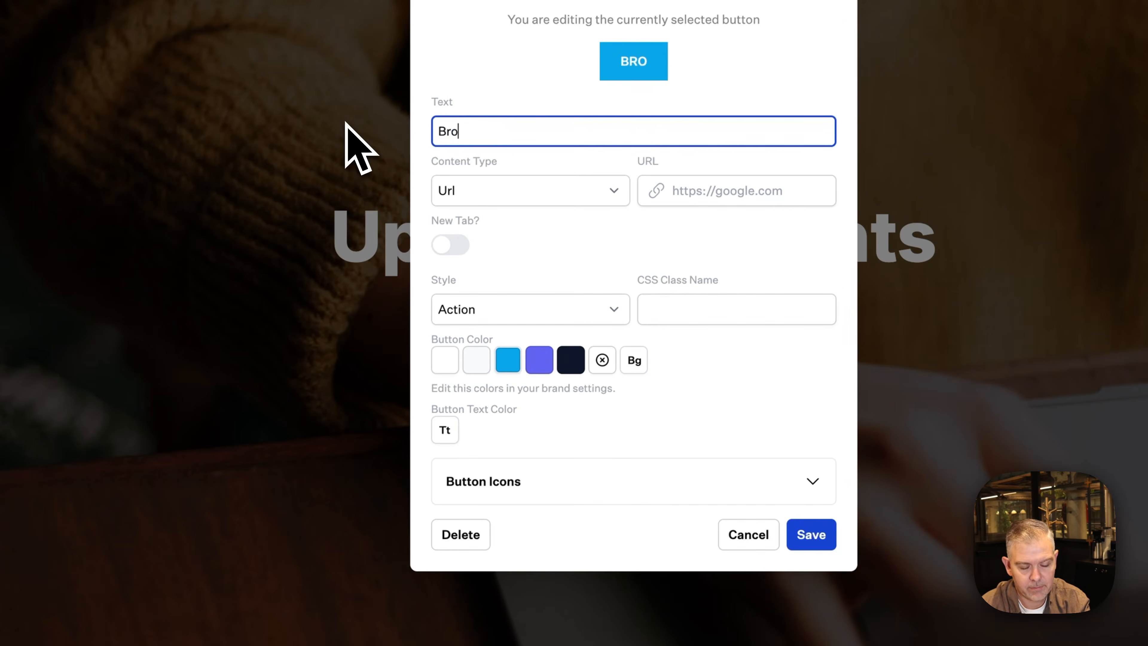
type("wse Events")
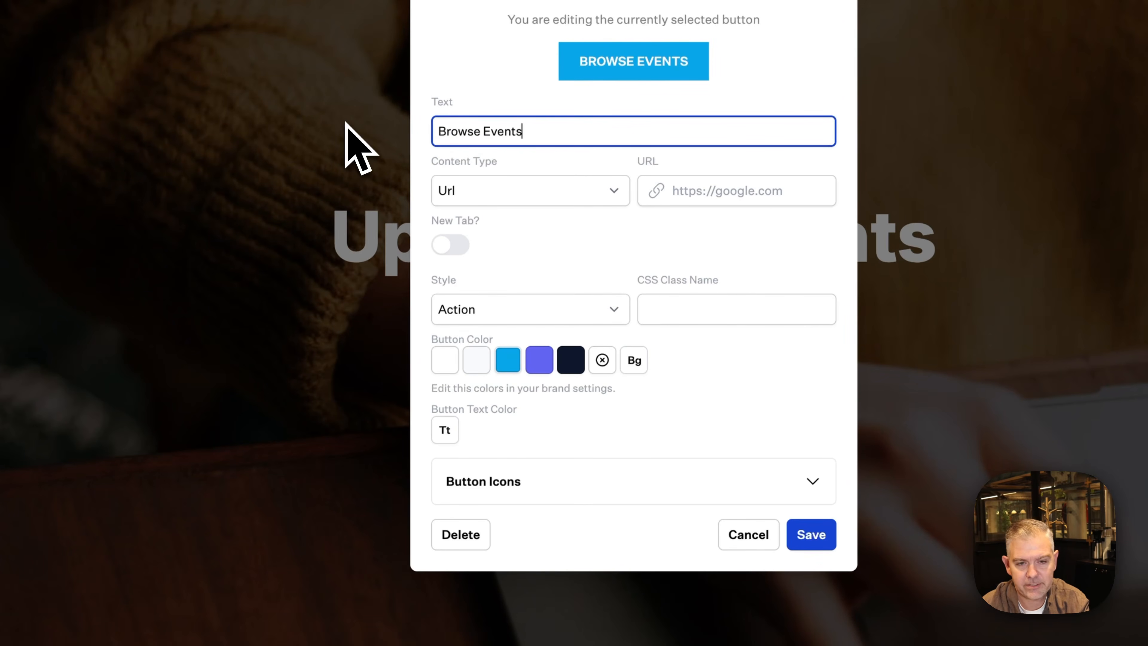
left_click(694, 197)
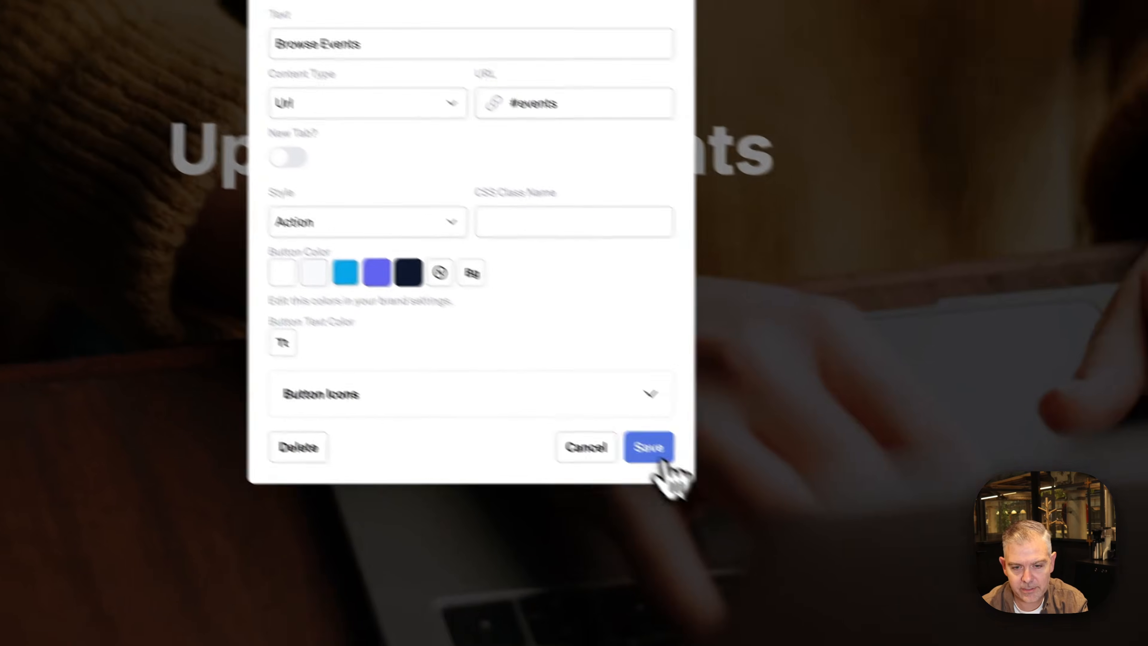
left_click(811, 533)
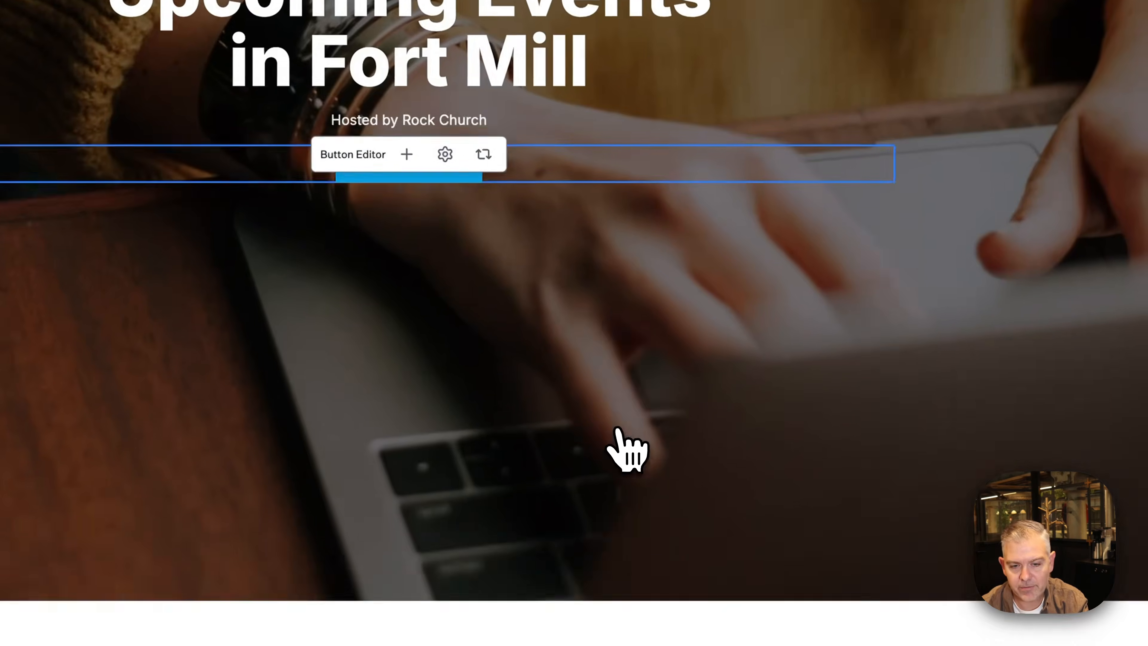
scroll(617, 430, "down", 5)
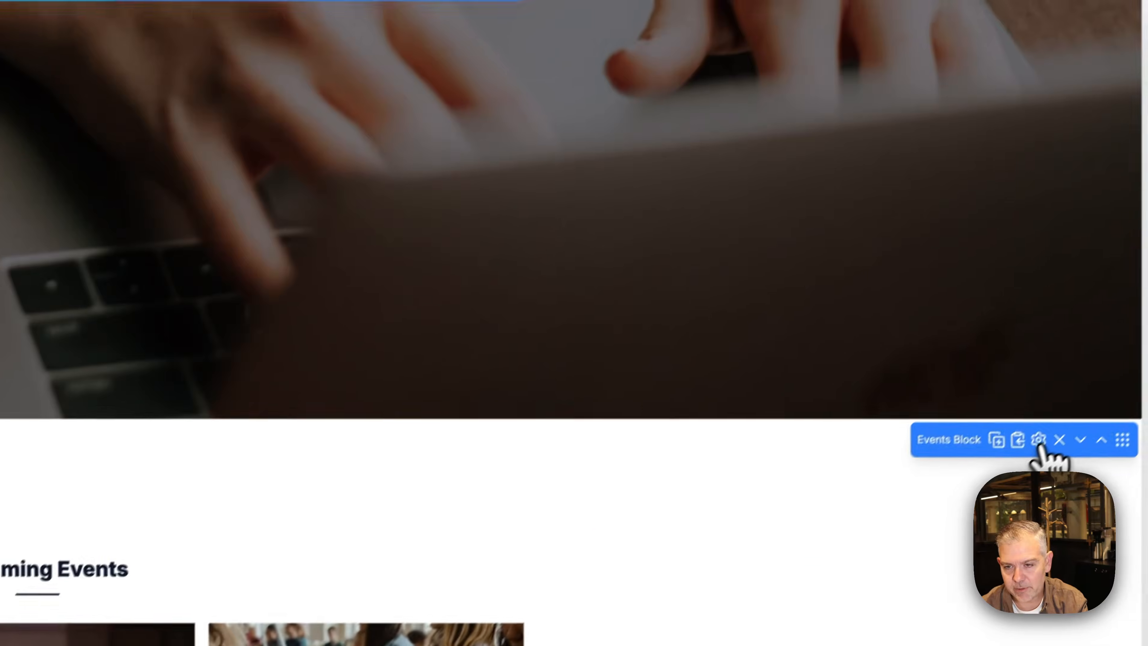
Set the Upcoming Events section's HTML id to 'events'
left_click(1037, 440)
left_click(963, 14)
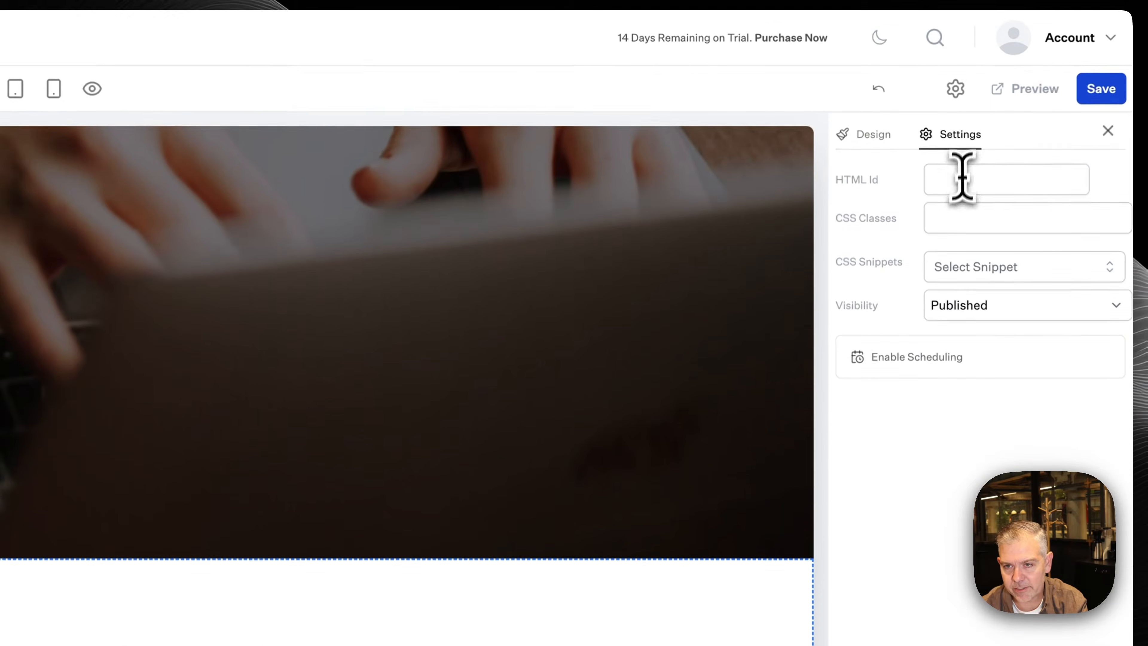
left_click(961, 59)
type("events")
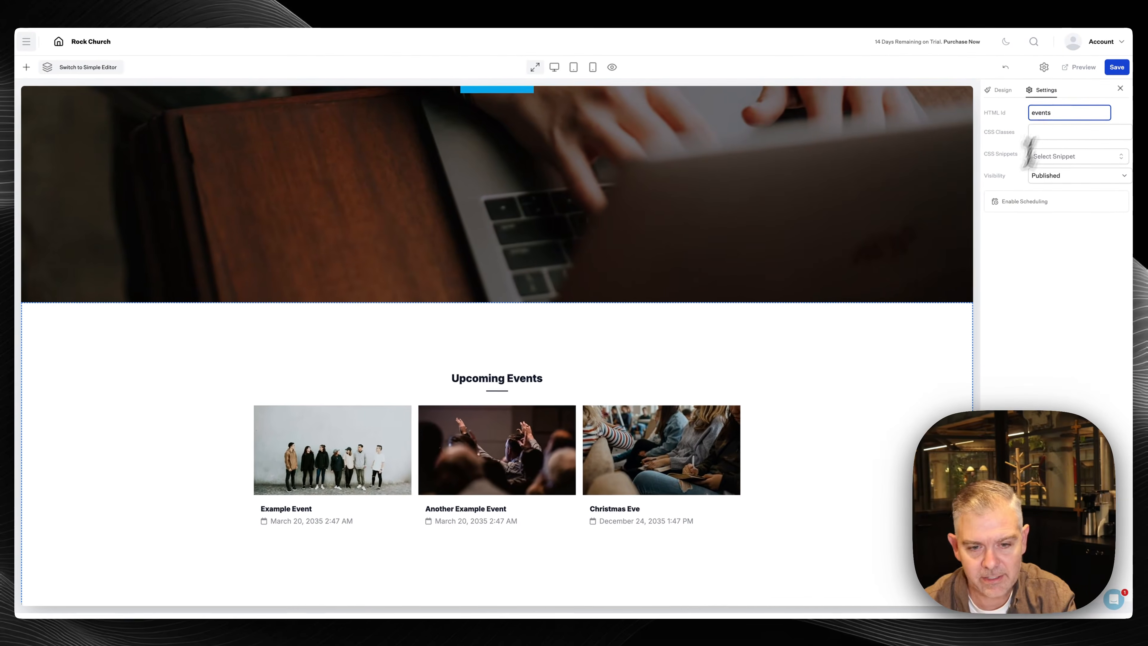
left_click(879, 373)
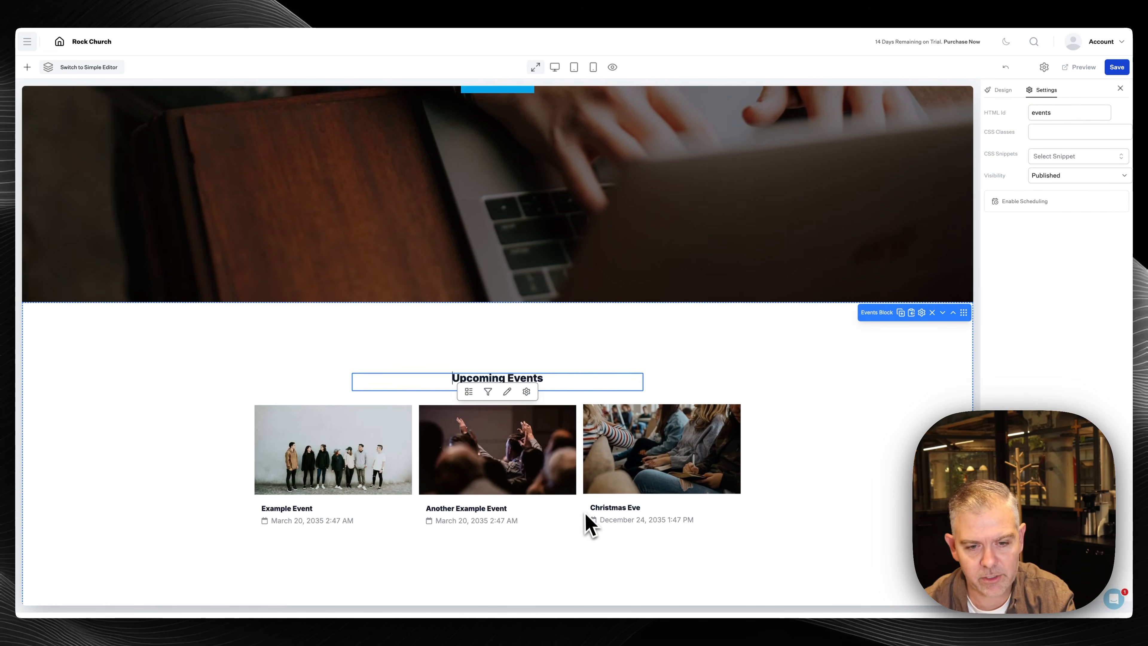
Give the events section a light grey background and the event cards white backgrounds
left_click(922, 312)
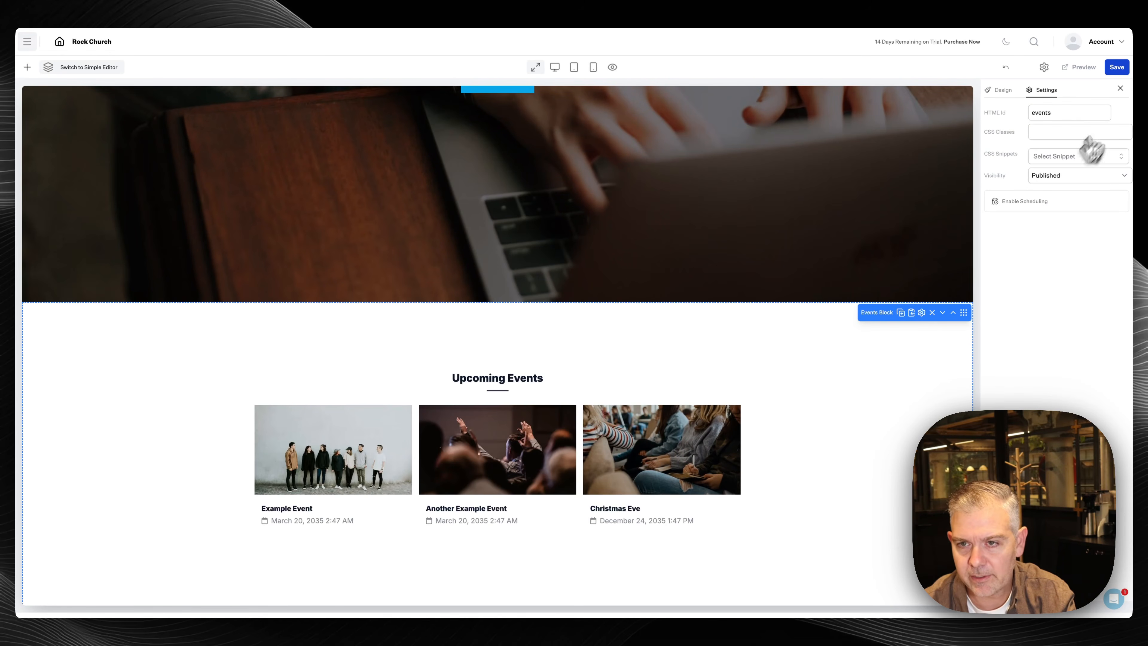
left_click(1000, 90)
left_click(1007, 167)
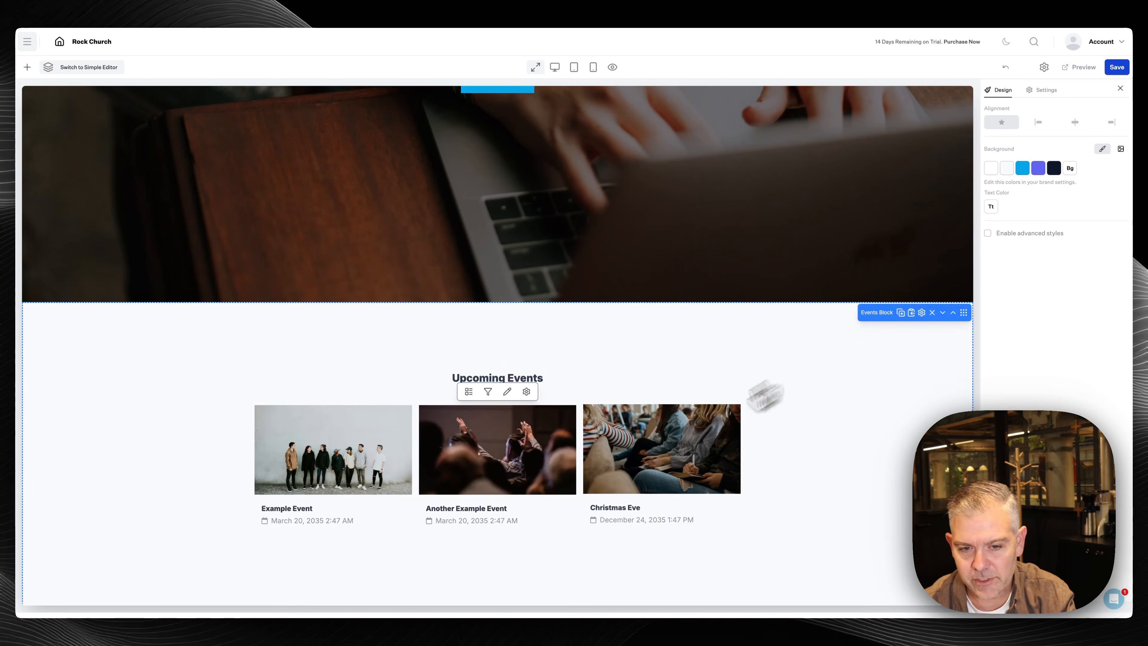
left_click(526, 391)
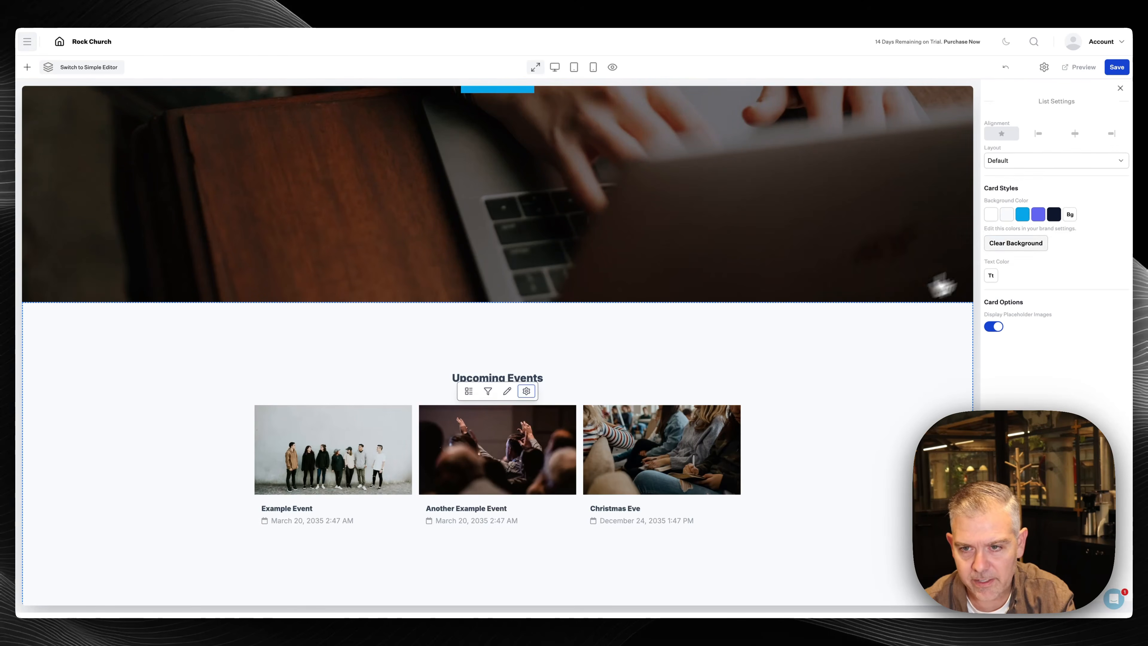
left_click(991, 215)
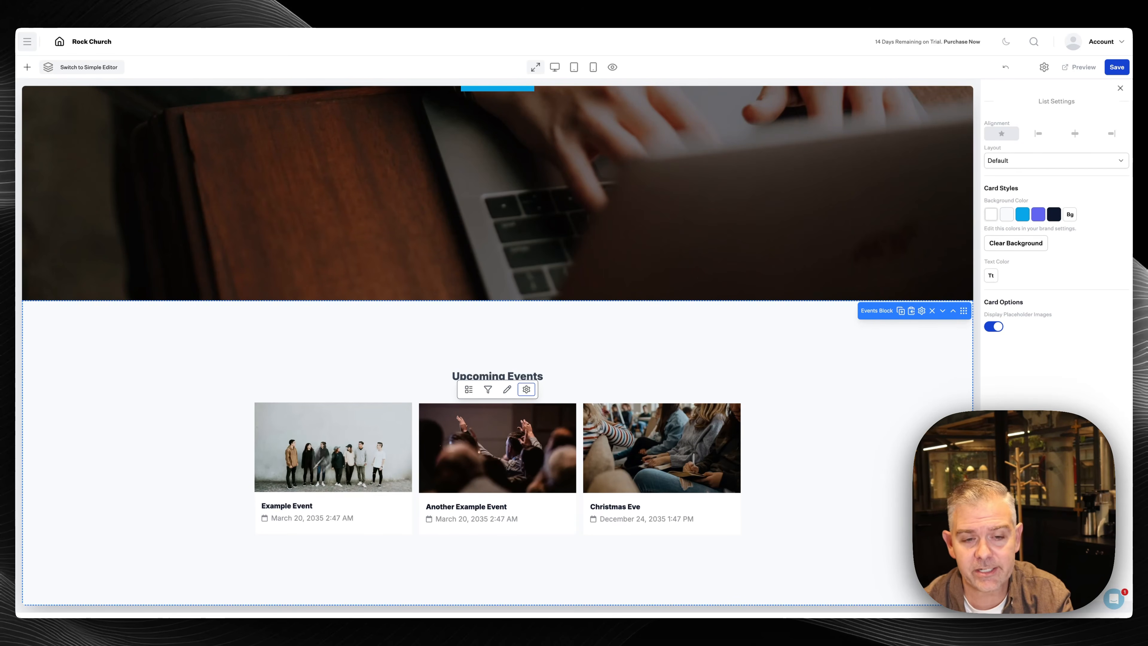
Insert a Service Times block from the block library and move it above Upcoming Events
left_click(27, 67)
type("t")
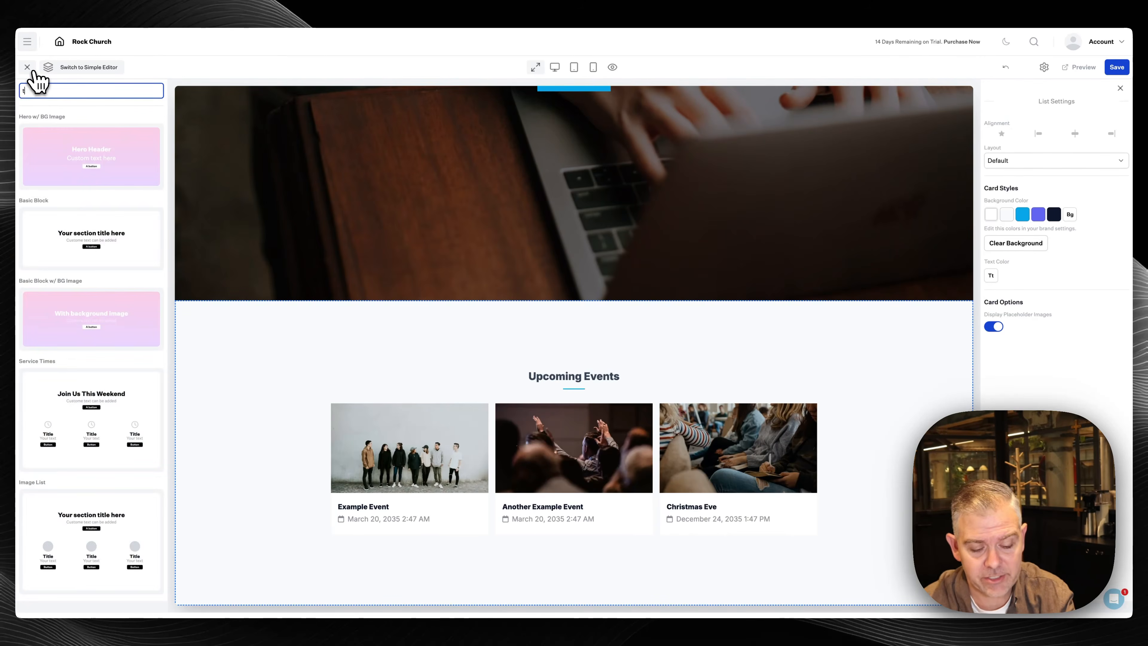
type("ime")
left_click(49, 138)
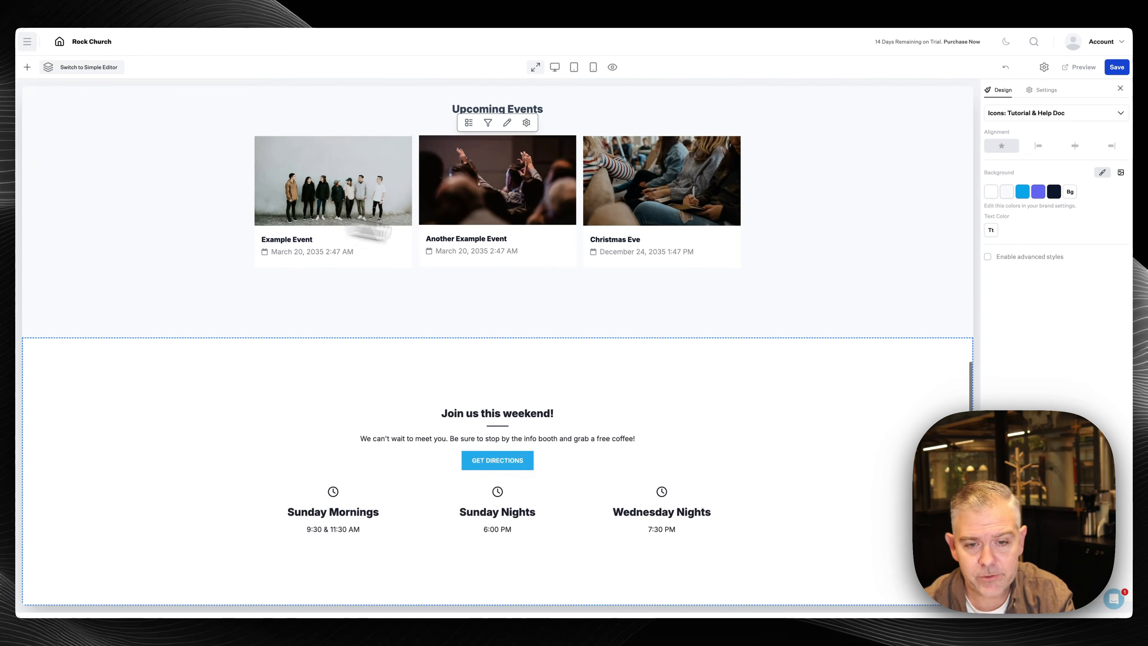
scroll(723, 334, "up", 3)
left_click_drag(953, 471, 902, 234)
Retitle the block 'Weekly Services' and remove its welcome paragraph and GET DIRECTIONS button
left_click(539, 227)
triple_click(539, 227)
type("Weekly Services")
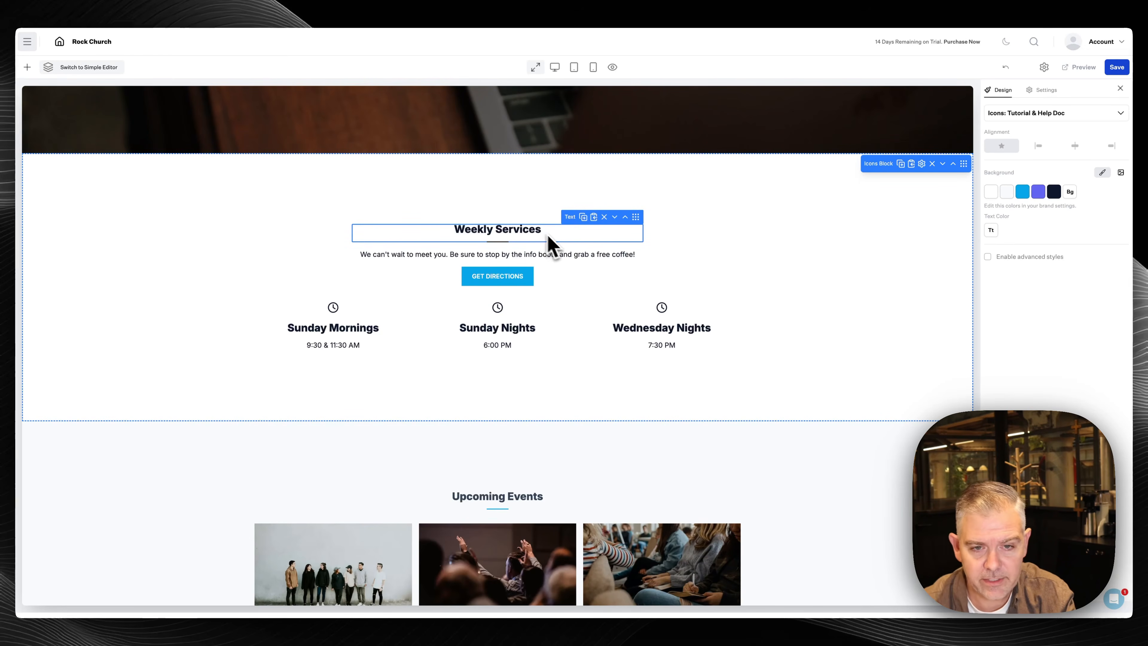
left_click(583, 254)
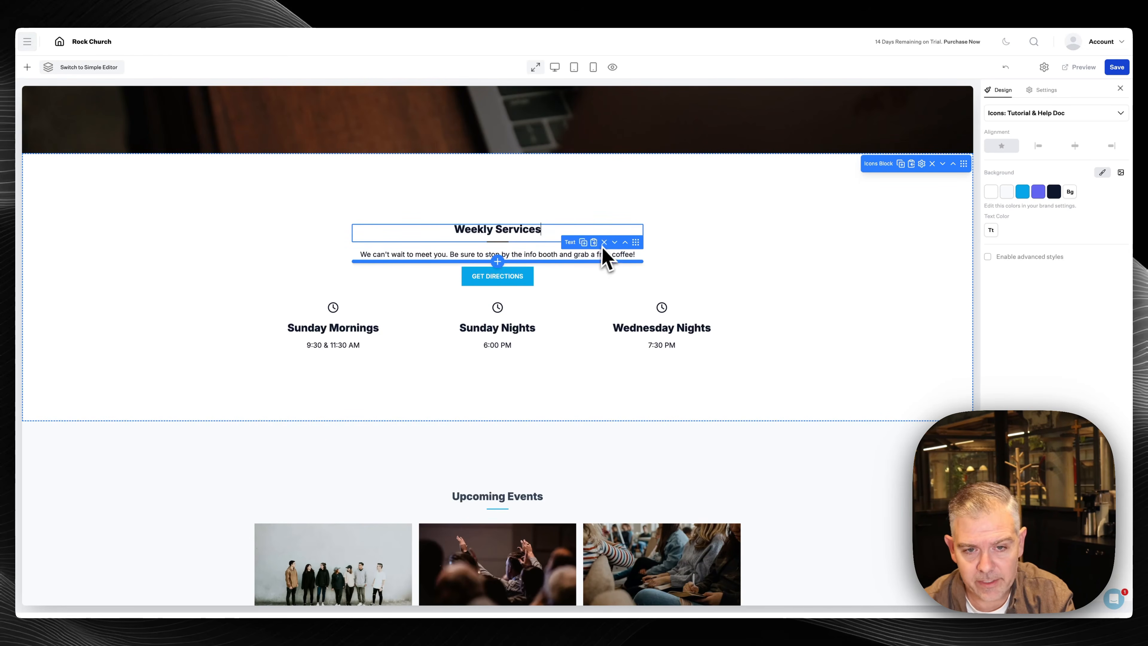
left_click(603, 240)
left_click(606, 254)
left_click(604, 240)
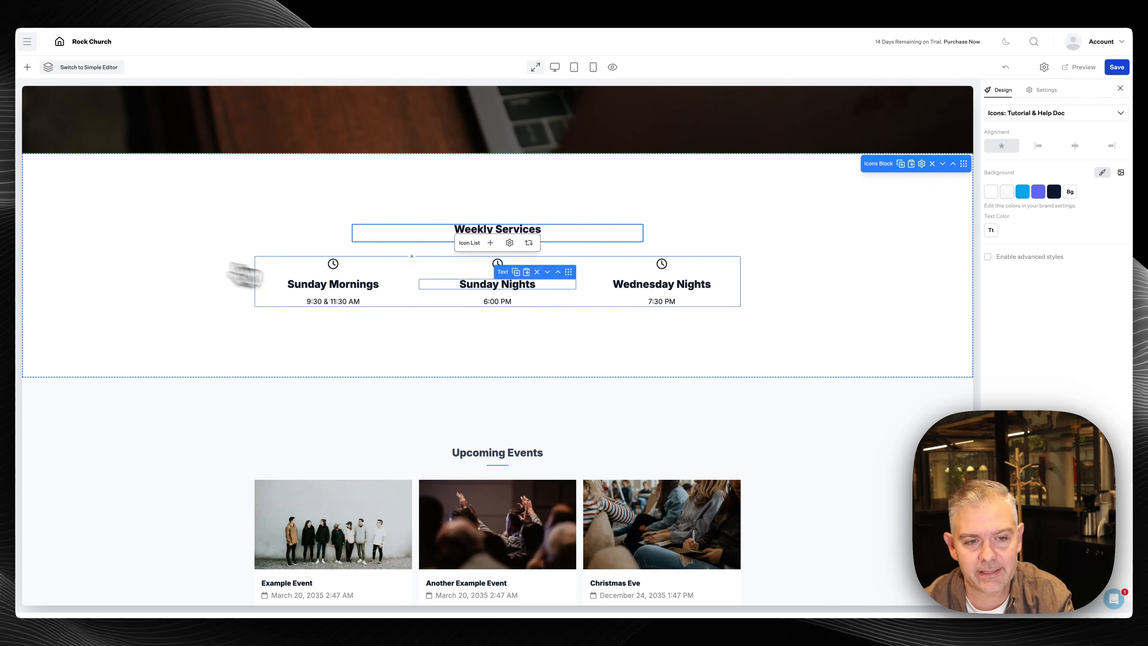
Save the homepage changes and bring up the website navigation menu
scroll(711, 384, "down", 1)
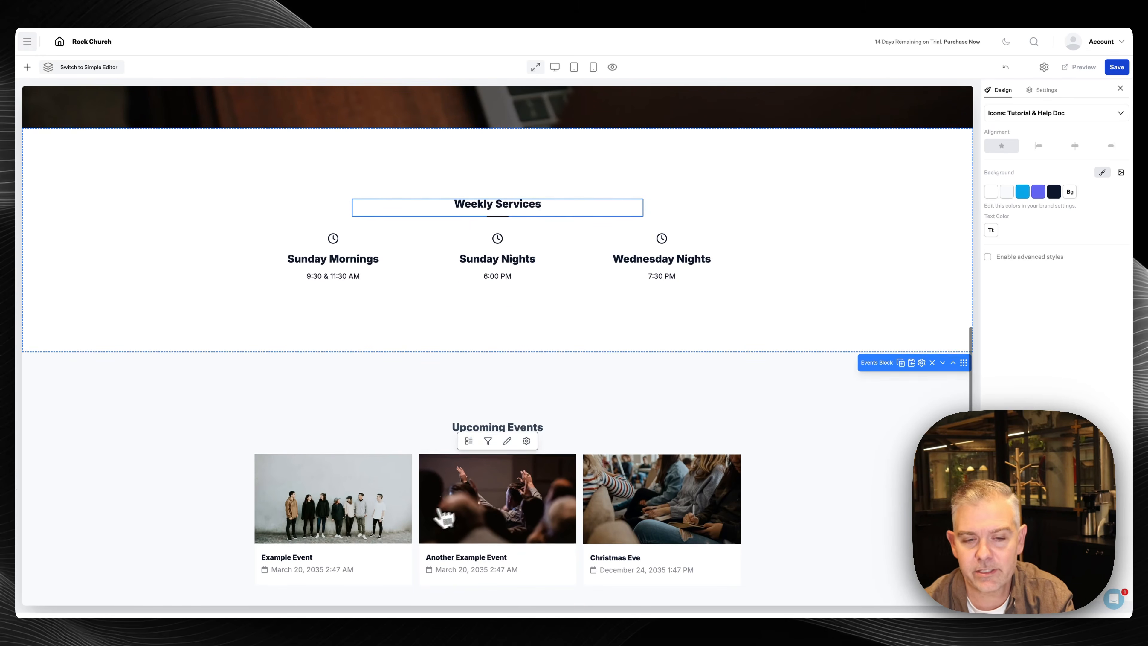
left_click(1119, 73)
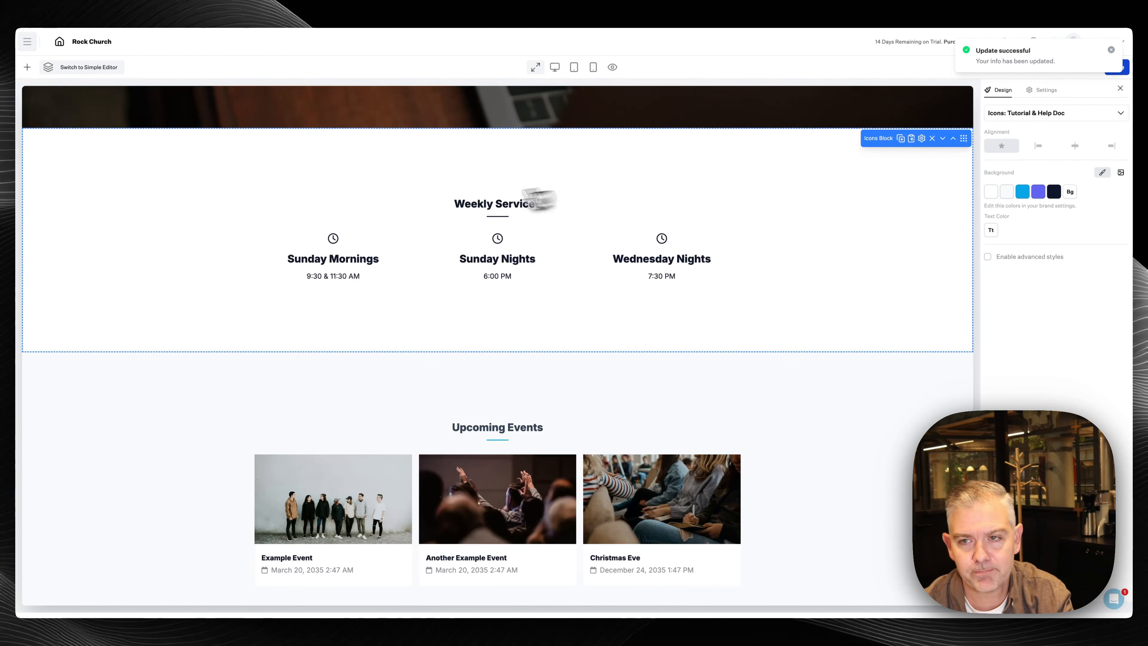
left_click(27, 44)
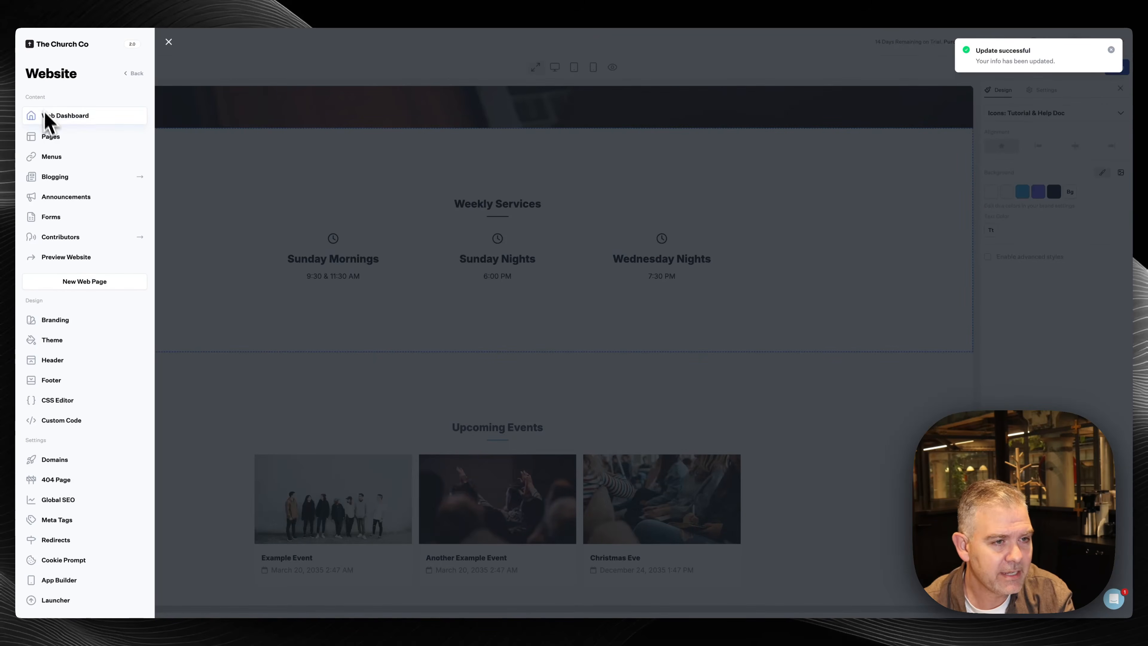
Open the Sermons page from the Website's Pages list
left_click(50, 136)
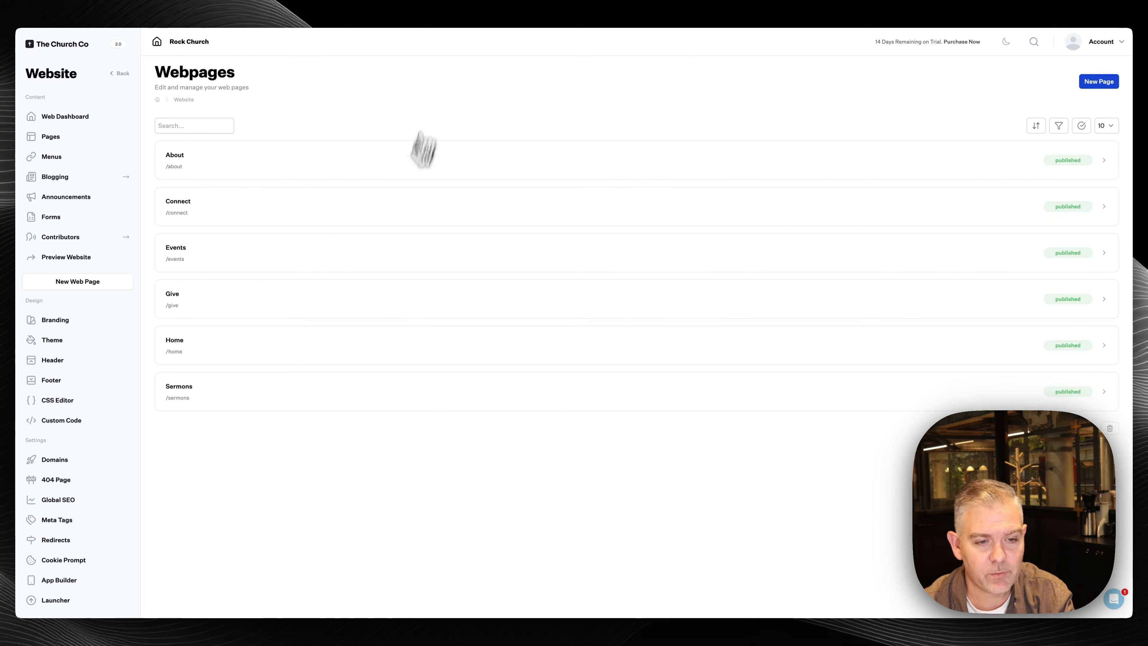
left_click(392, 409)
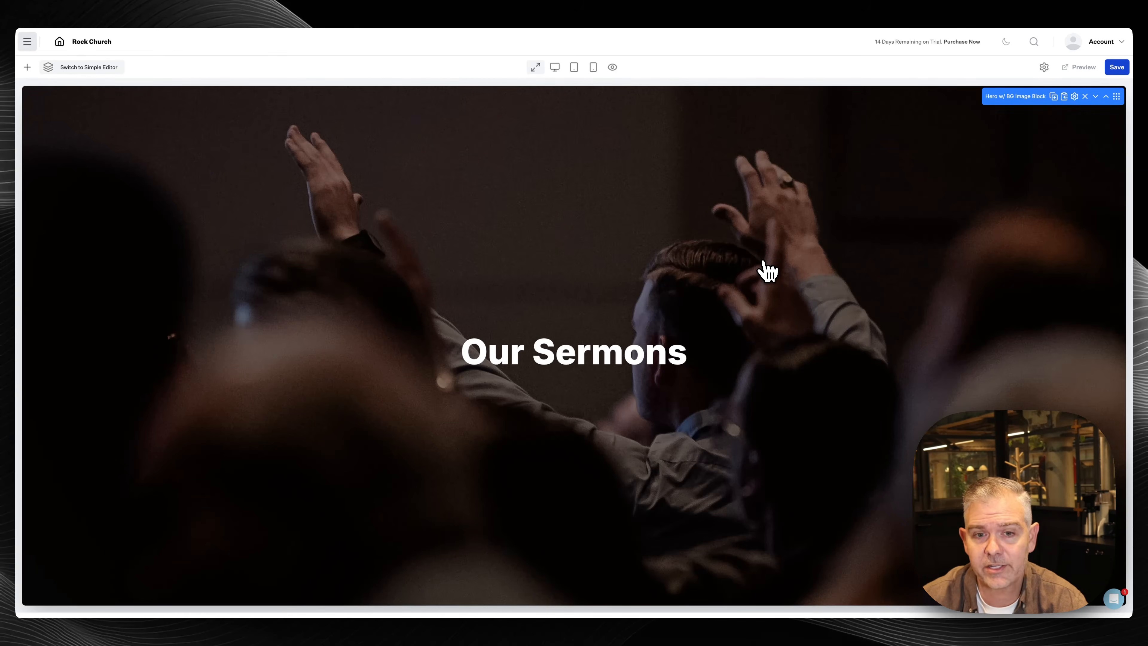
Replace the 'Our Sermons' hero heading with 'Relevant messages that speak to your season'
left_click(644, 355)
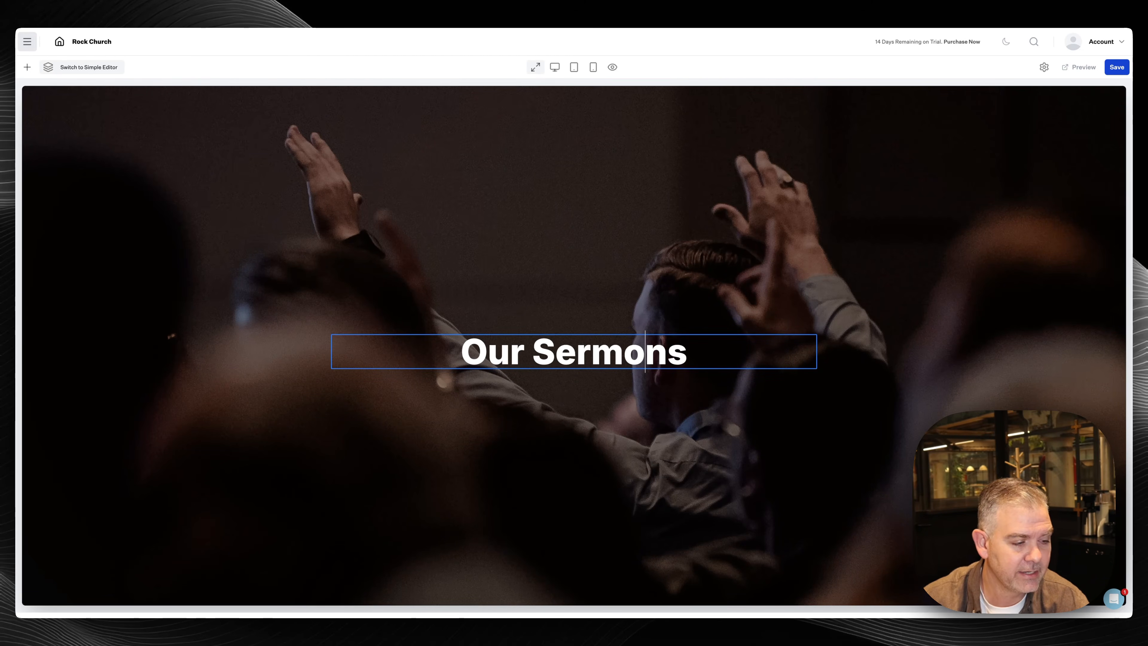
triple_click(556, 350)
type("Relevant message")
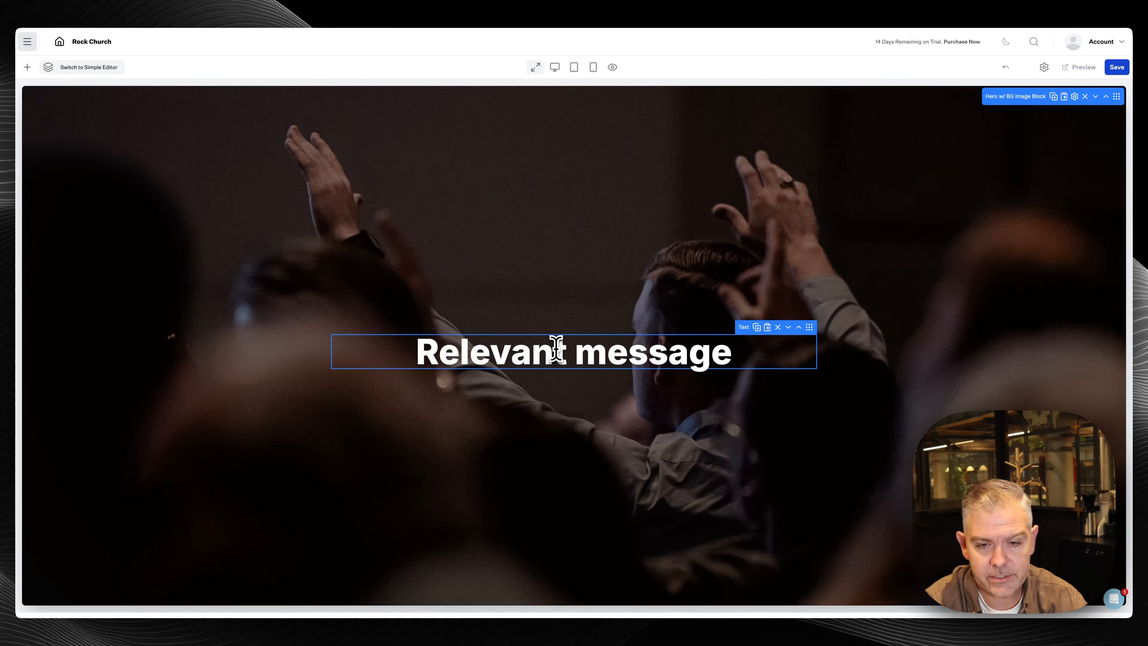
type("s that speak to your season")
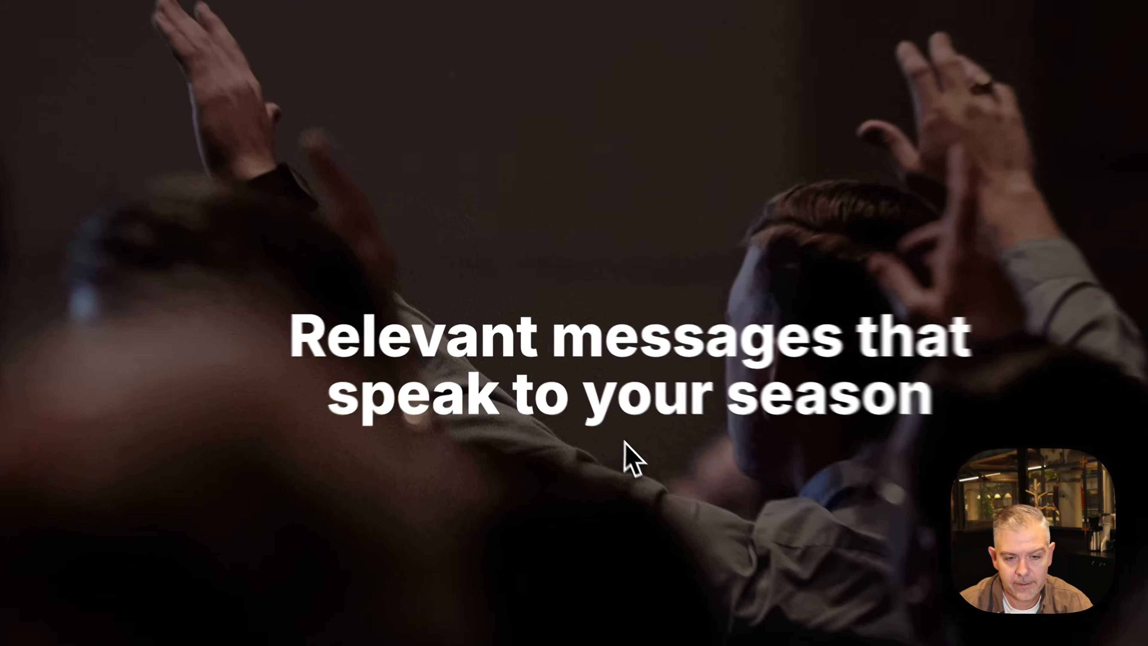
Add a 'Browse' button beneath the Sermons hero heading linking to #browse
mouse_move(575, 391)
left_click(657, 443)
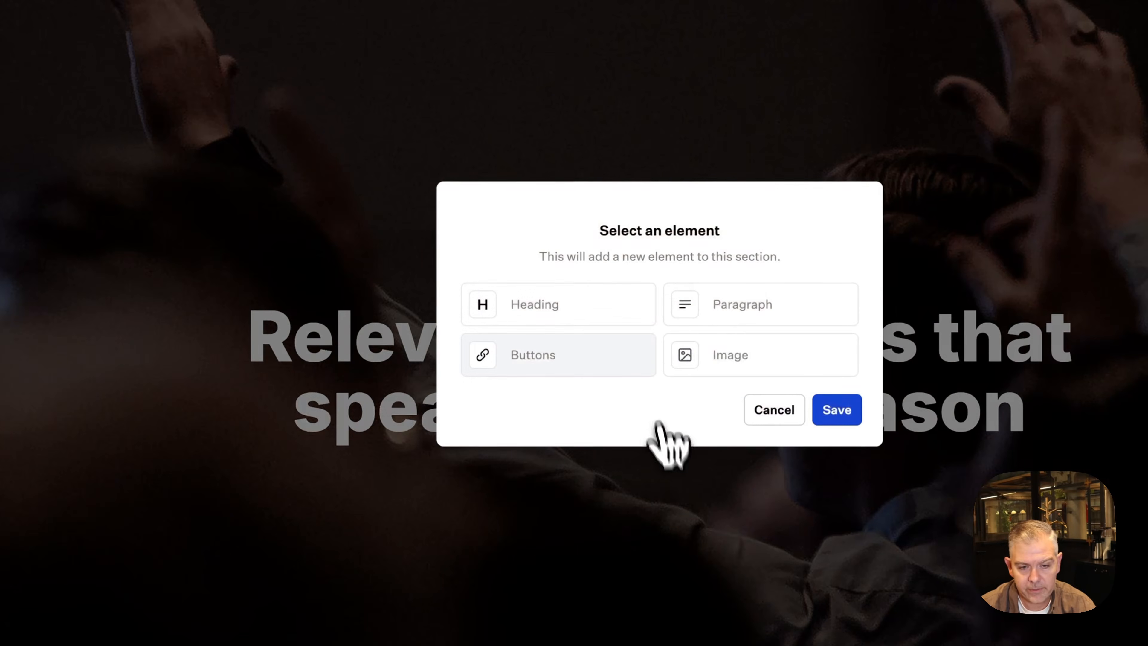
left_click(589, 372)
left_click(642, 450)
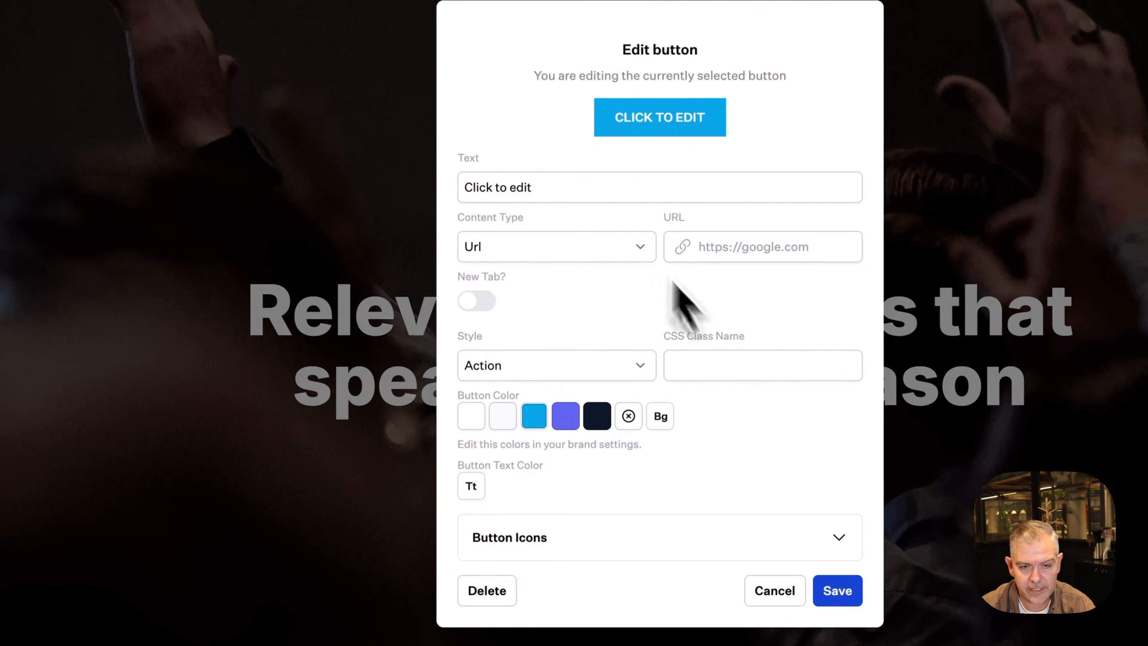
key("ctrl+a")
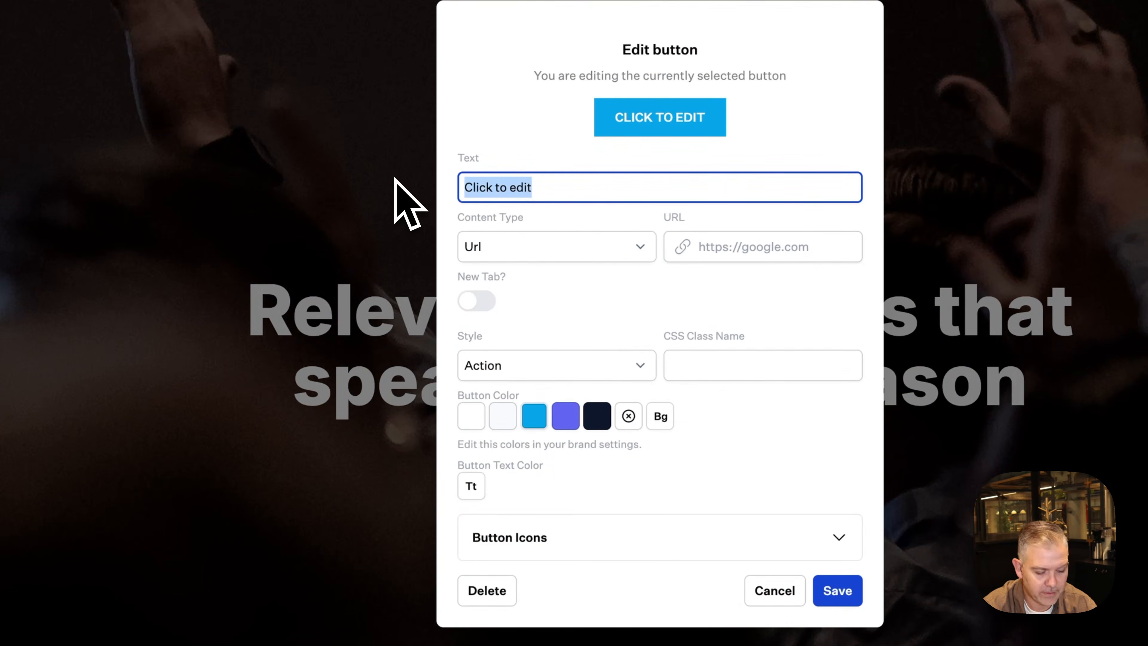
type("Browse")
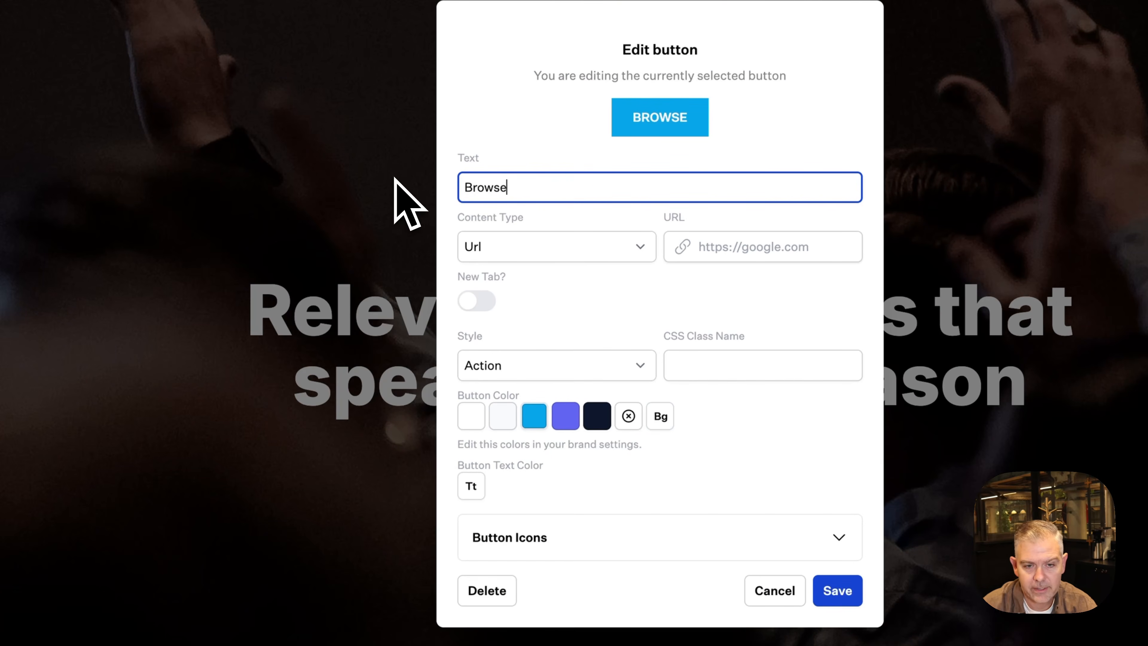
left_click(754, 241)
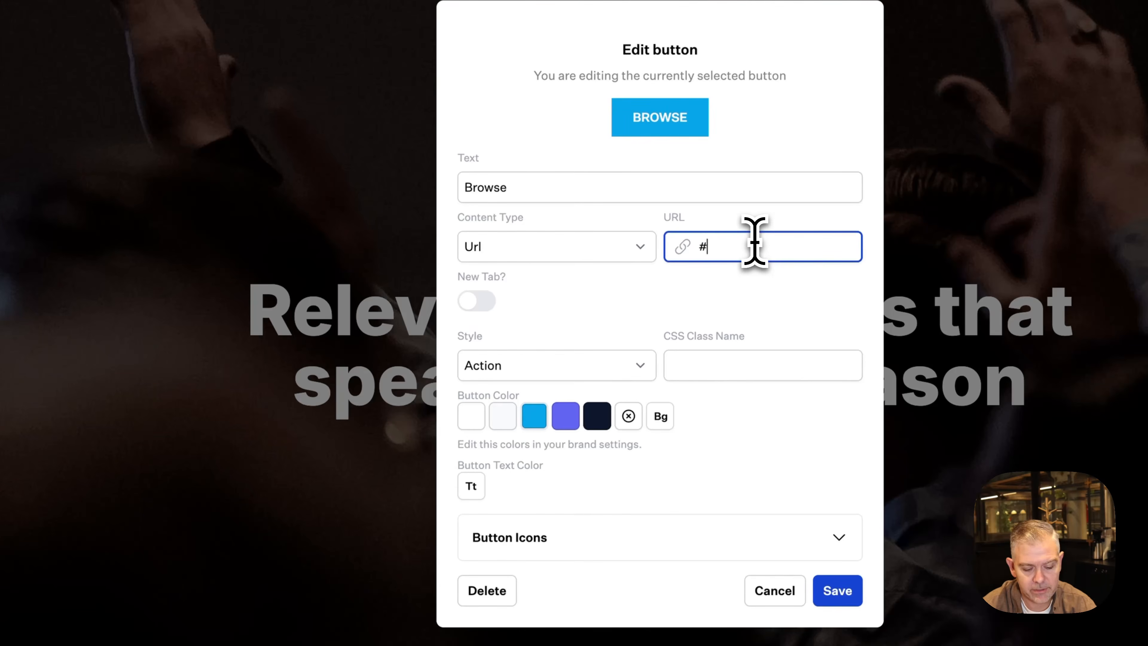
type("#br")
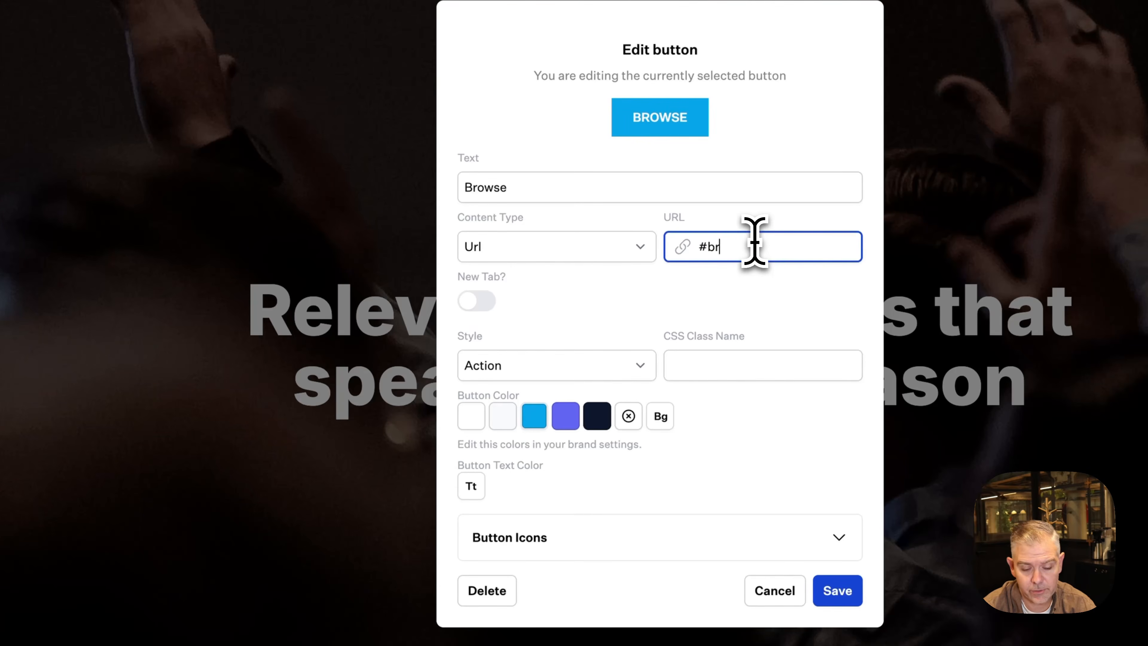
type("owse")
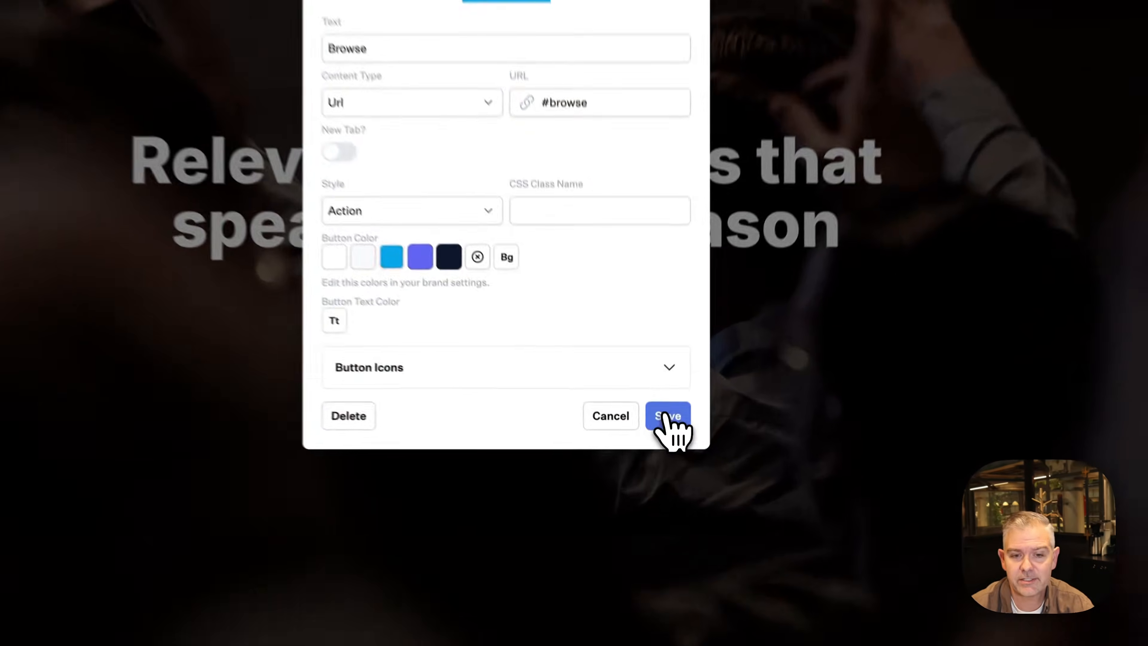
left_click(663, 462)
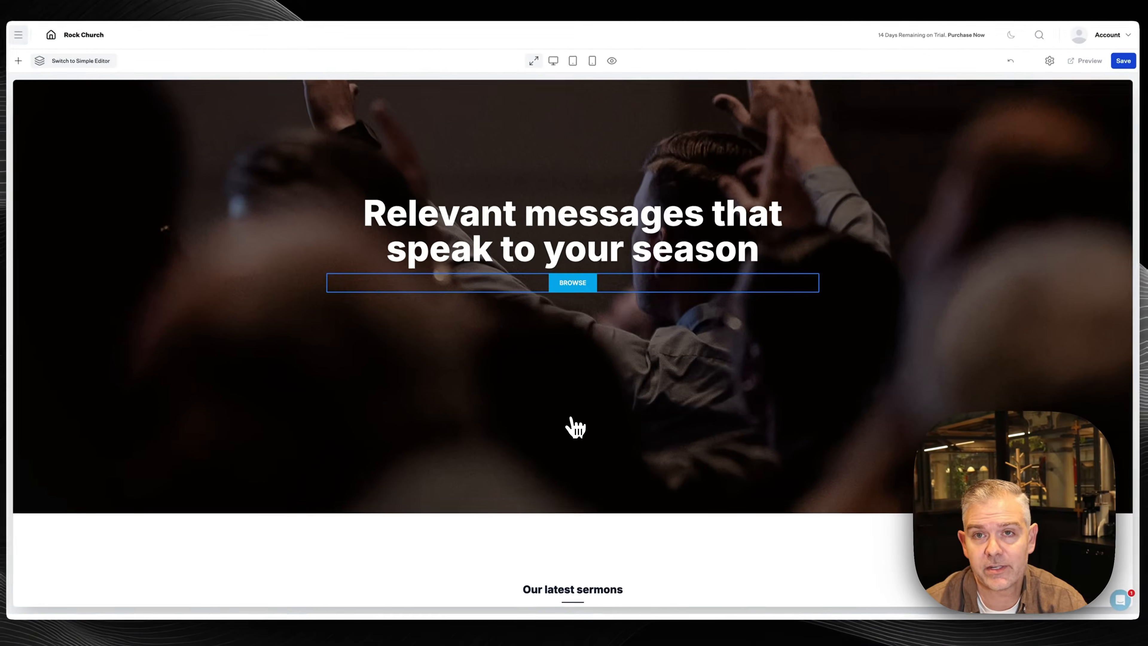
scroll(571, 420, "down", 4)
Delete the latest sermons episode list block below the hero
mouse_move(455, 475)
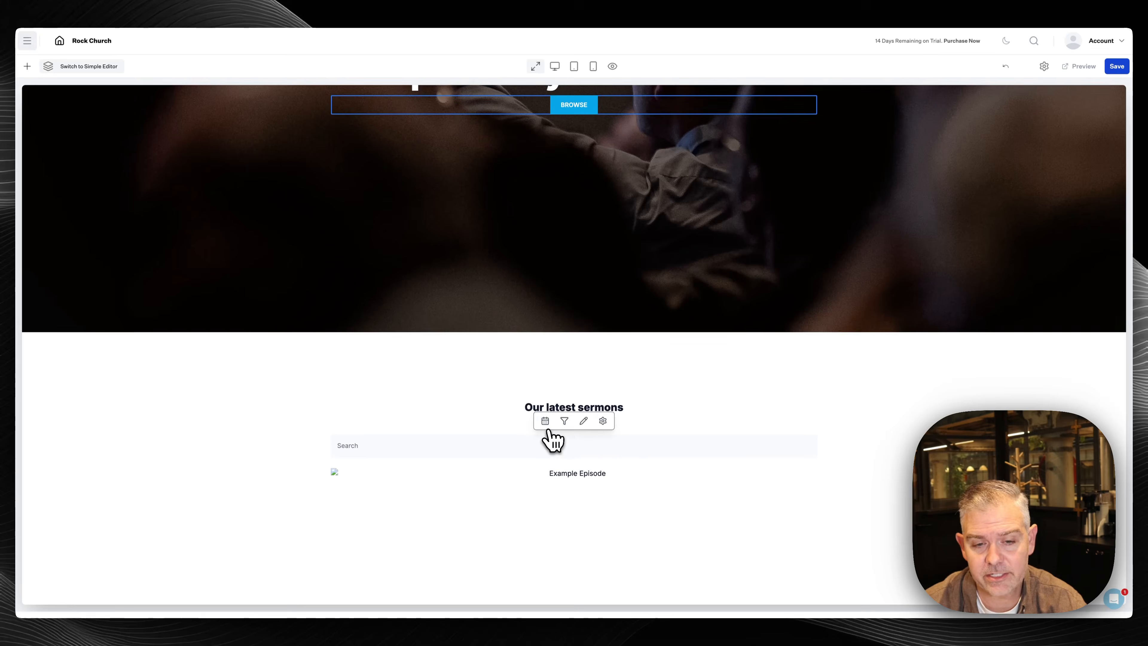
left_click(590, 480)
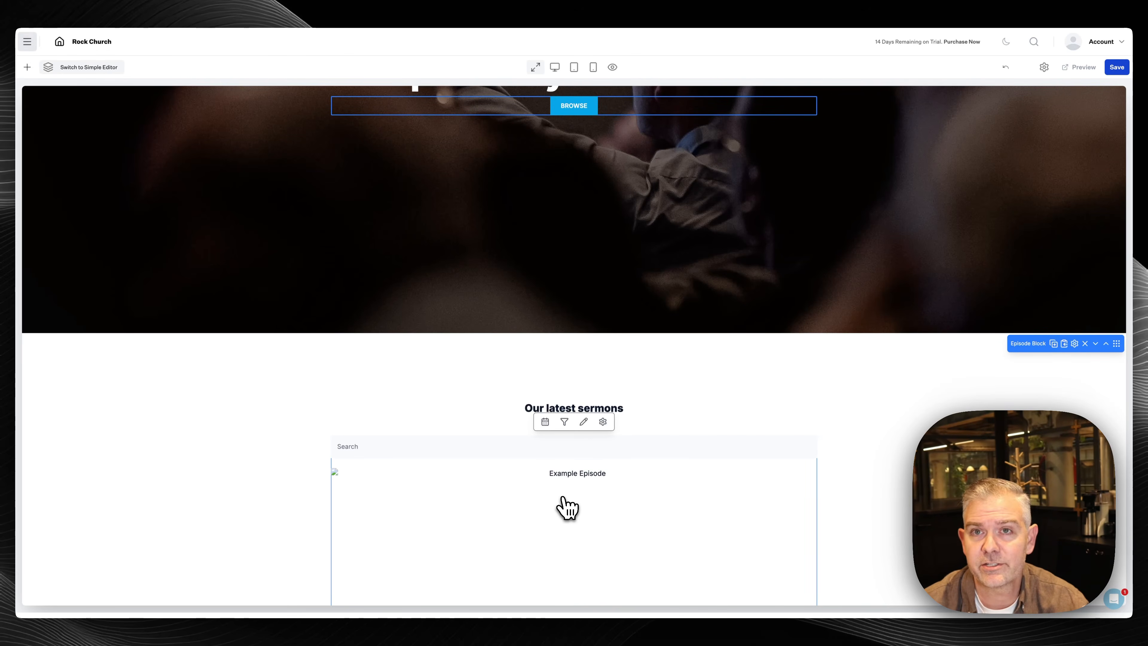
left_click(1085, 344)
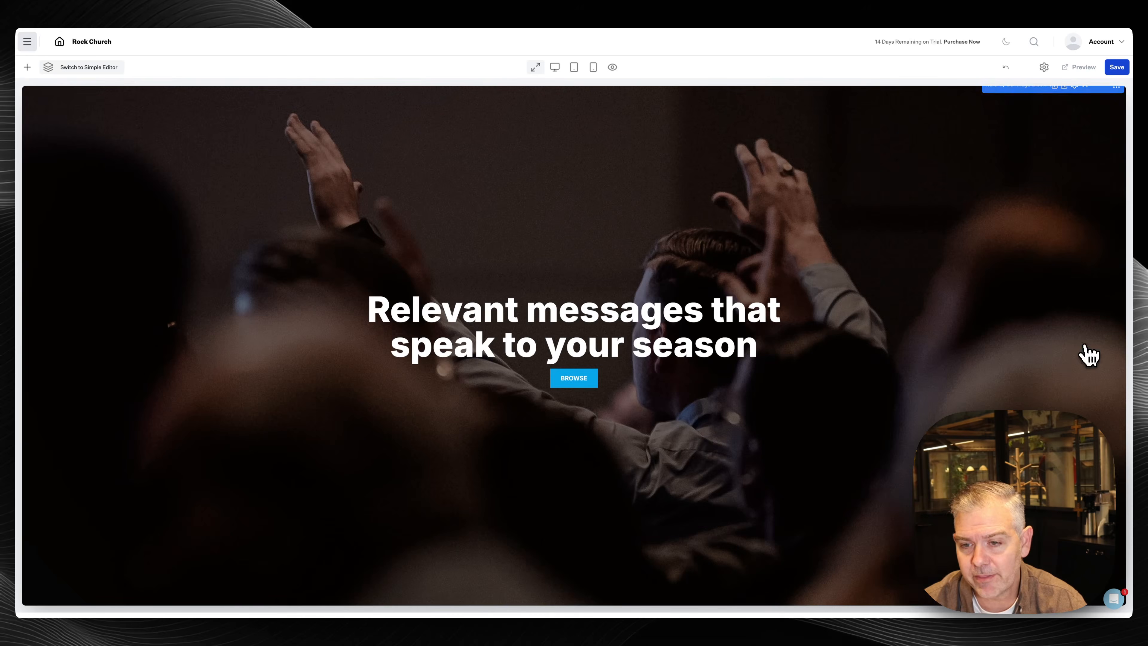
Insert a Series block in its place, found by searching 'ser' in the block library
left_click(27, 67)
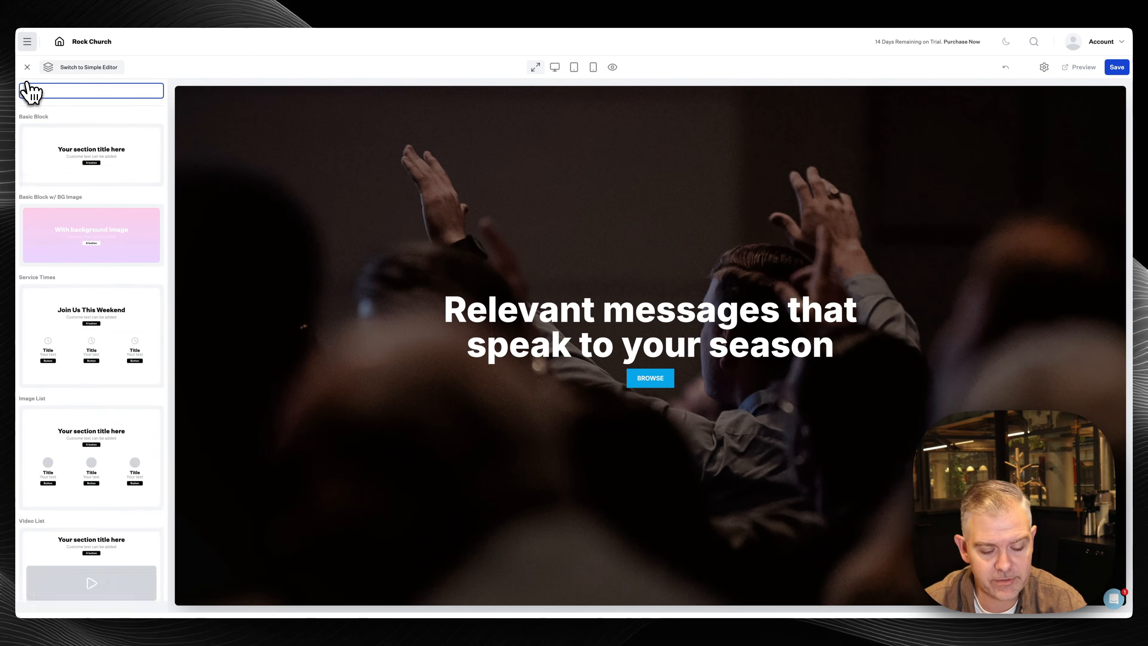
type("ser")
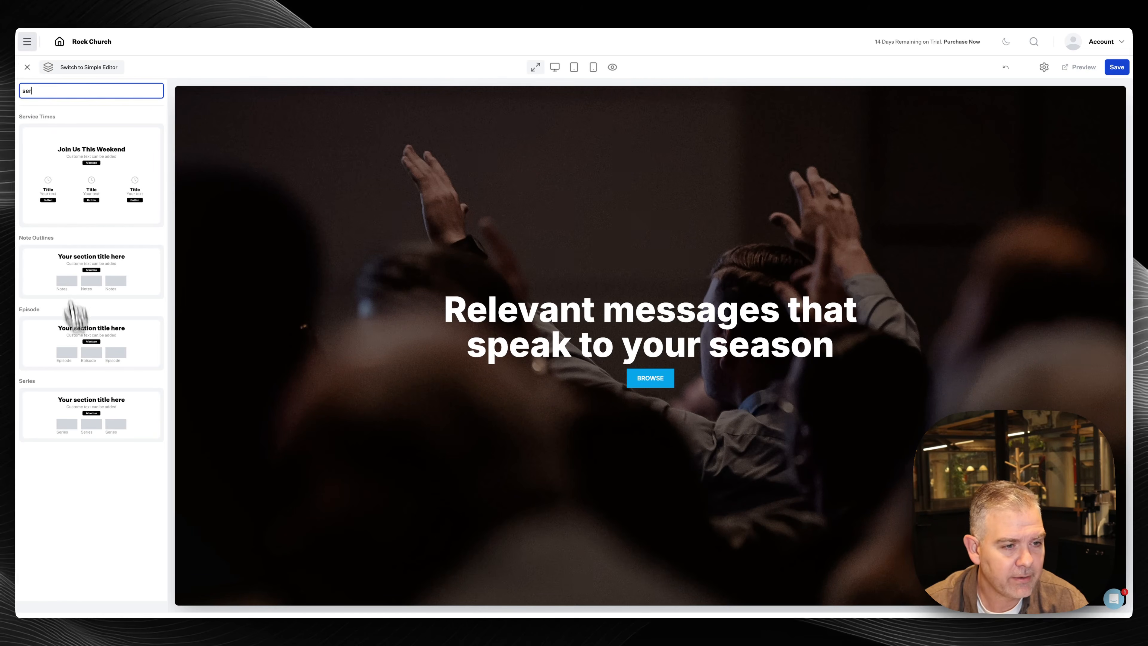
left_click(86, 421)
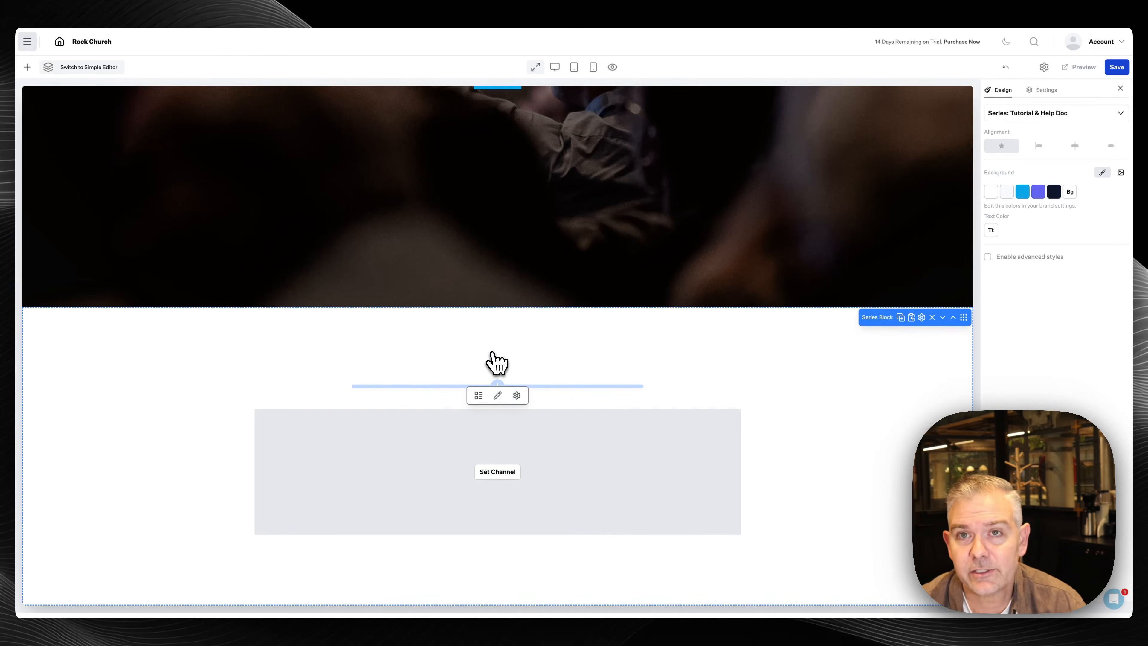
Point the Series block at the Sermons channel with a series limit of 9999
left_click(503, 473)
left_click(541, 293)
left_click(535, 298)
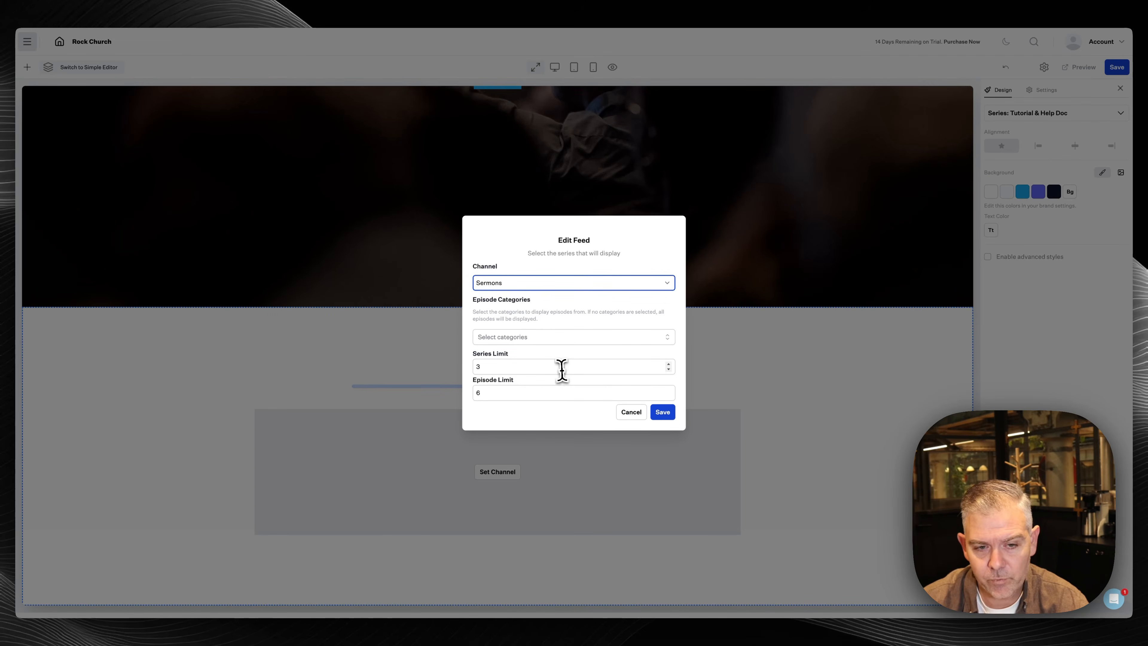
left_click_drag(561, 370, 452, 368)
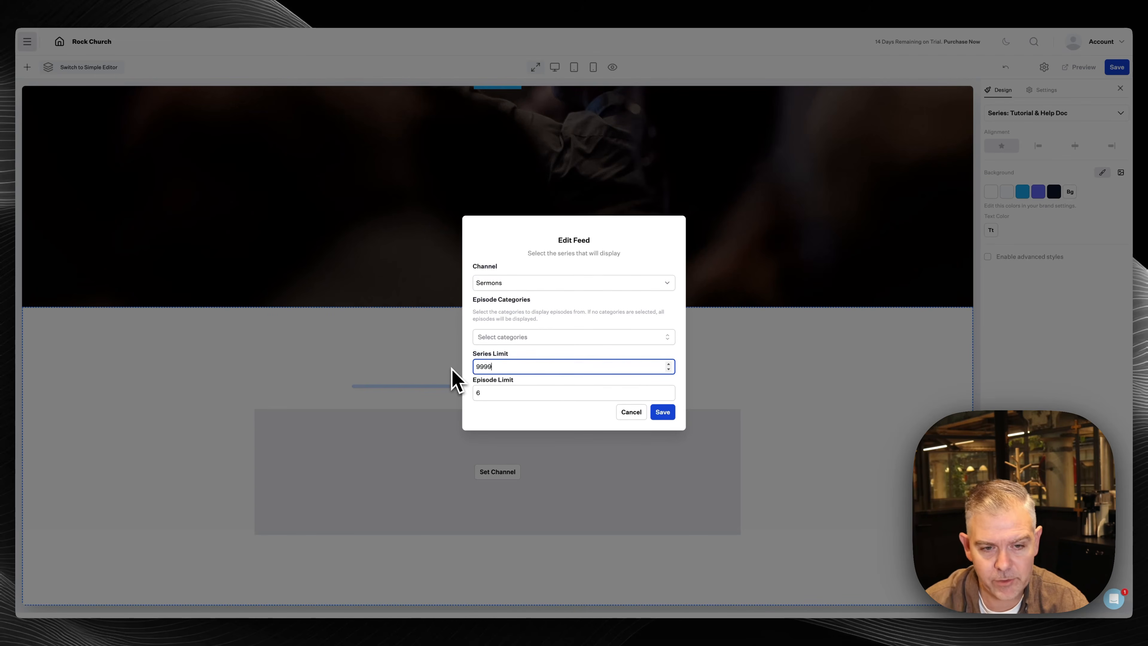
type("9999")
left_click(651, 411)
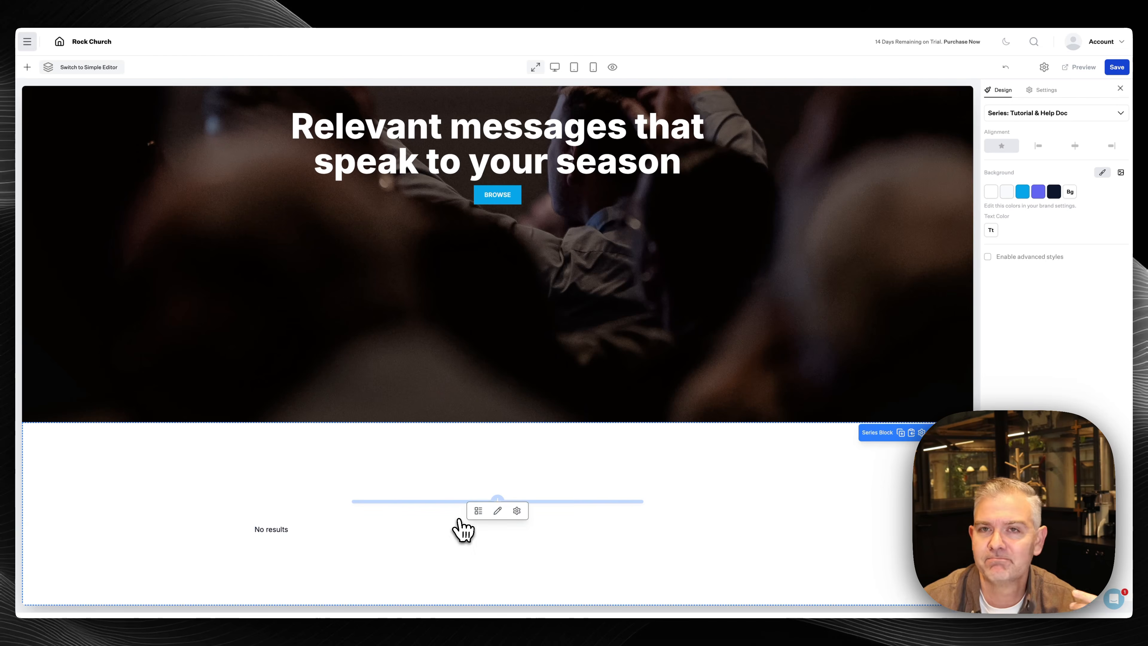
Save the Sermons page changes
scroll(569, 427, "up", 3)
scroll(596, 417, "down", 2)
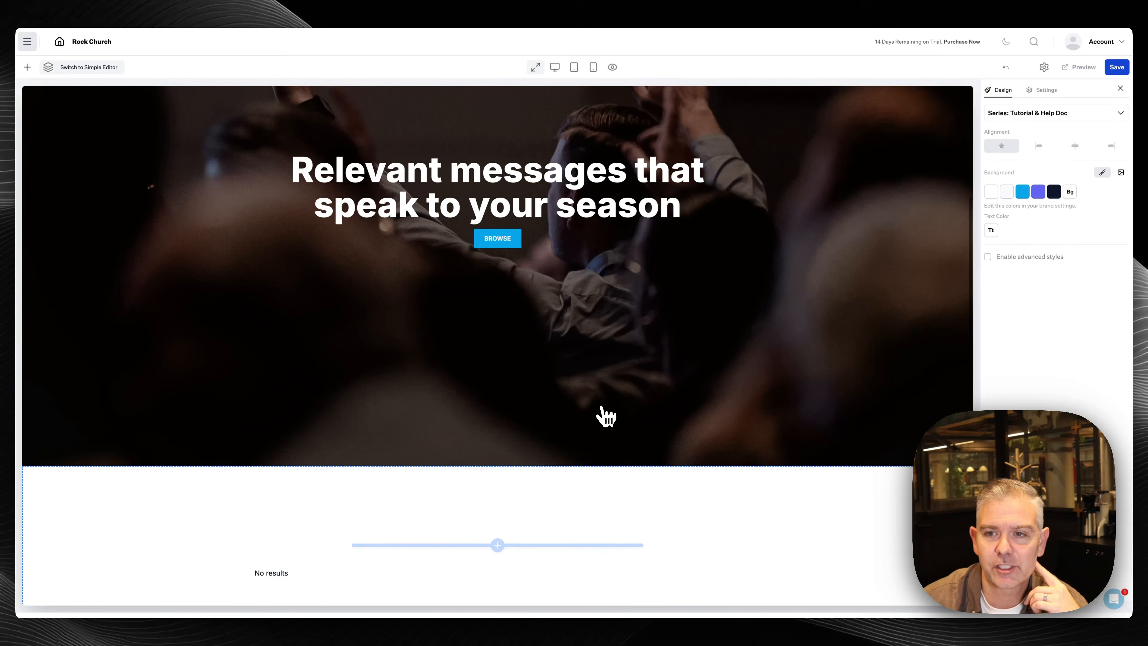
left_click(1116, 69)
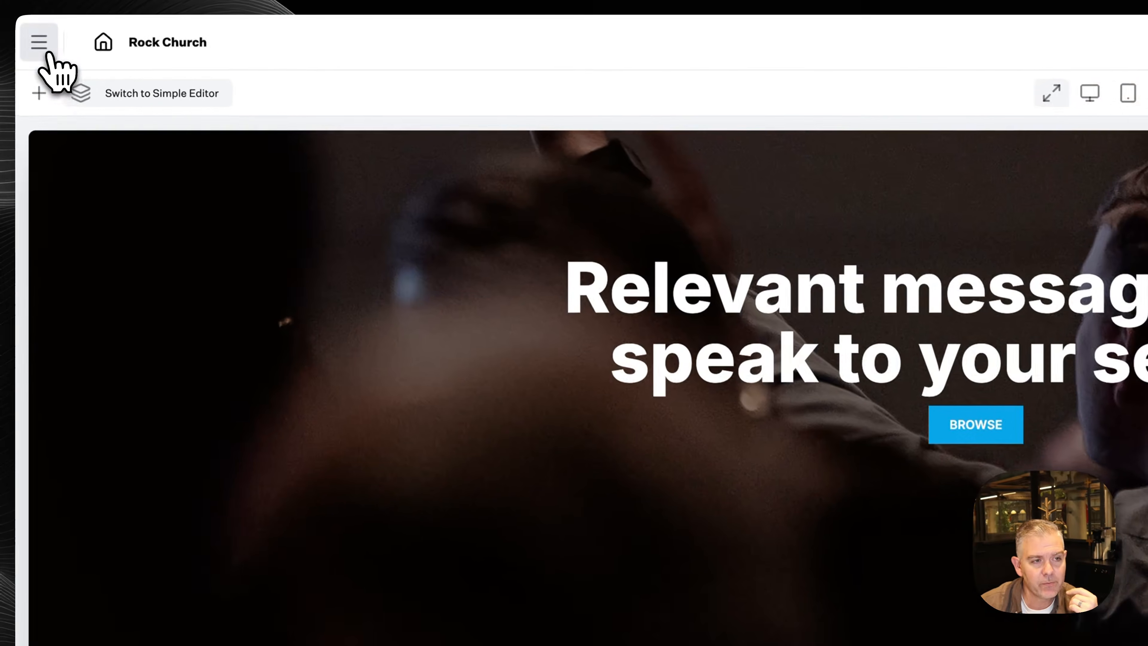
Open the Give page for editing from the menu's Pages list
left_click(28, 41)
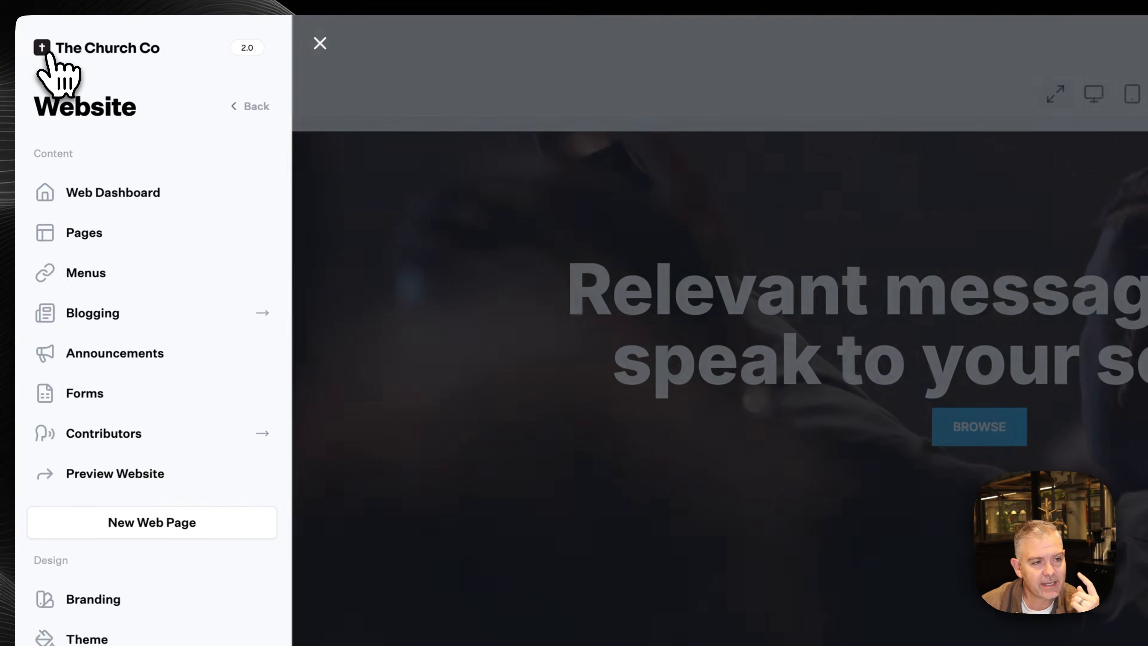
left_click(102, 234)
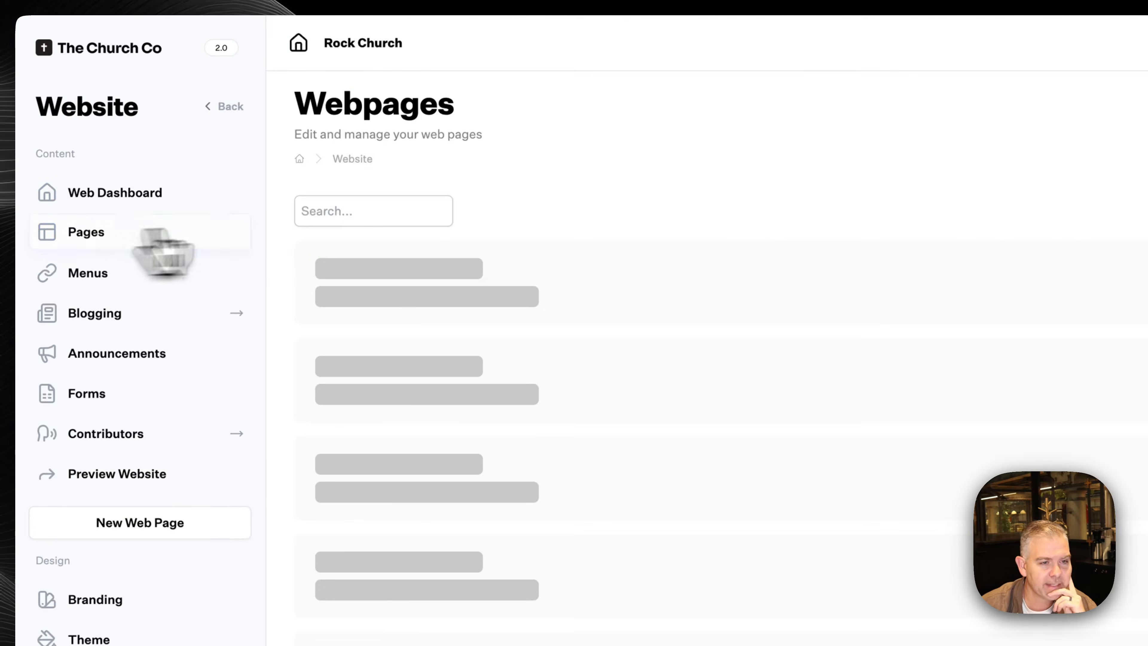
left_click(497, 343)
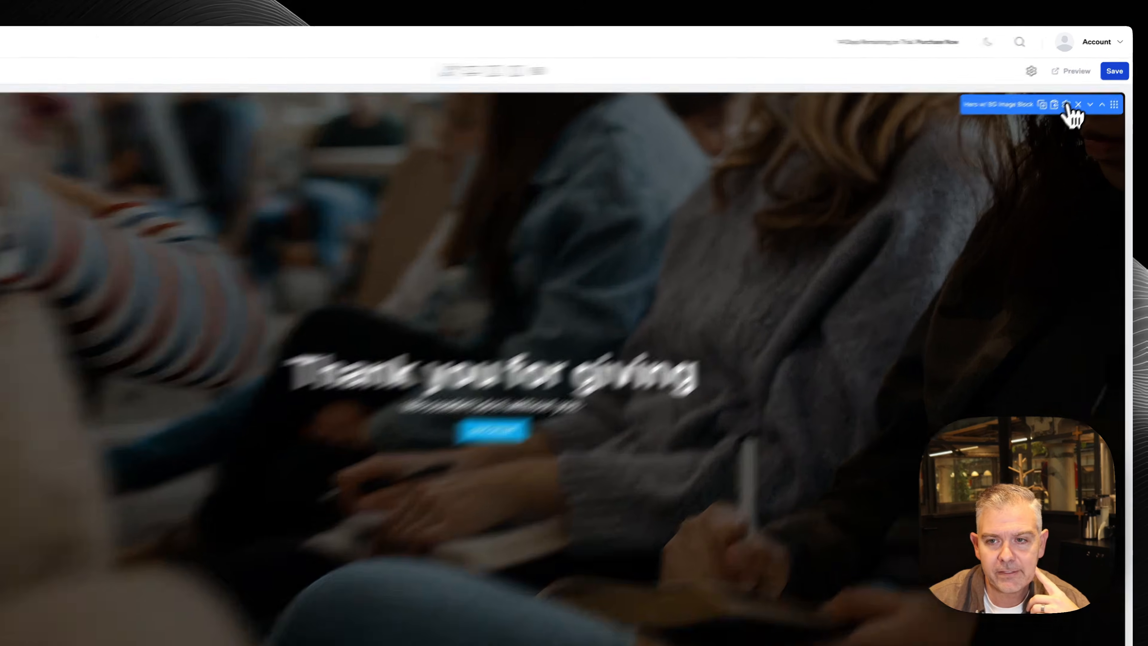
Replace the hero's background image with the group photo from media
left_click(1075, 96)
left_click(1094, 219)
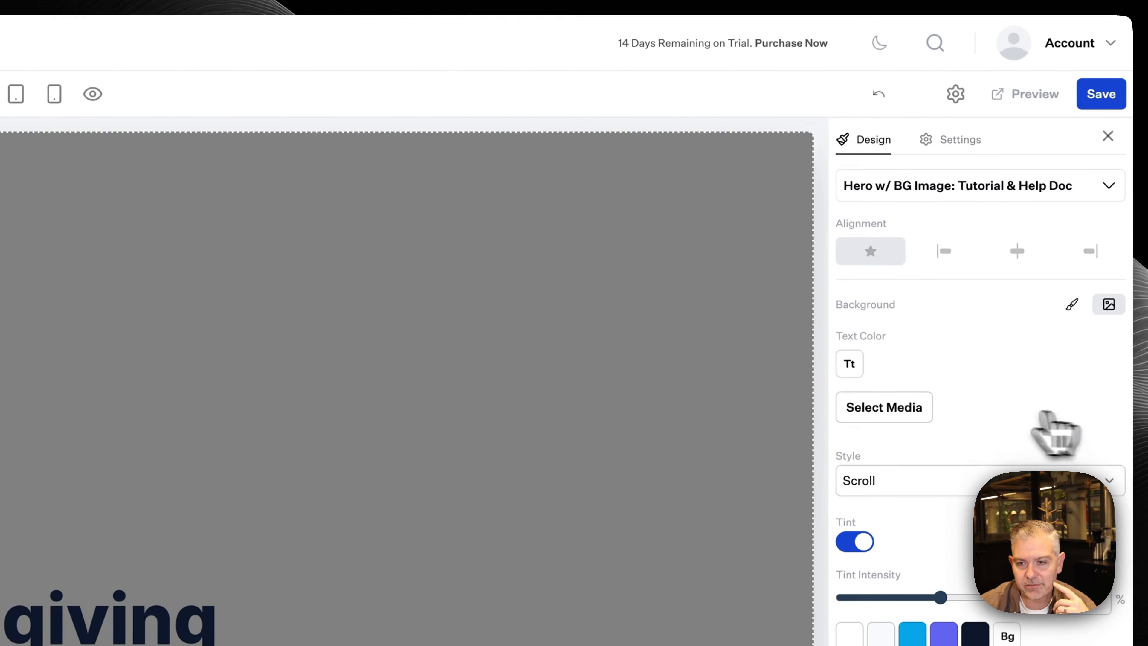
left_click(917, 409)
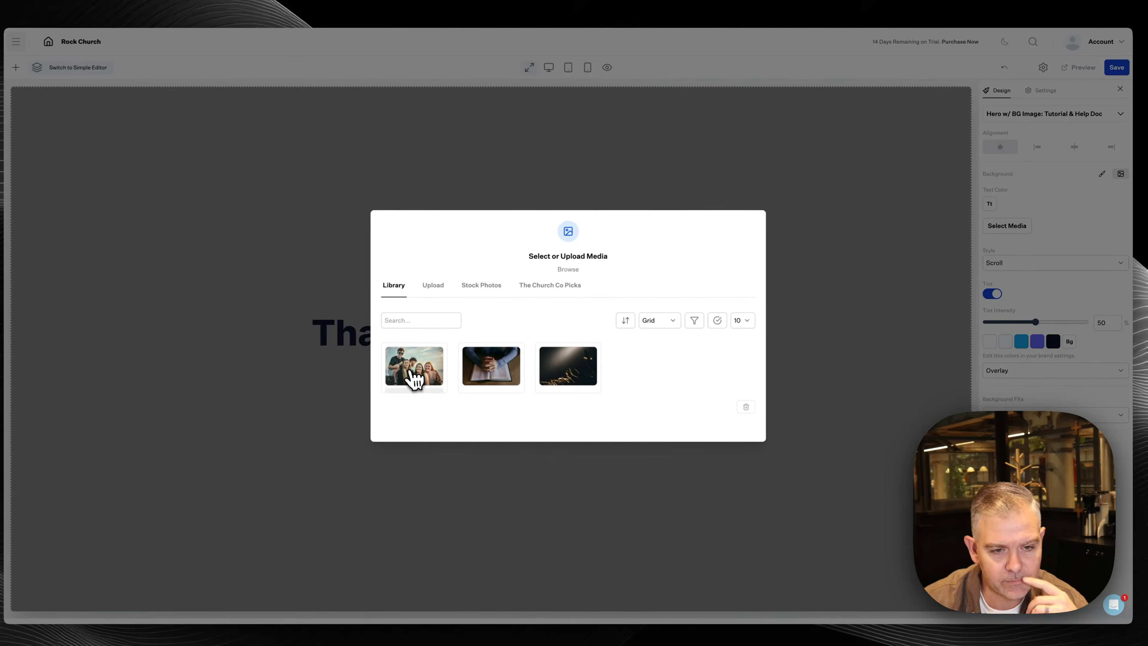
left_click(414, 375)
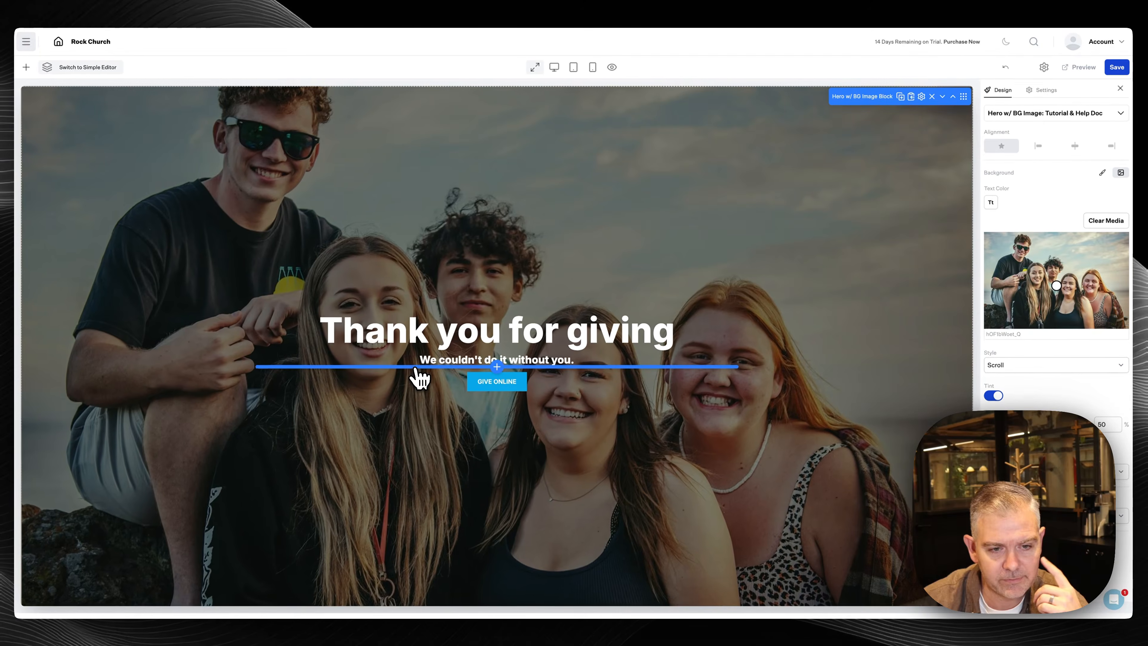
Extend the hero heading to 'Thank you for giving to Rock Church' and close the Design panel
left_click(674, 328)
type("ot")
key("BackSpace")
key("BackSpace")
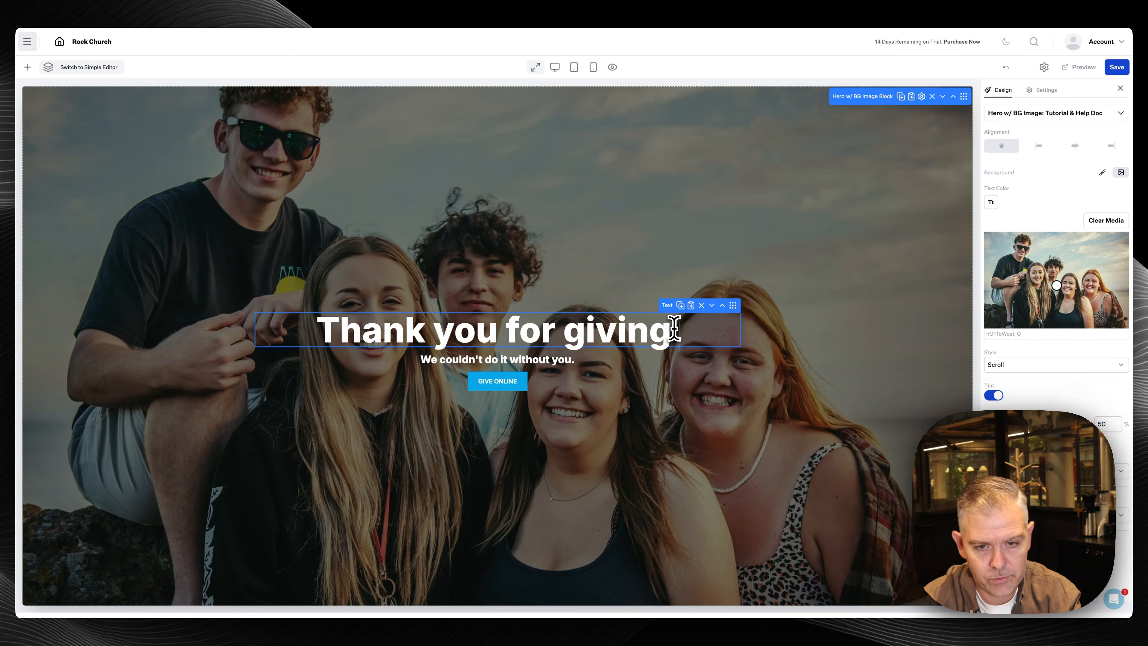
type("to Rock Church")
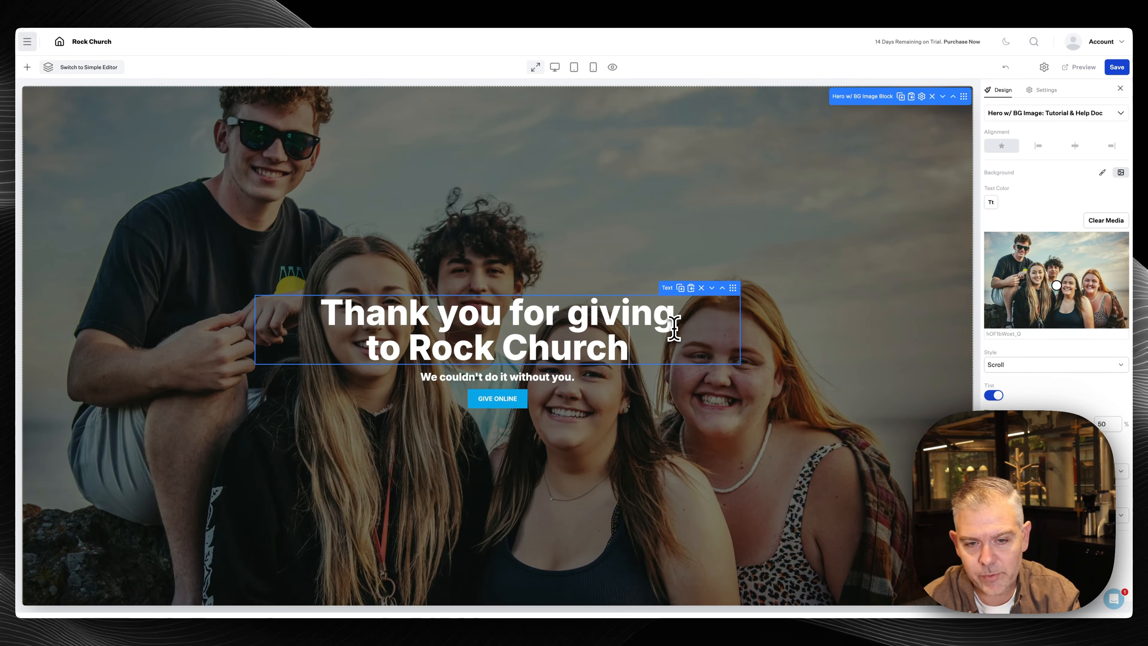
mouse_move(504, 399)
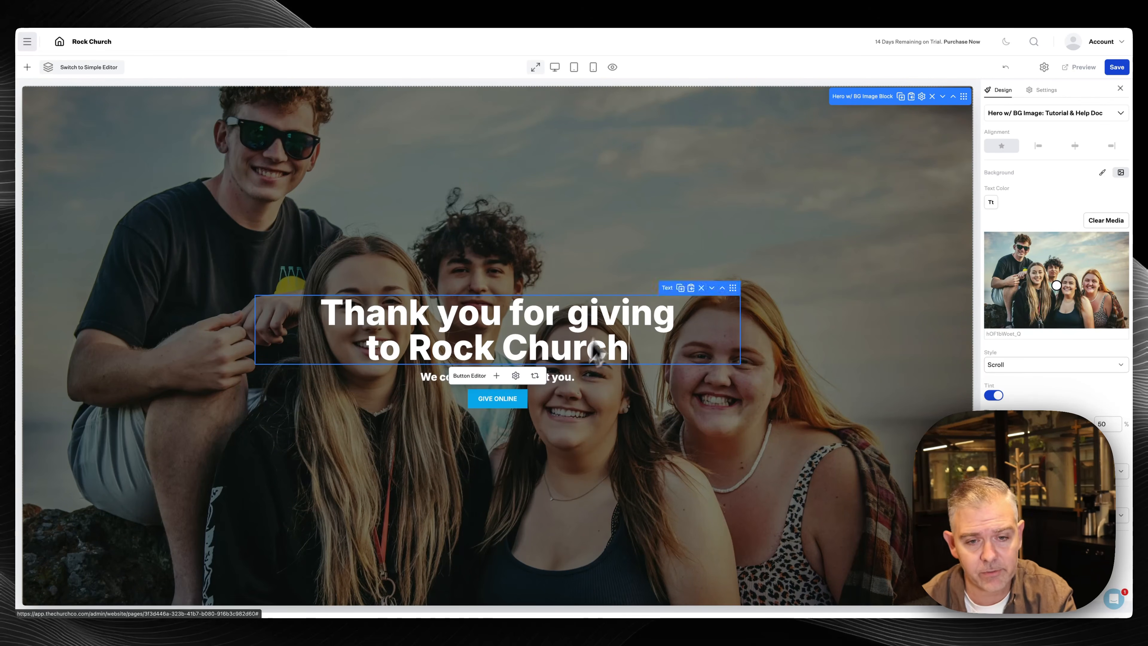
mouse_move(554, 327)
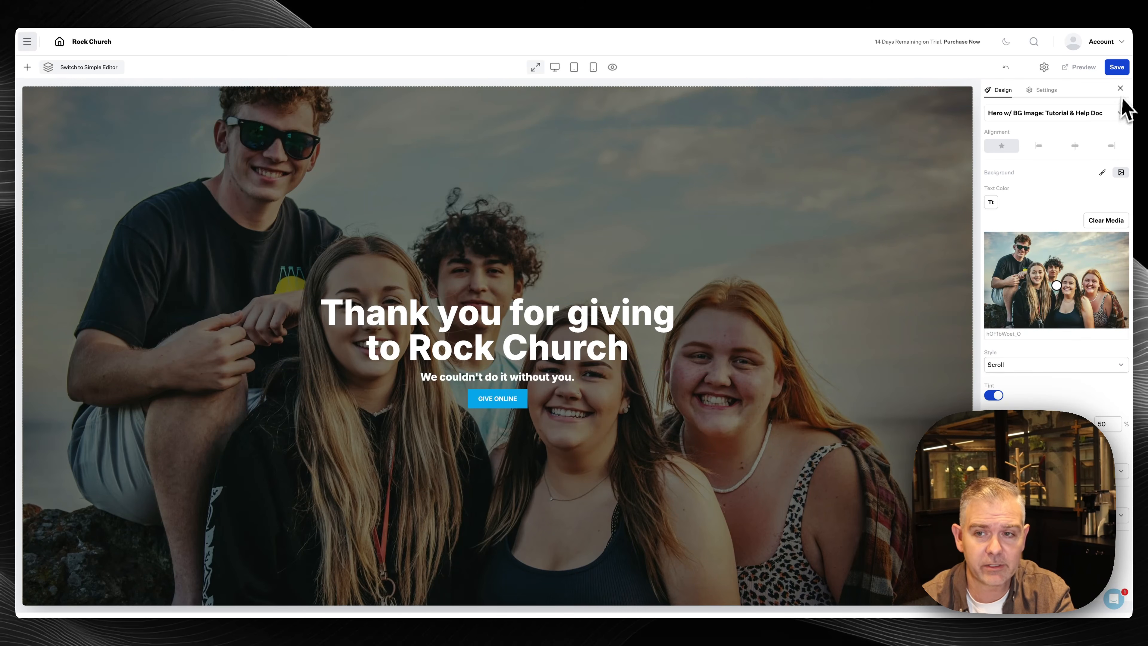
left_click(1120, 89)
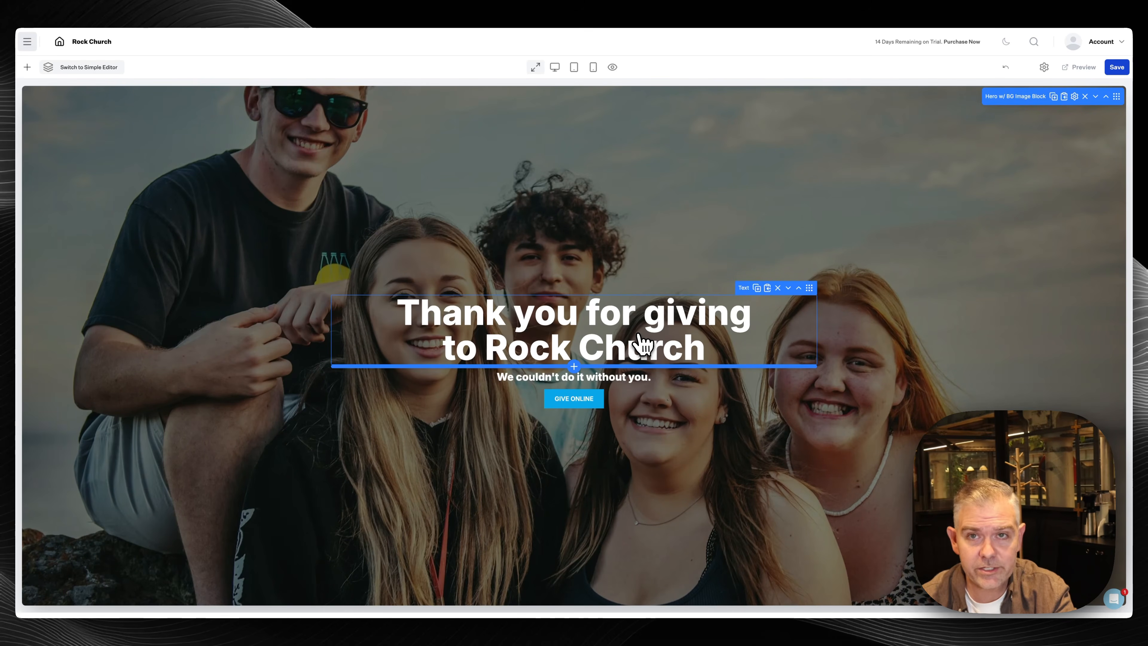
Add a navy Basic Block at the page bottom headed 'Thank you for your generosity'
scroll(632, 357, "down", 1)
mouse_move(587, 344)
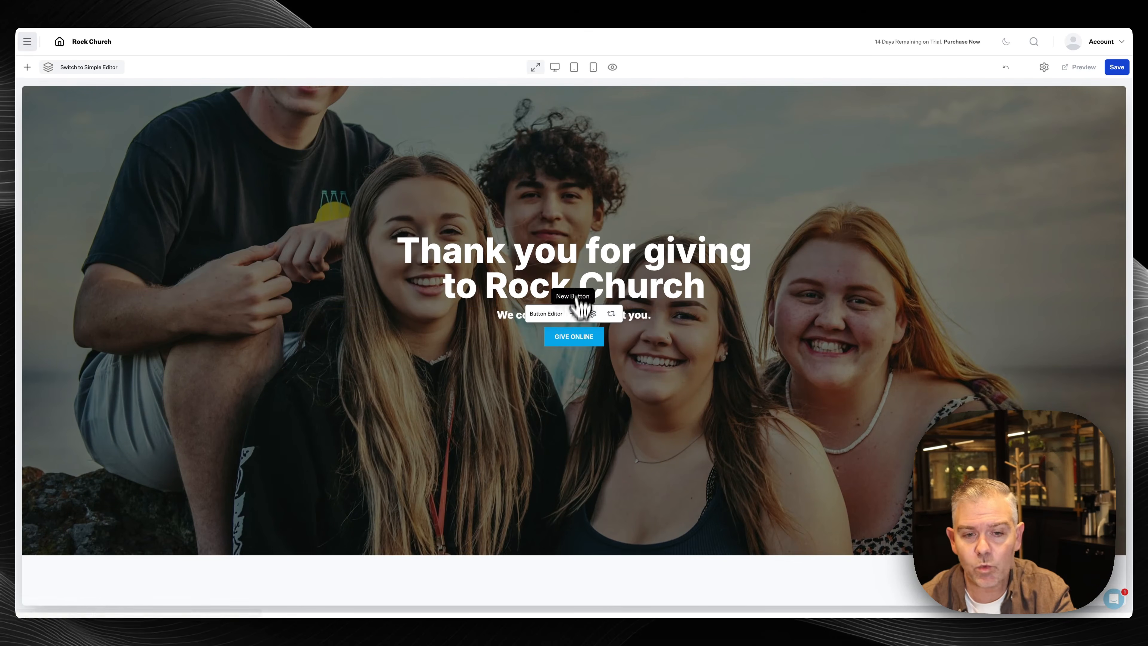
scroll(576, 370, "down", 5)
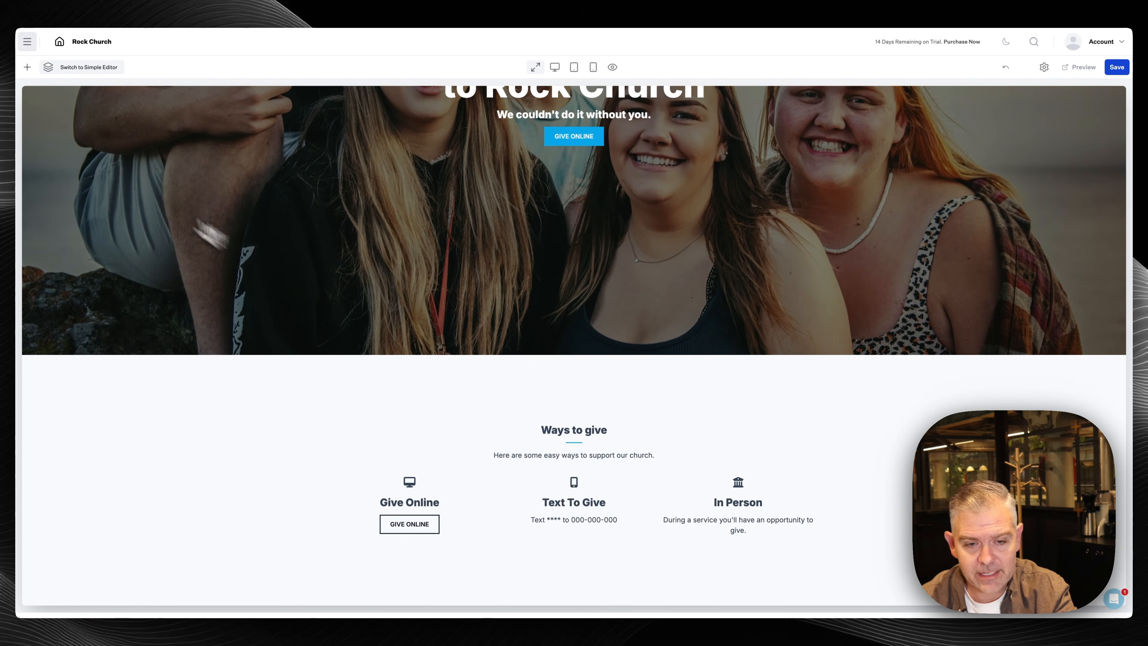
left_click(27, 68)
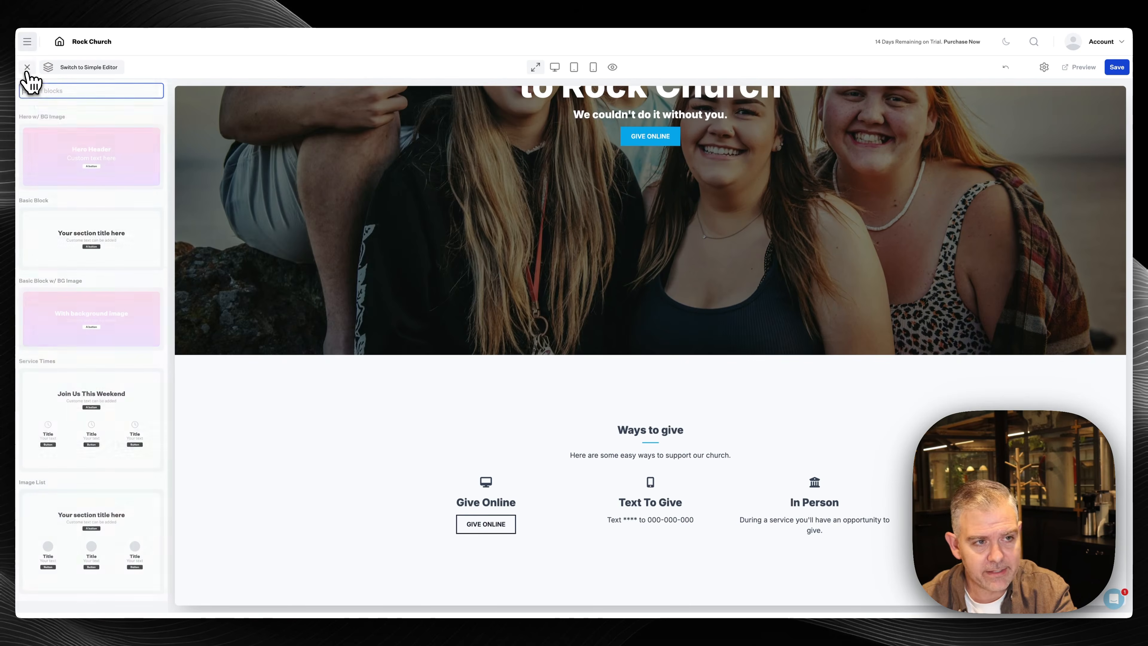
left_click(95, 244)
left_click(1054, 191)
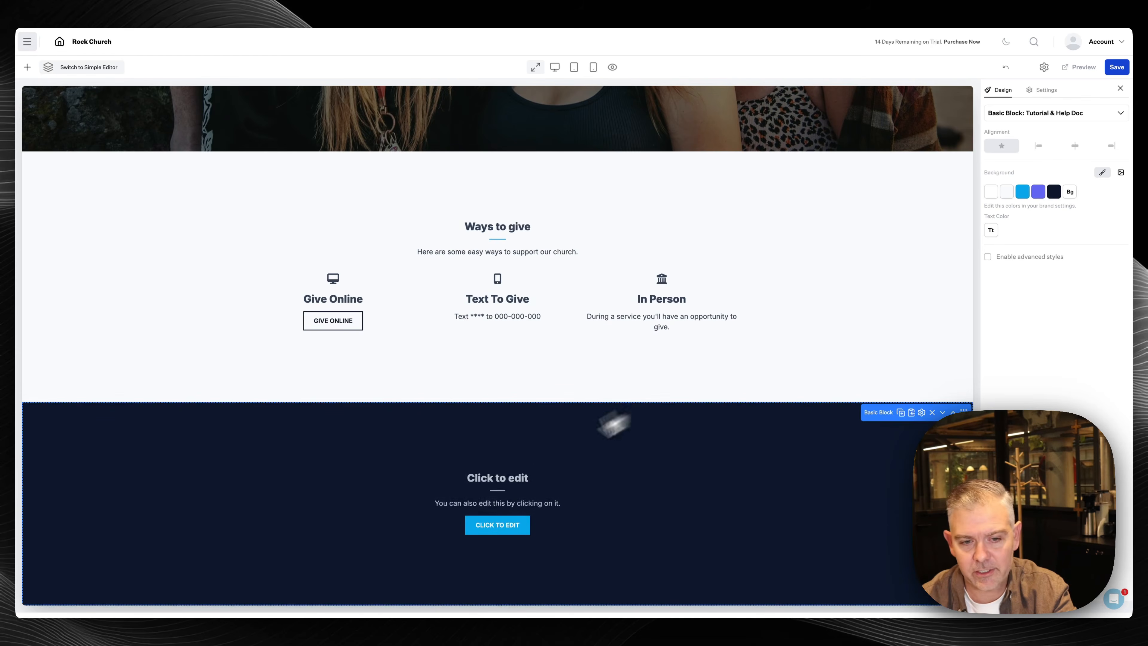
left_click(513, 477)
triple_click(512, 477)
type("Thank you")
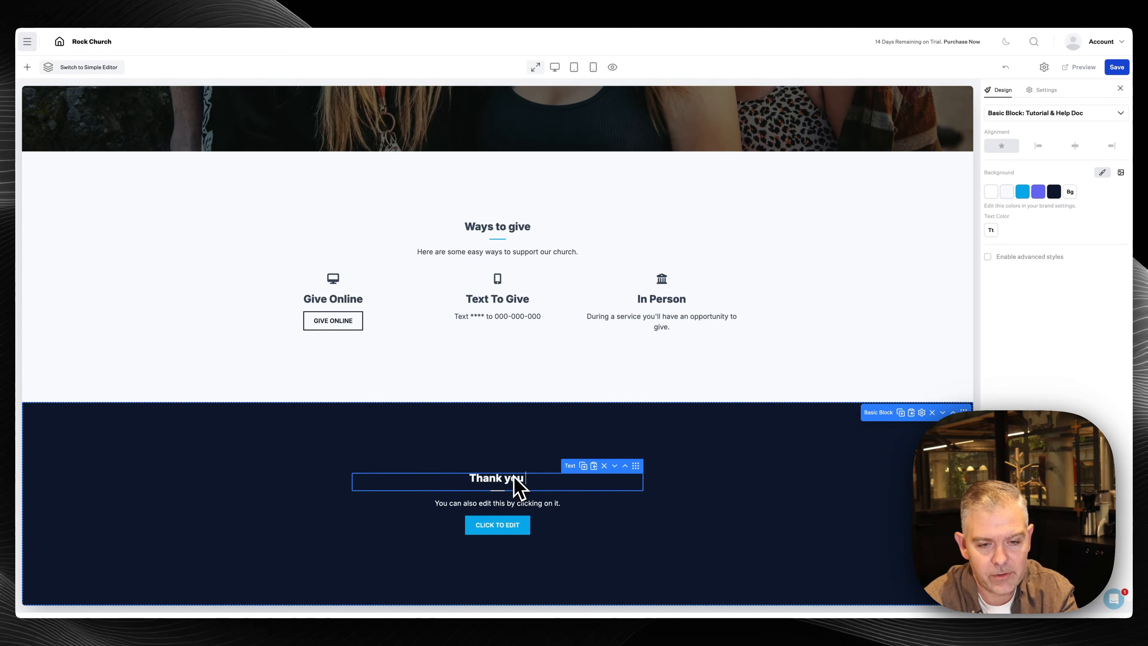
type(" for your generosity")
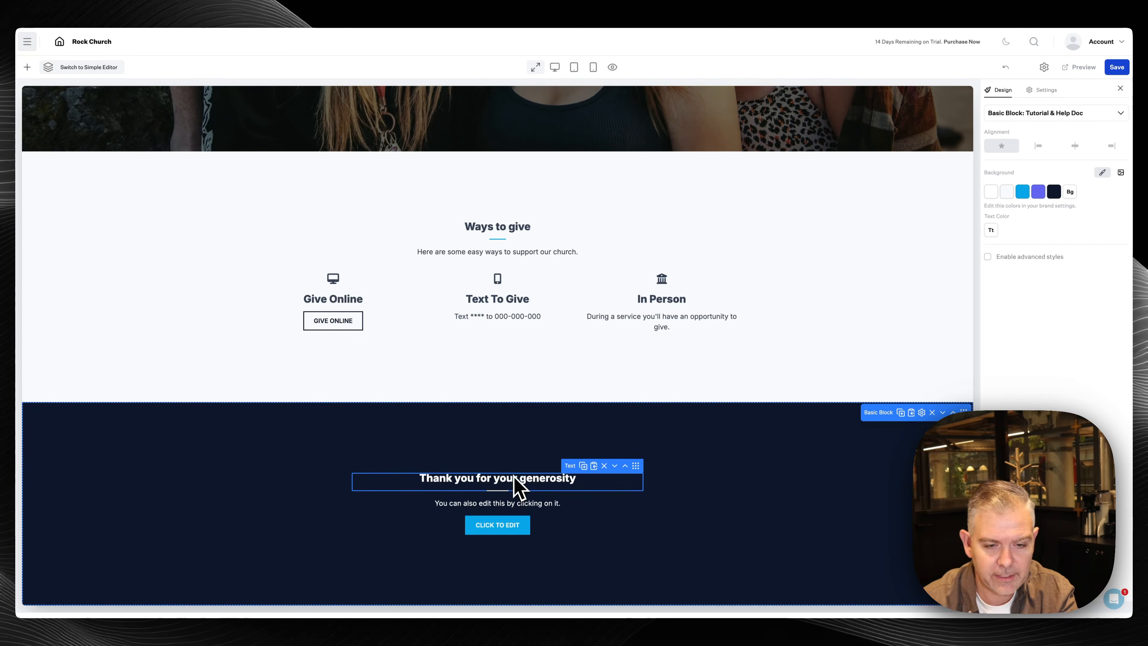
Replace the section paragraph with 'Giving to Rock Church helps us provide.....'
left_click(521, 503)
triple_click(521, 503)
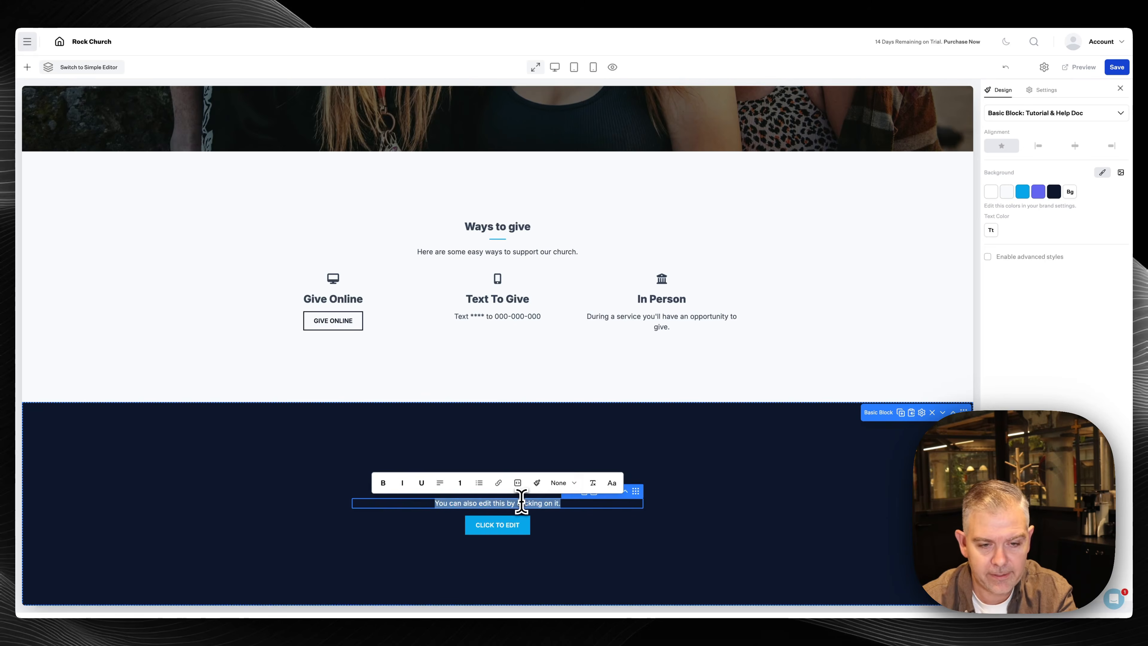
type("giving")
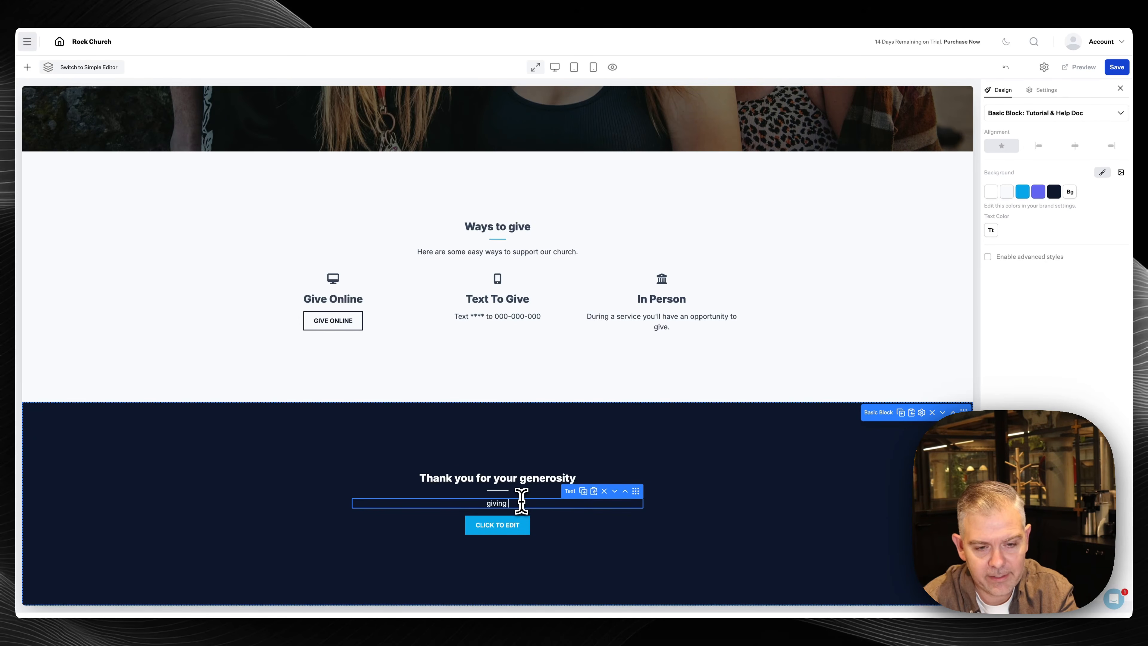
key("super+a")
type("Gicing to")
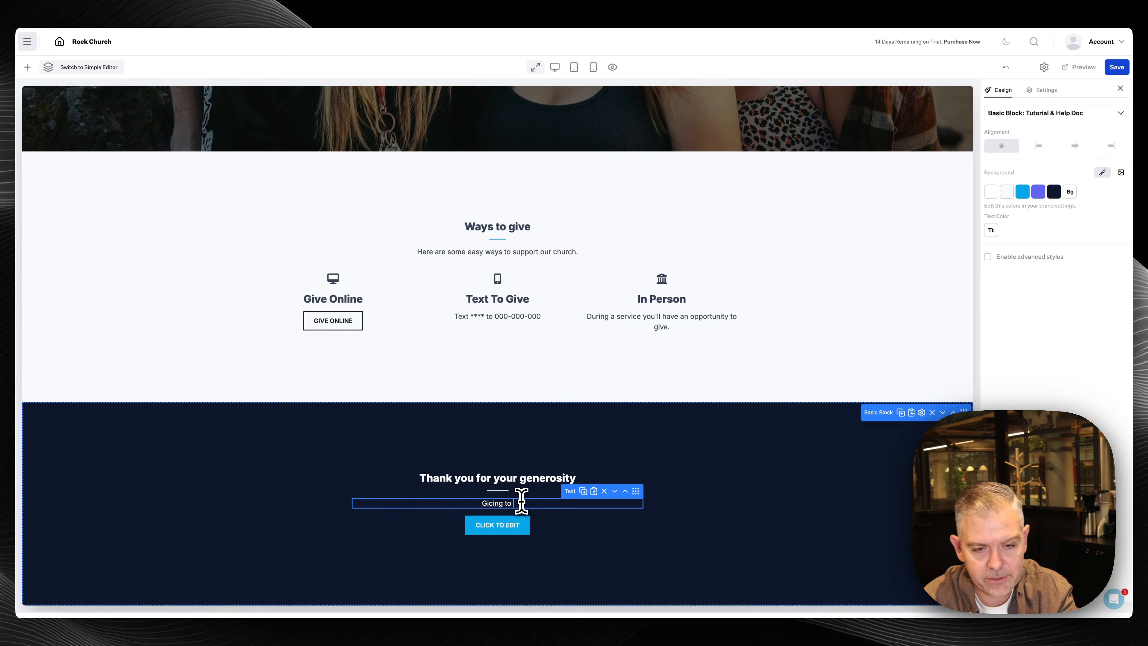
key("BackSpace")
key("BackSpace")
key("BackSpace")
key("BackSpace")
key("BackSpace")
key("BackSpace")
key("BackSpace")
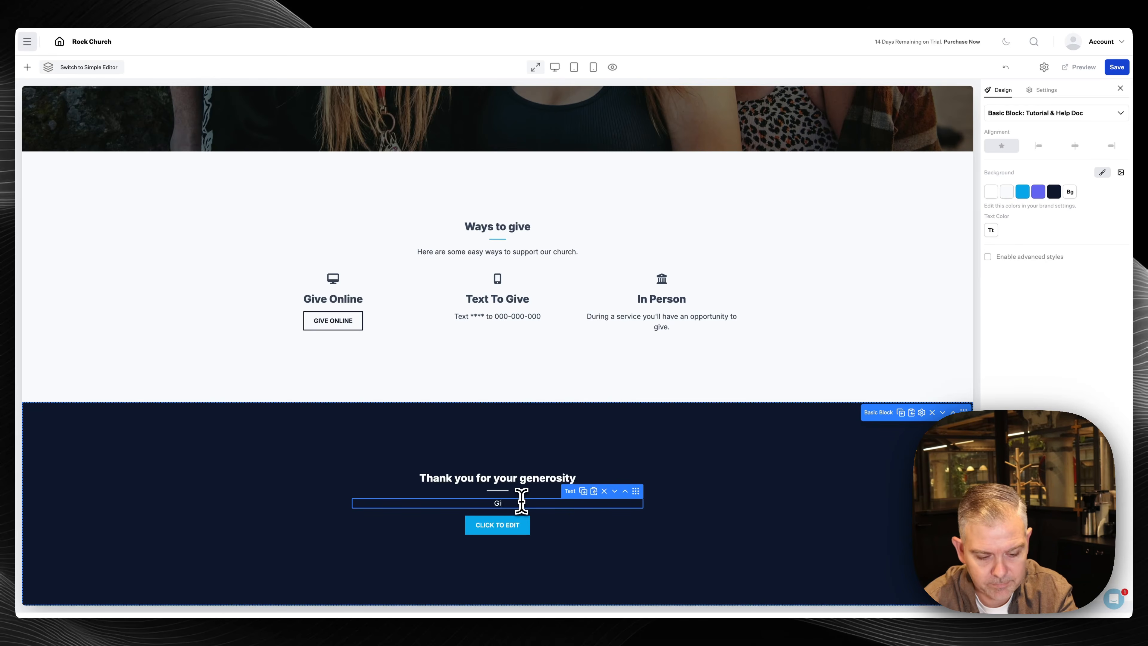
type("ving to Rock")
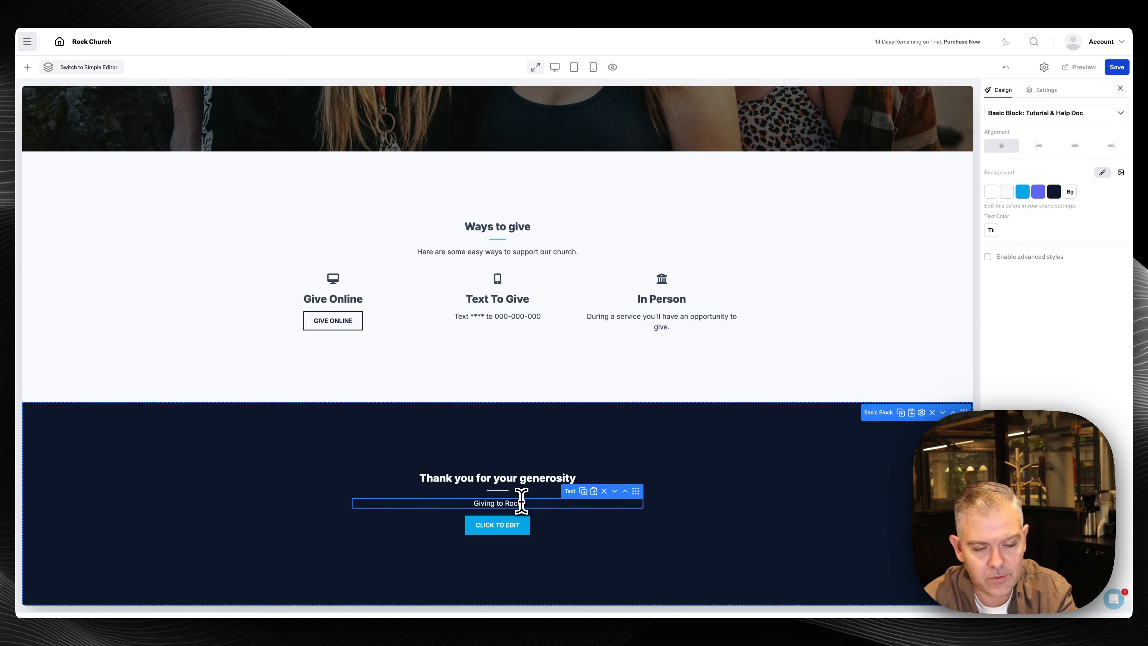
type(" Church helps")
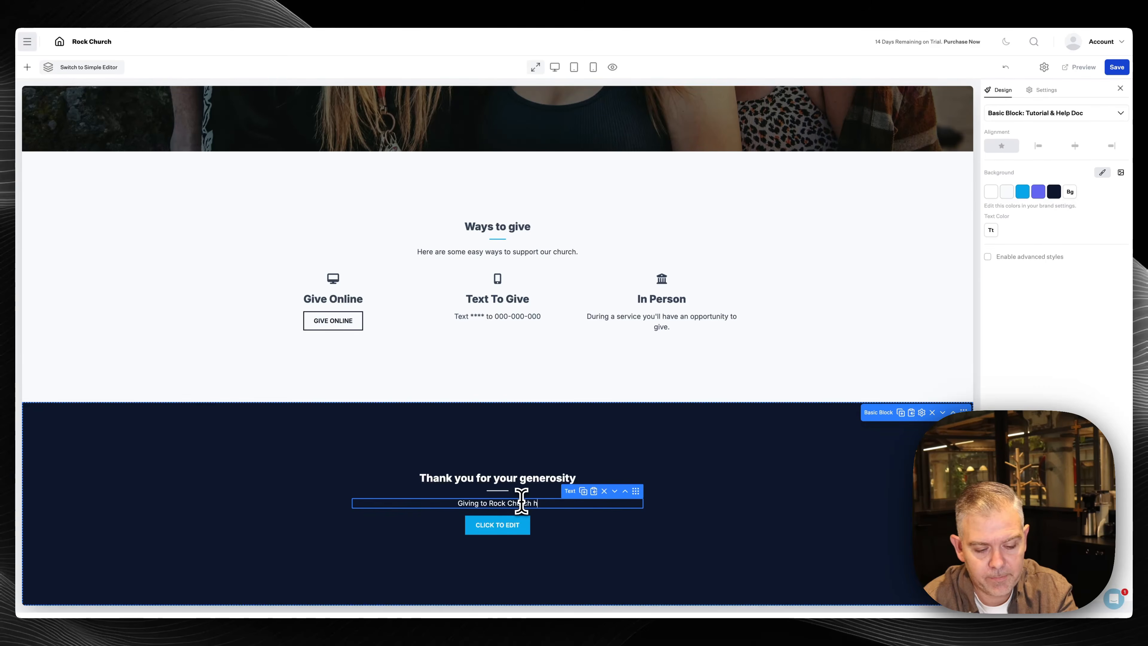
type(" us provide.....")
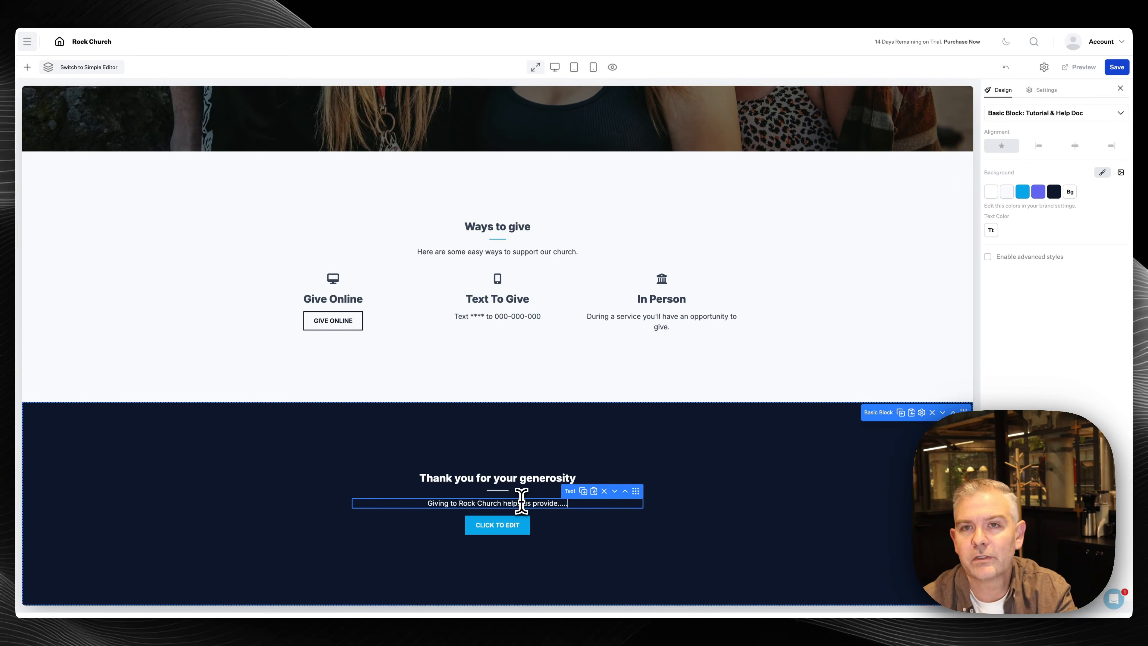
Set the section button's text to 'Give Online' and its URL to #pcogiving
left_click(522, 526)
left_click(524, 525)
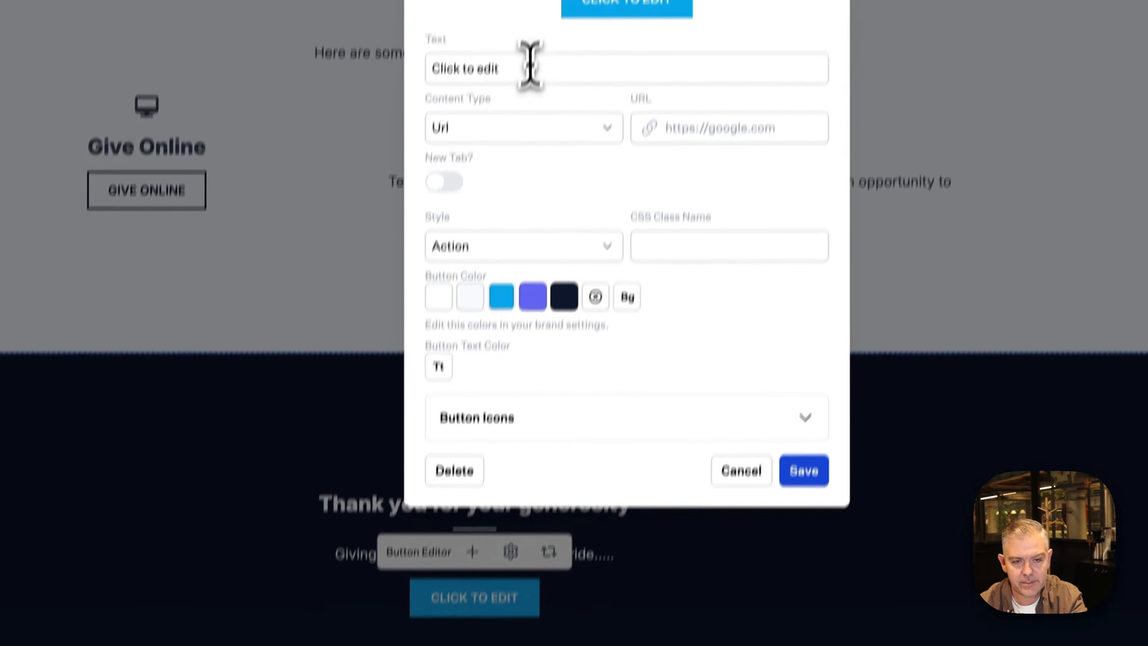
triple_click(525, 12)
type("Give Online")
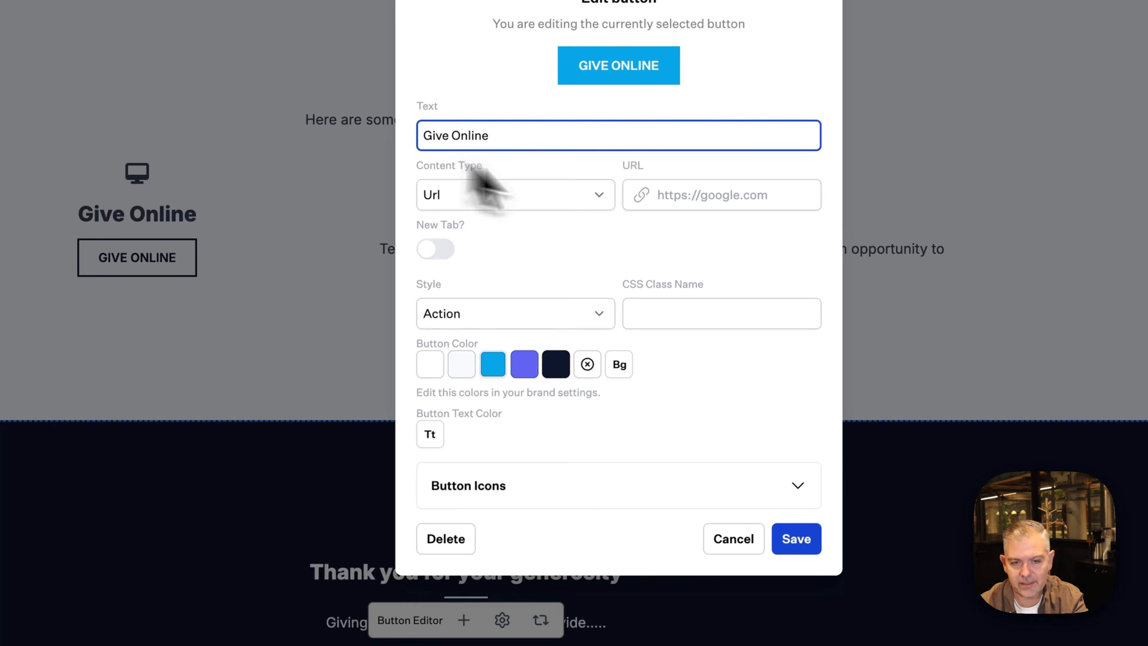
left_click(671, 199)
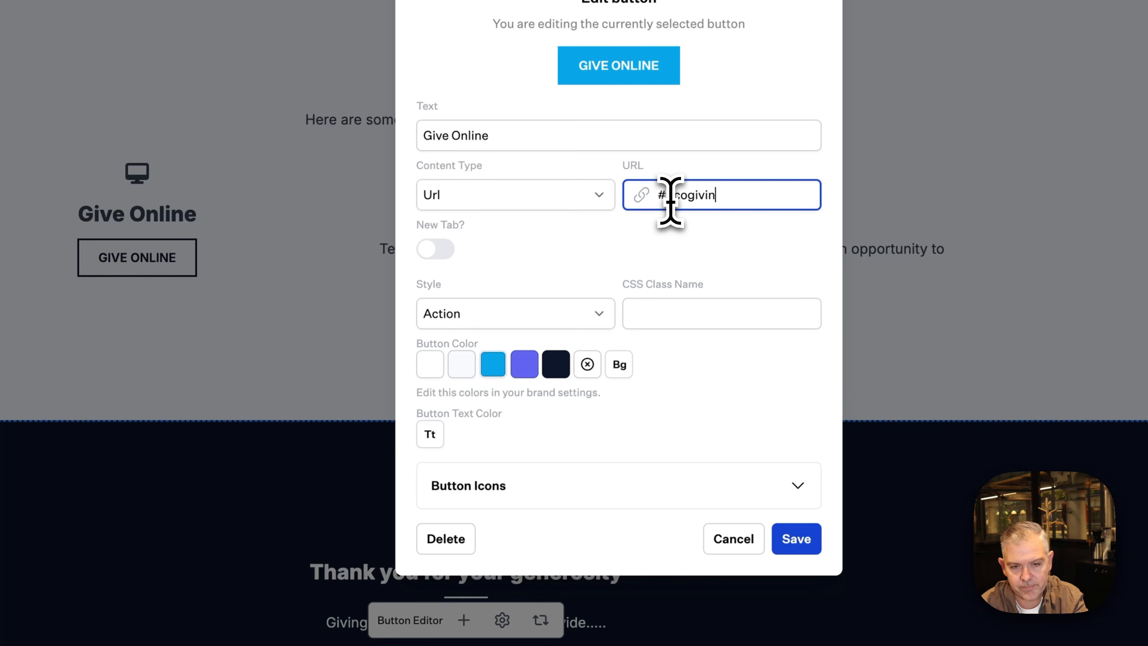
type("#pcogiving")
left_click(796, 538)
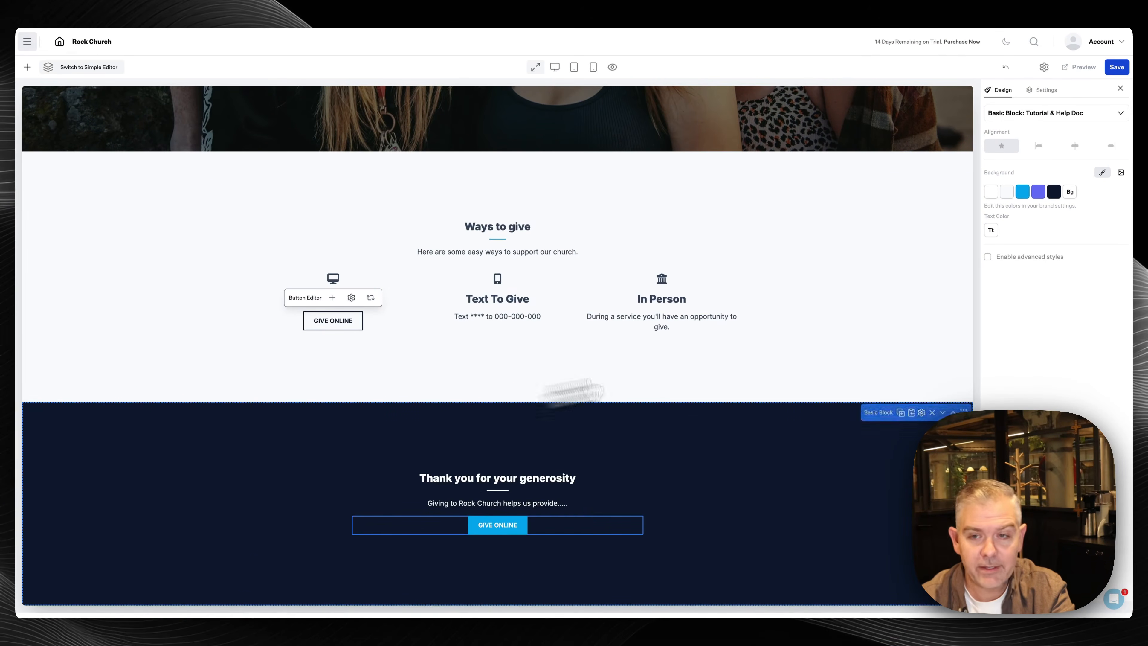
Save the Give page
left_click(1120, 68)
scroll(473, 294, "up", 1)
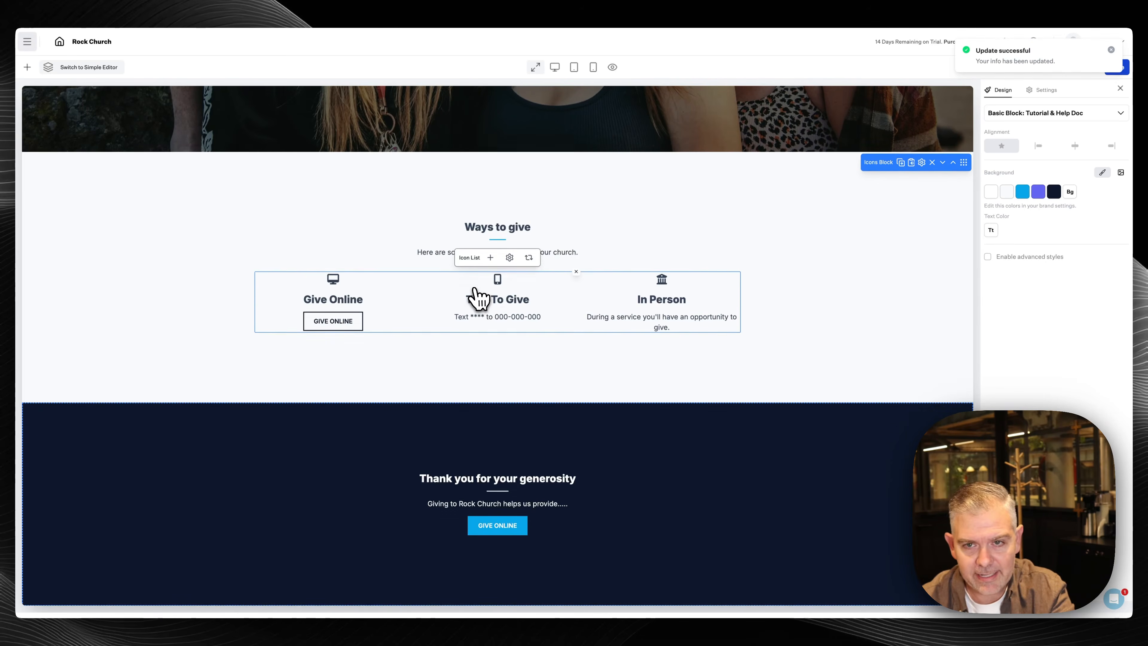
scroll(474, 298, "up", 10)
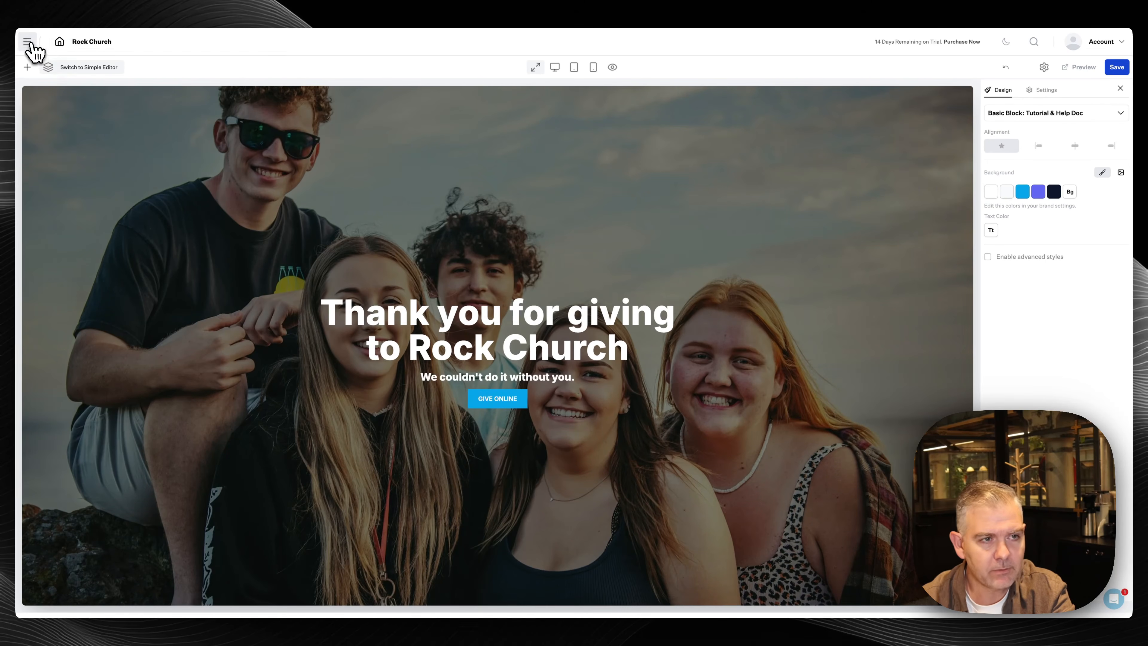
left_click(28, 42)
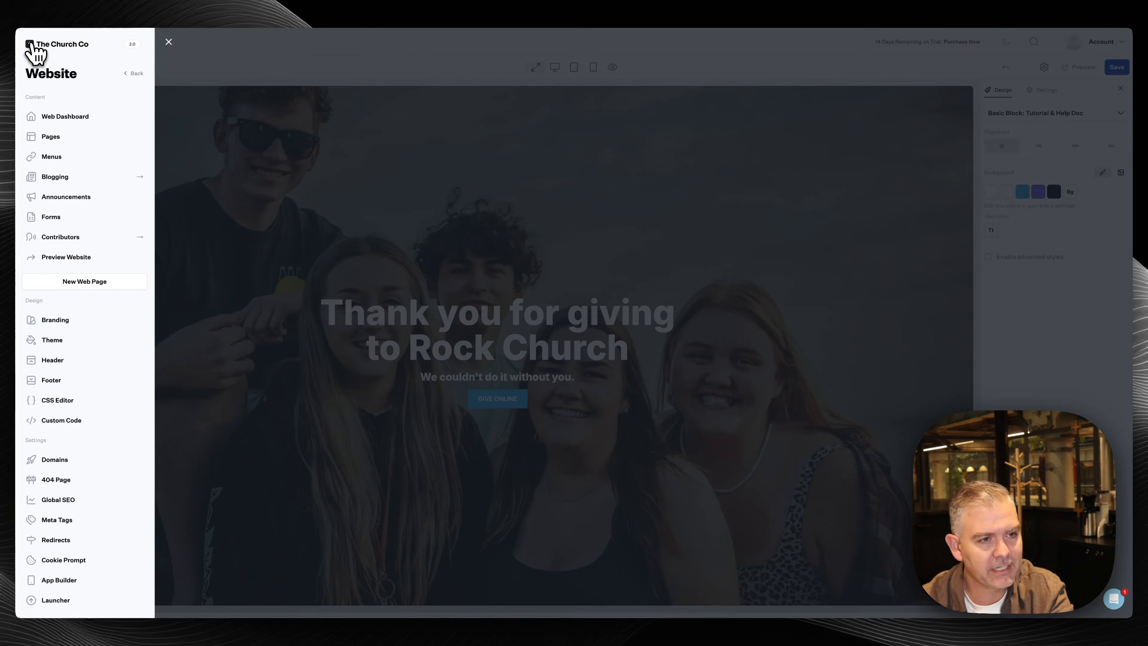
Change the brand primary colour to #5cc6f6 and secondary to #9d9ff1, and save
left_click(58, 322)
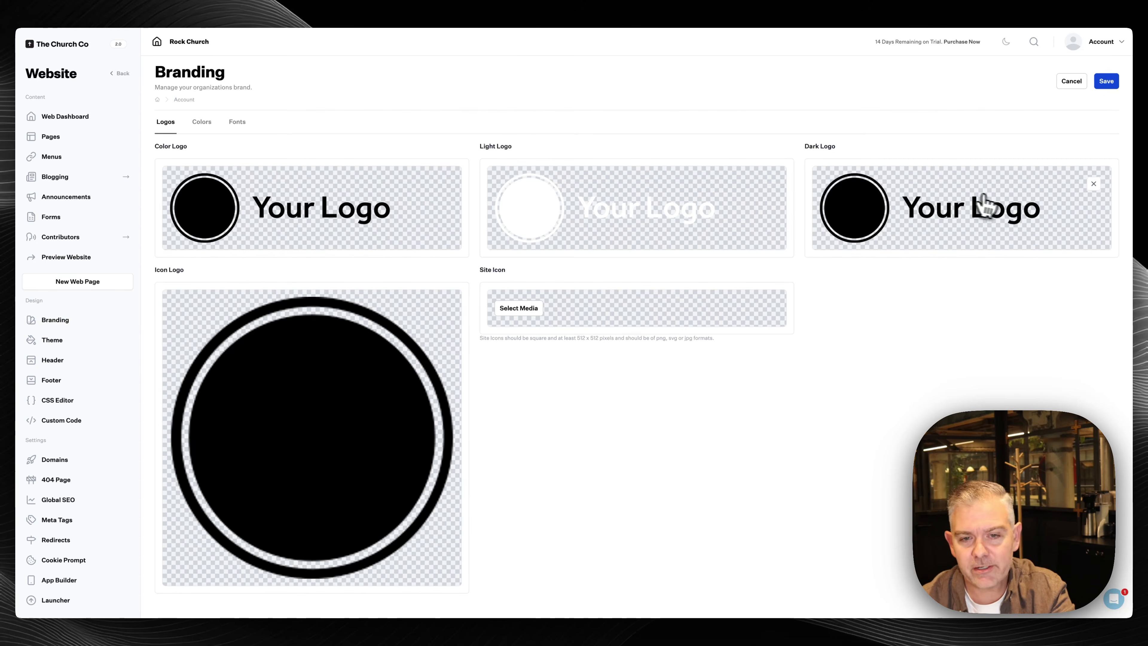
left_click(204, 129)
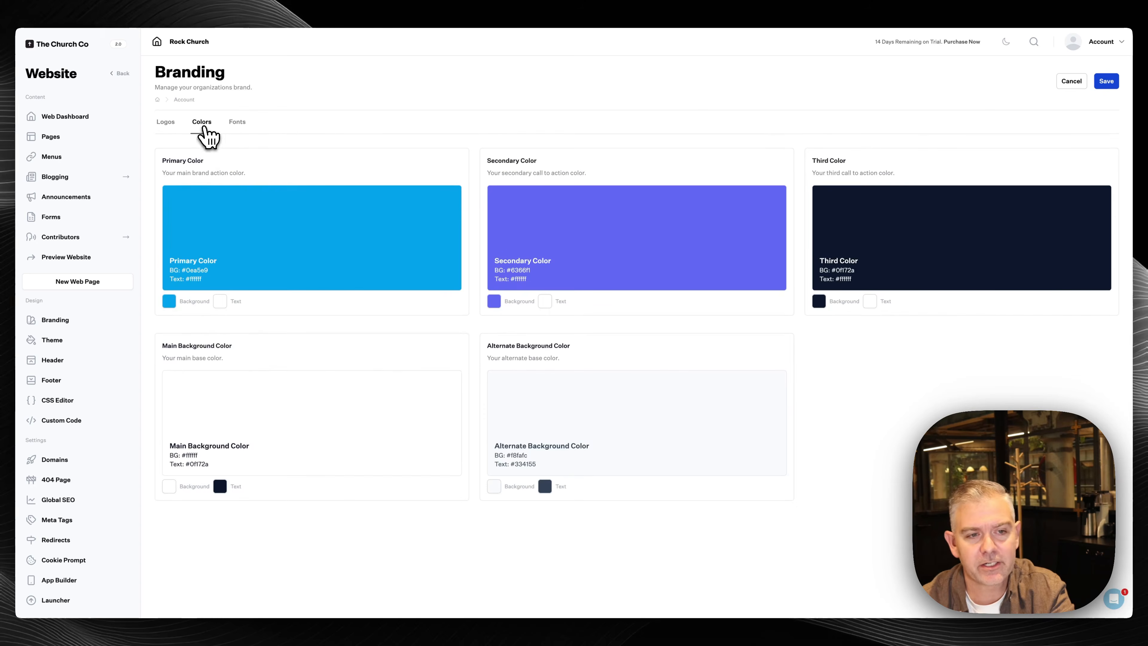
left_click(172, 302)
left_click(184, 153)
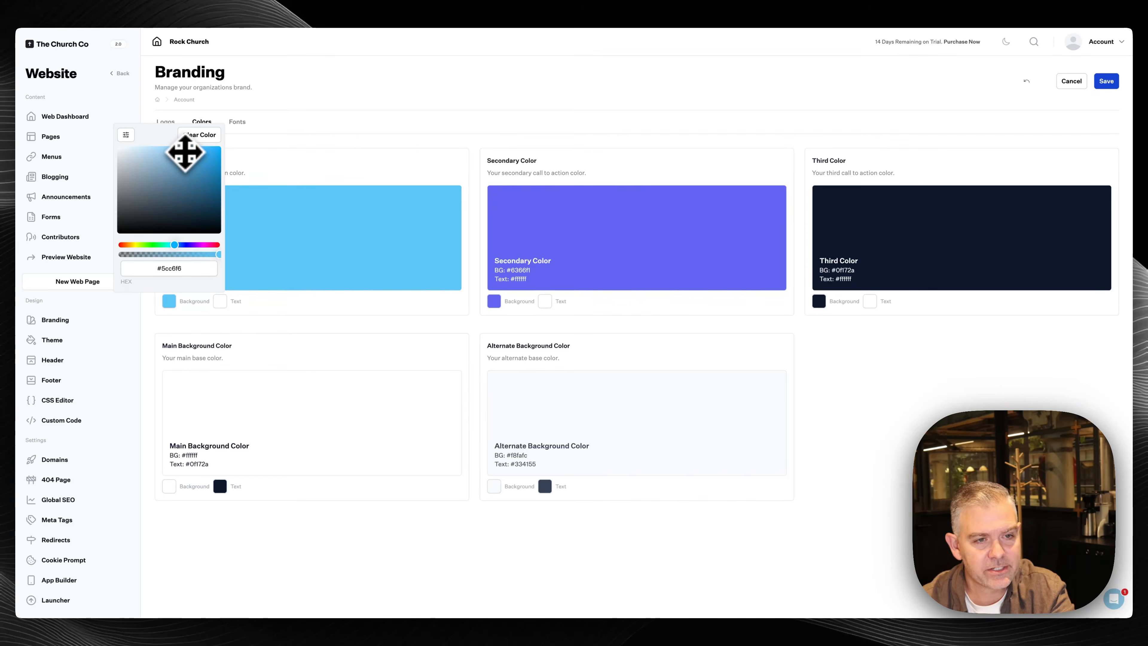
left_click(280, 313)
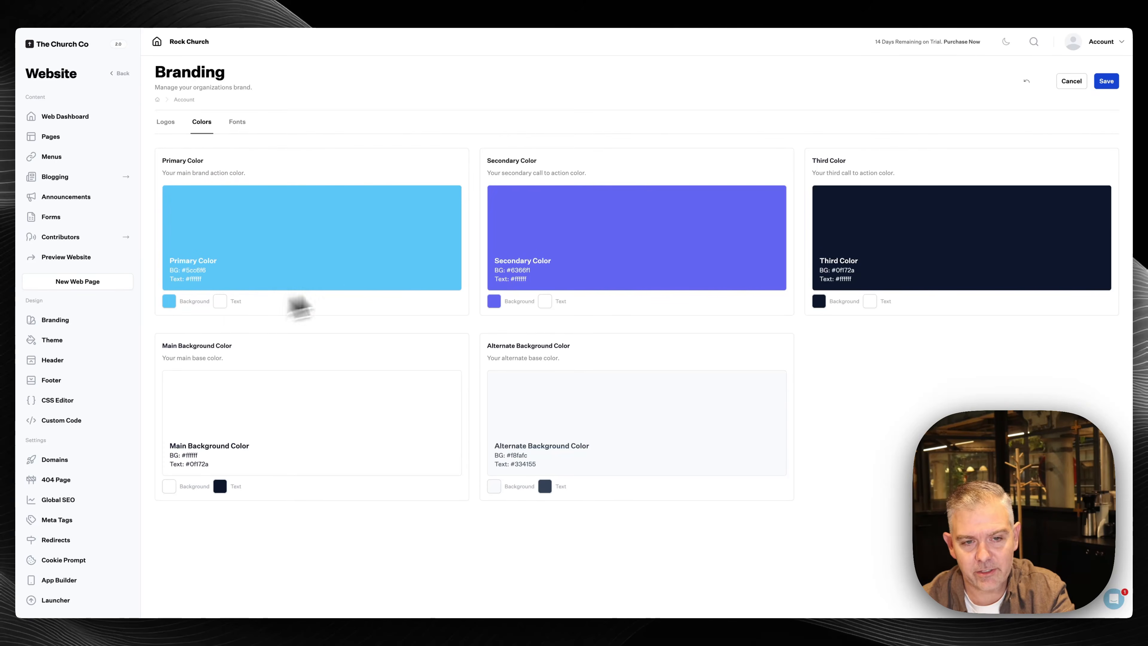
left_click(491, 301)
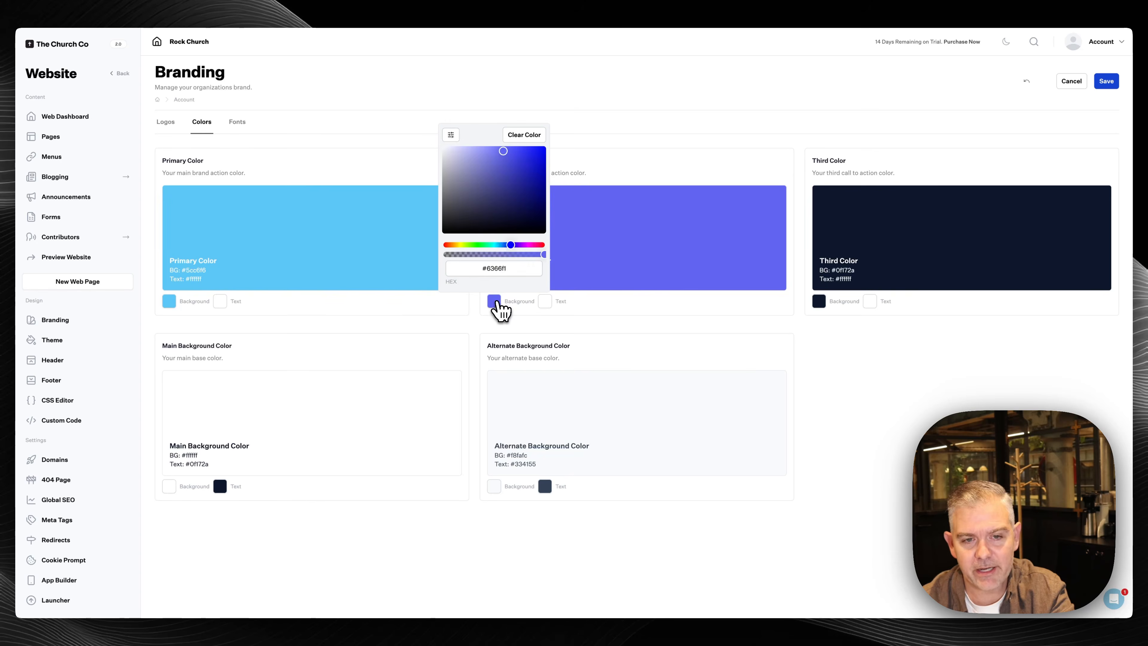
left_click(480, 155)
left_click(607, 176)
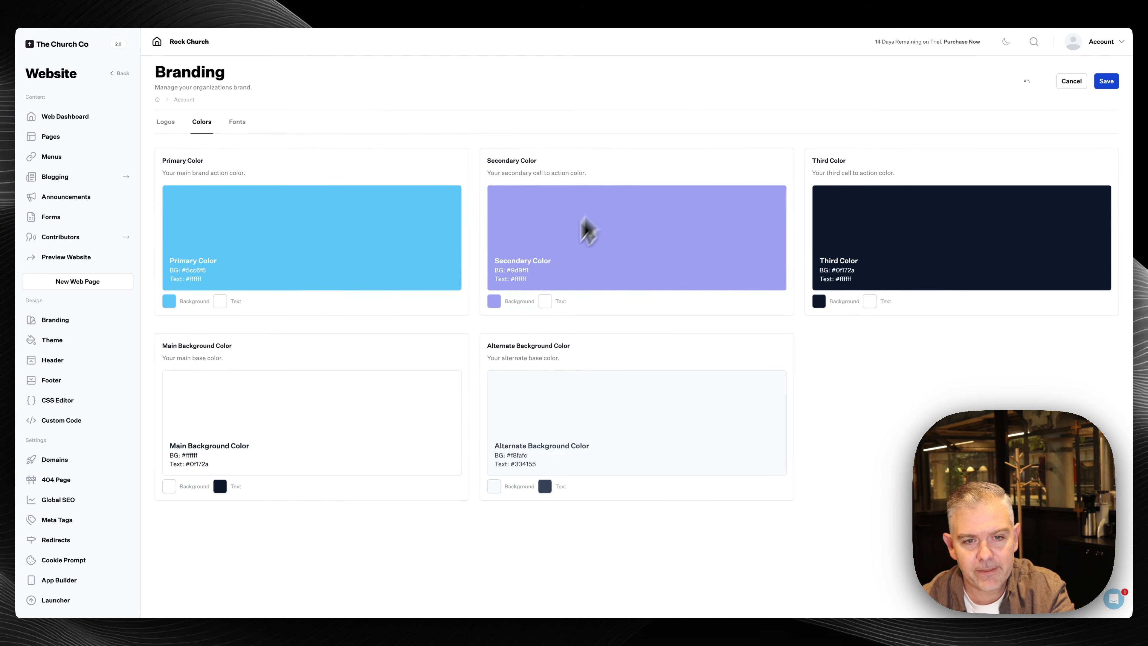
left_click(1106, 81)
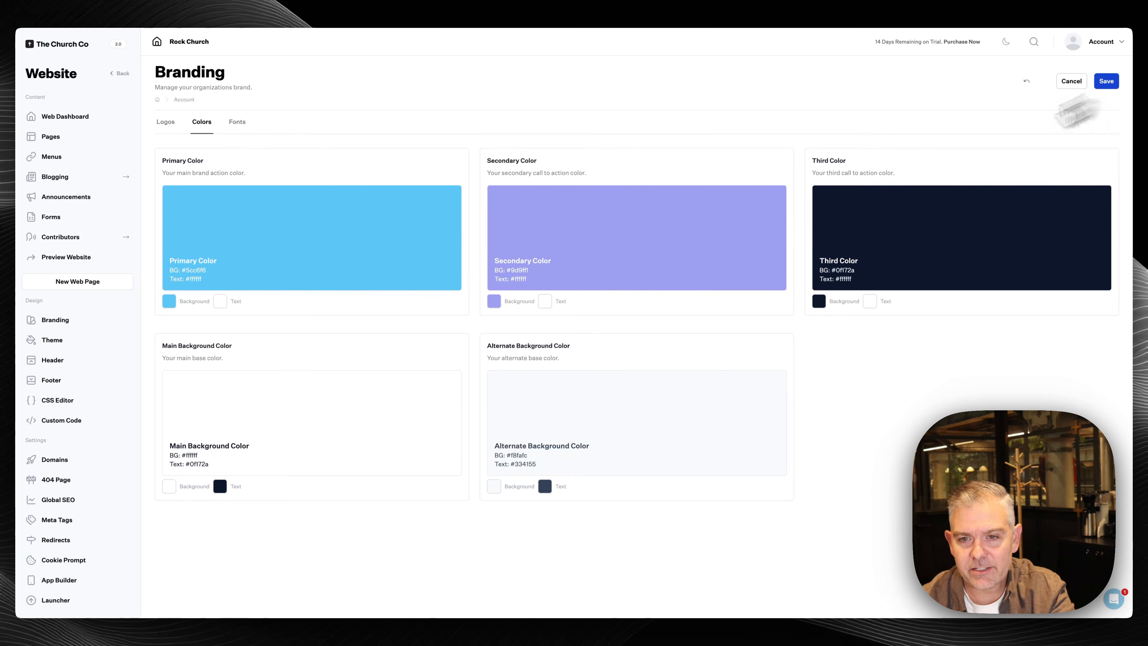
Review the Font Embeds, Advanced Settings and Main Headings font options, then save the fonts
left_click(239, 123)
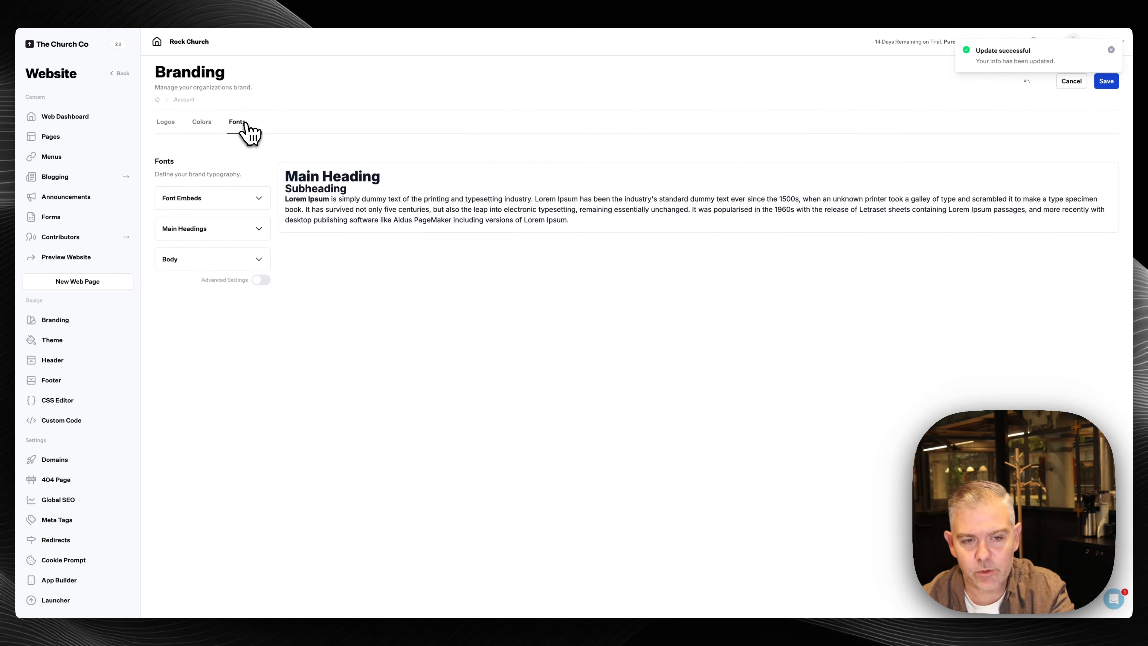
left_click(260, 202)
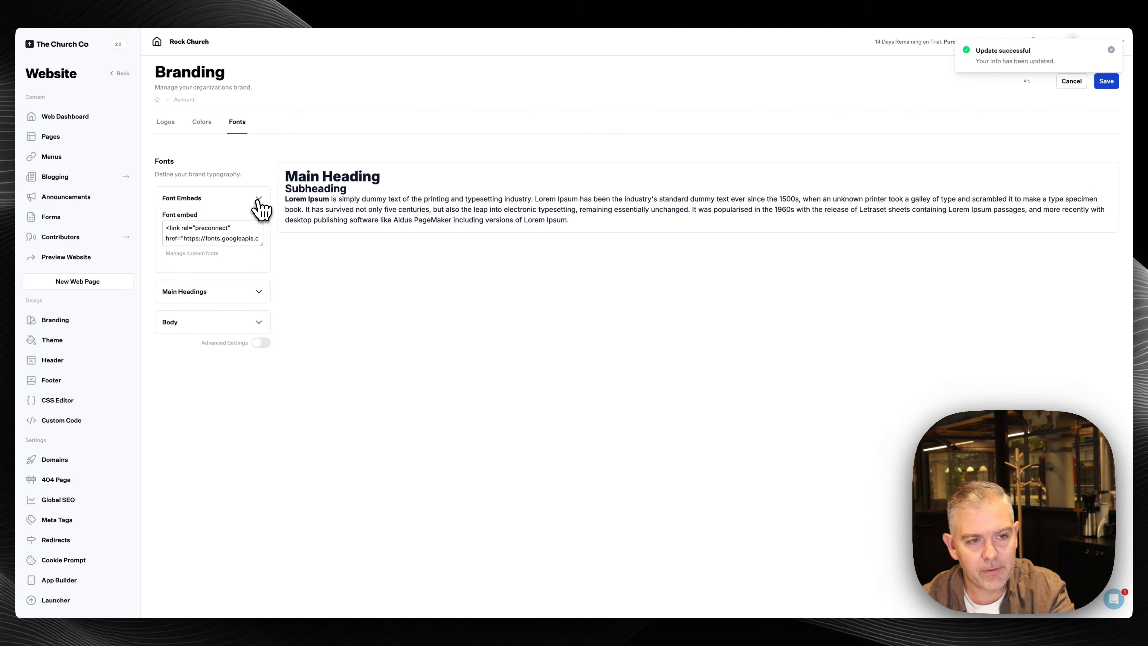
left_click(260, 203)
left_click(259, 279)
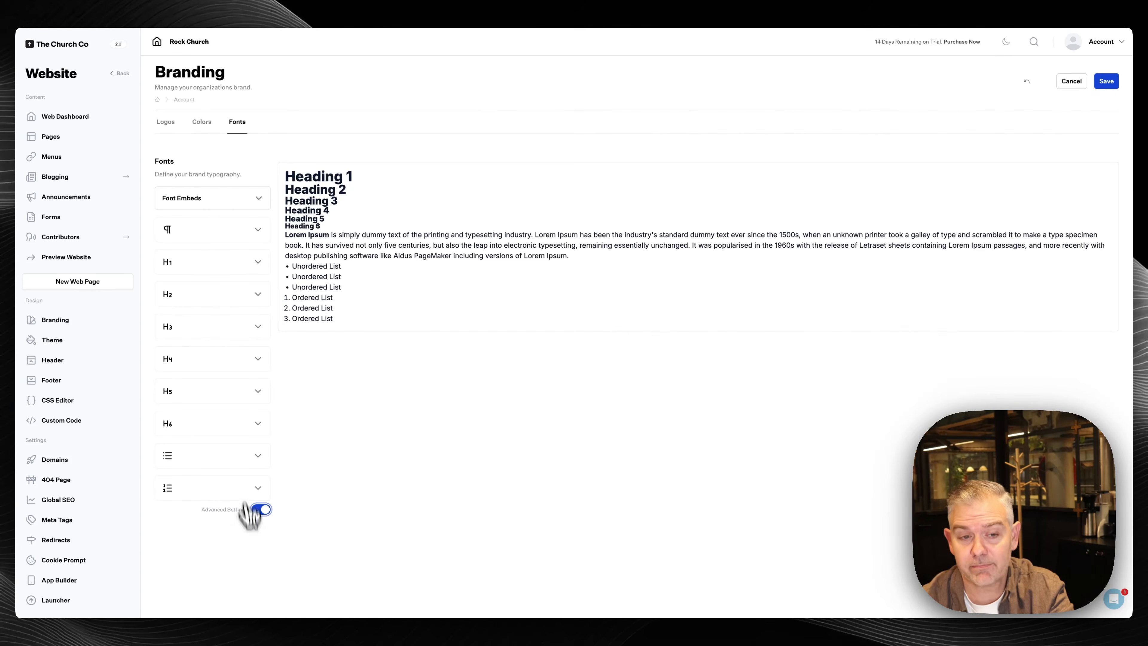
left_click(261, 510)
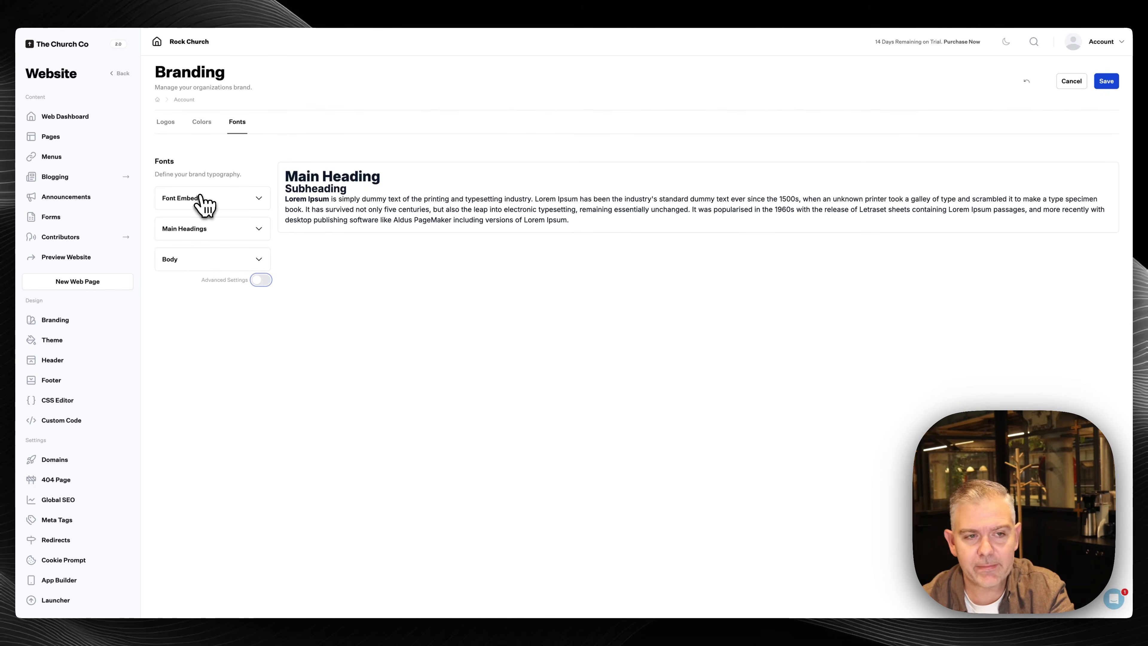
left_click(259, 203)
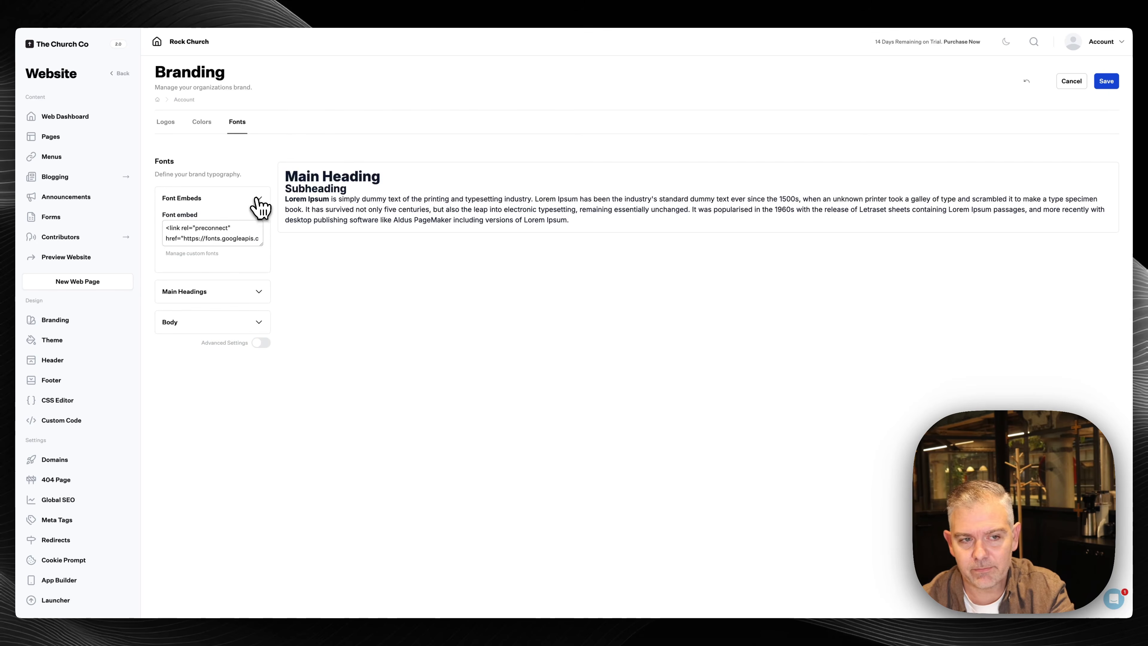
left_click(257, 204)
left_click(257, 230)
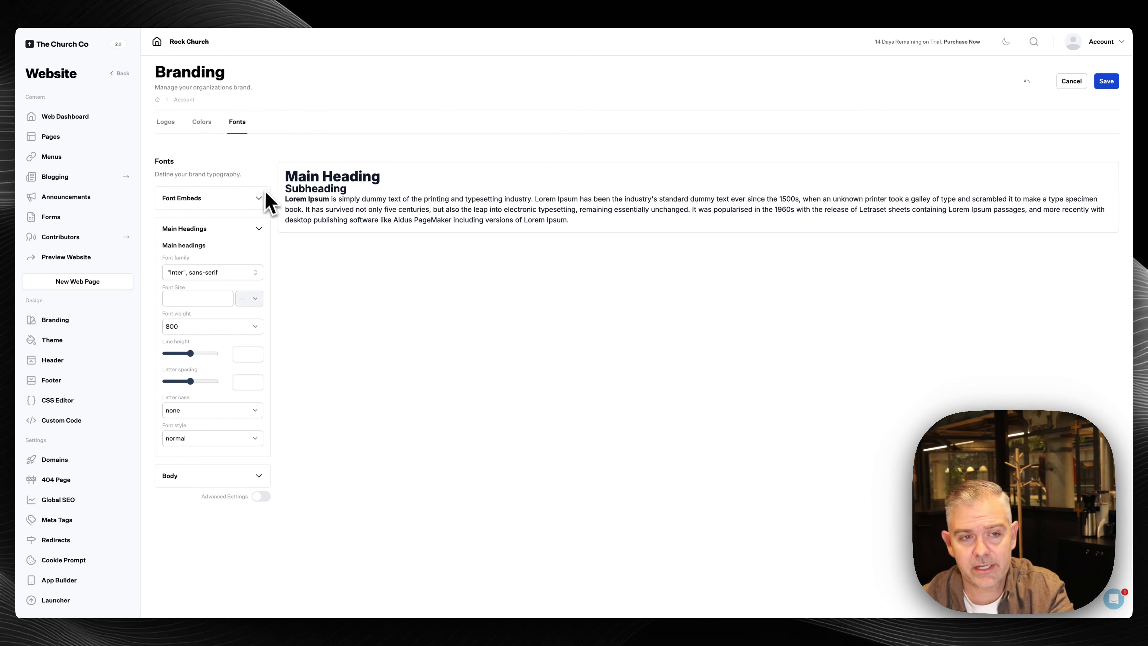
left_click(1105, 82)
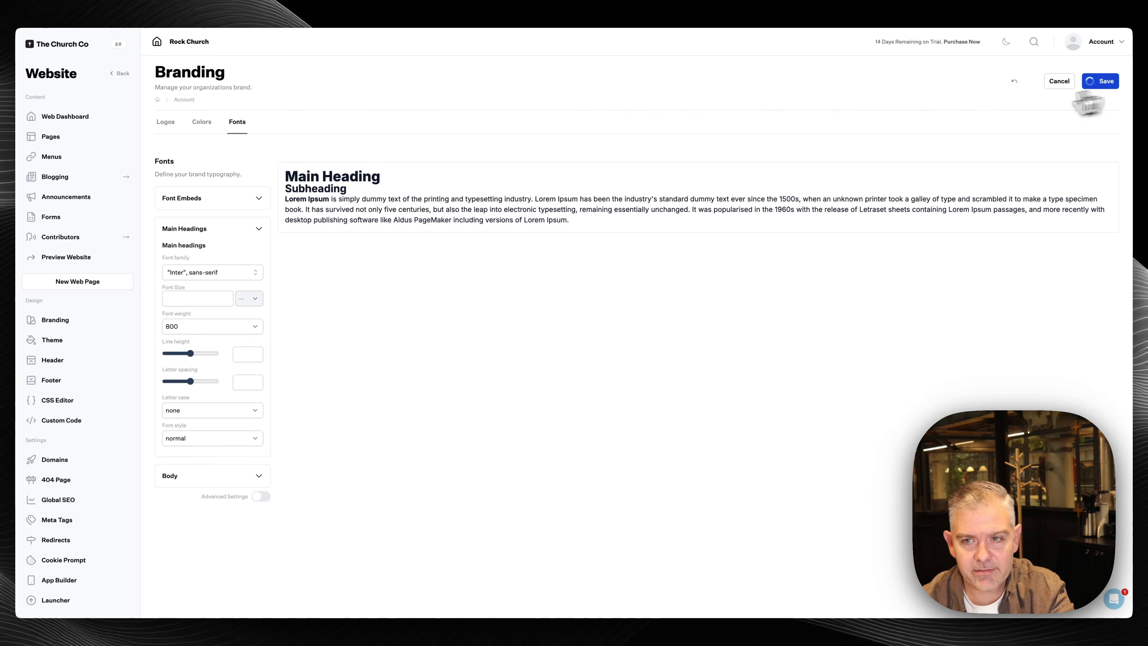
left_click(70, 344)
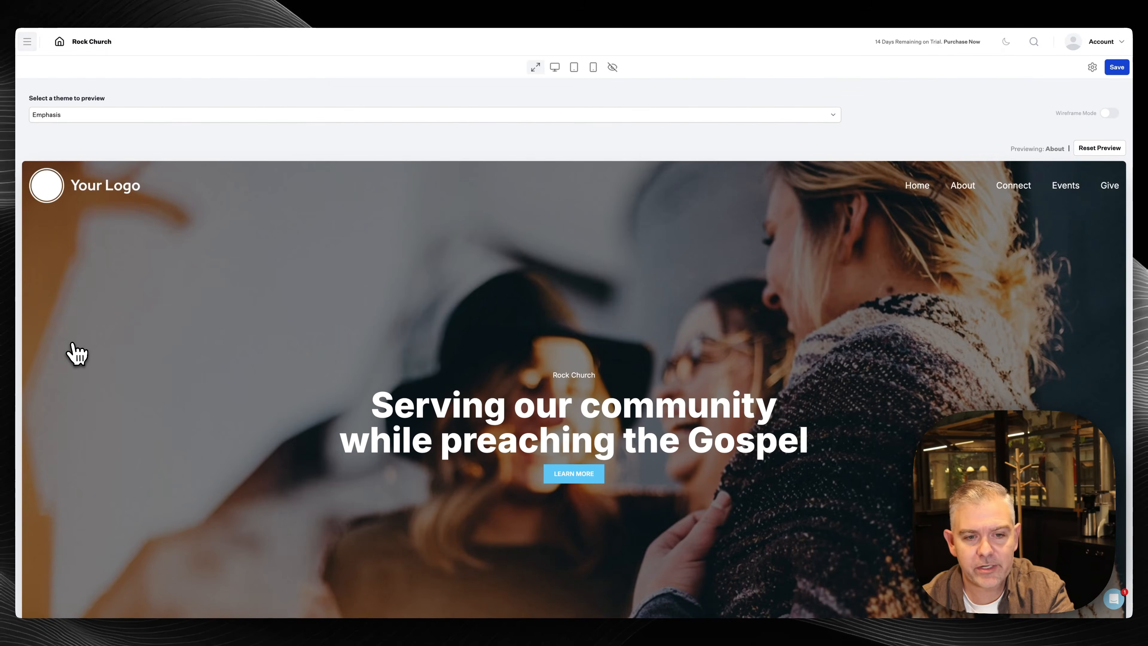
Set the preview to desktop at 50% and try the Float, Light & Clean and Shift themes
left_click(560, 67)
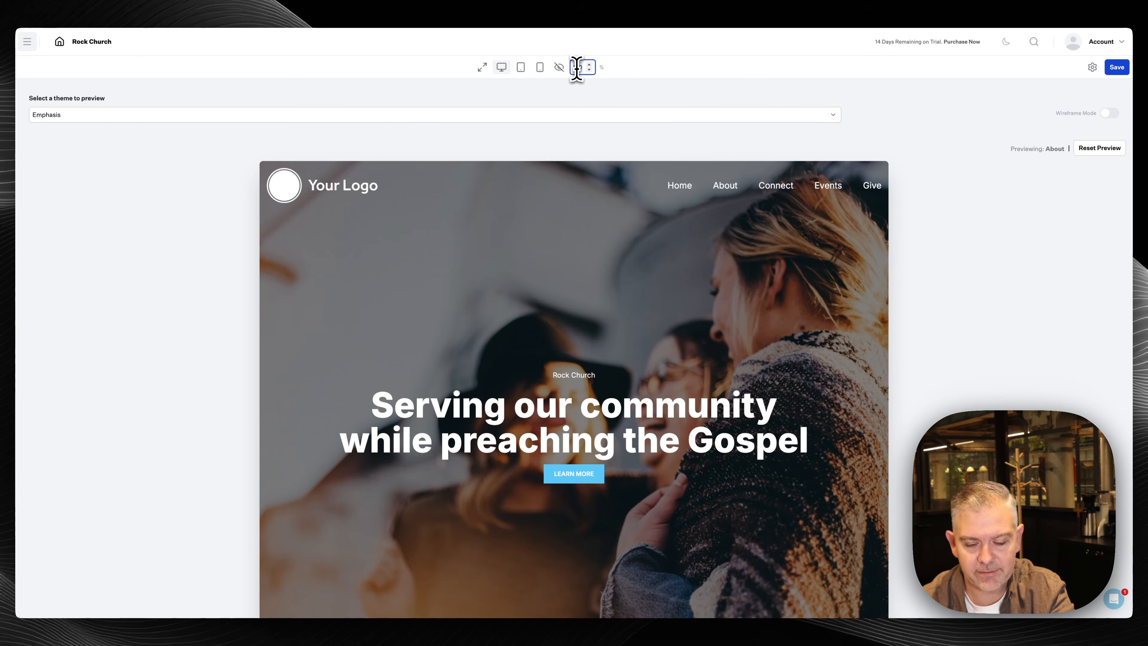
type("50")
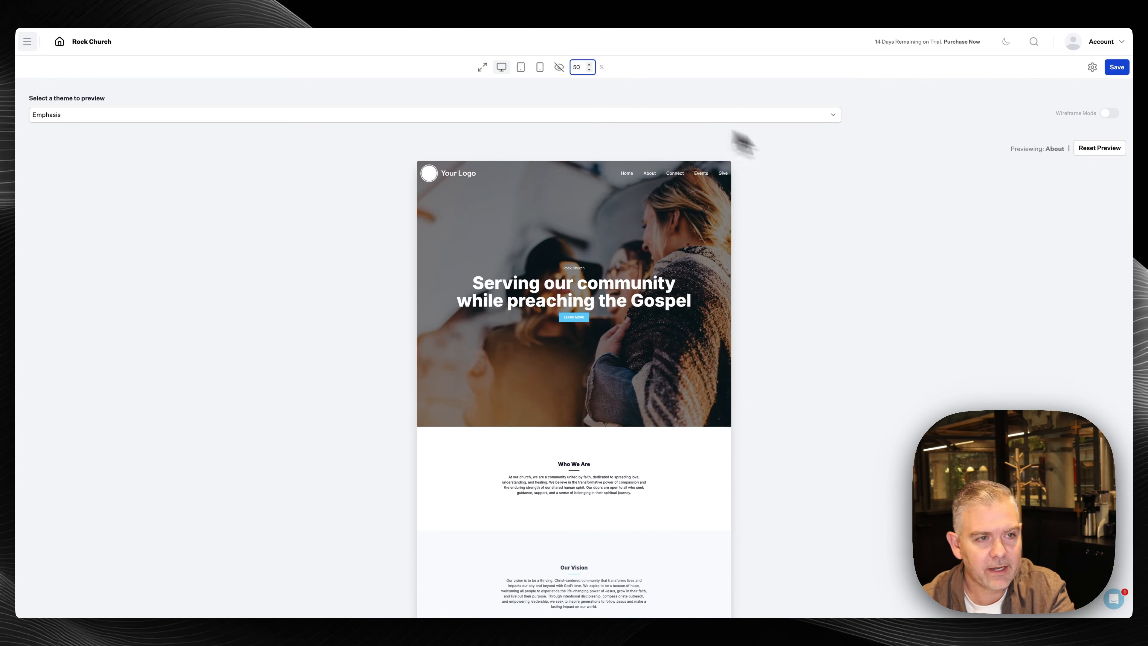
left_click(842, 170)
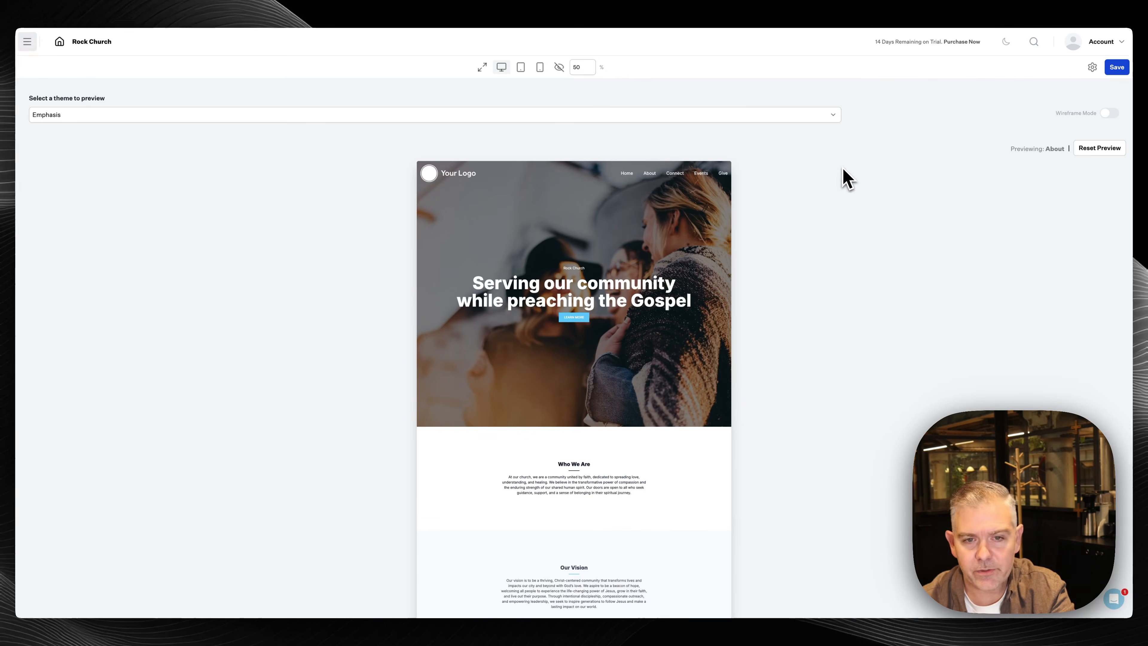
left_click(788, 120)
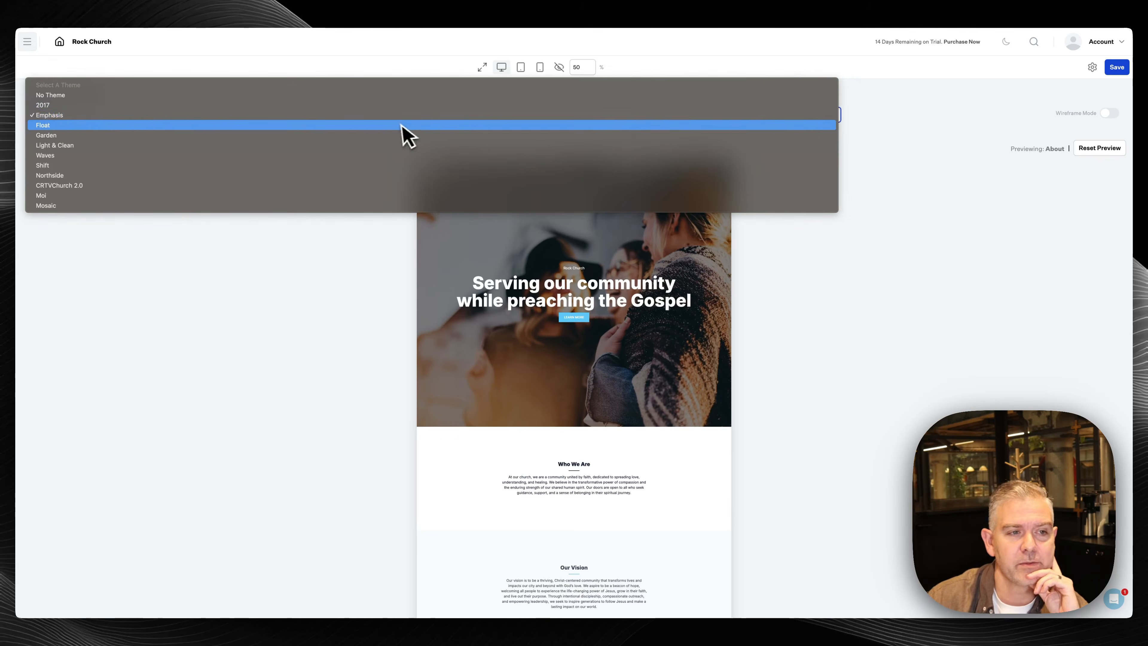
left_click(400, 127)
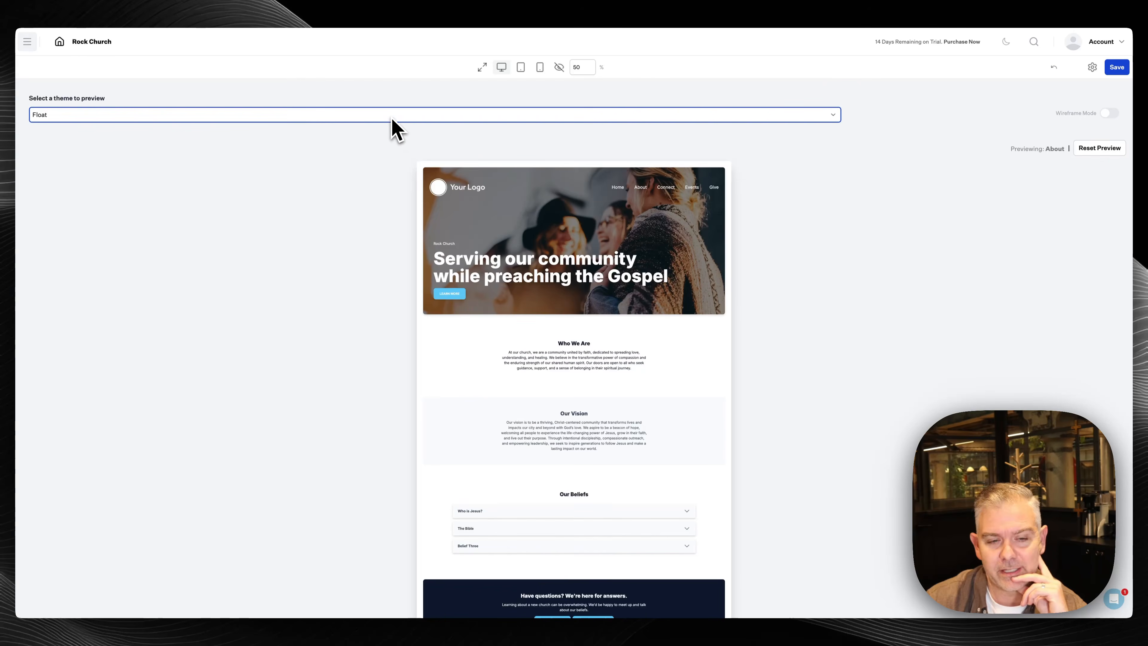
left_click(391, 119)
left_click(380, 135)
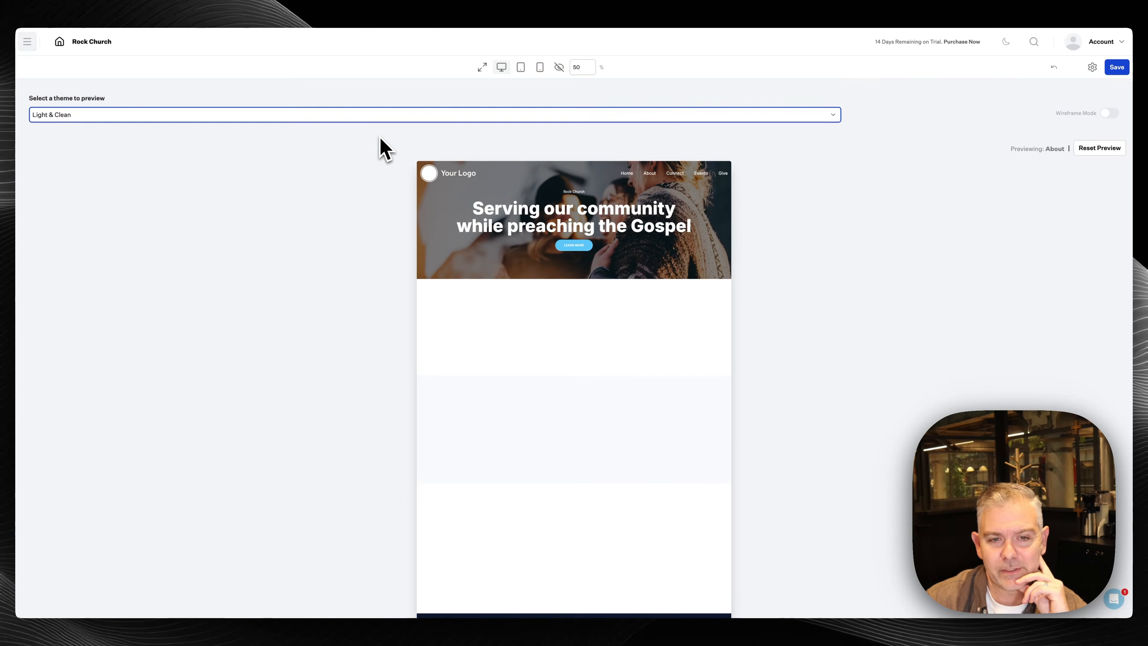
left_click(386, 117)
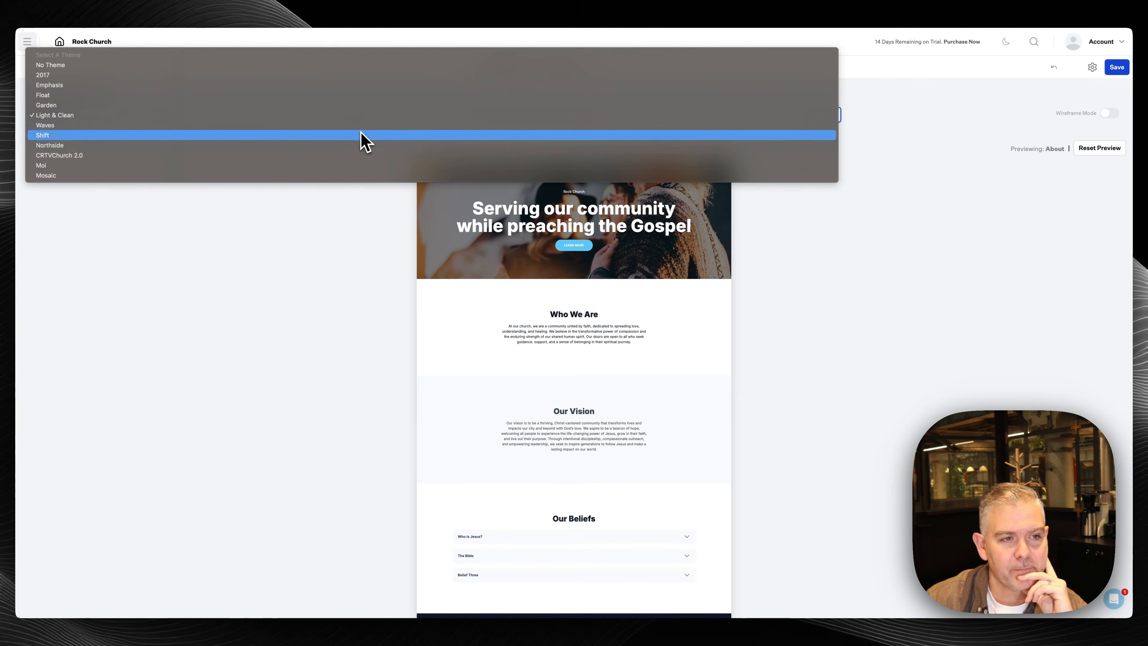
left_click(361, 136)
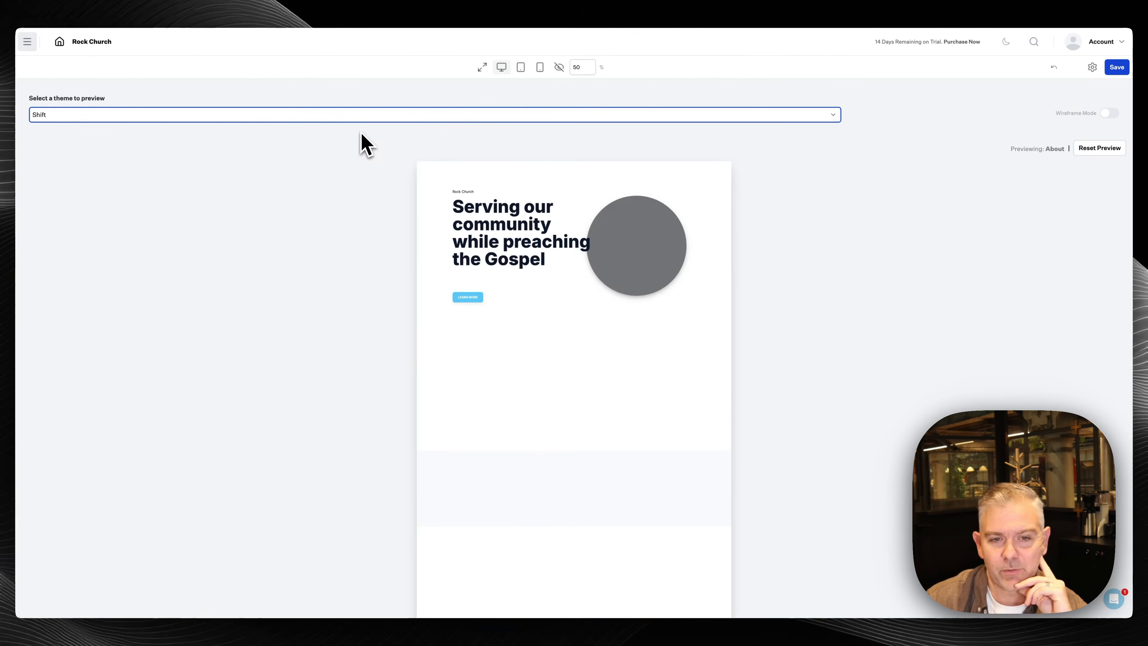
Preview the Mosaic, Shift and 2017 themes, then return to Emphasis
left_click(369, 117)
left_click(346, 151)
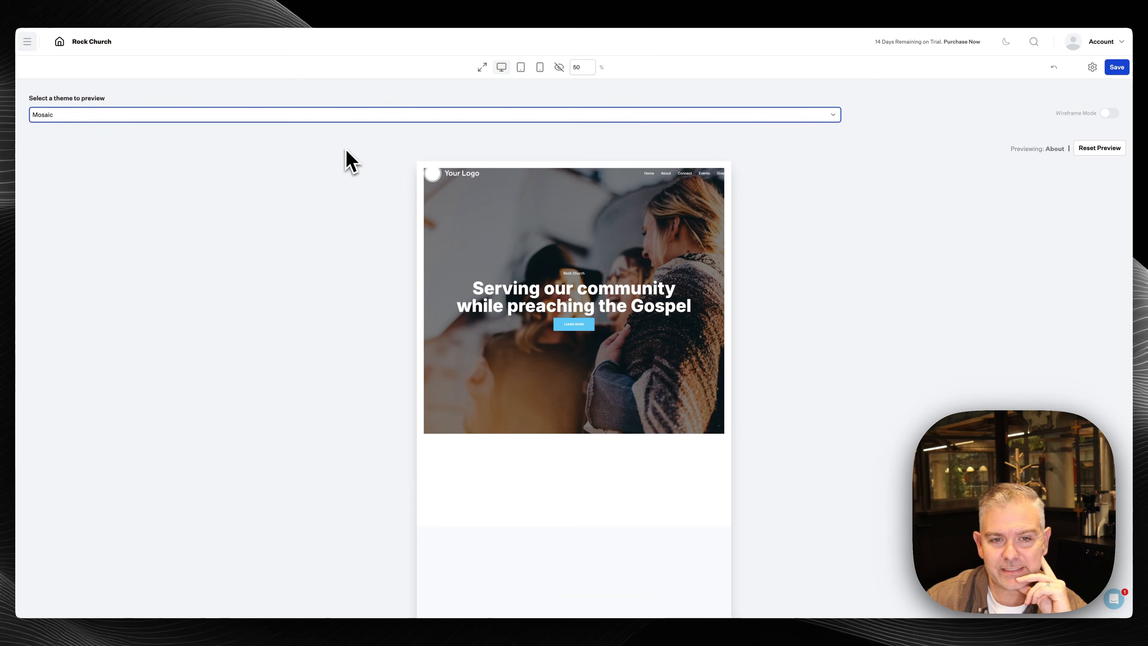
left_click(353, 117)
left_click(447, 146)
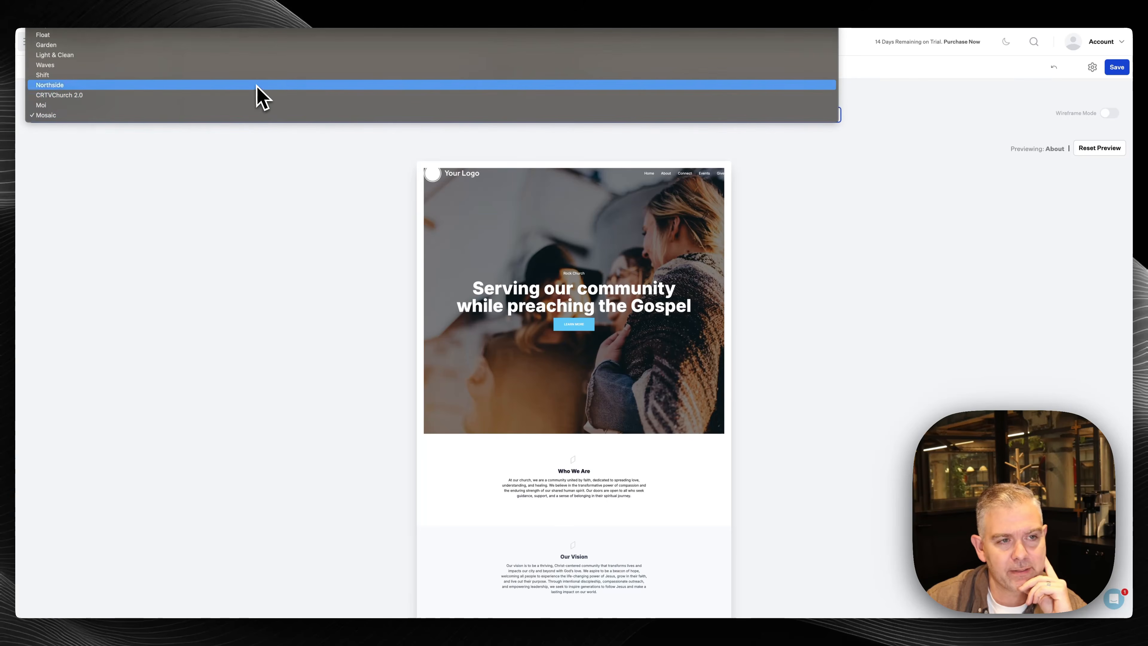
left_click(259, 77)
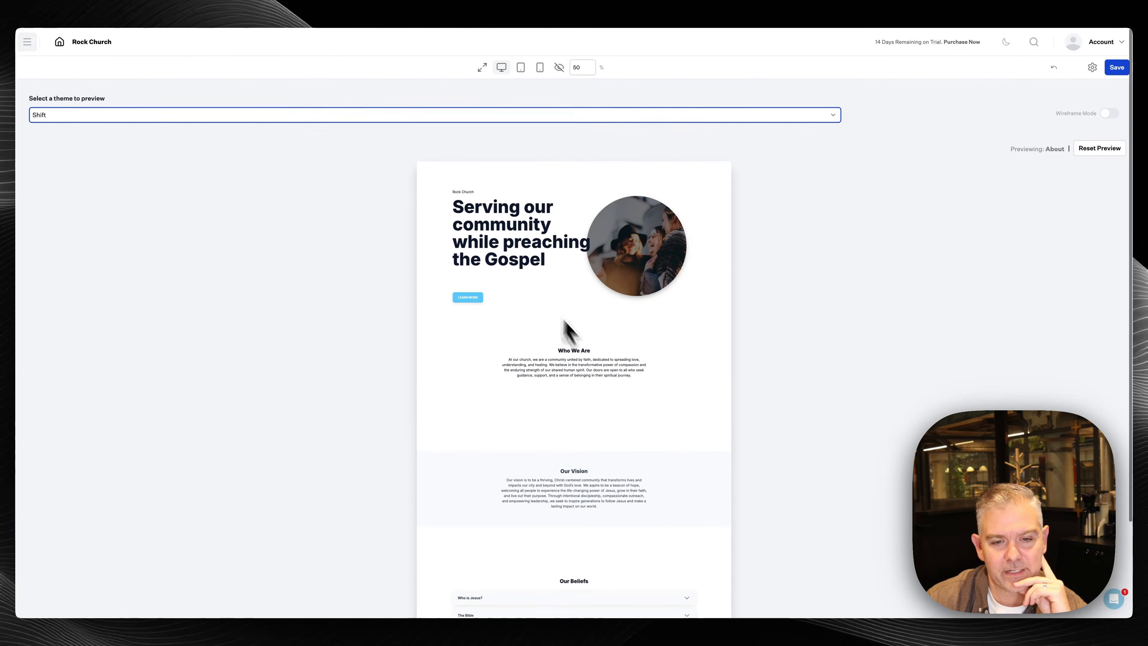
left_click(194, 116)
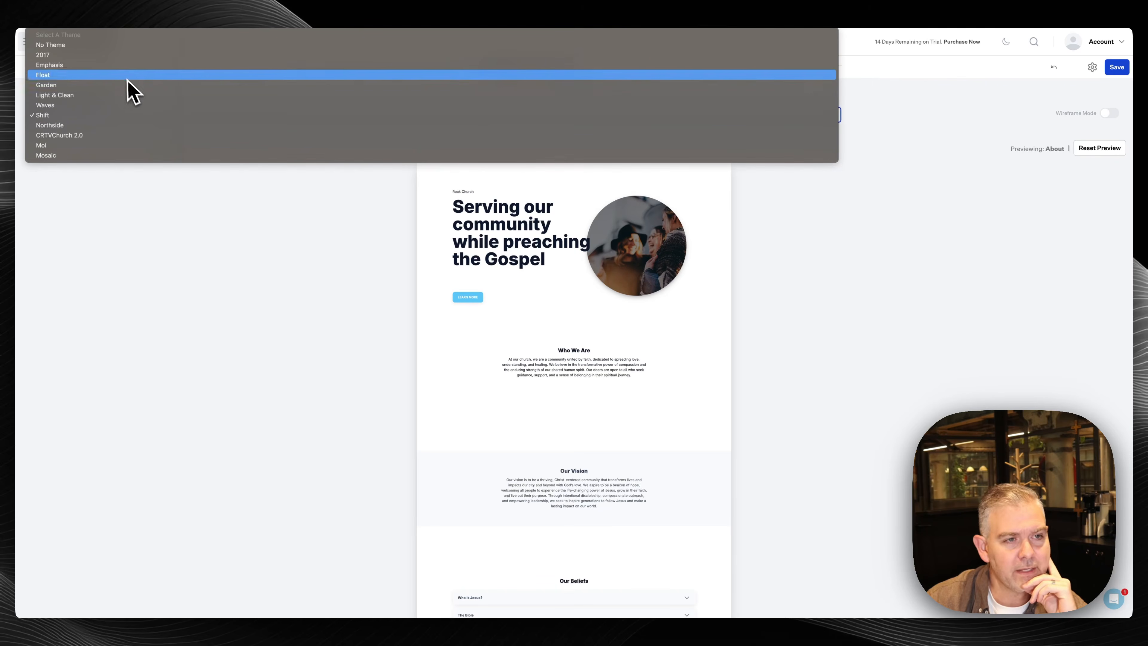
left_click(121, 58)
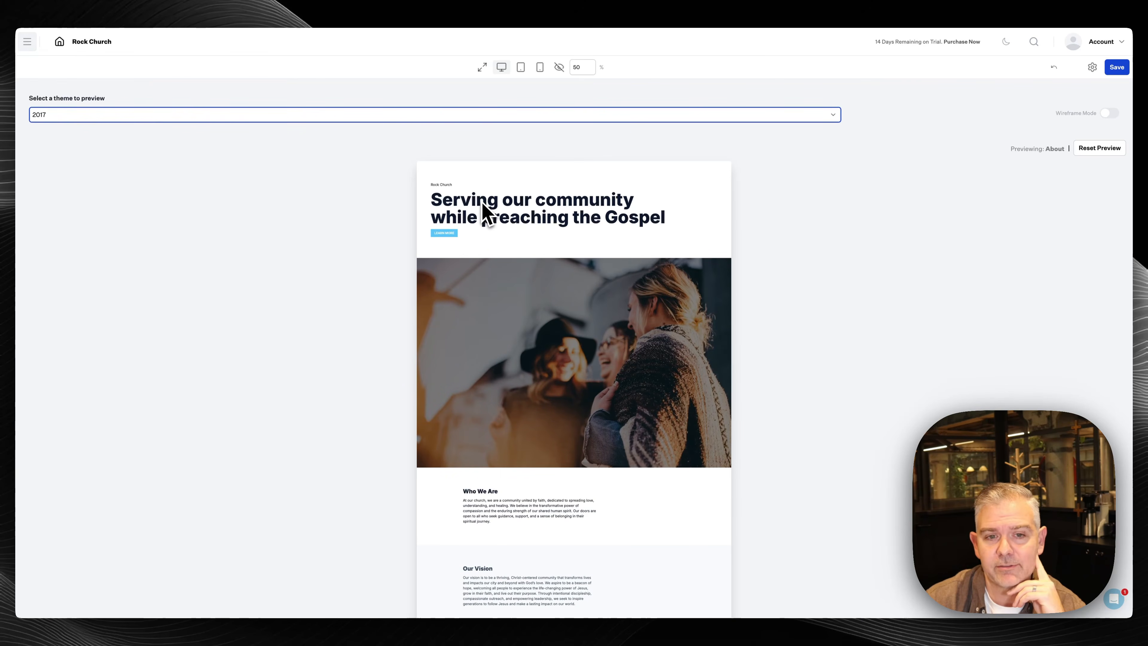
left_click(420, 119)
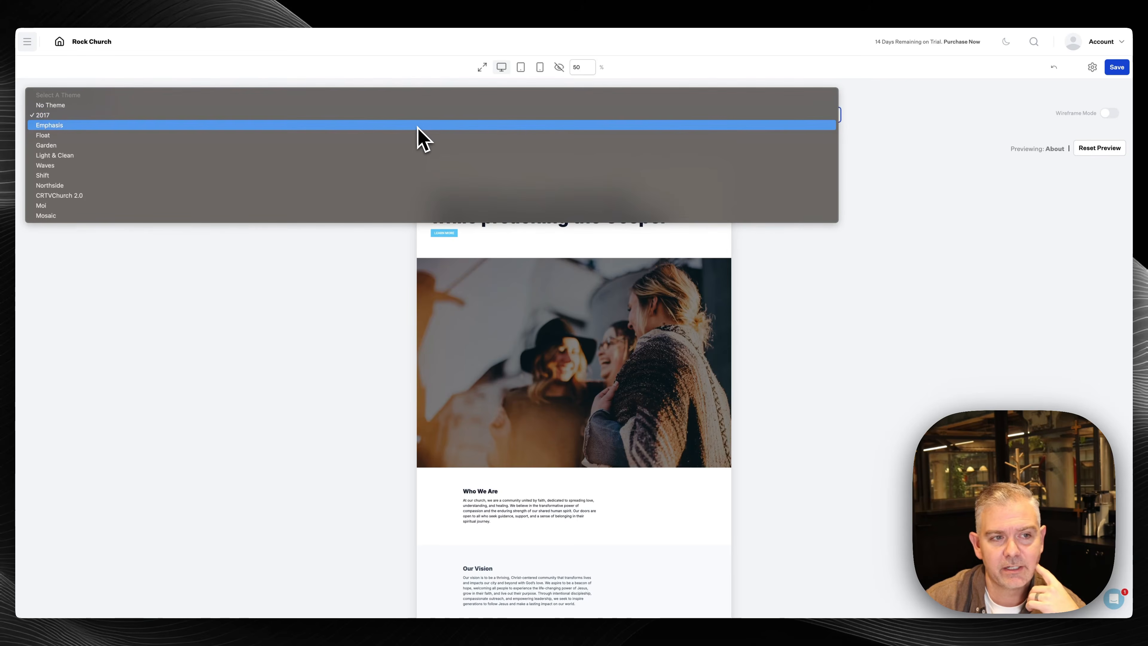
left_click(417, 128)
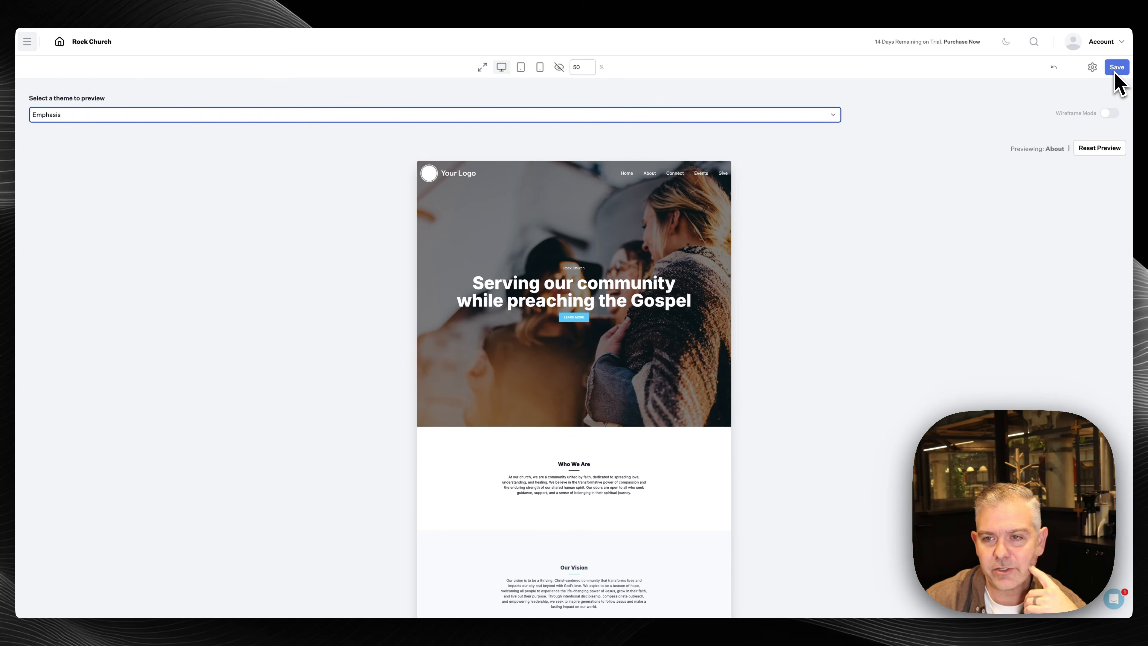
Look over the theme override settings and button style overrides without changing them
left_click(1092, 67)
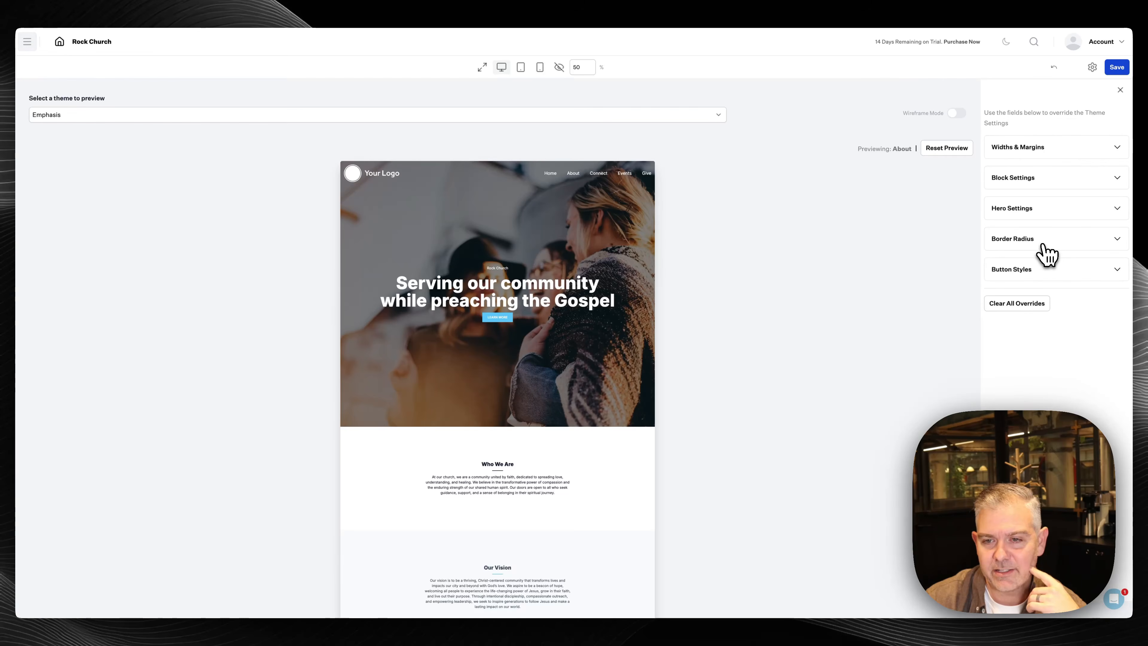
left_click(1032, 281)
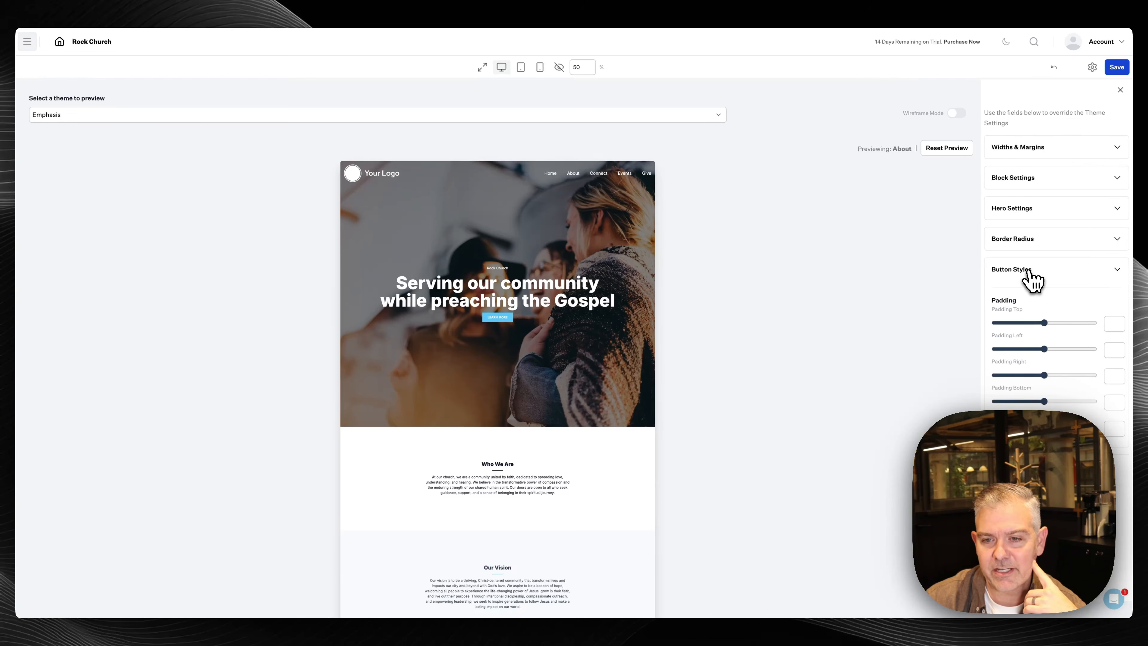
left_click(1031, 270)
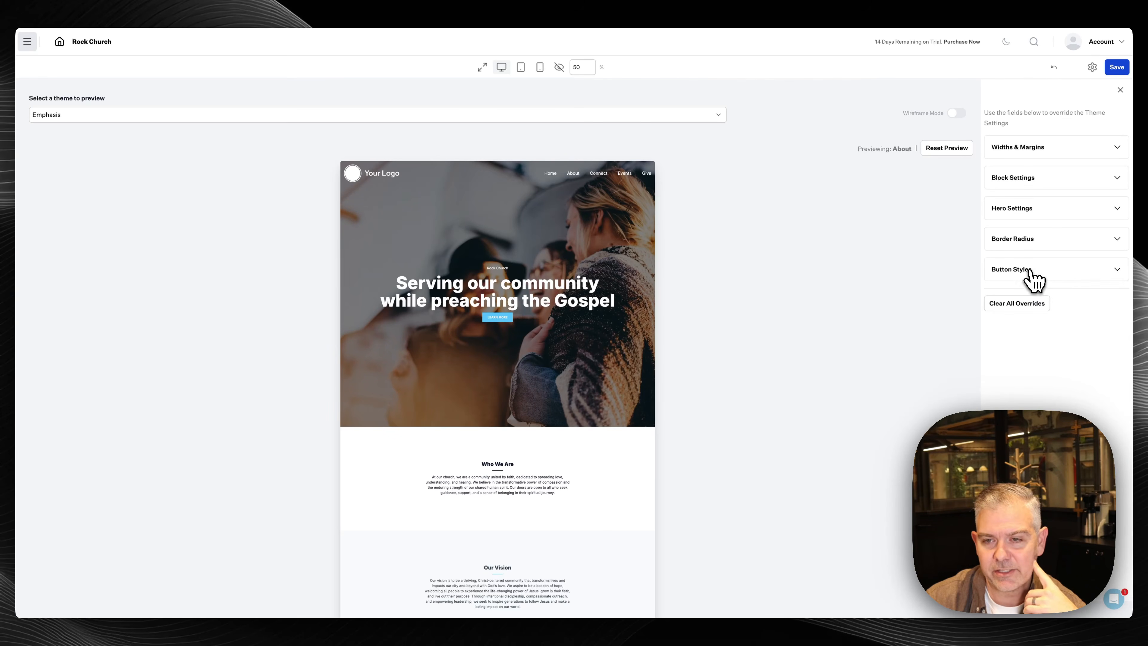
left_click(1092, 67)
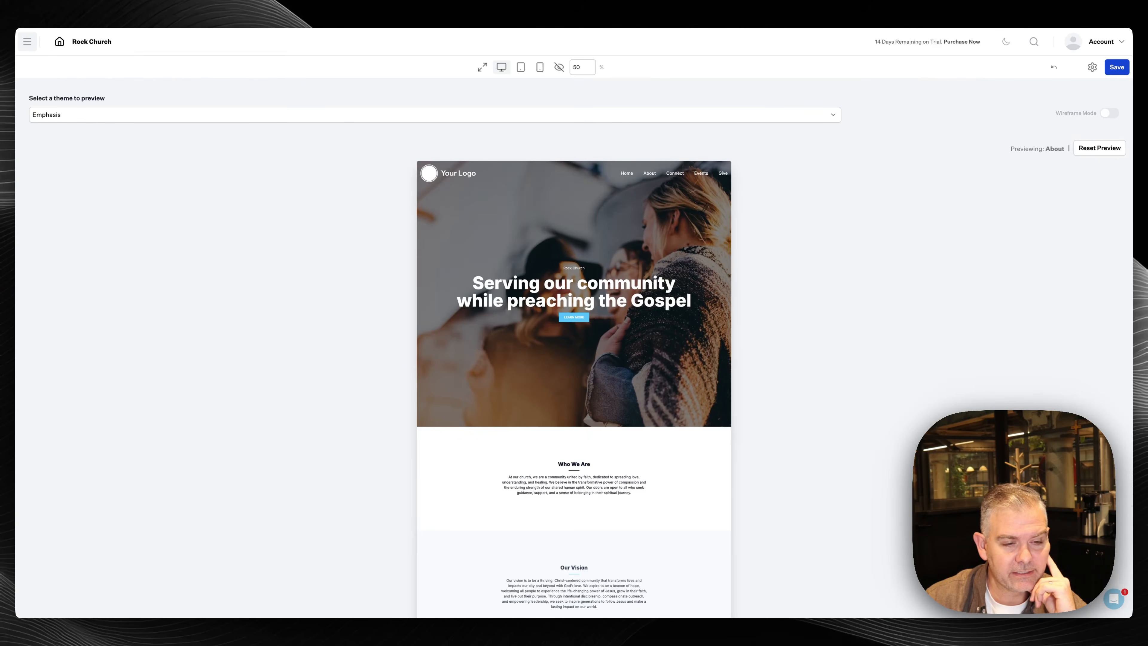
Select and save Float as the site theme, then open the support chat
left_click(346, 115)
left_click(340, 122)
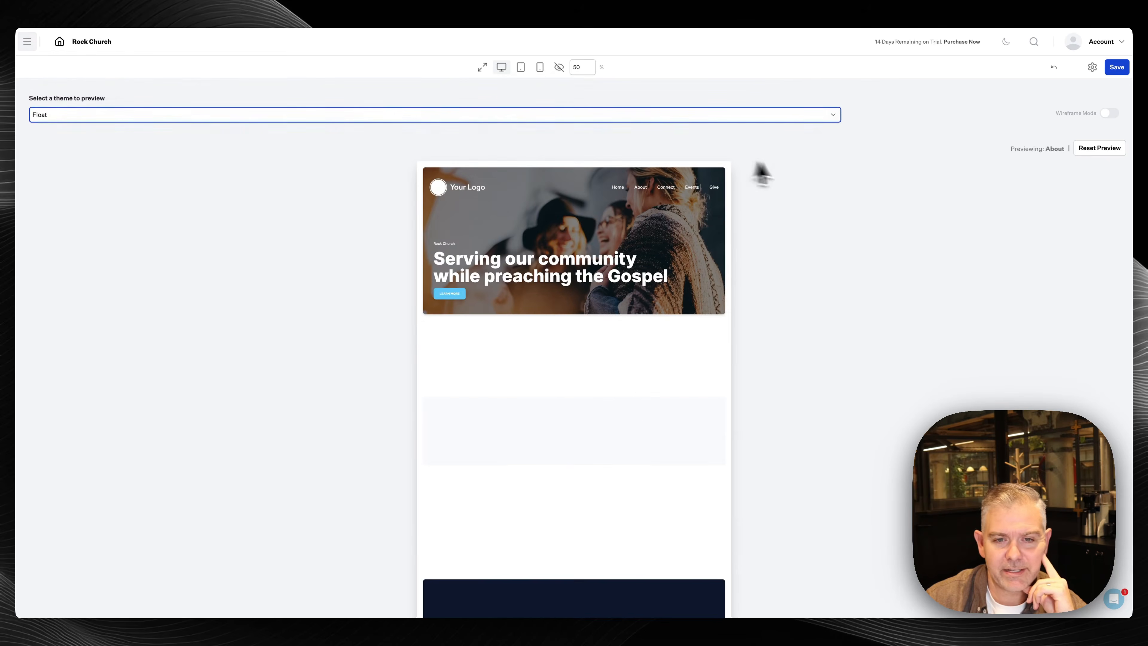
left_click(1116, 68)
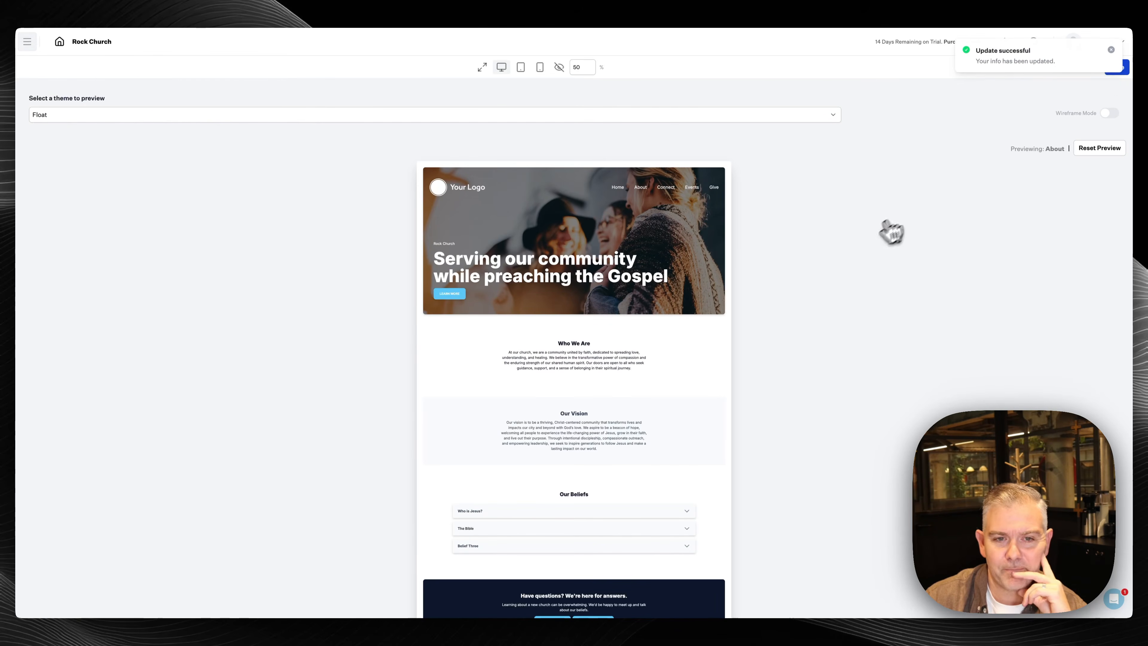
scroll(612, 330, "down", 1)
scroll(616, 333, "up", 1)
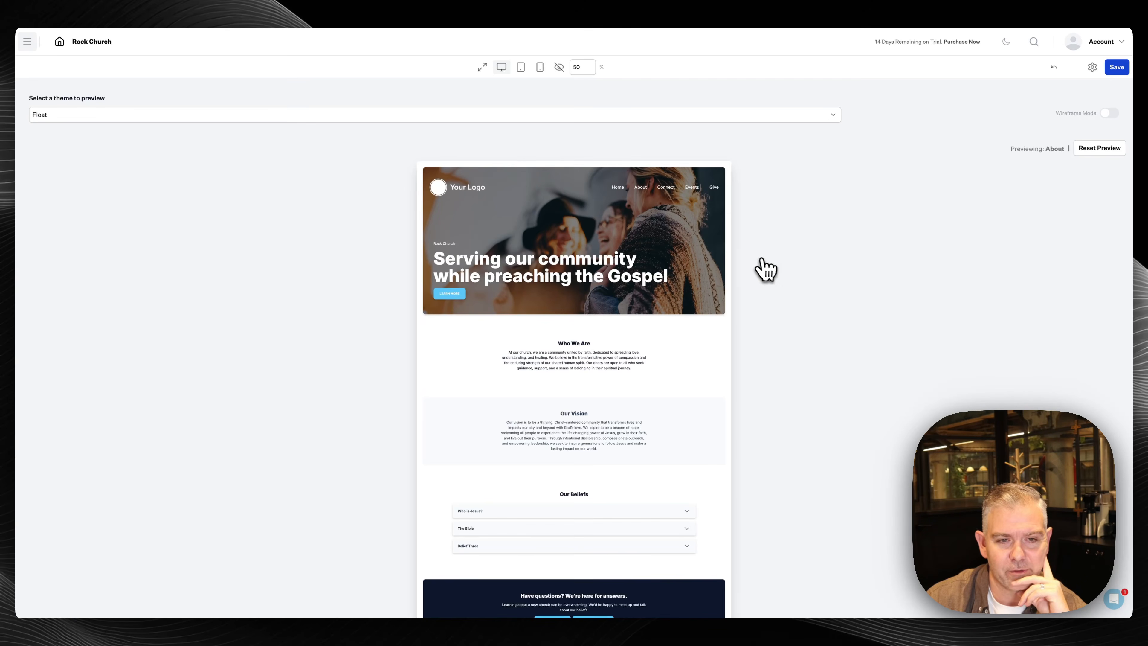
scroll(651, 394, "down", 2)
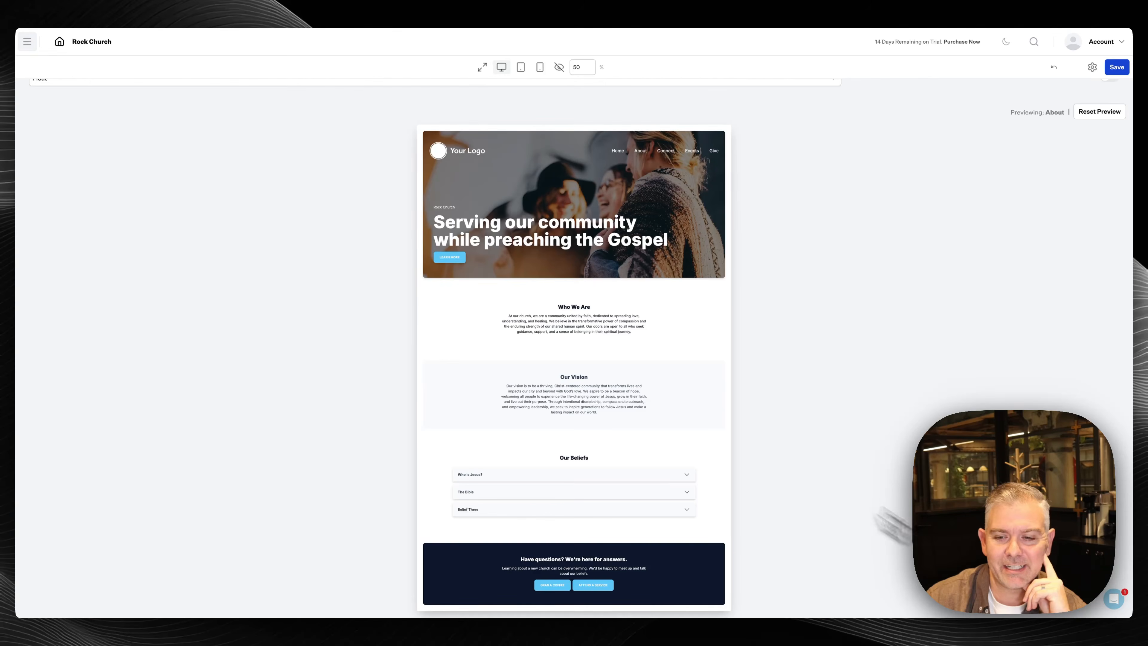
left_click(1103, 602)
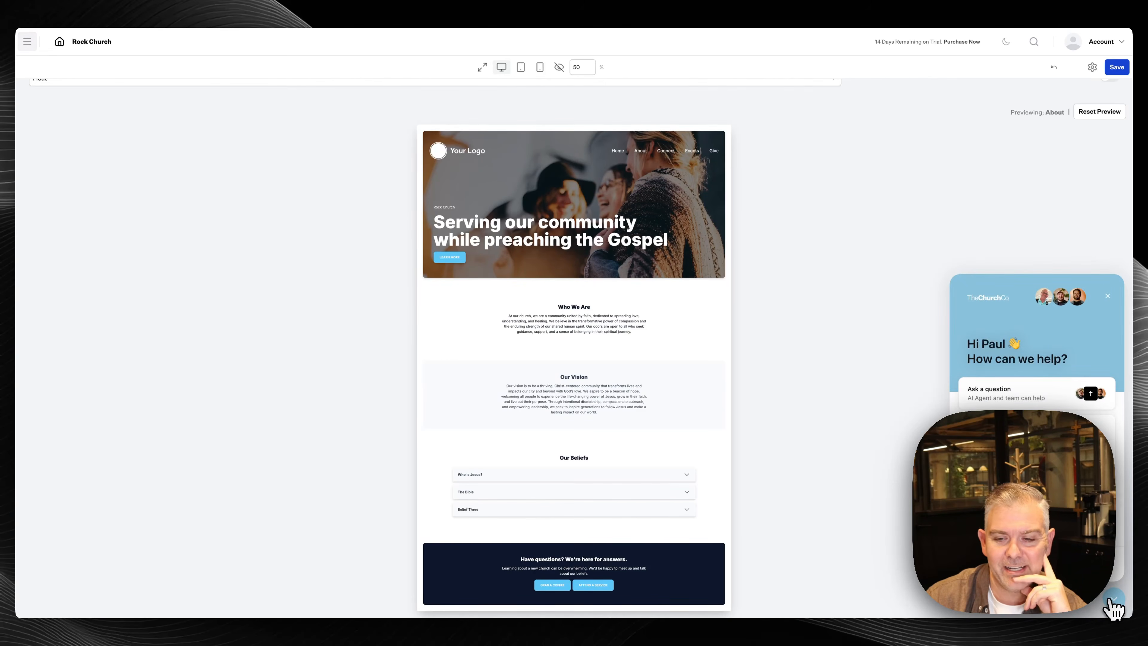